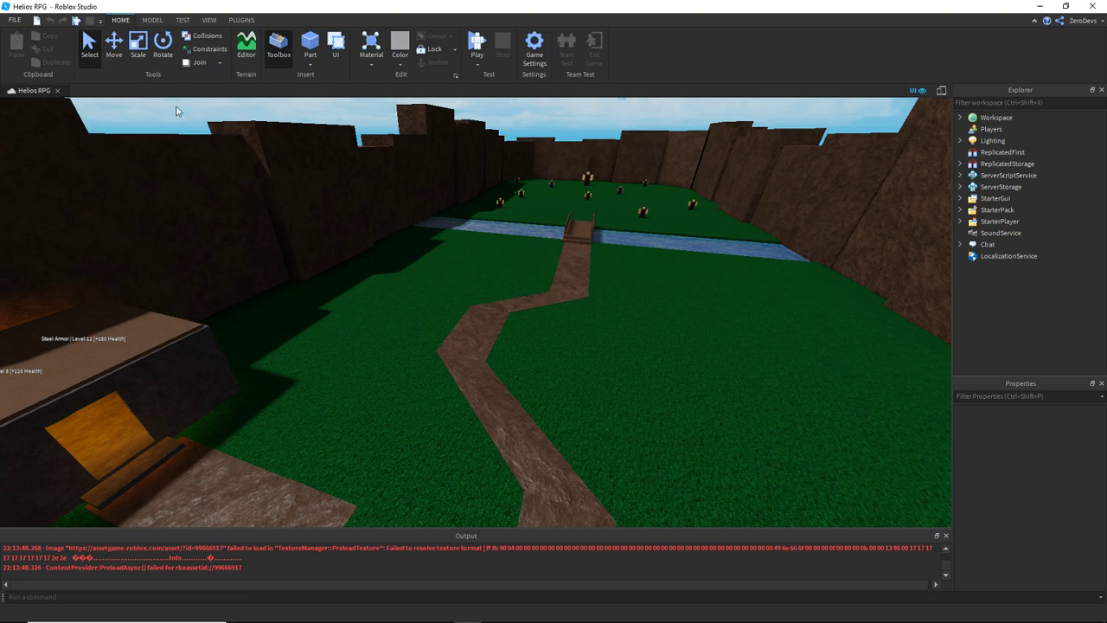
# Go to the shop models outside the map walls and select the Sword Pawn model.
pyautogui.moveTo(176, 106); pyautogui.dragTo(176, 105, button='right')
pyautogui.press('w')
pyautogui.press('w')
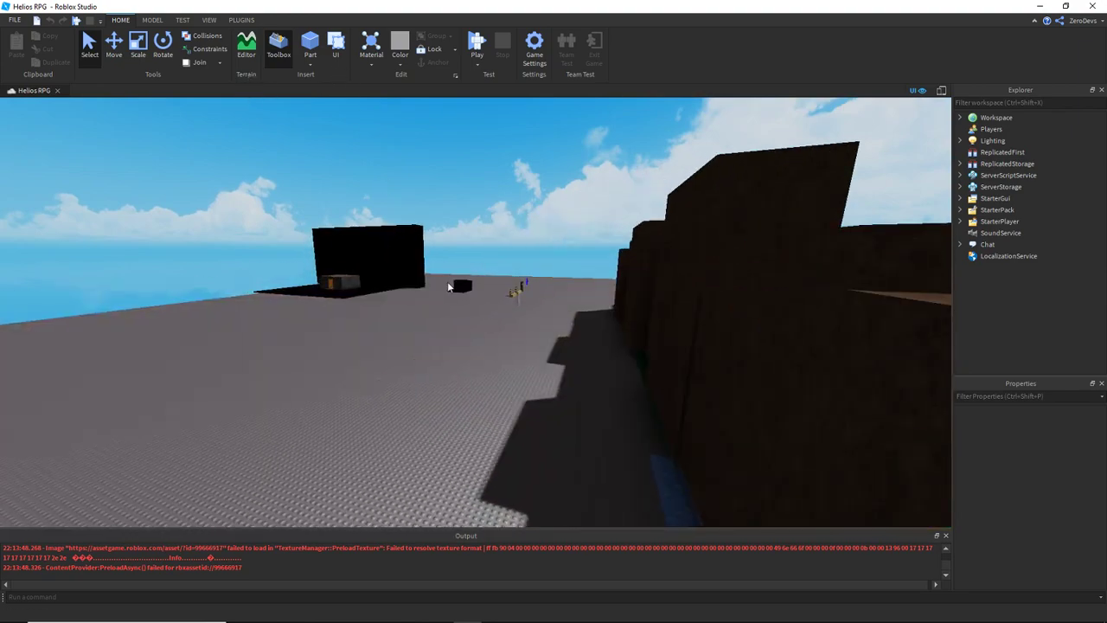
pyautogui.press('w')
pyautogui.moveTo(460, 360); pyautogui.dragTo(460, 364, button='right')
pyautogui.press('w')
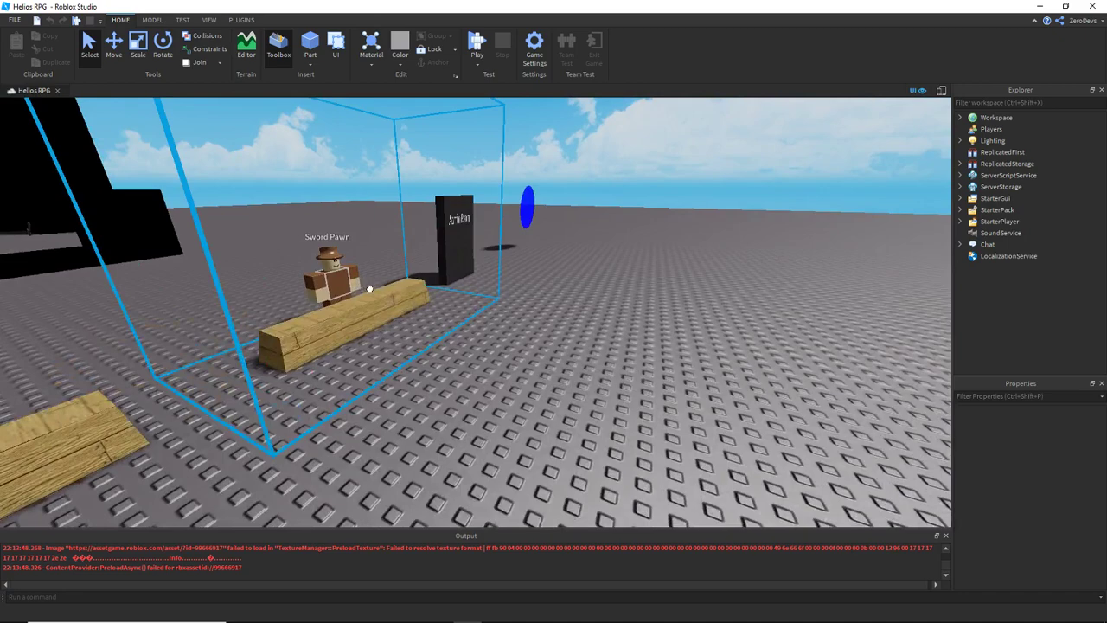
pyautogui.click(370, 289)
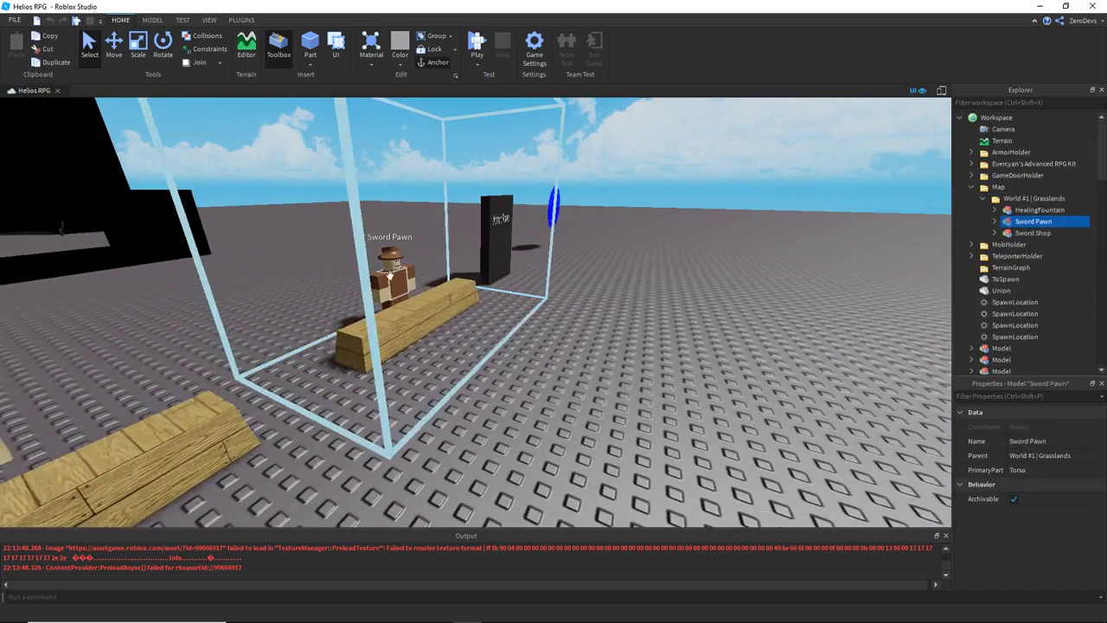
pyautogui.press('f')
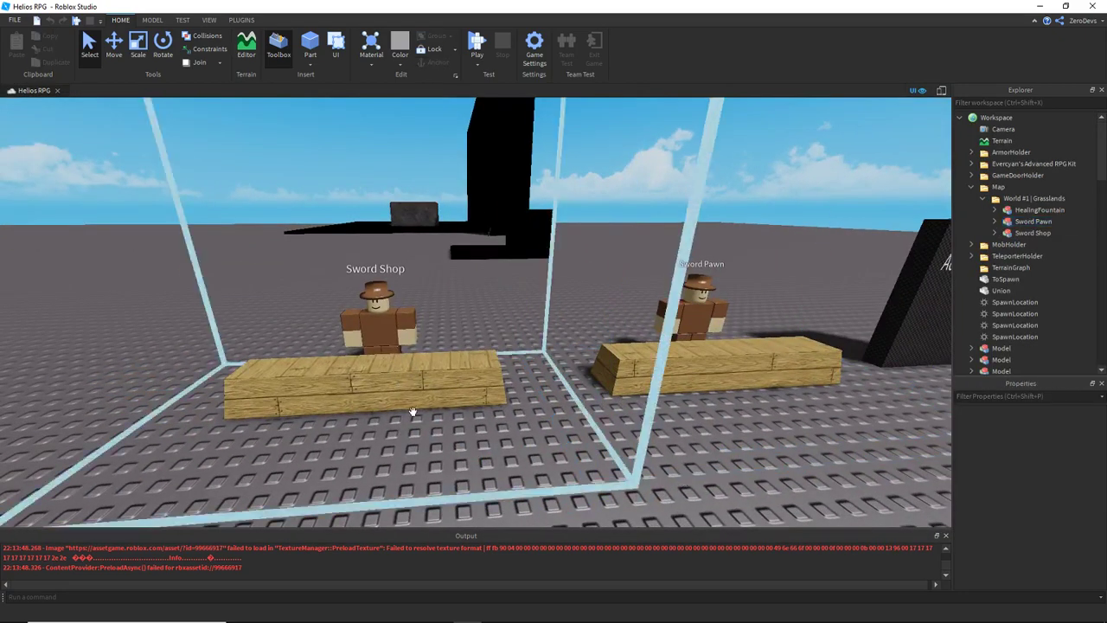
# Select the Sword Shop model and reposition it on the baseplate beside the Sword Pawn.
pyautogui.click(336, 396)
pyautogui.press('f')
pyautogui.moveTo(437, 327); pyautogui.dragTo(372, 353)
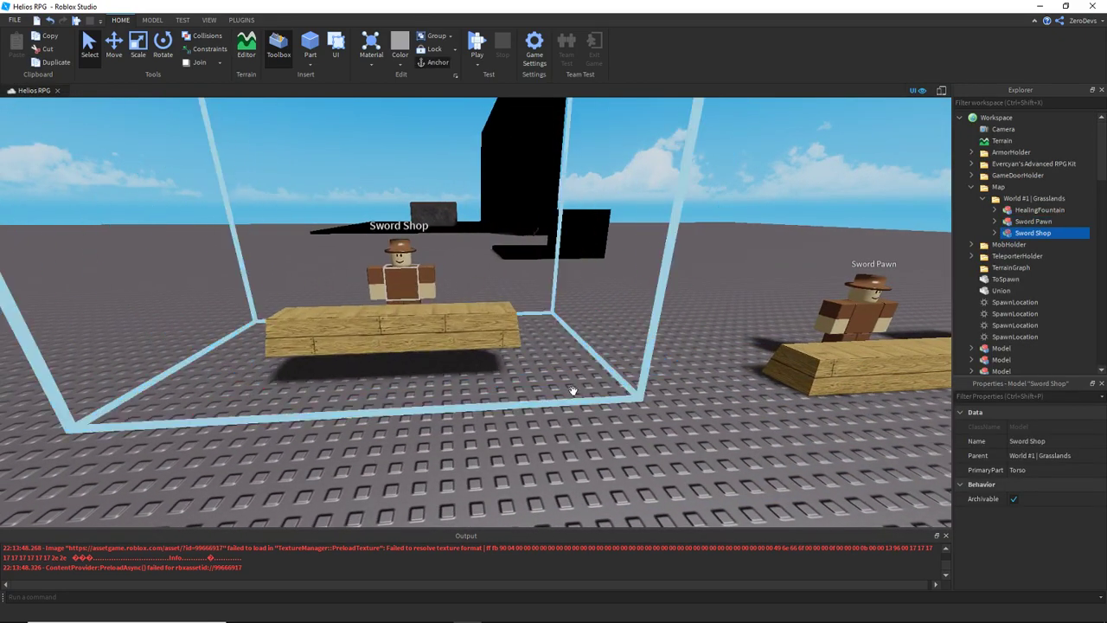
pyautogui.moveTo(573, 391); pyautogui.dragTo(556, 326, button='right')
pyautogui.moveTo(556, 326); pyautogui.dragTo(613, 375)
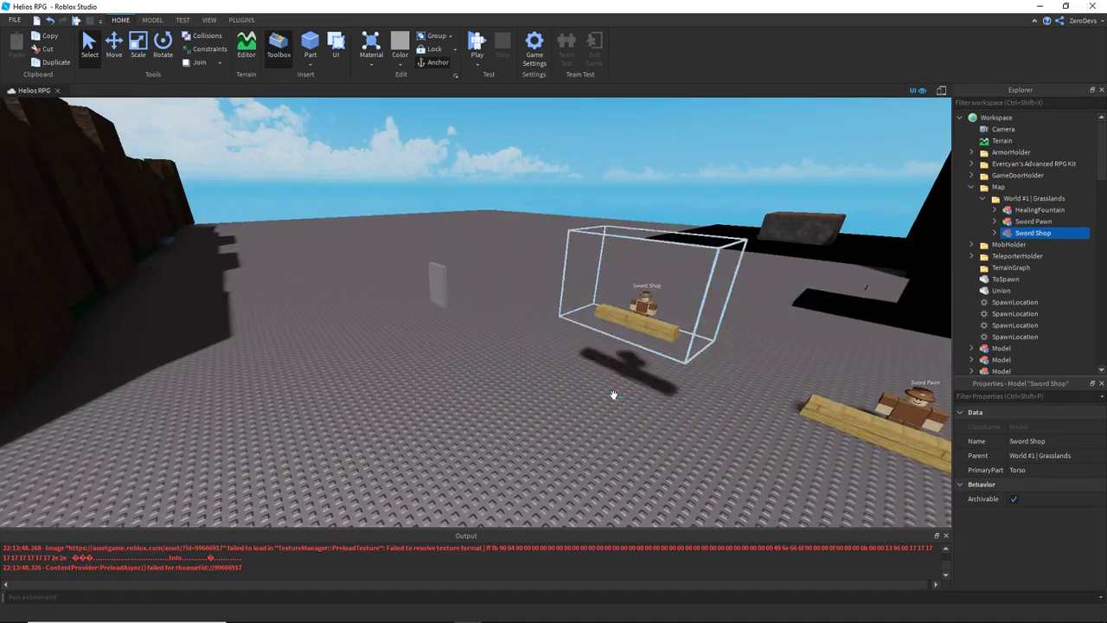
pyautogui.scroll(3, 566, 417)
pyautogui.click(699, 336)
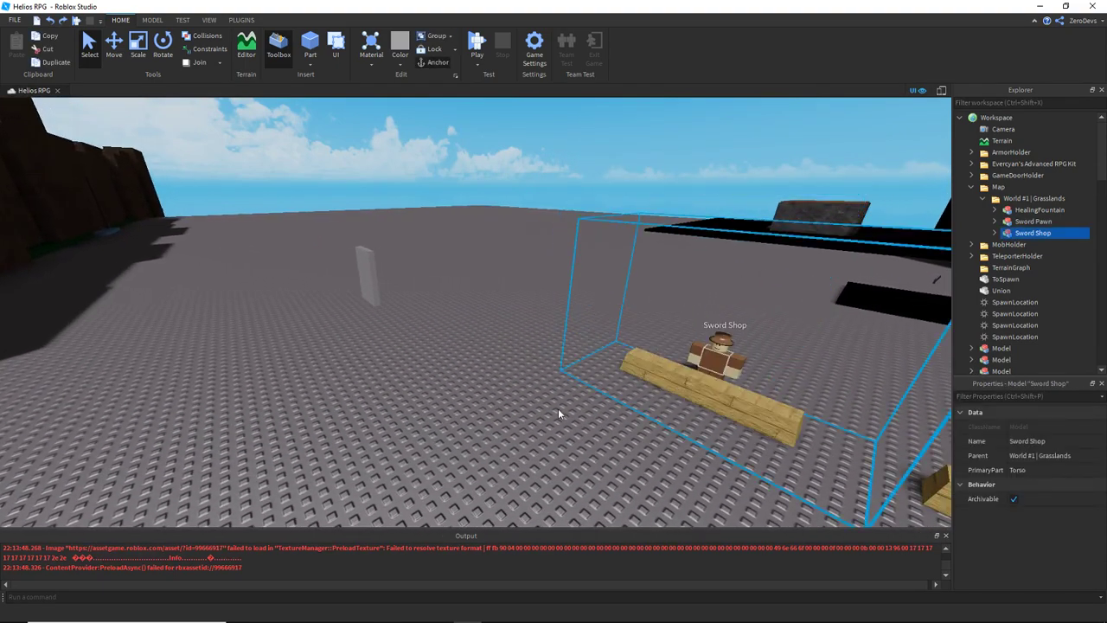
pyautogui.moveTo(558, 410); pyautogui.dragTo(593, 372, button='right')
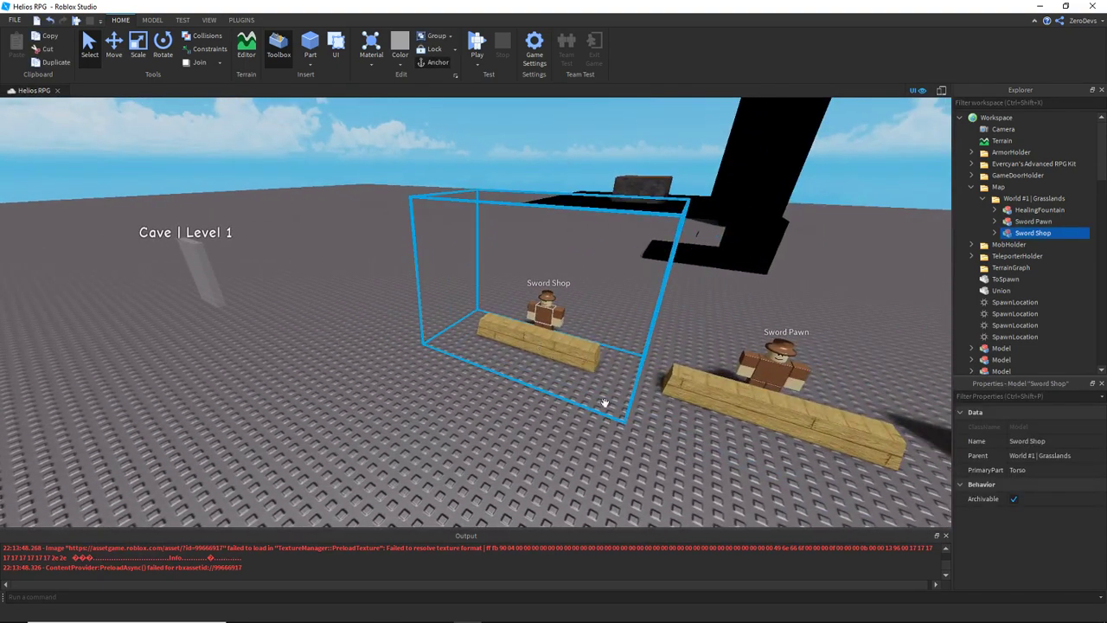
# Duplicate the Sword Shop model and place the copy on the grass near the healing fountain, beside the cliff wall.
pyautogui.hotkey('ctrl', 'd')
pyautogui.press('s')
pyautogui.moveTo(605, 402); pyautogui.dragTo(555, 417)
pyautogui.moveTo(576, 445); pyautogui.dragTo(554, 418, button='right')
pyautogui.moveTo(555, 418); pyautogui.dragTo(551, 417)
pyautogui.moveTo(554, 417); pyautogui.dragTo(551, 418, button='right')
pyautogui.moveTo(551, 418); pyautogui.dragTo(552, 418)
pyautogui.moveTo(551, 418); pyautogui.dragTo(552, 418, button='right')
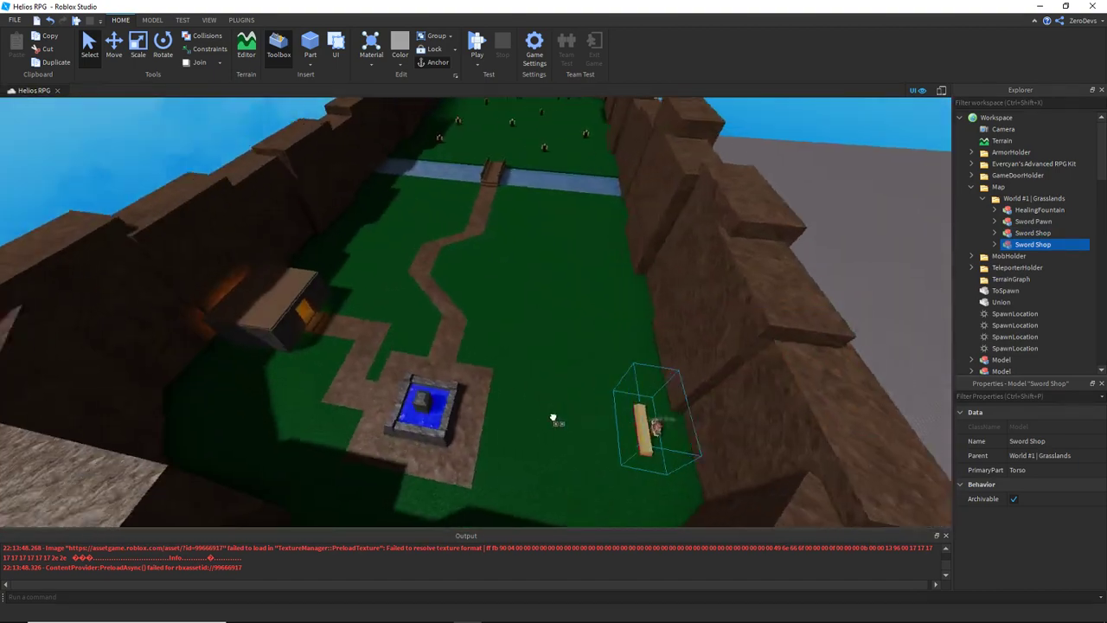
pyautogui.moveTo(552, 418); pyautogui.dragTo(548, 420)
pyautogui.moveTo(552, 418); pyautogui.dragTo(549, 420, button='right')
pyautogui.moveTo(548, 420); pyautogui.dragTo(553, 404)
pyautogui.moveTo(548, 421); pyautogui.dragTo(581, 404, button='right')
# Duplicate the armor shop building and move the copy toward the opposite side of the dirt path.
pyautogui.press('w')
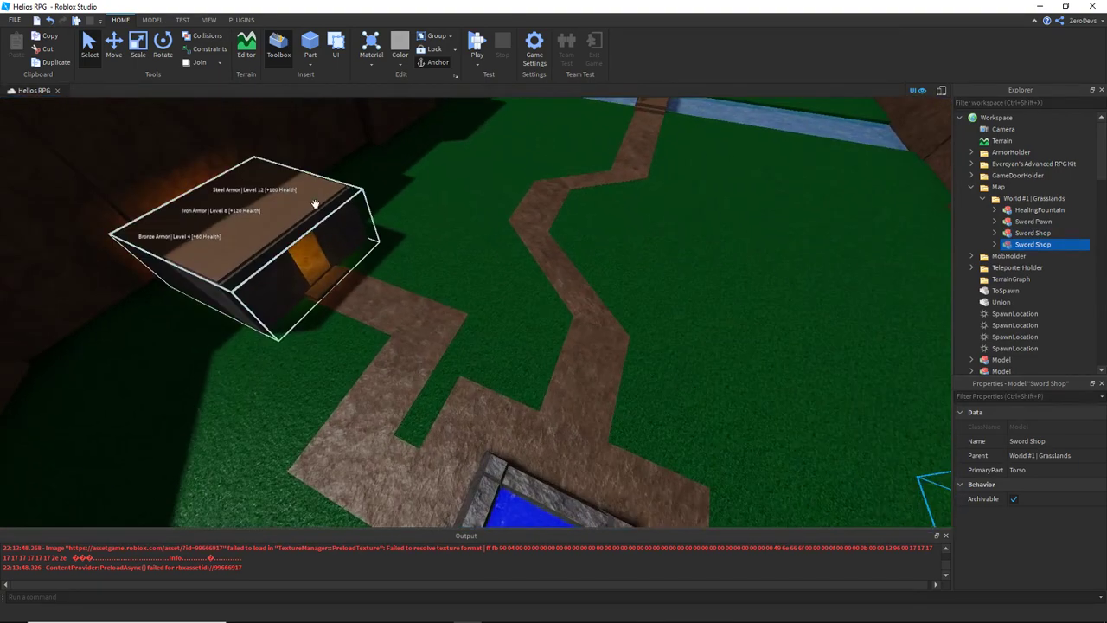
pyautogui.click(353, 199)
pyautogui.press('w')
pyautogui.moveTo(355, 199); pyautogui.dragTo(567, 260, button='right')
pyautogui.press('w')
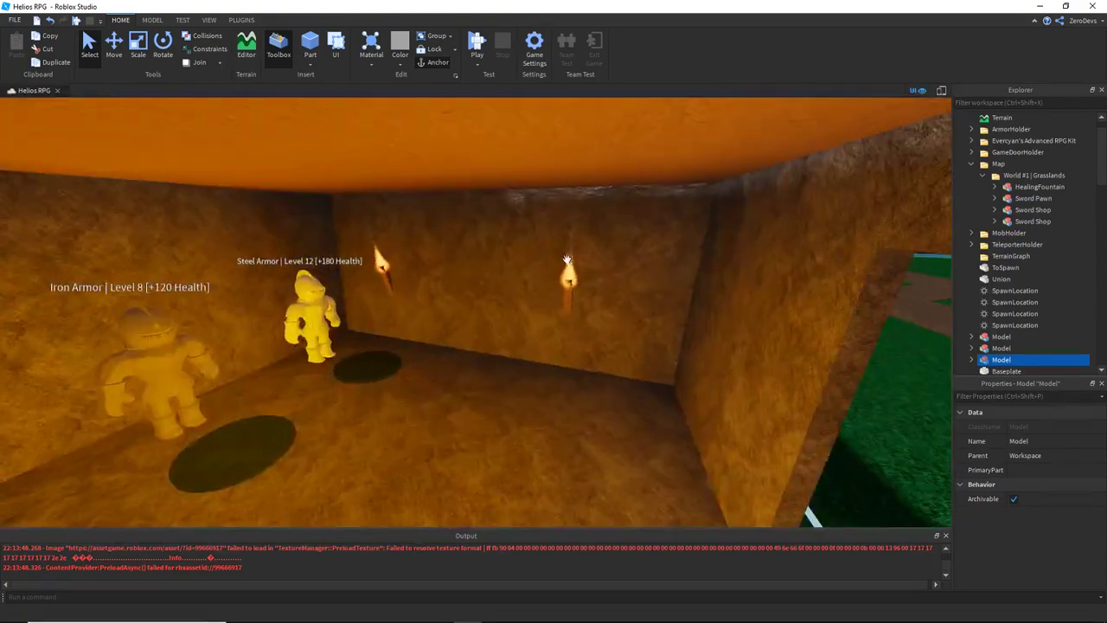
pyautogui.press('s')
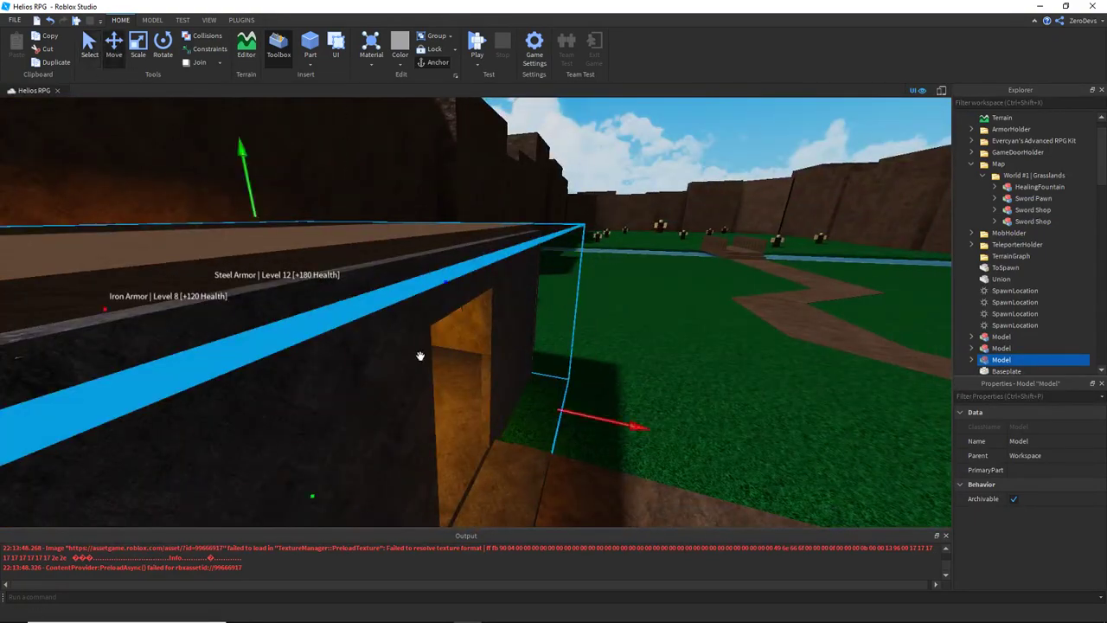
pyautogui.moveTo(420, 356); pyautogui.dragTo(524, 407, button='right')
pyautogui.press('s')
pyautogui.moveTo(330, 286); pyautogui.dragTo(783, 314)
pyautogui.moveTo(651, 440); pyautogui.dragTo(584, 197)
# Position the copied building on the grass across from the armor shop, with its doorway facing the path.
pyautogui.press('w')
pyautogui.moveTo(633, 192); pyautogui.dragTo(633, 192, button='right')
pyautogui.press('a')
pyautogui.press('s')
pyautogui.moveTo(480, 243); pyautogui.dragTo(575, 244)
pyautogui.click(639, 443)
pyautogui.moveTo(638, 442); pyautogui.dragTo(642, 437, button='right')
pyautogui.scroll(-3, 642, 436)
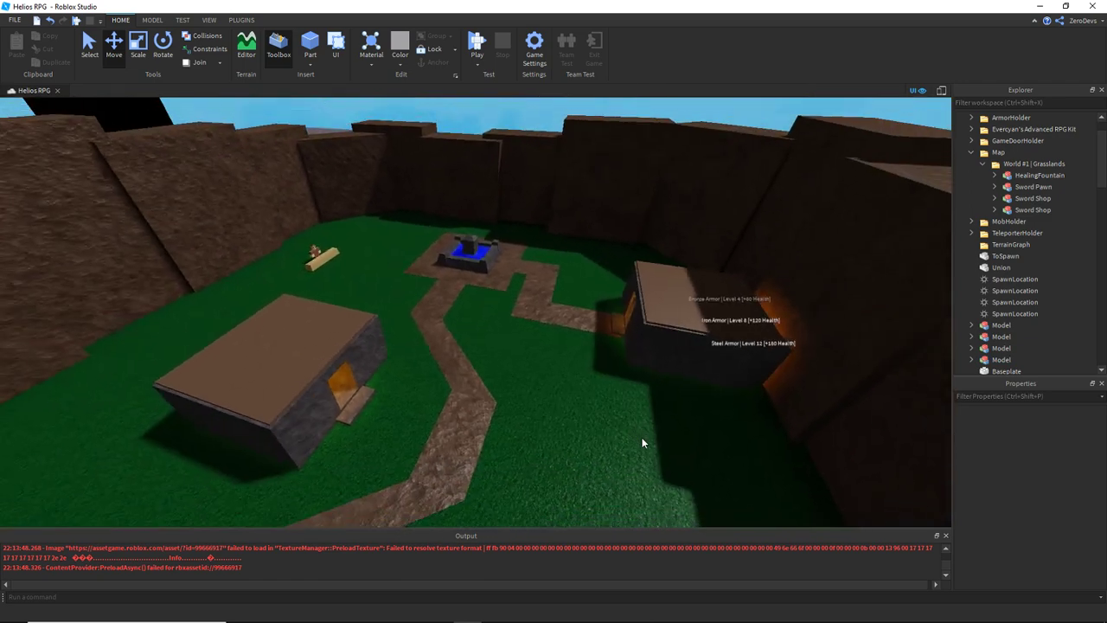
# Duplicate the path slab in front of the new building, rotate it 90 degrees and move it up to the doorstep.
pyautogui.scroll(8, 641, 436)
pyautogui.scroll(-5, 642, 437)
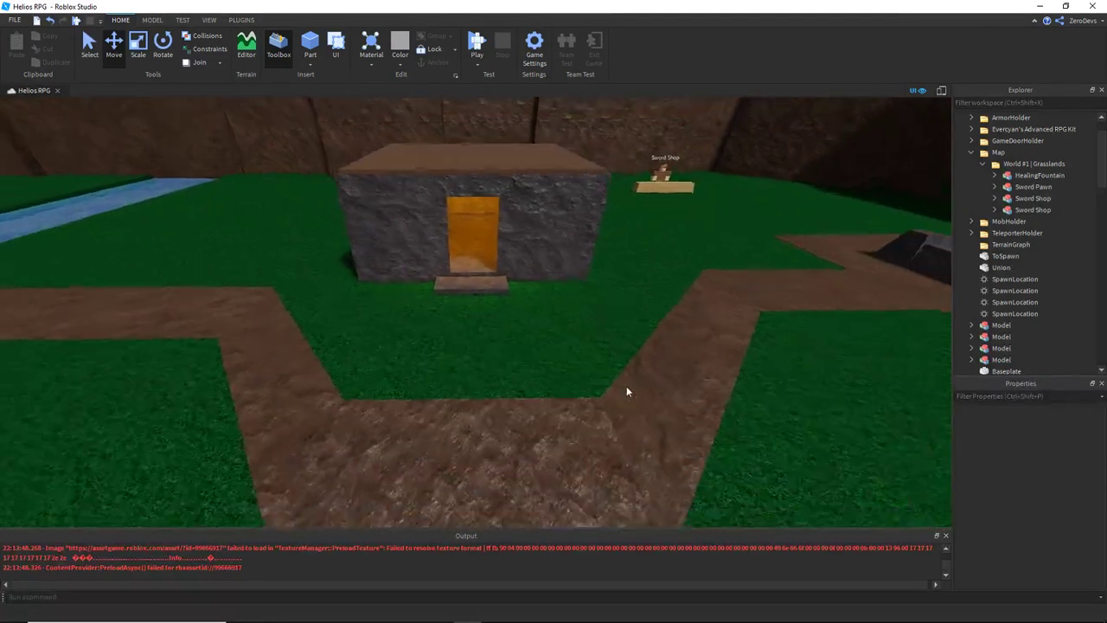
pyautogui.click(447, 418)
pyautogui.hotkey('ctrl', 'z')
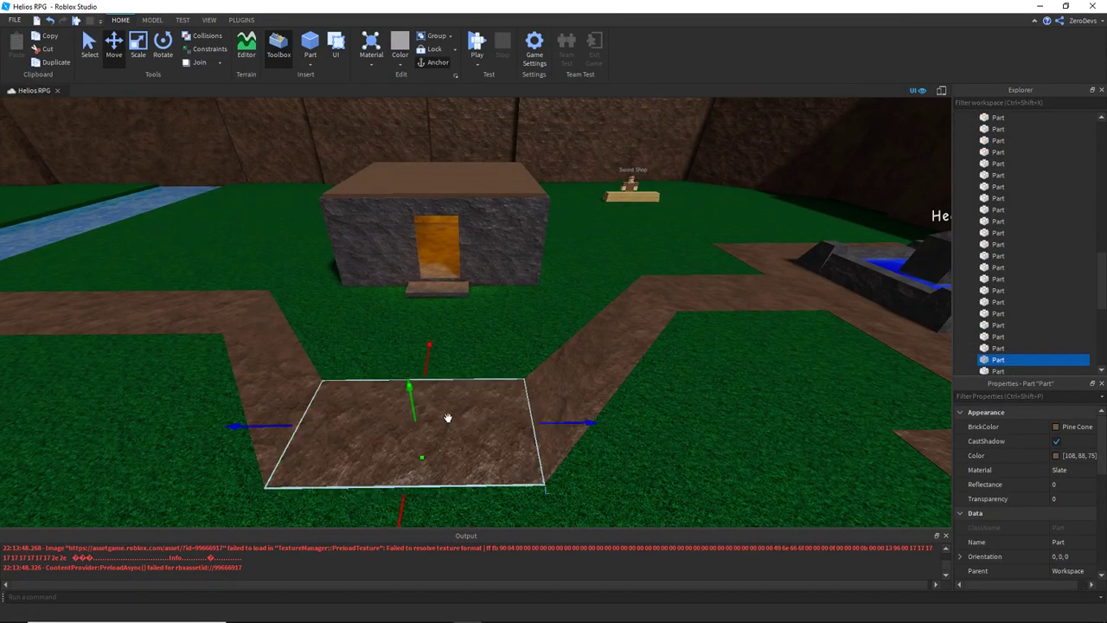
pyautogui.hotkey('ctrl', 'd')
pyautogui.hotkey('ctrl', 'r')
pyautogui.moveTo(443, 347); pyautogui.dragTo(431, 305)
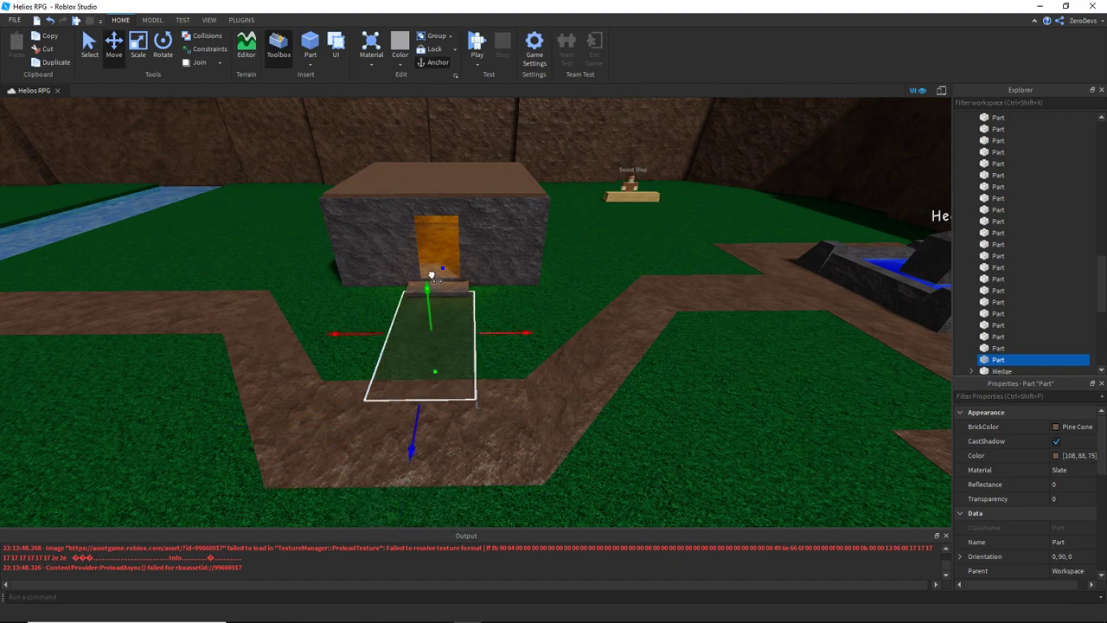
# Scale the new path slab lengthwise so it extends under the building's doorstep.
pyautogui.click(538, 261)
pyautogui.press('a')
pyautogui.press('w')
pyautogui.click(586, 351)
pyautogui.press('w')
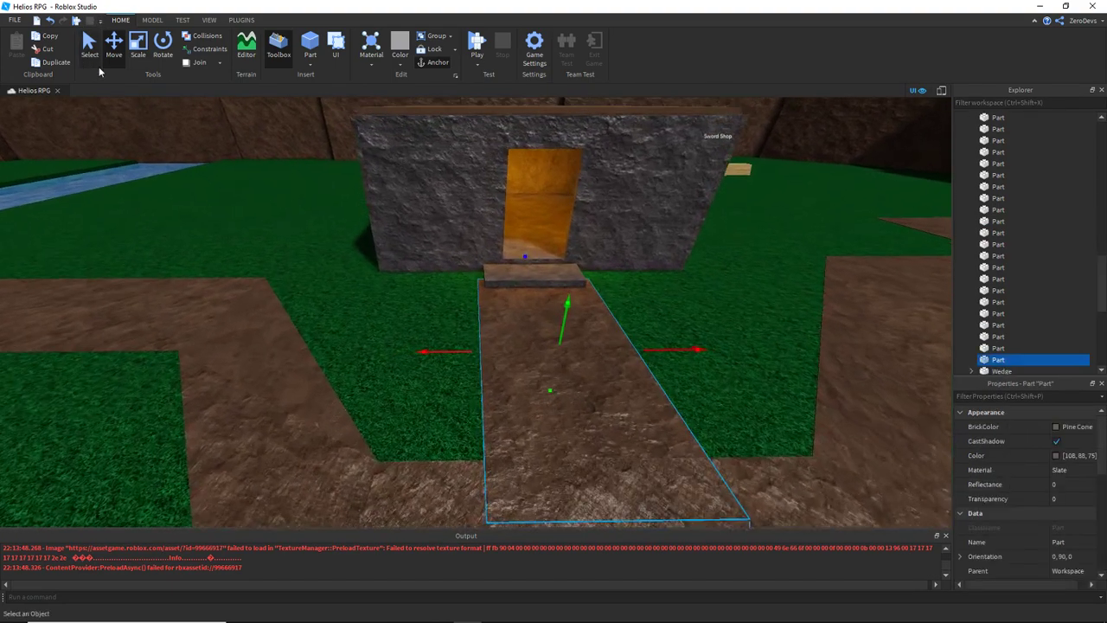
pyautogui.moveTo(570, 405); pyautogui.dragTo(571, 405, button='right')
pyautogui.moveTo(486, 414); pyautogui.dragTo(447, 401)
pyautogui.press('a')
pyautogui.moveTo(424, 616)
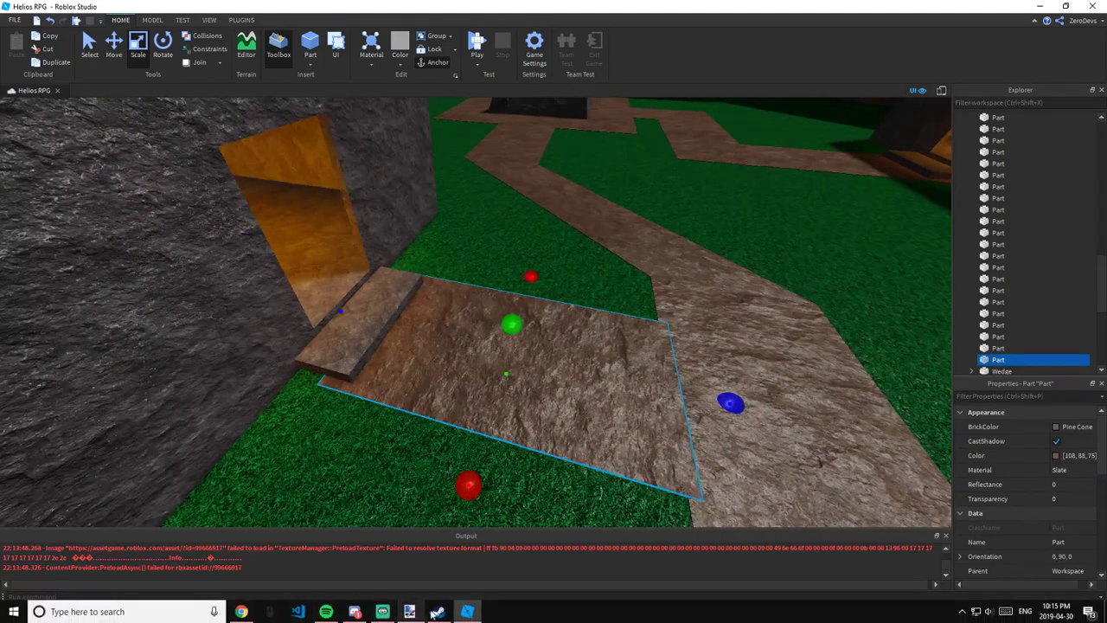
pyautogui.moveTo(342, 311); pyautogui.dragTo(316, 305)
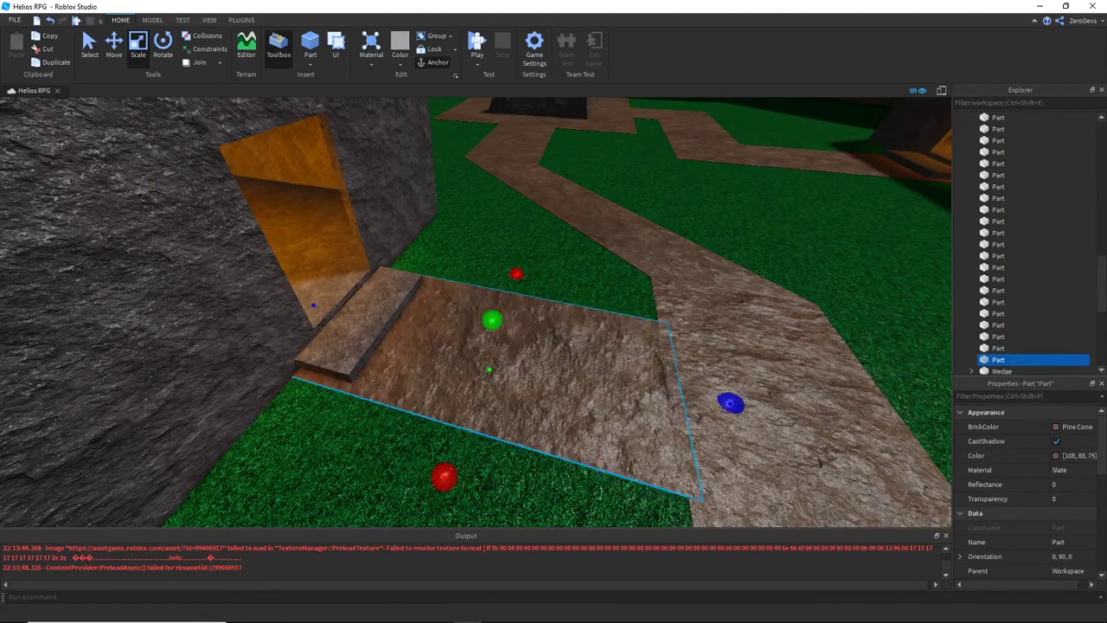
# Move the copied Sword Shop model from the grass through the doorway into the new building.
pyautogui.moveTo(357, 611)
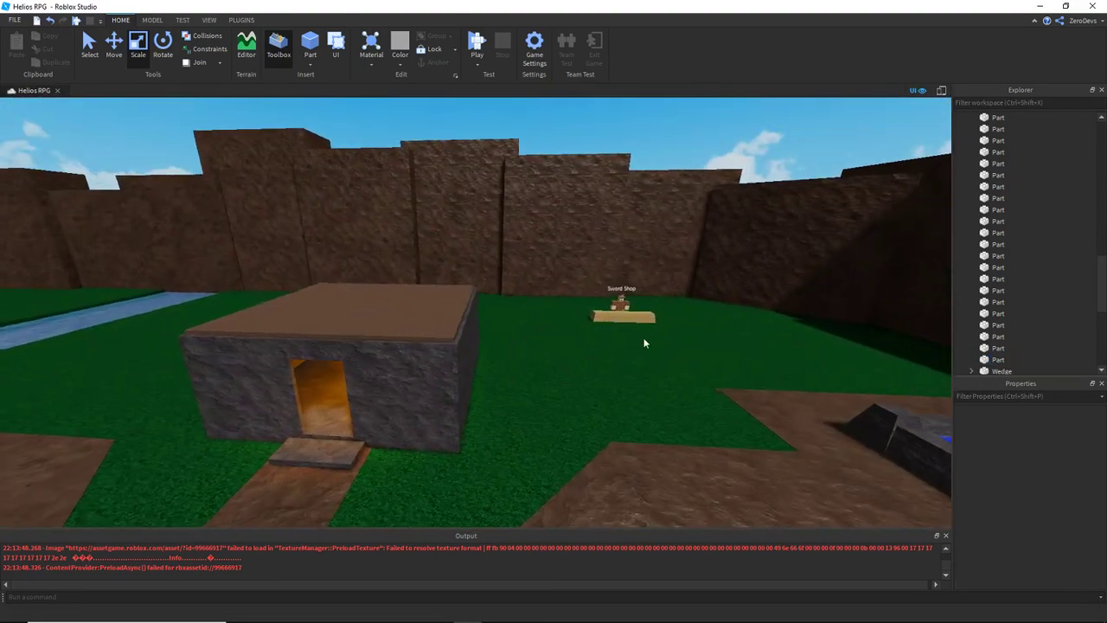
pyautogui.click(649, 381)
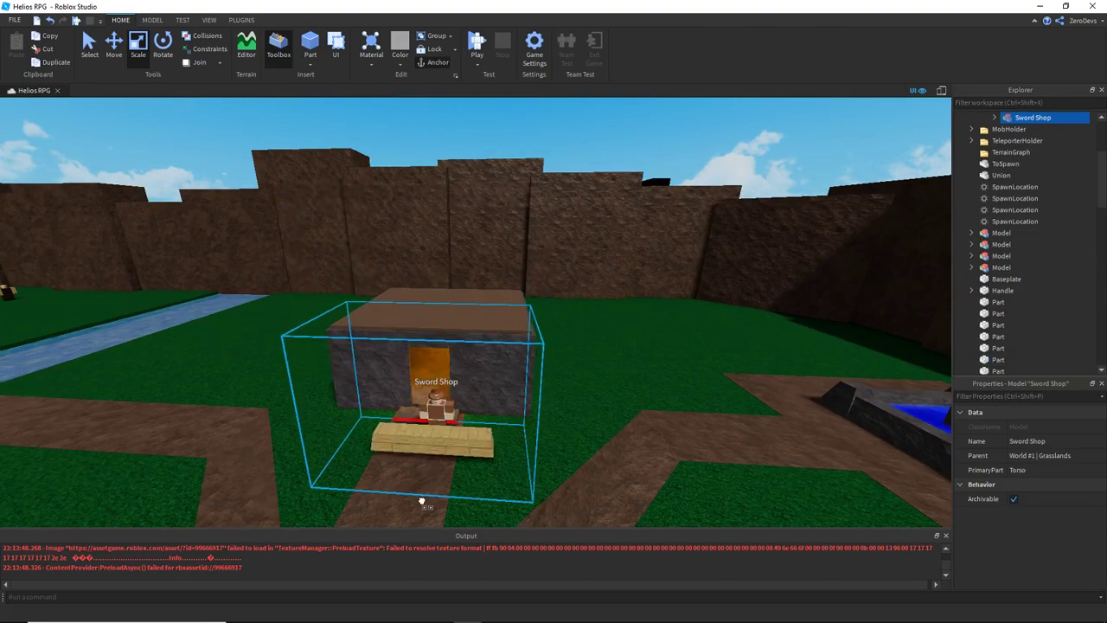
pyautogui.hotkey('ctrl', '2')
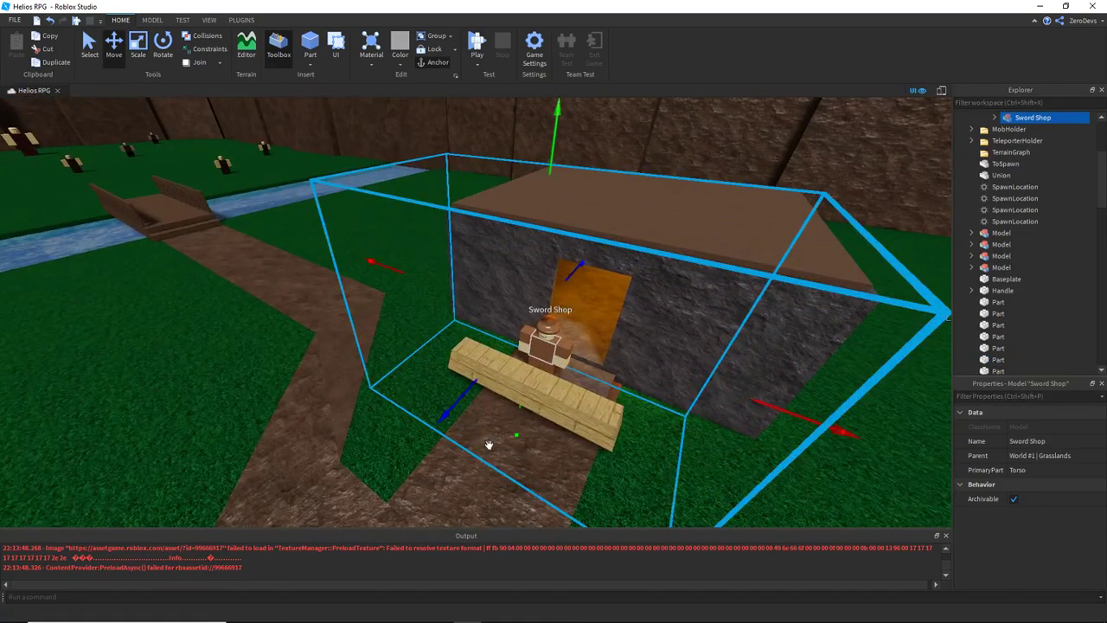
pyautogui.moveTo(506, 372); pyautogui.dragTo(588, 290)
pyautogui.press('w')
pyautogui.moveTo(588, 290); pyautogui.dragTo(573, 323, button='right')
pyautogui.press('w')
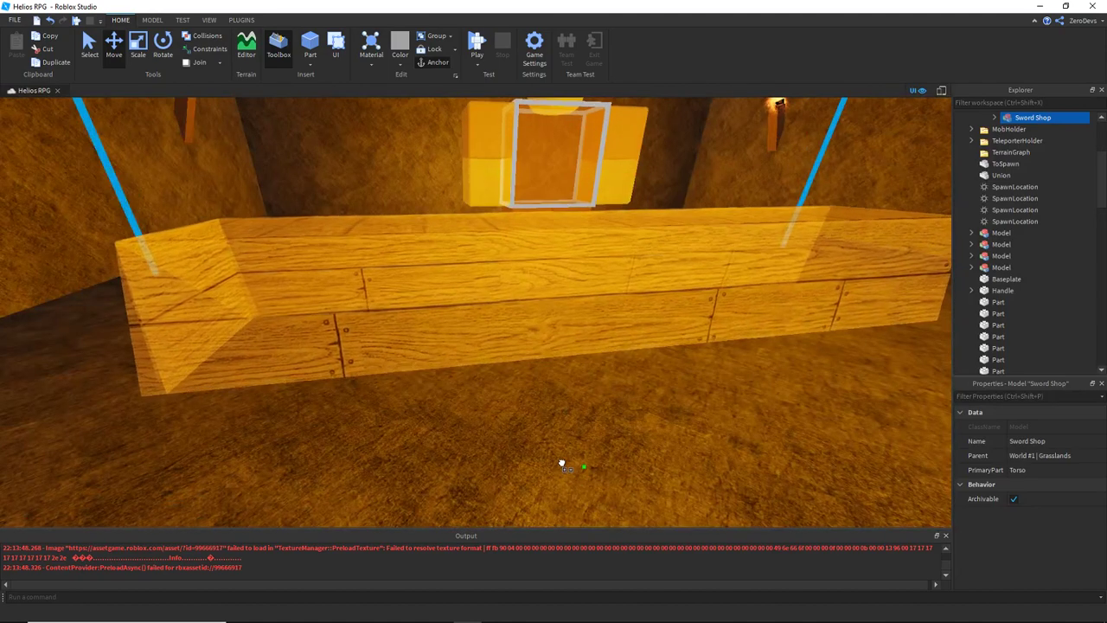
# Shift the Sword Shop counter and shopkeeper to the middle of the room, toward the back wall.
pyautogui.press('s')
pyautogui.moveTo(563, 459)
pyautogui.mouseDown(button='right')
pyautogui.moveTo(574, 444)
pyautogui.moveTo(567, 455)
pyautogui.mouseUp(button='right')
pyautogui.press('a')
pyautogui.press('a')
pyautogui.moveTo(433, 185); pyautogui.dragTo(272, 243)
pyautogui.press('d')
pyautogui.moveTo(272, 242); pyautogui.dragTo(345, 233, button='right')
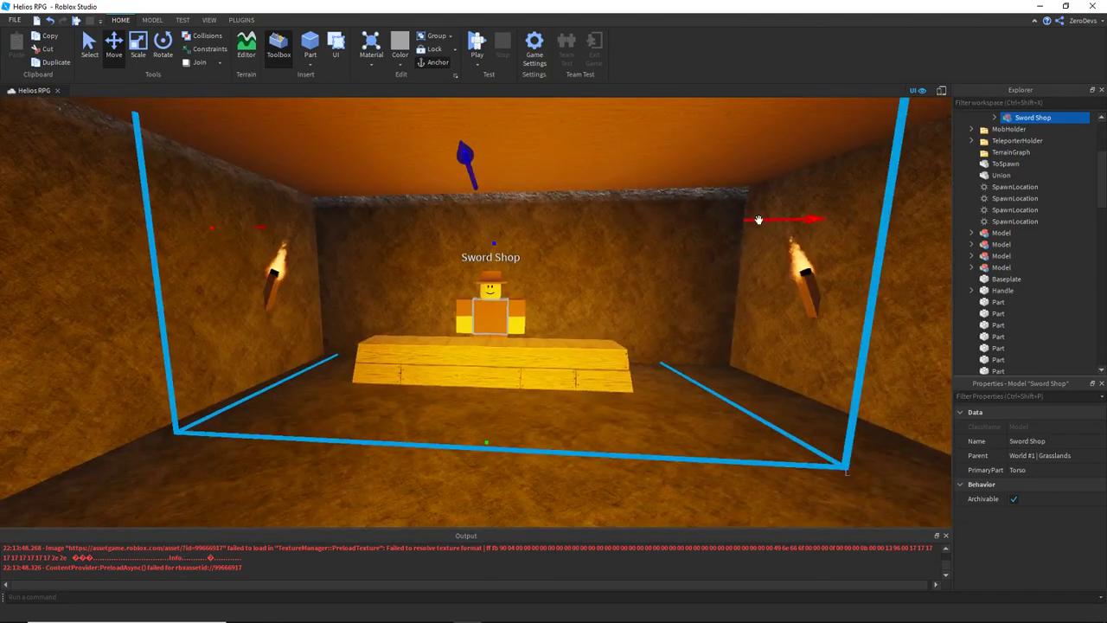
pyautogui.moveTo(759, 220); pyautogui.dragTo(796, 220)
# Start a playtest and walk the character from the fountain into the new sword shop building.
pyautogui.press('s')
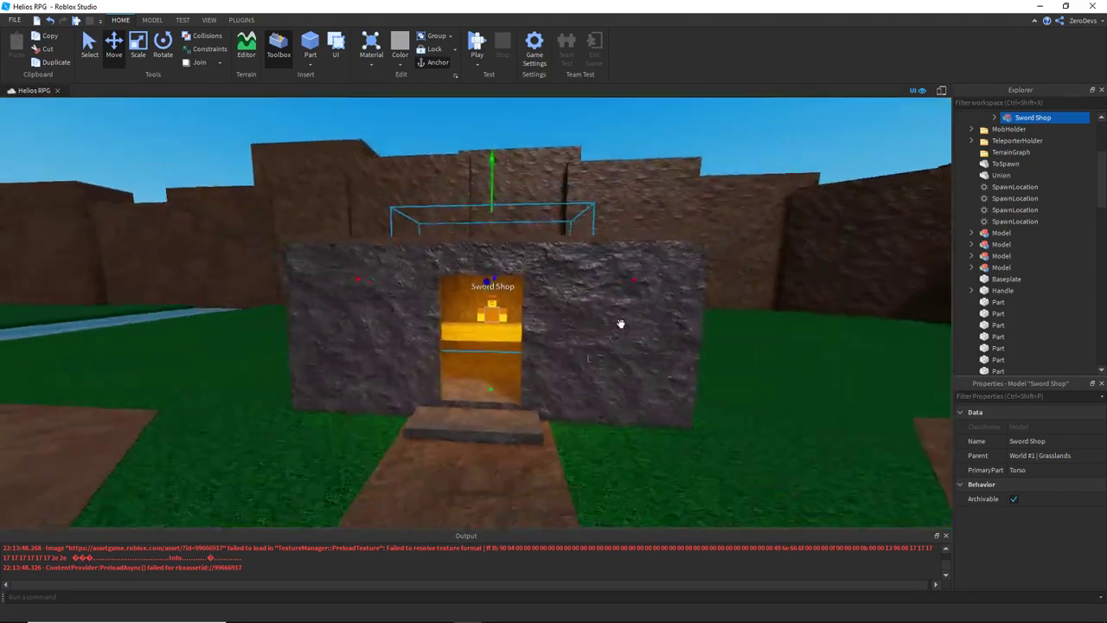
pyautogui.moveTo(621, 323); pyautogui.dragTo(619, 347, button='right')
pyautogui.press('s')
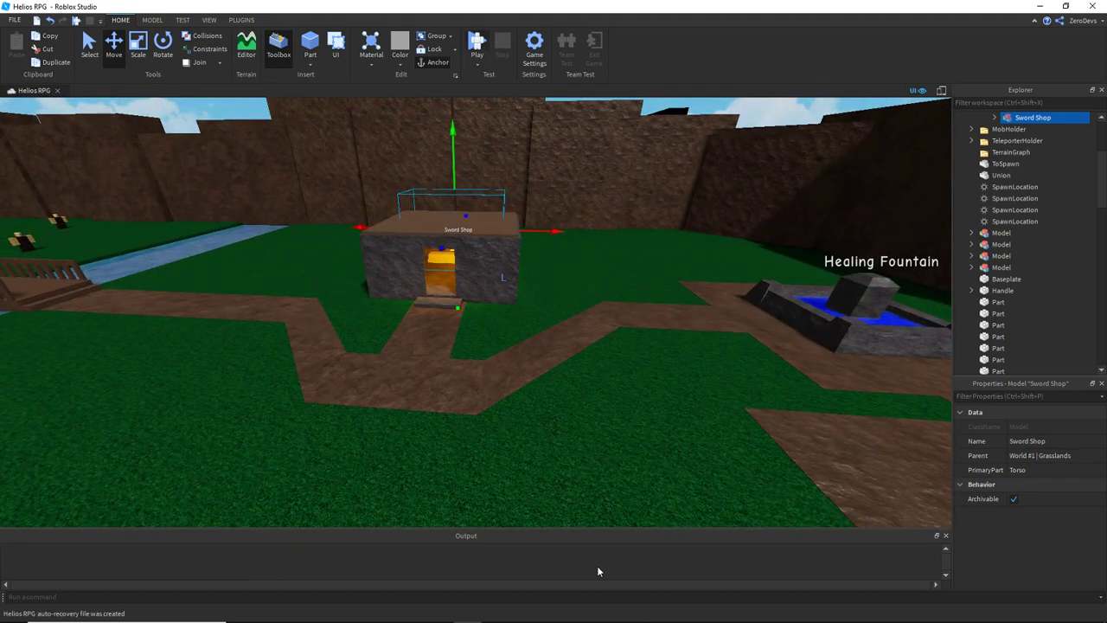
pyautogui.press('F5')
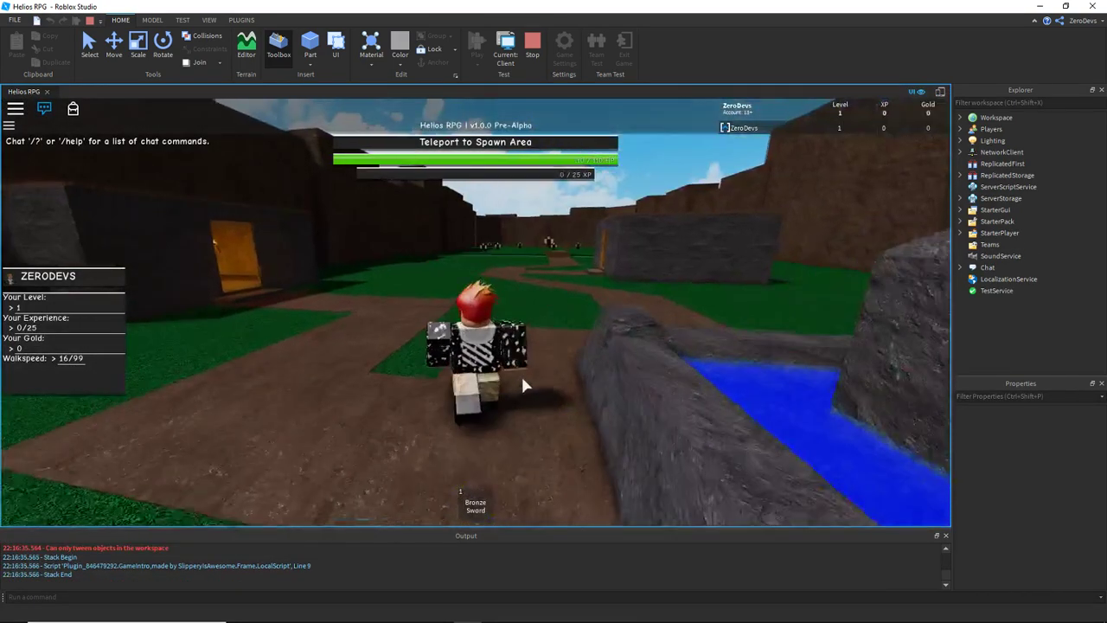
pyautogui.press('w')
pyautogui.moveTo(522, 378); pyautogui.dragTo(514, 361, button='right')
pyautogui.press('w')
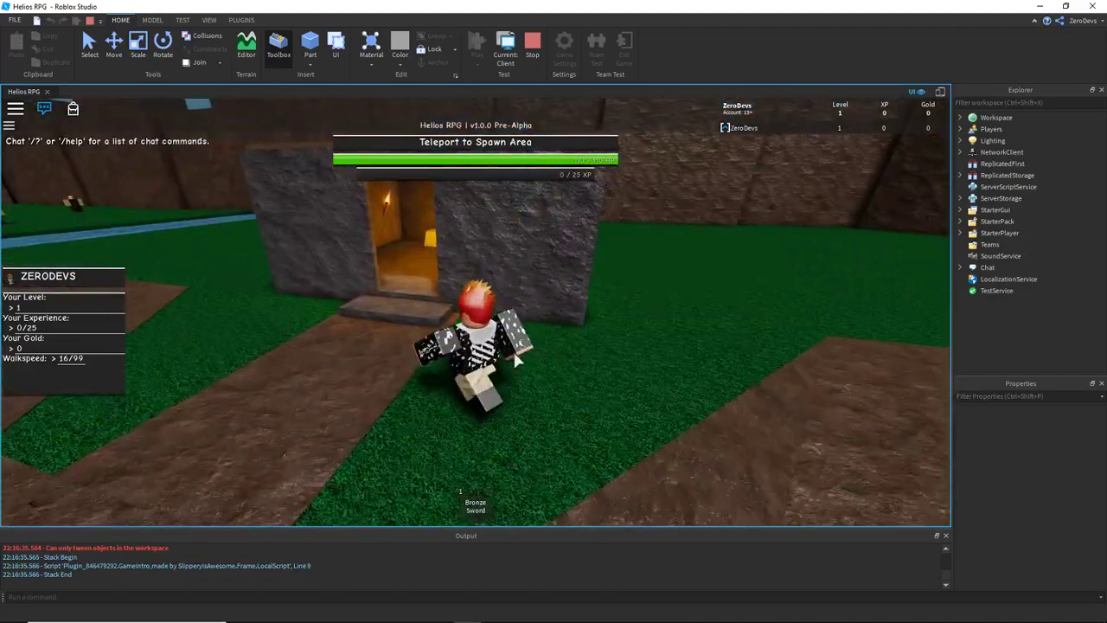
pyautogui.press('w')
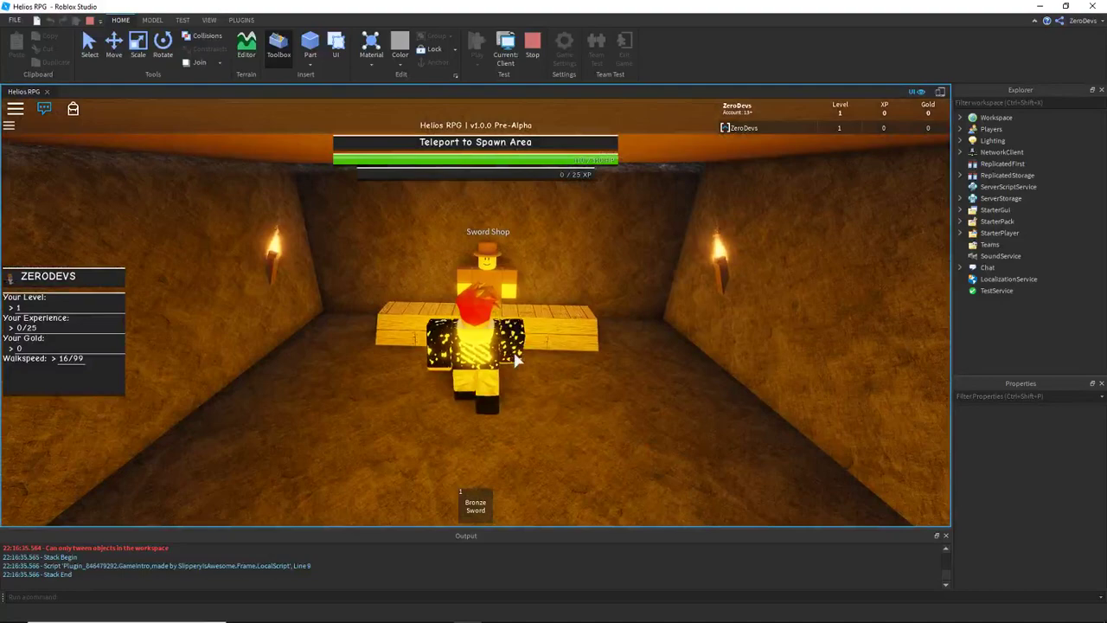
# Walk up to the shop counter and try the first Steel Sword item in the Sword Shop window.
pyautogui.press('w')
pyautogui.moveTo(515, 362); pyautogui.dragTo(515, 362, button='right')
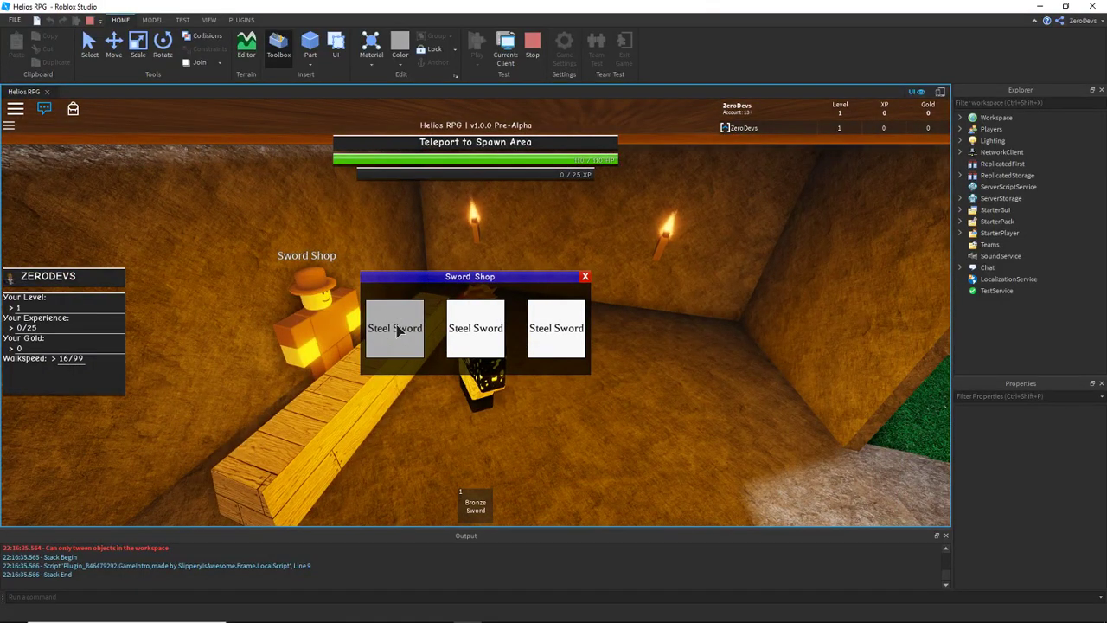
pyautogui.moveTo(566, 424); pyautogui.dragTo(565, 424, button='right')
pyautogui.click(404, 352)
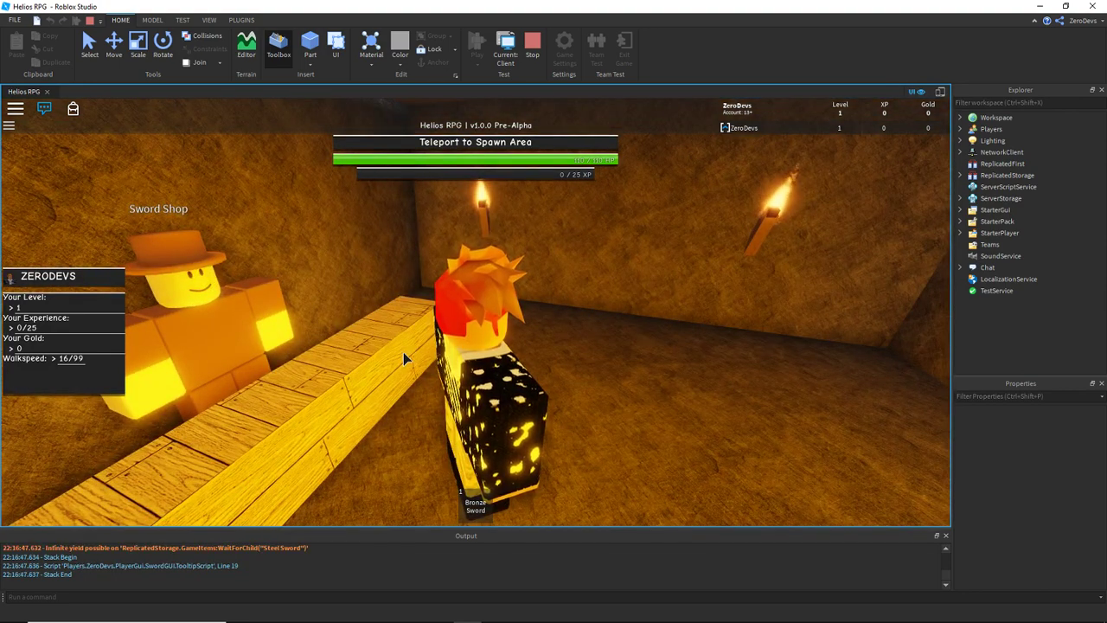
# Reopen the Sword Shop window, try its first and second Steel Sword items, and stop the playtest.
pyautogui.press('s')
pyautogui.press('w')
pyautogui.press('s')
pyautogui.press('w')
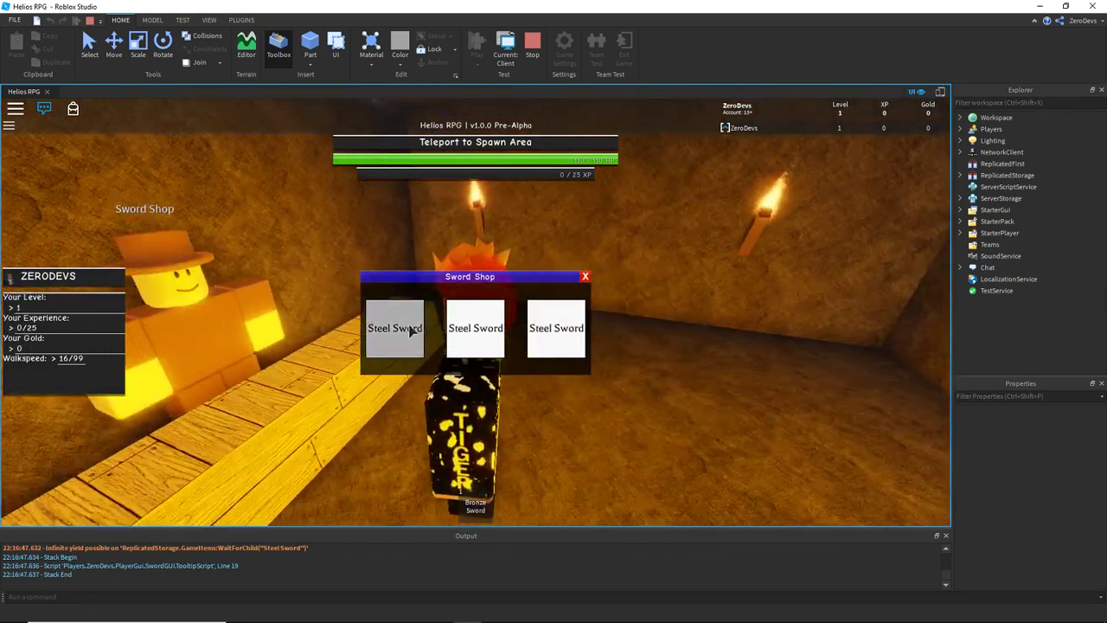
pyautogui.click(411, 331)
pyautogui.press('d')
pyautogui.press('a')
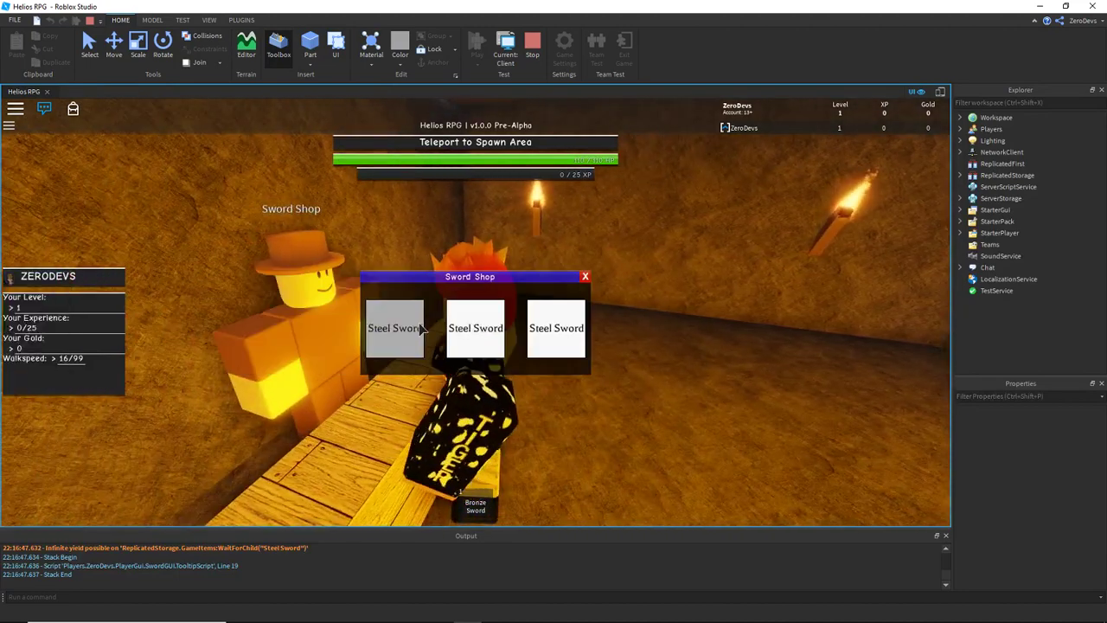
pyautogui.click(460, 327)
pyautogui.press('d')
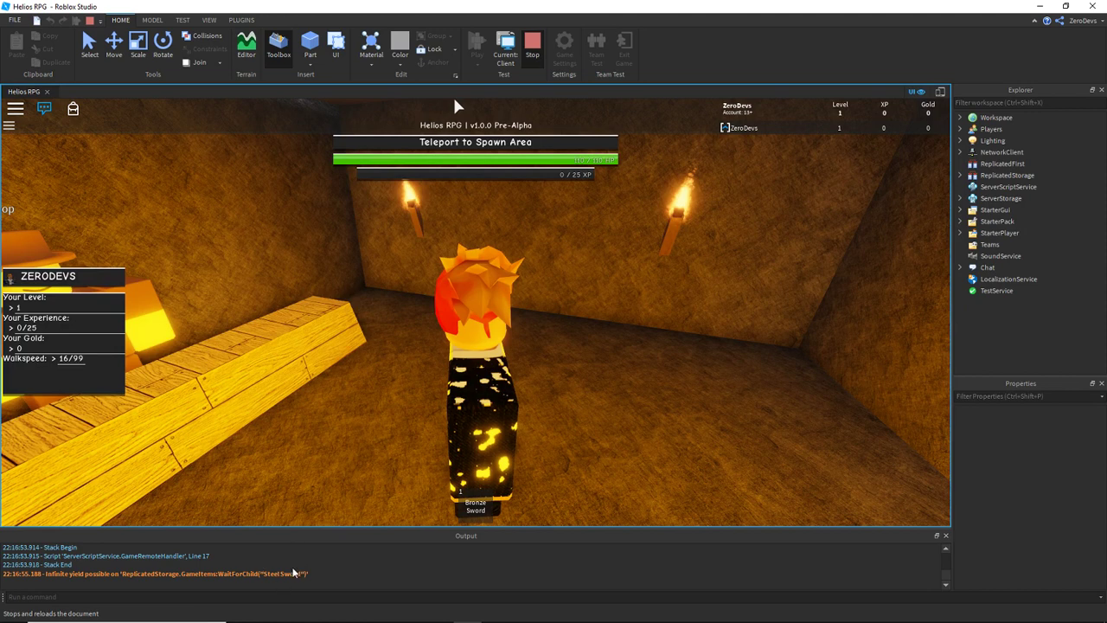
pyautogui.click(533, 61)
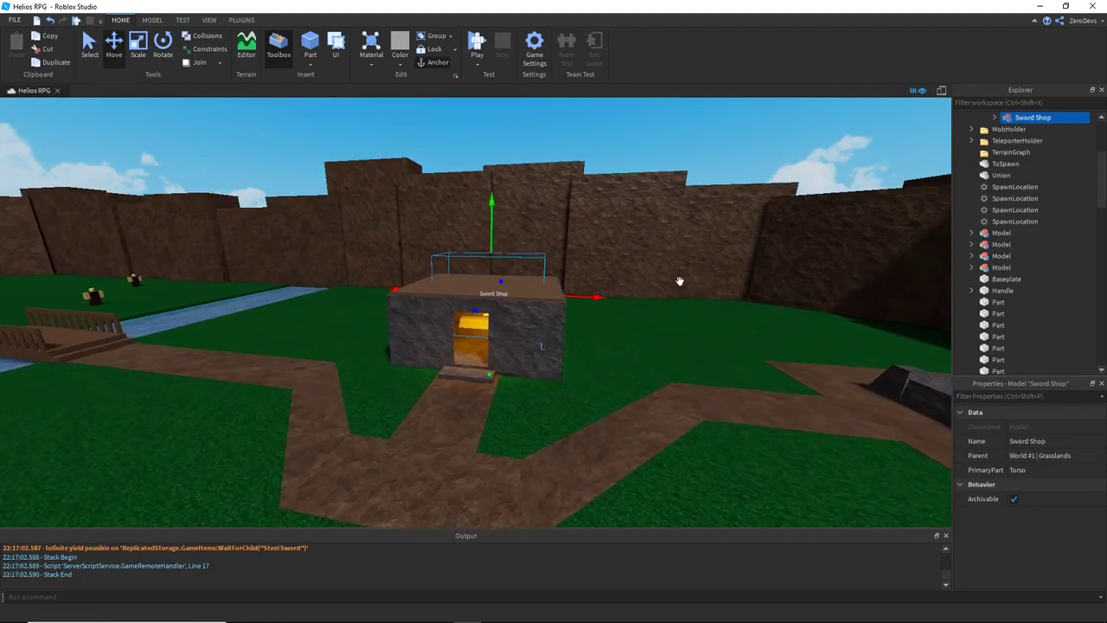
# Rename the Iron Sword tool in ReplicatedStorage's GameItems folder to Steel Sword.
pyautogui.press('w')
pyautogui.scroll(4, 1102, 195)
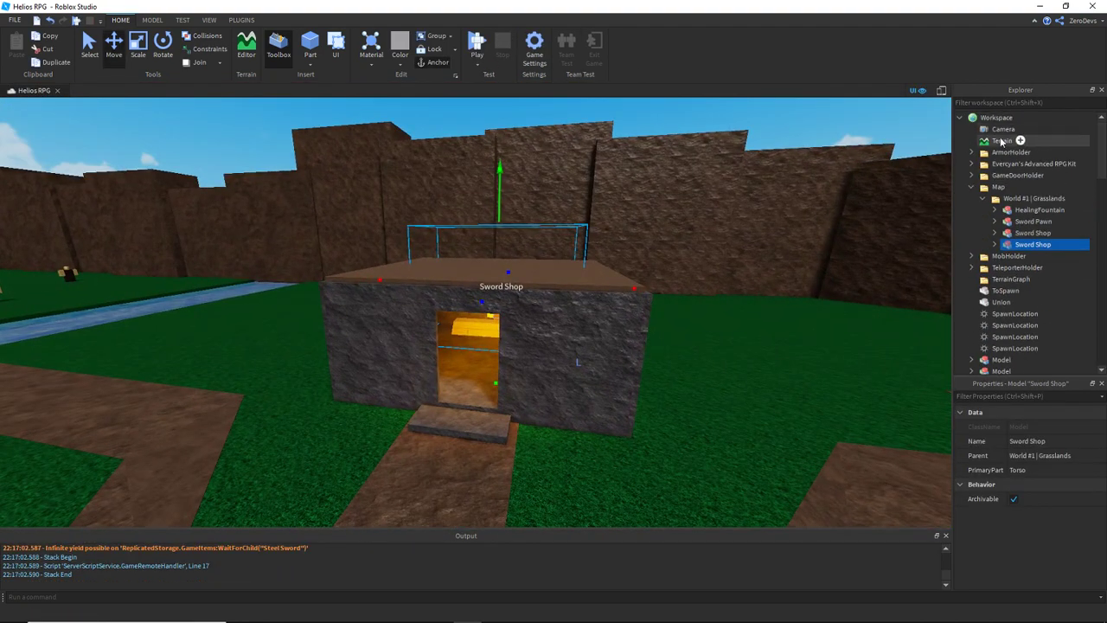
pyautogui.click(960, 119)
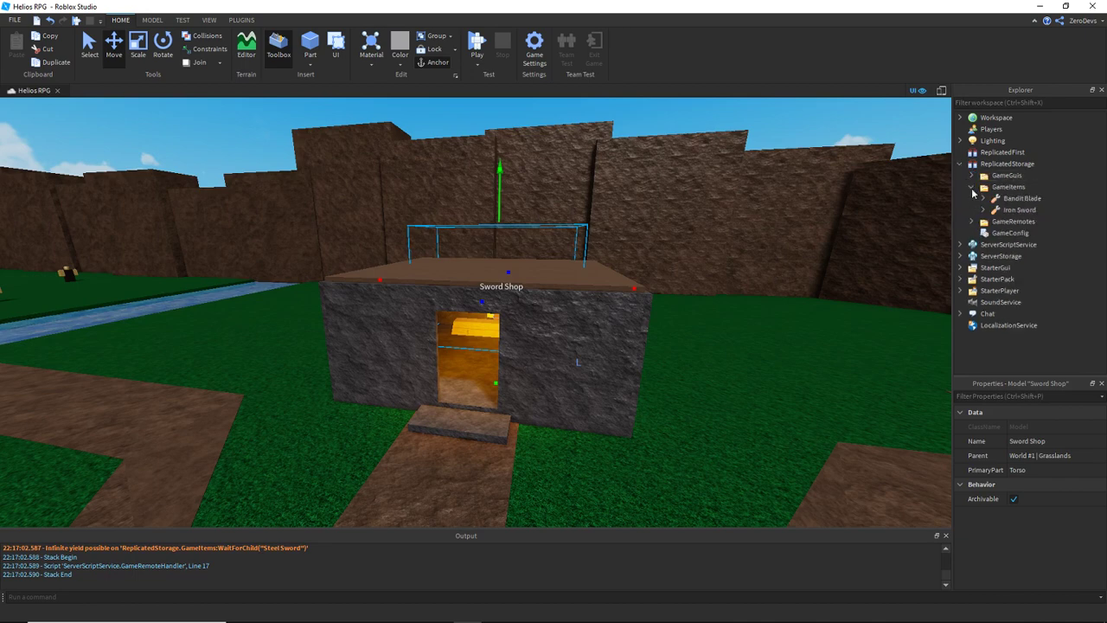
pyautogui.rightClick(1005, 211)
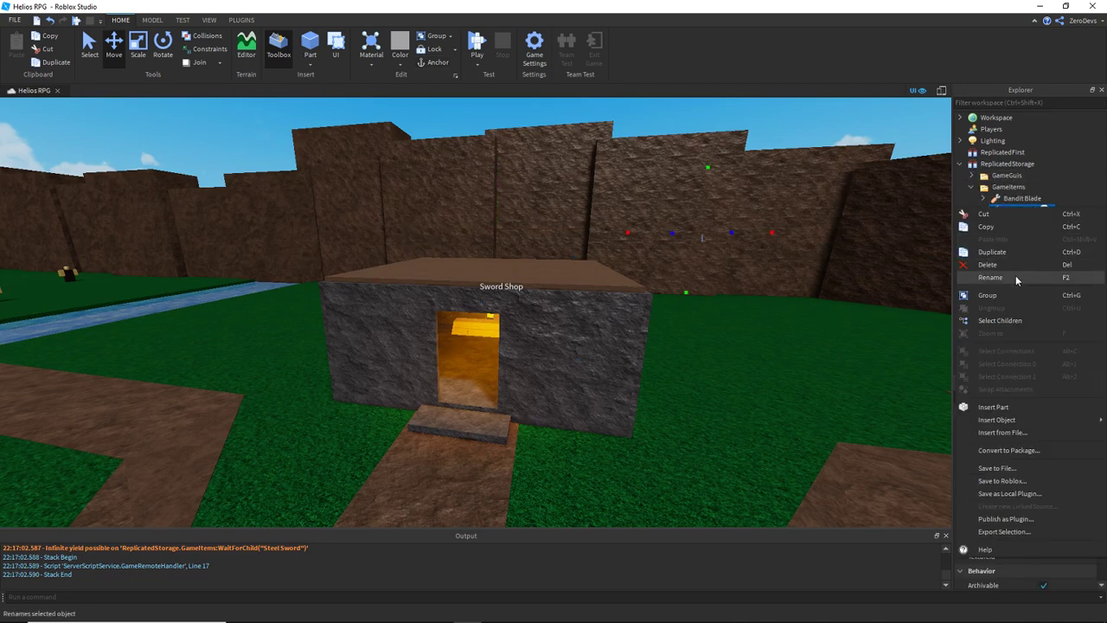
pyautogui.click(1004, 277)
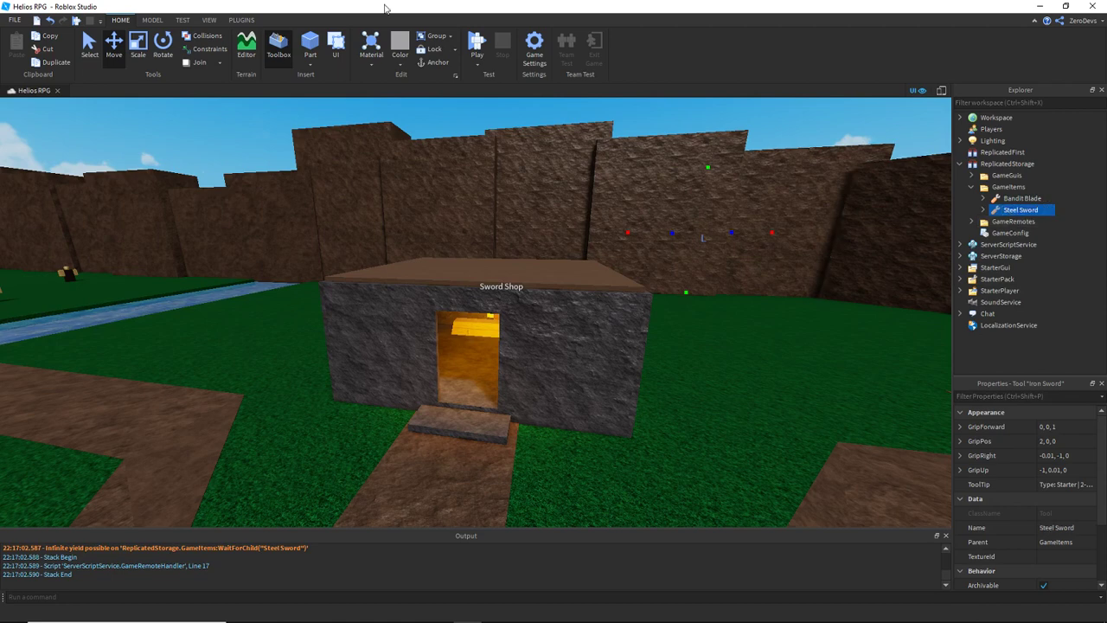
# Start a playtest, walk from the fountain to the sword shop counter and buy the first Steel Sword item.
pyautogui.moveTo(408, 621)
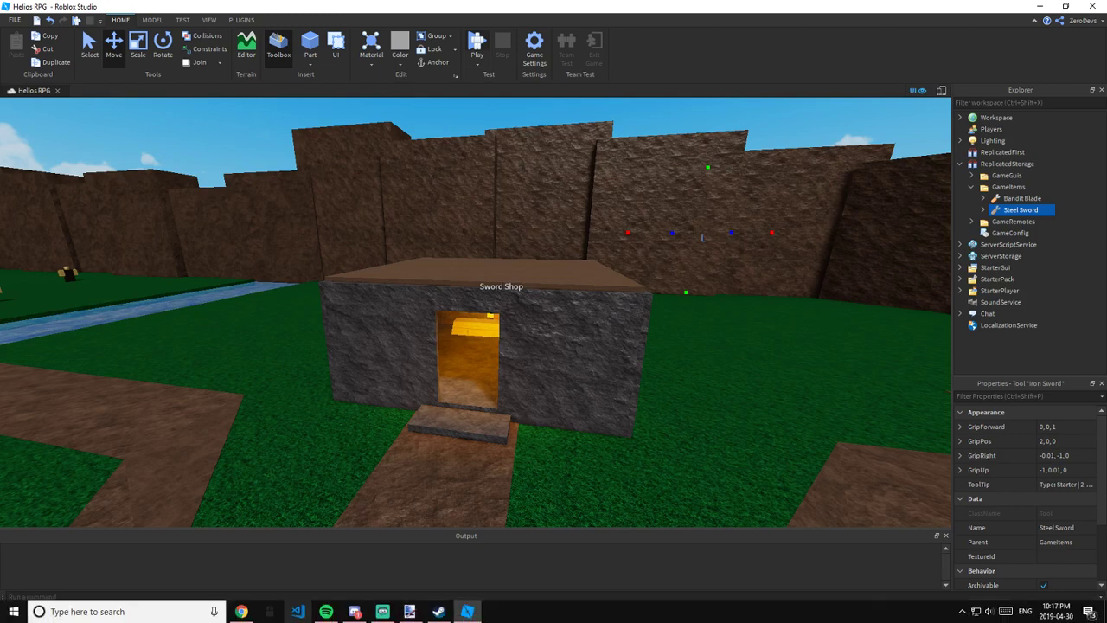
pyautogui.press('F5')
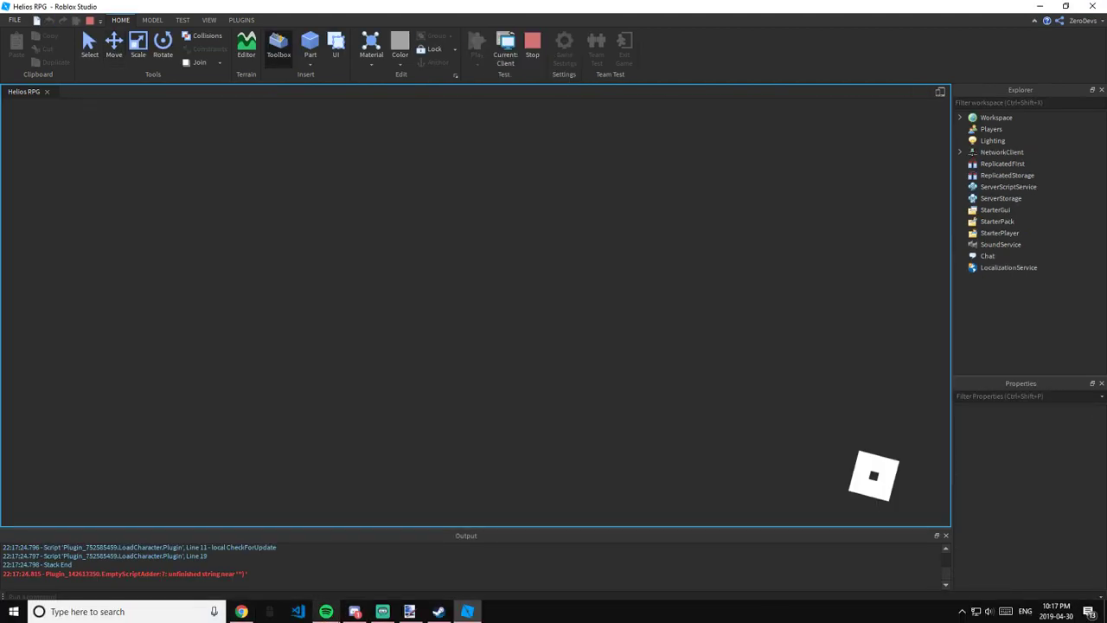
pyautogui.moveTo(326, 612)
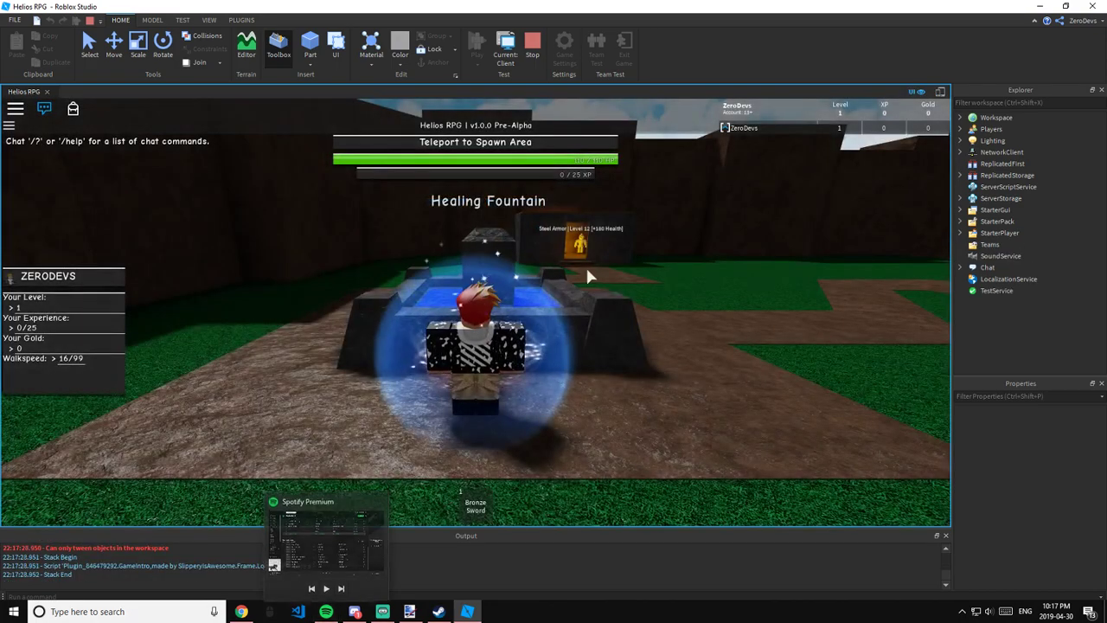
pyautogui.press('w')
pyautogui.moveTo(587, 277); pyautogui.dragTo(427, 278, button='right')
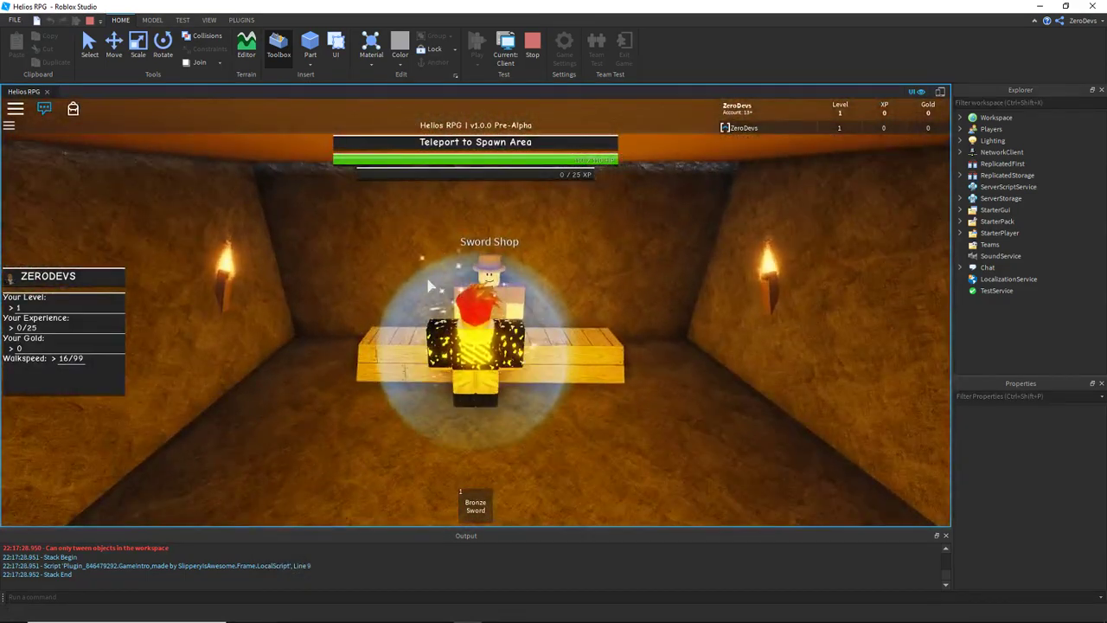
pyautogui.click(398, 336)
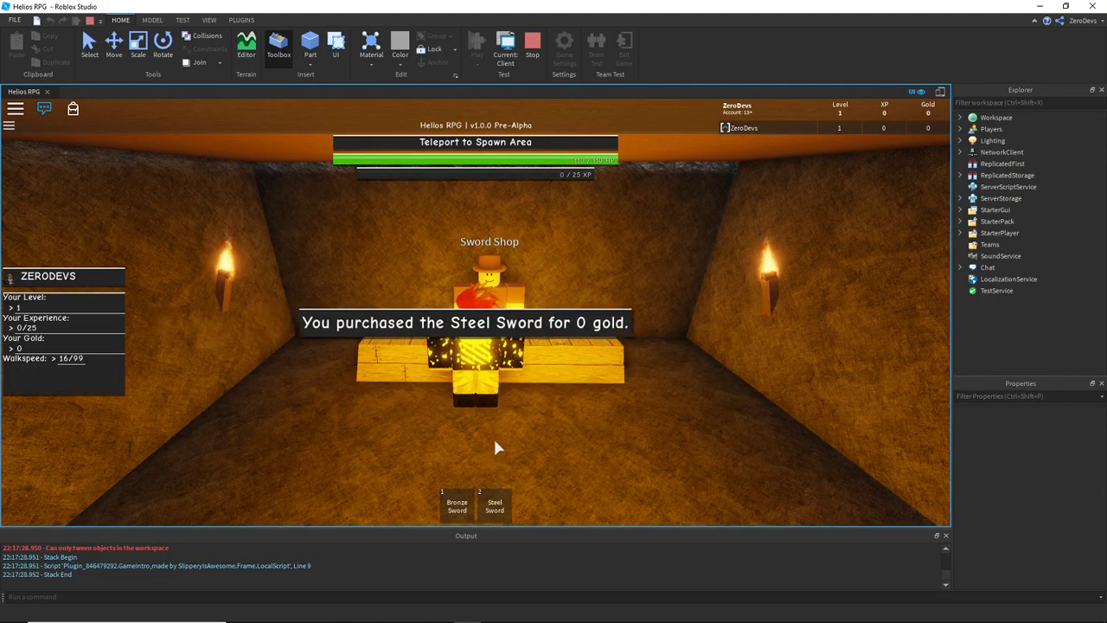
# Step back from the counter, return to reopen the Sword Shop window and try its first Steel Sword item again.
pyautogui.press('s')
pyautogui.press('w')
pyautogui.press('w')
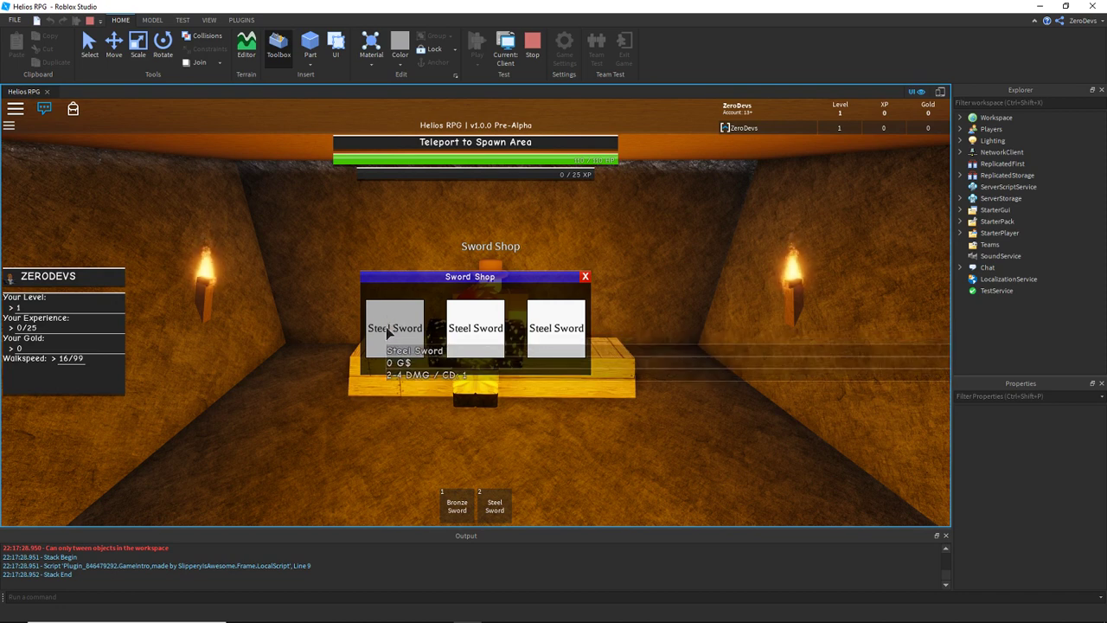
pyautogui.click(387, 325)
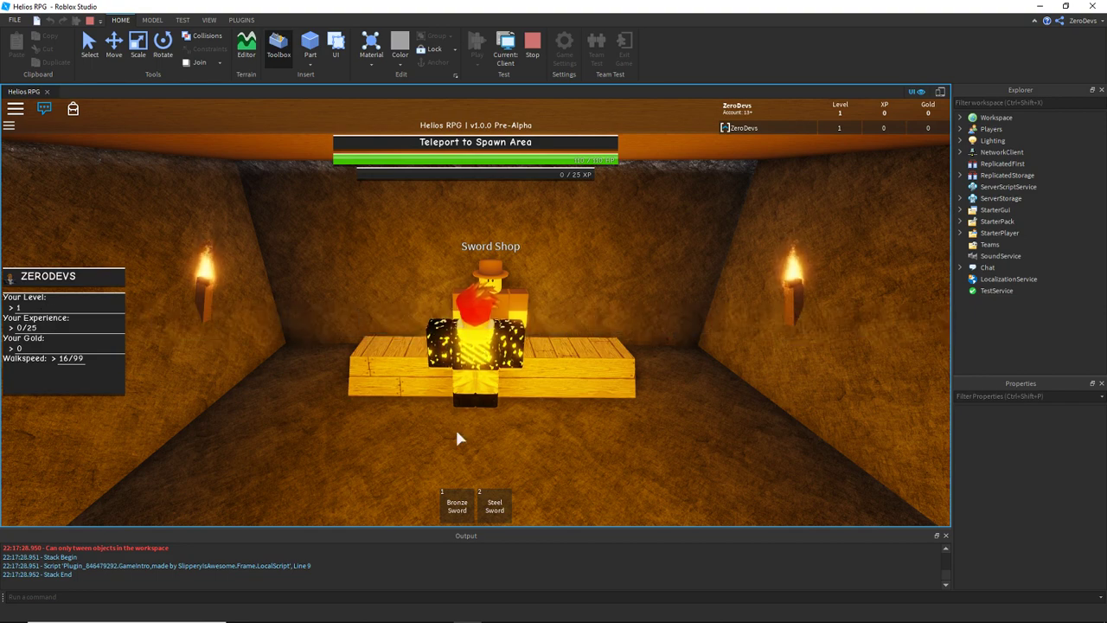
# Equip the Steel Sword, close the reopened Sword Shop window and walk out of the building.
pyautogui.press('w')
pyautogui.moveTo(518, 346); pyautogui.dragTo(541, 333, button='right')
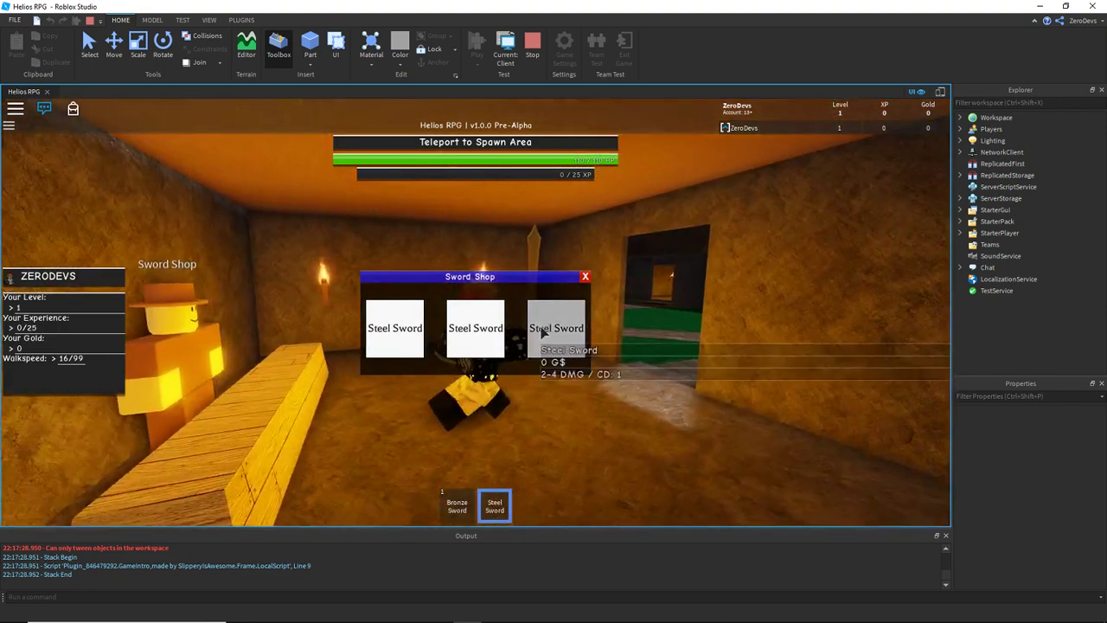
pyautogui.click(586, 276)
pyautogui.press('w')
pyautogui.moveTo(588, 279); pyautogui.dragTo(565, 306, button='right')
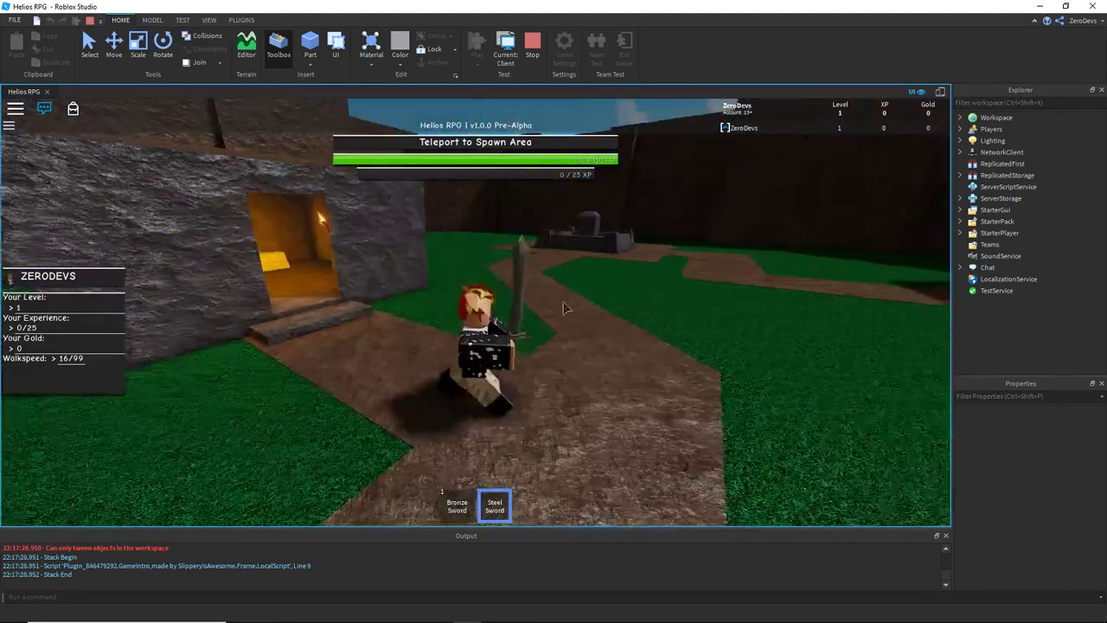
# Check the Steel Sword's tooltip, run with it toward the bridge and stop the playtest.
pyautogui.moveTo(497, 508)
pyautogui.press('a')
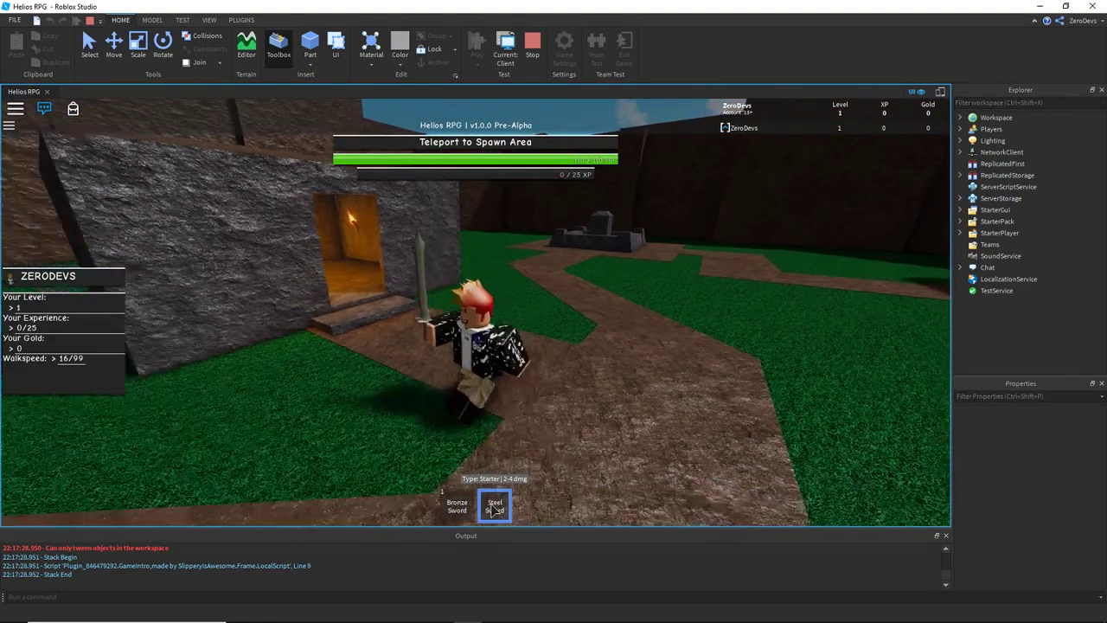
pyautogui.press('s')
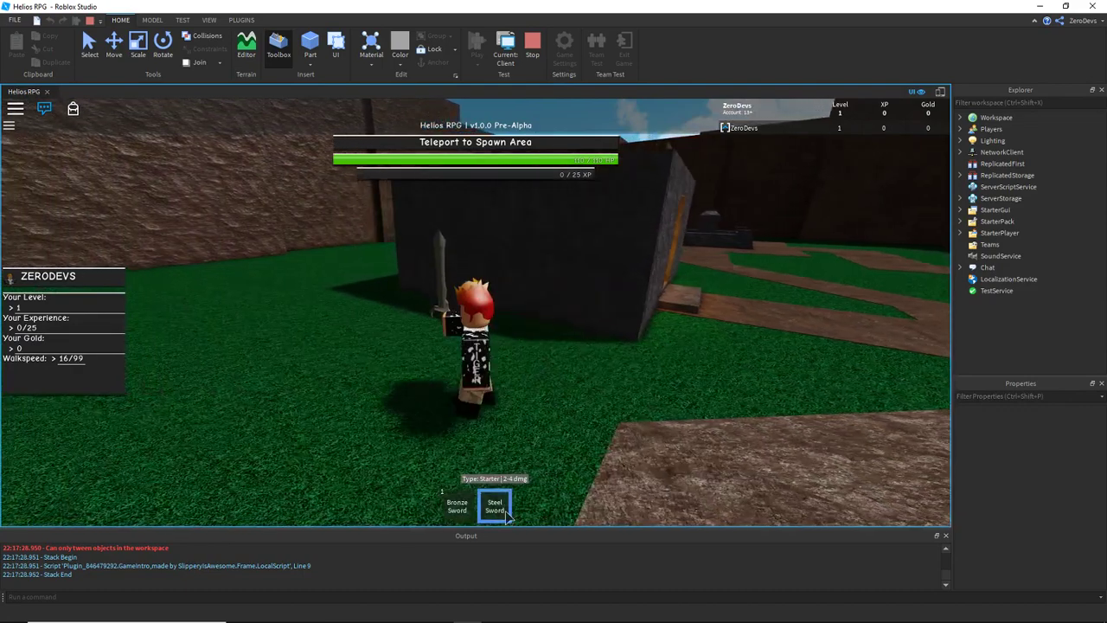
pyautogui.press('w')
pyautogui.moveTo(503, 423); pyautogui.dragTo(503, 424, button='right')
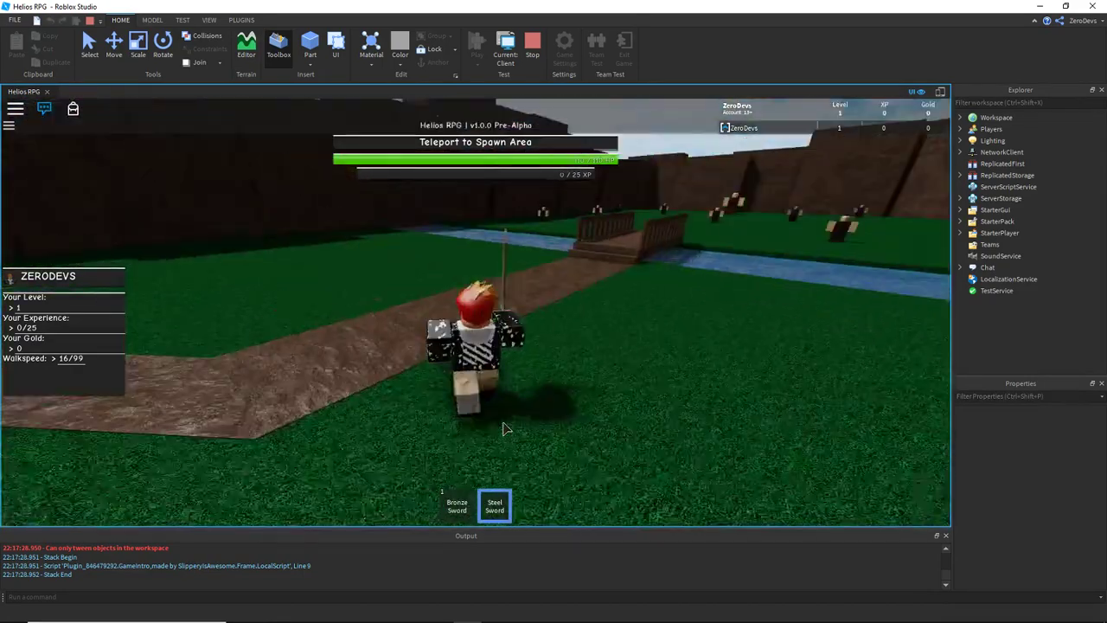
pyautogui.click(503, 424)
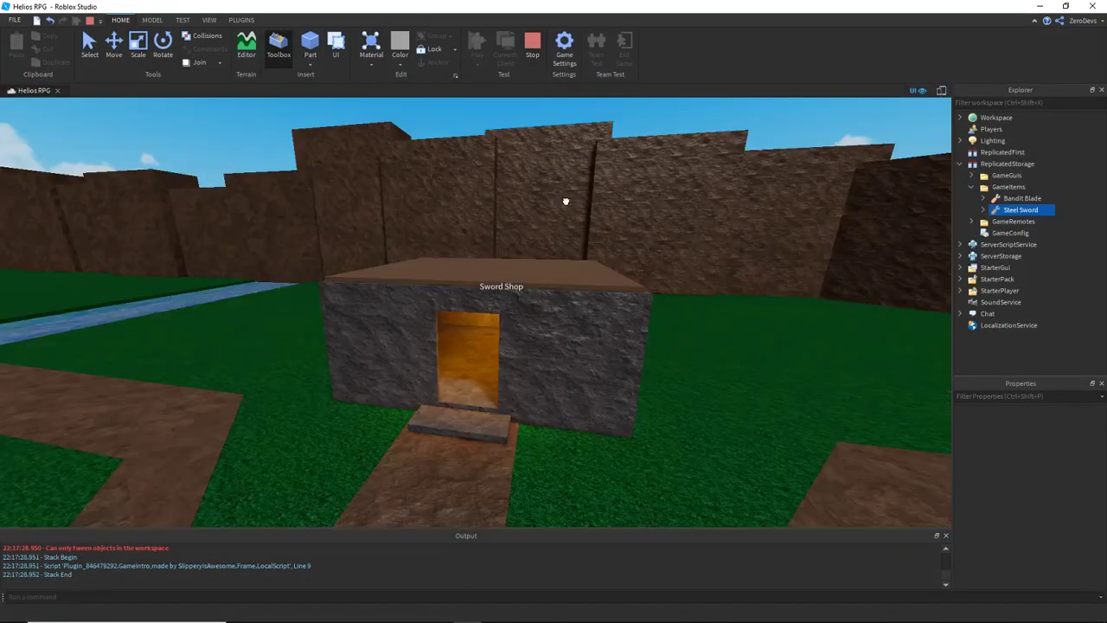
pyautogui.click(564, 201)
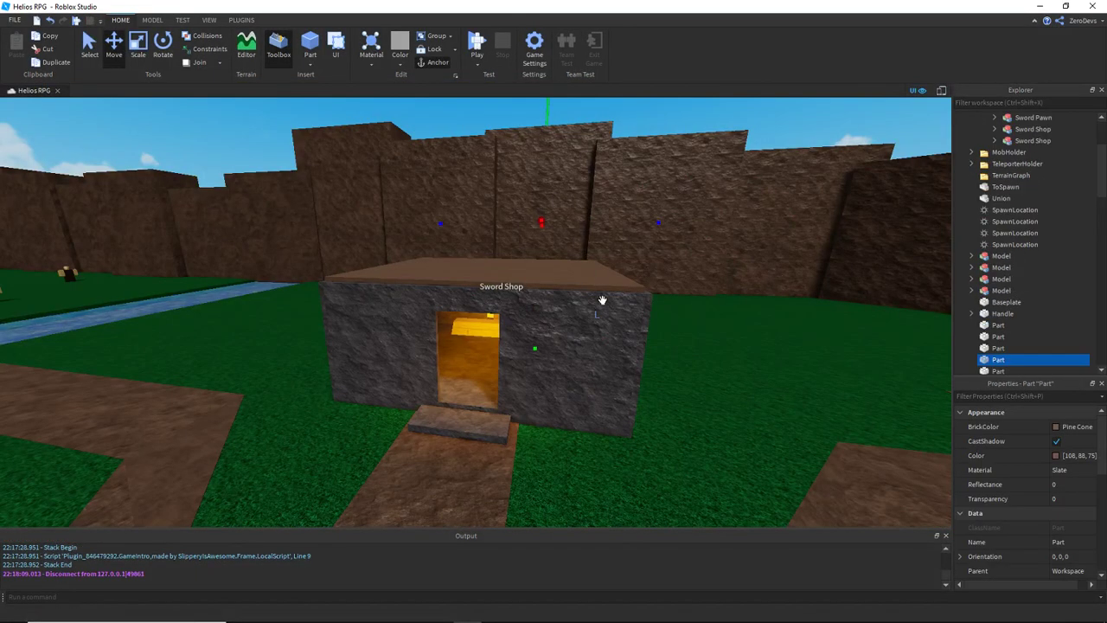
pyautogui.press('w')
pyautogui.scroll(-5, 1016, 251)
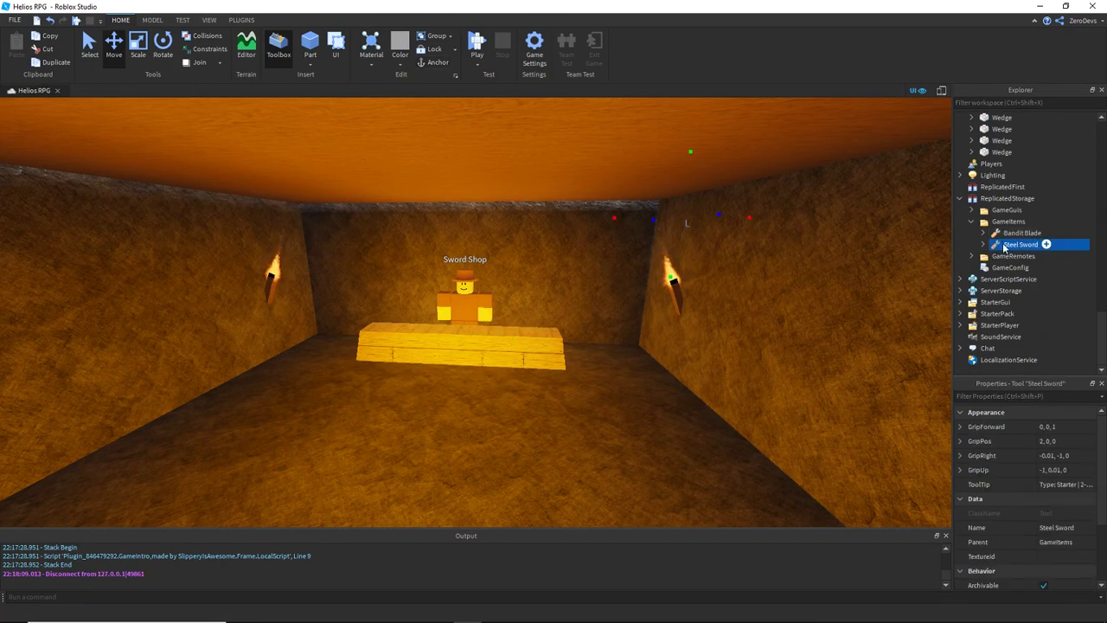
pyautogui.scroll(3, 1003, 208)
pyautogui.moveTo(1005, 221); pyautogui.dragTo(1014, 200)
pyautogui.scroll(4, 1010, 166)
pyautogui.scroll(-7, 1014, 186)
pyautogui.hotkey('ctrl', 'z')
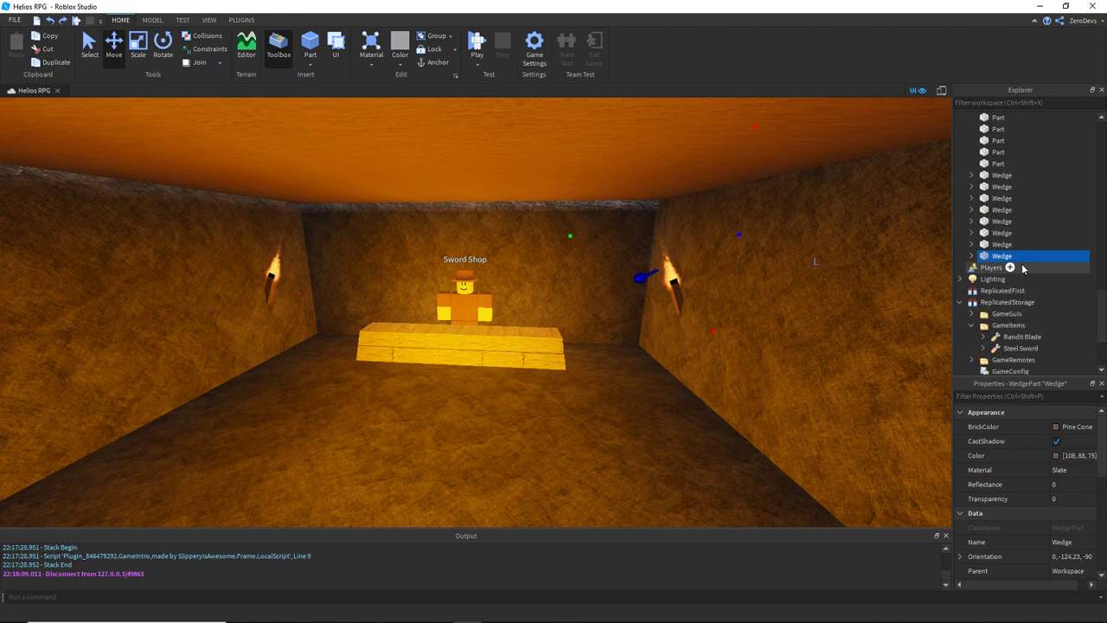
# Duplicate the Steel Sword tool in GameItems and move the copy into the Workspace.
pyautogui.scroll(-3, 1022, 266)
pyautogui.moveTo(1023, 269); pyautogui.dragTo(1022, 255)
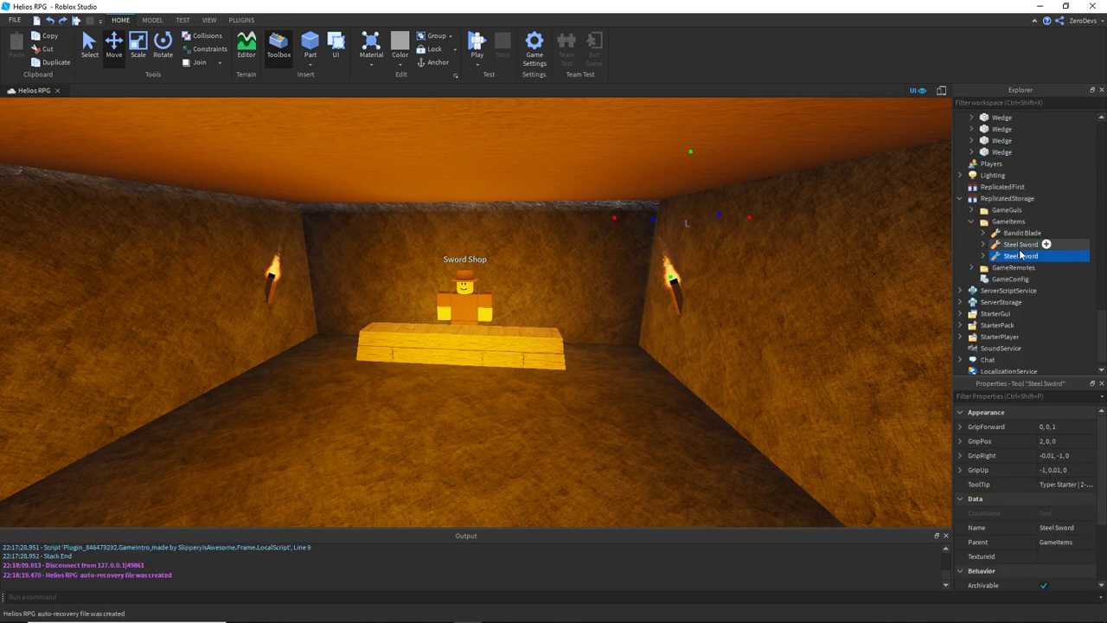
pyautogui.moveTo(1021, 260); pyautogui.dragTo(992, 119)
pyautogui.scroll(5, 1020, 267)
pyautogui.scroll(3, 1014, 272)
pyautogui.press('f')
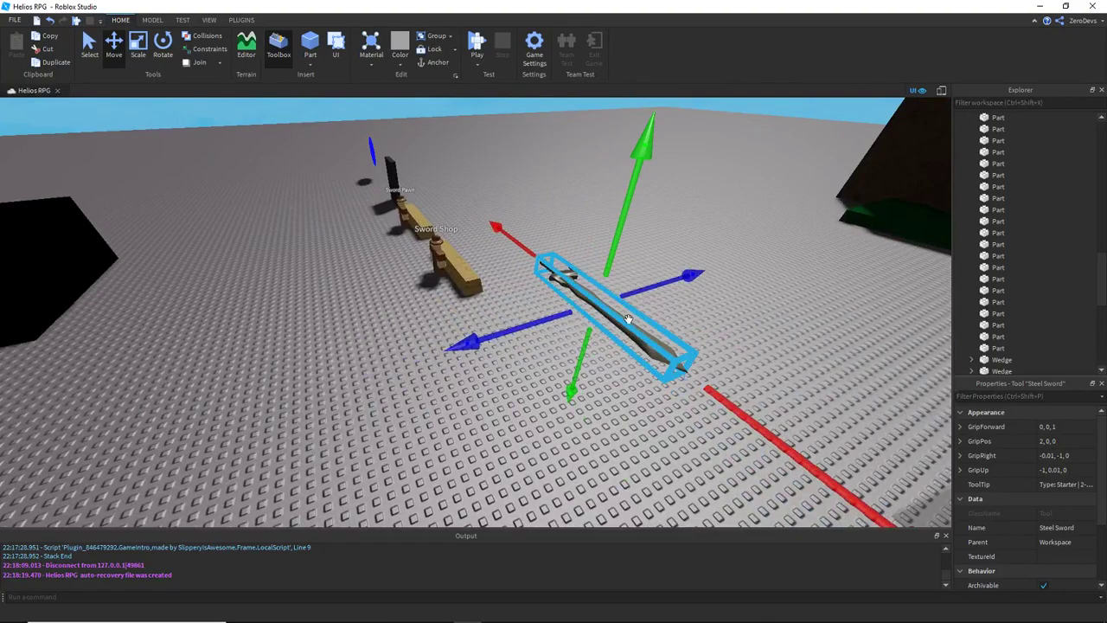
pyautogui.moveTo(631, 317); pyautogui.dragTo(606, 383)
# Recolor the Handle part of the Workspace sword to medium stone grey.
pyautogui.press('f')
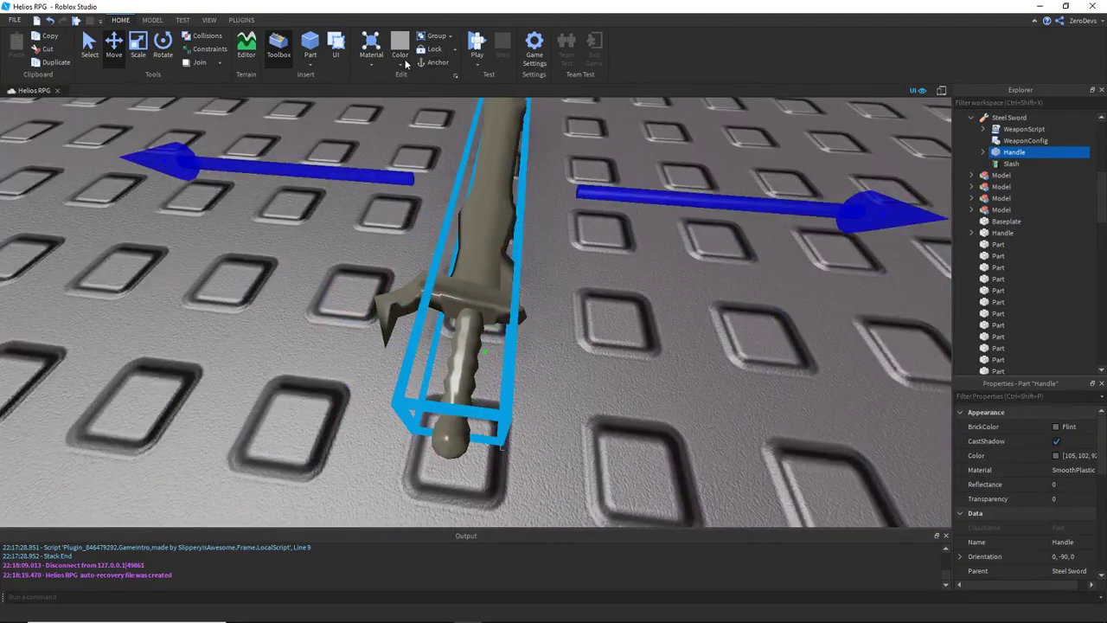
pyautogui.click(406, 65)
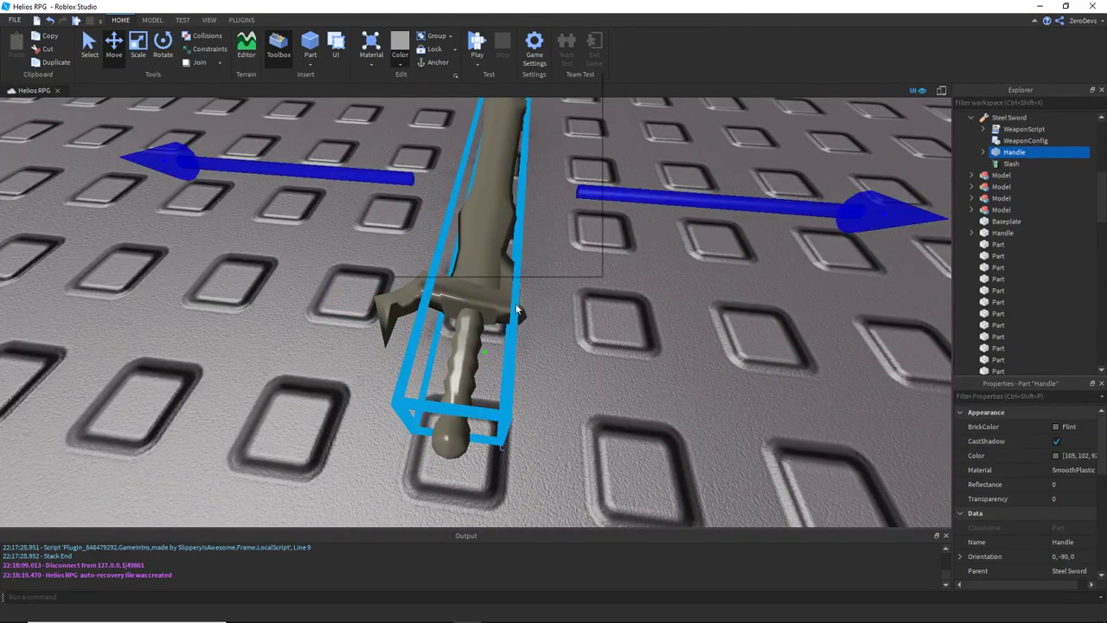
pyautogui.click(440, 265)
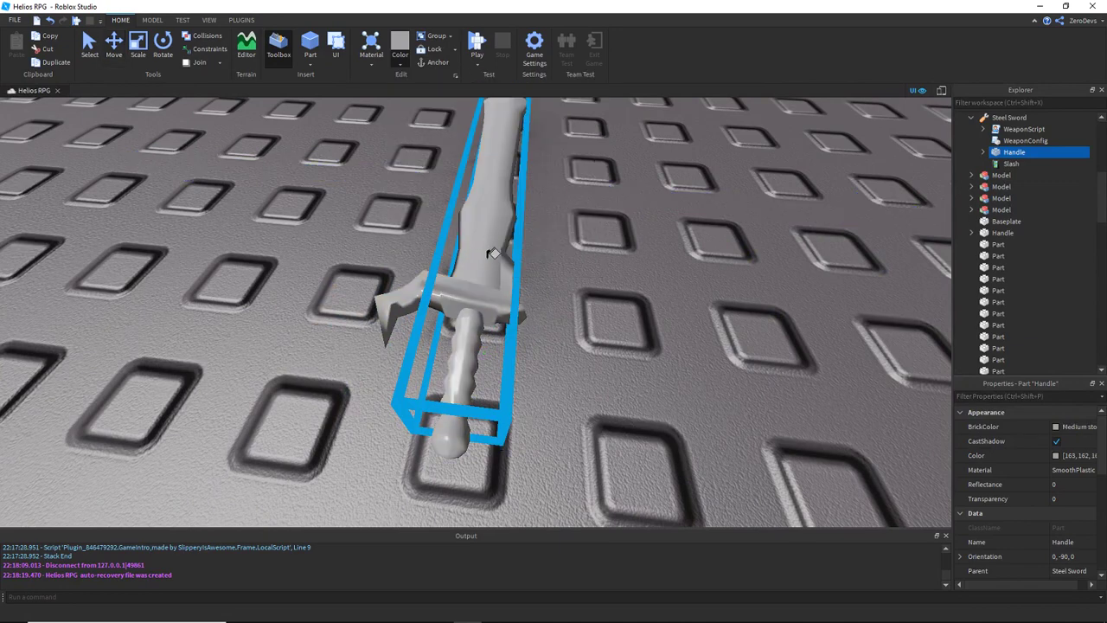
pyautogui.moveTo(450, 346); pyautogui.dragTo(372, 328, button='right')
pyautogui.click(95, 45)
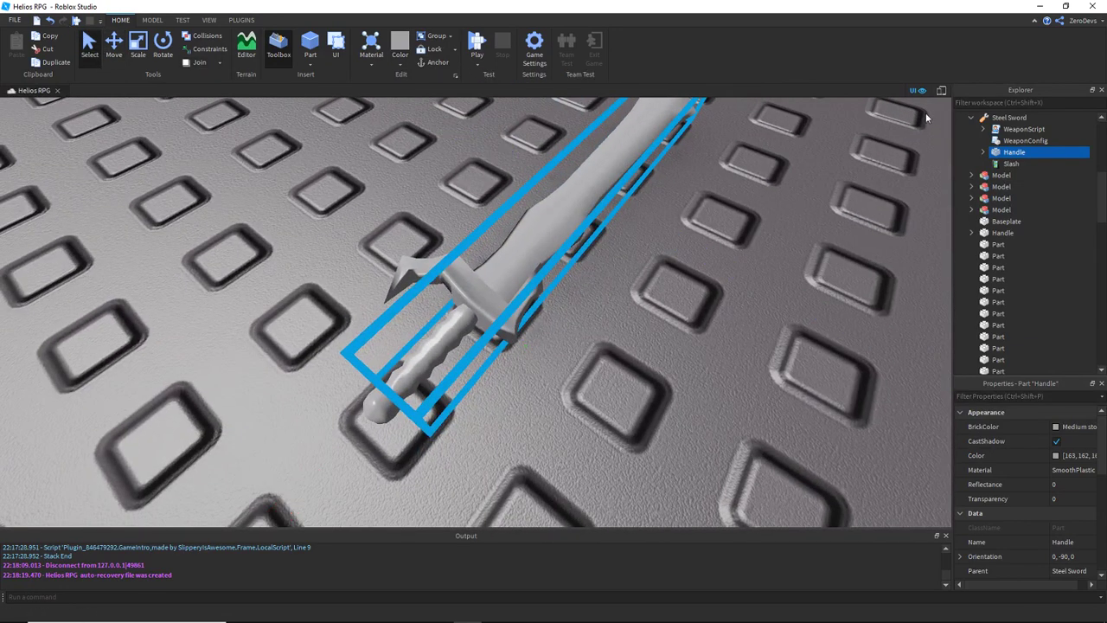
# Rename the Workspace copy of the Steel Sword to Iron Sword and recolor it dark grey.
pyautogui.click(971, 118)
pyautogui.click(995, 117)
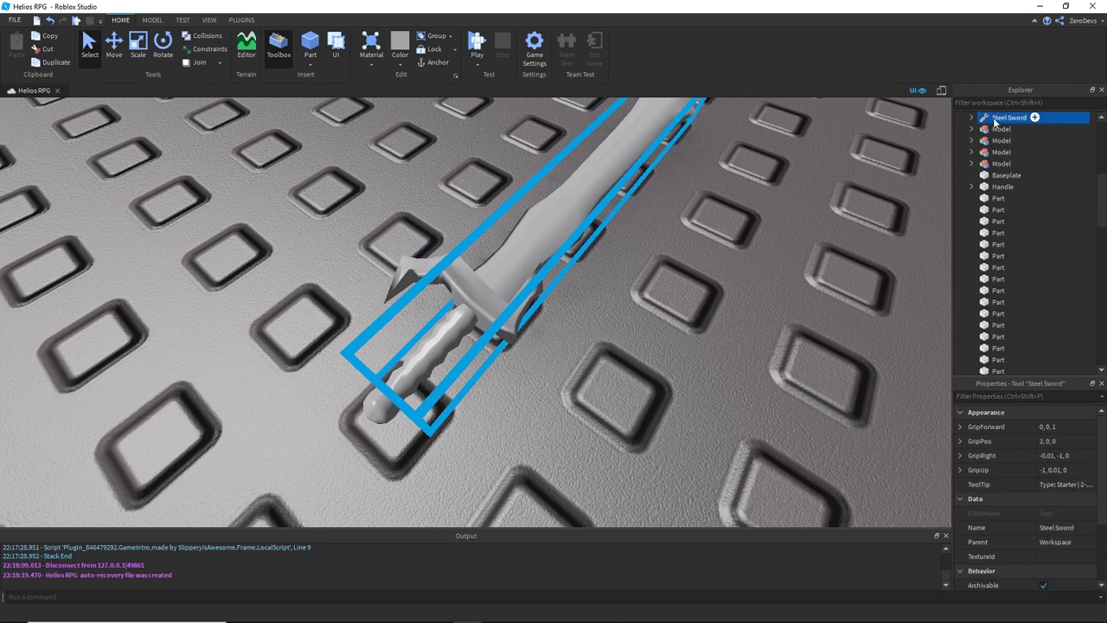
pyautogui.rightClick(995, 118)
pyautogui.click(1009, 190)
pyautogui.write('Iron Sword')
pyautogui.press('Return')
pyautogui.click(400, 64)
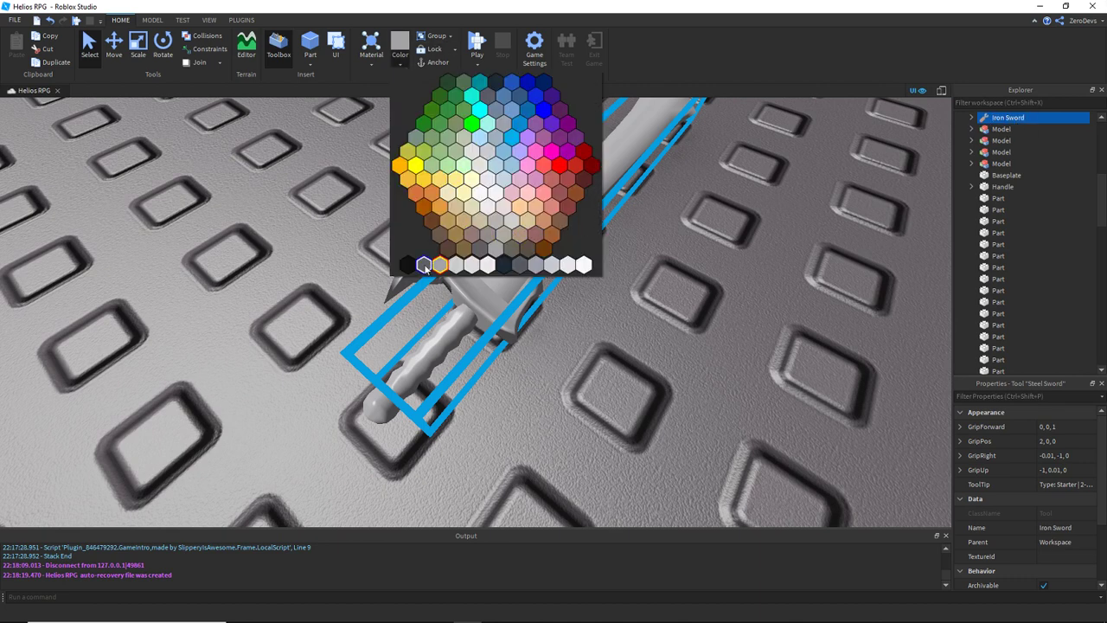
pyautogui.click(424, 265)
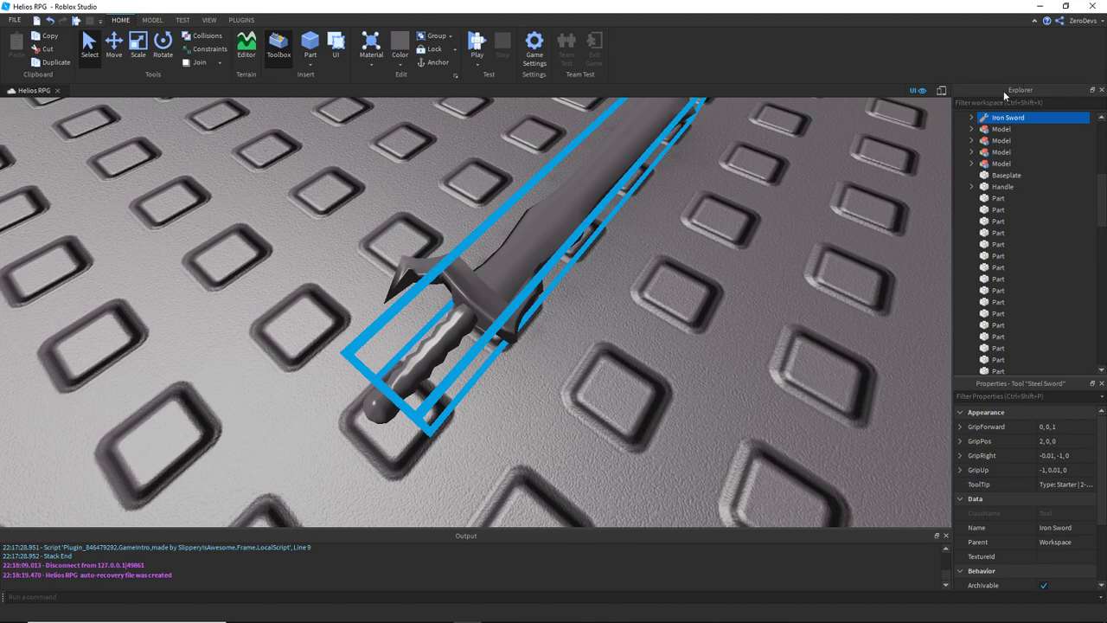
# Open the Iron Sword's WeaponConfig script, examine its cost, cooldown, minimum and maximum damage, and return to the sword in the map.
pyautogui.click(970, 119)
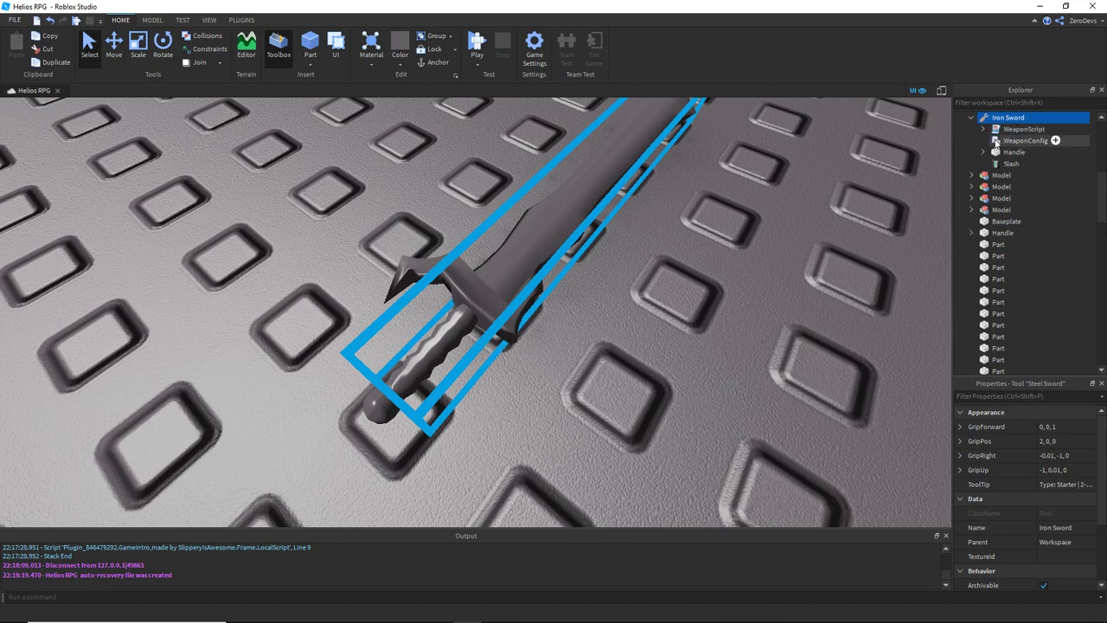
pyautogui.press('f')
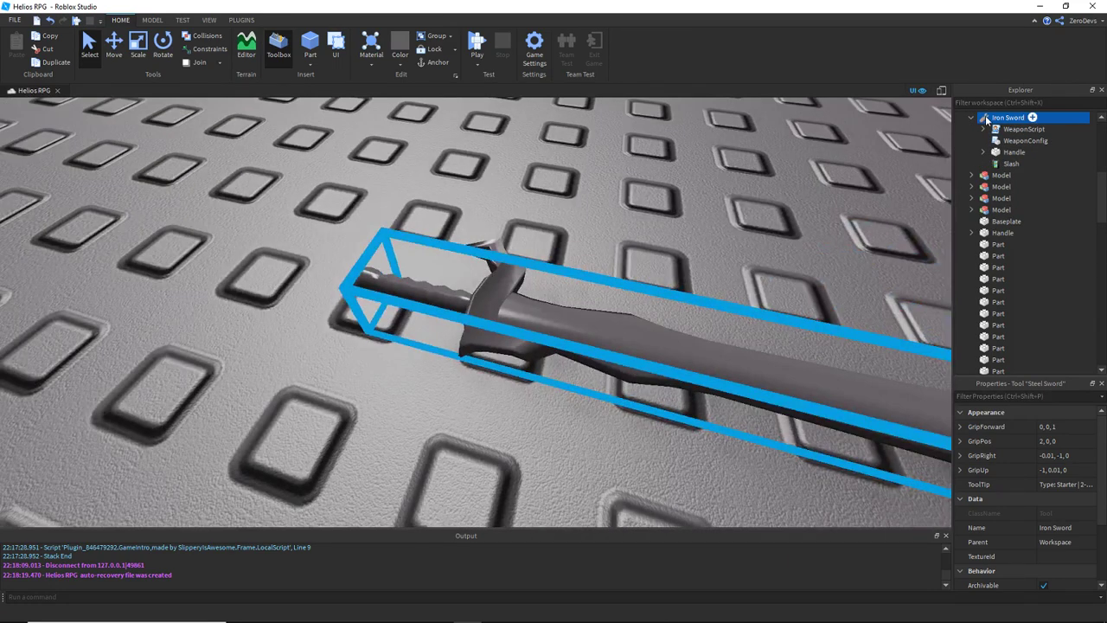
pyautogui.doubleClick(1025, 140)
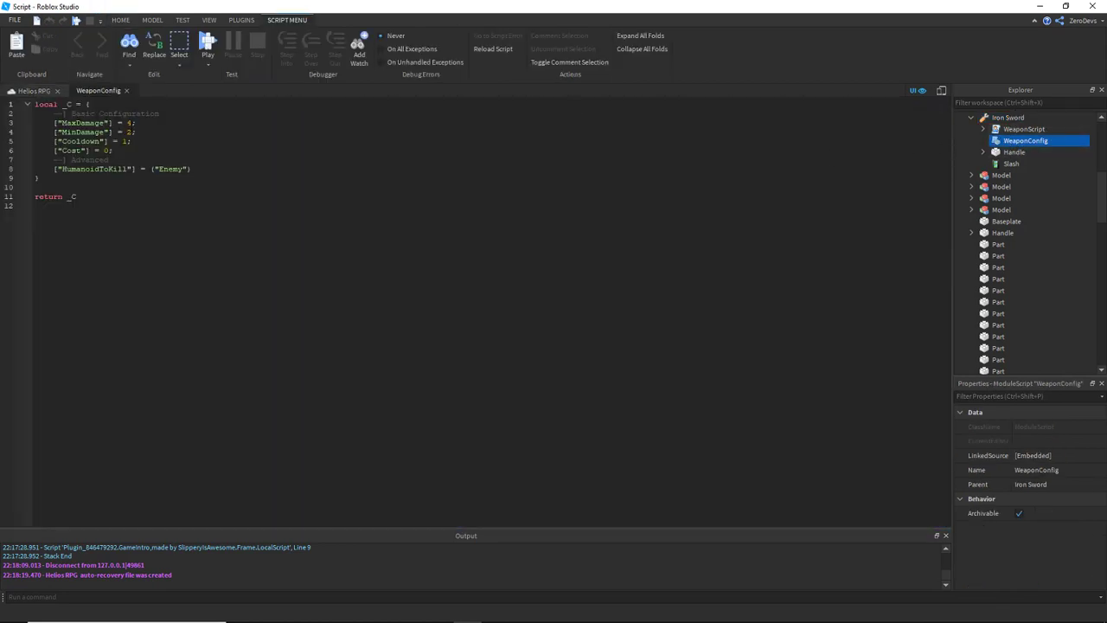
pyautogui.doubleClick(108, 151)
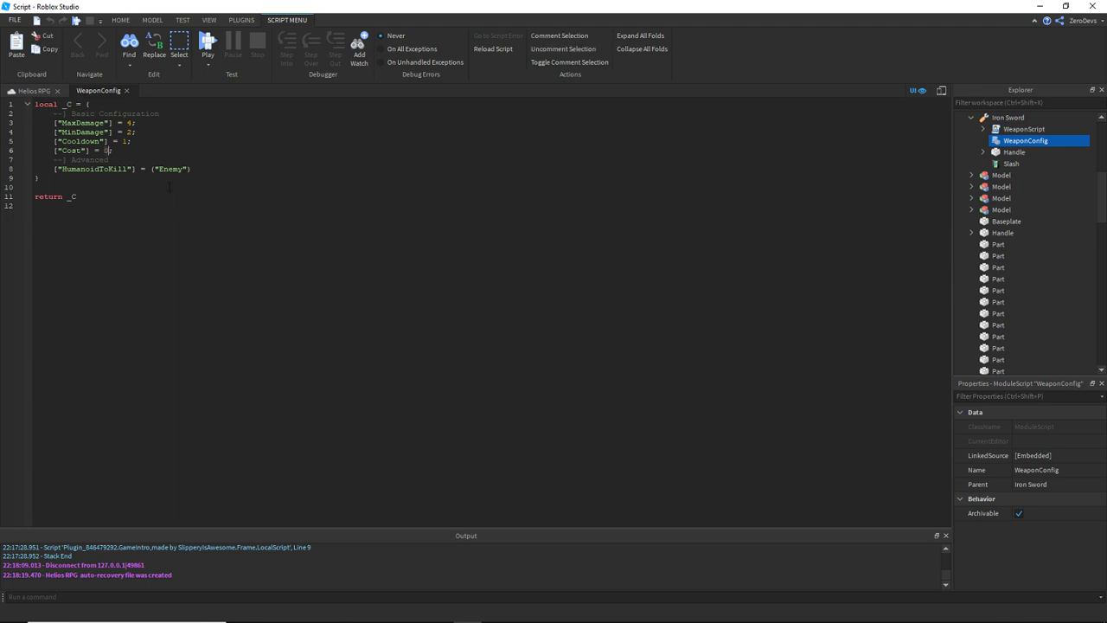
pyautogui.doubleClick(127, 141)
pyautogui.doubleClick(130, 132)
pyautogui.doubleClick(131, 123)
pyautogui.click(33, 90)
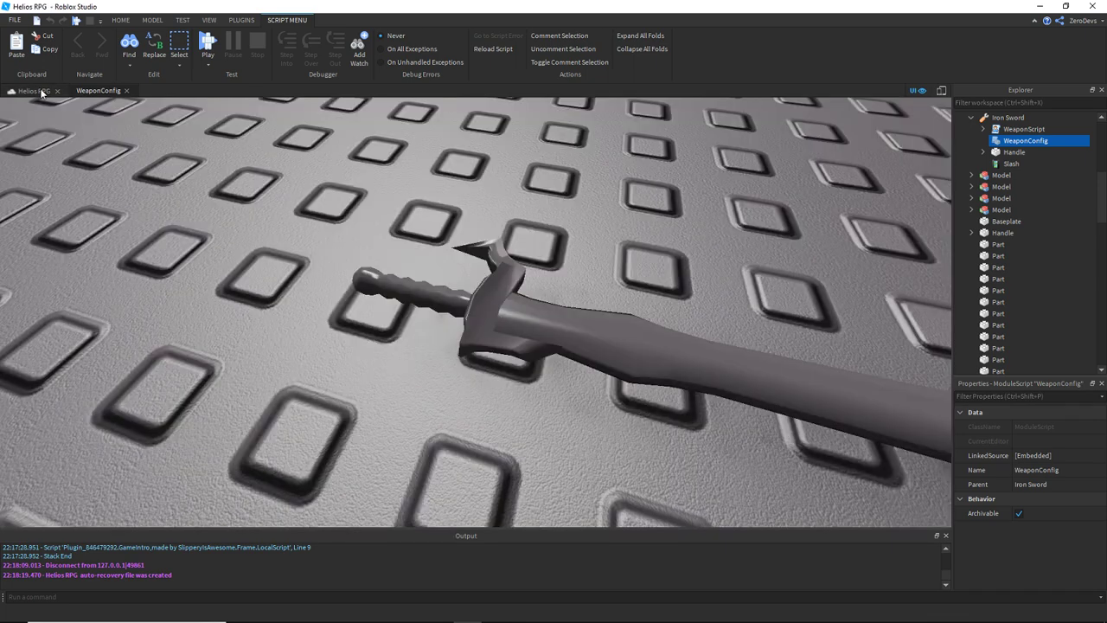
pyautogui.click(986, 116)
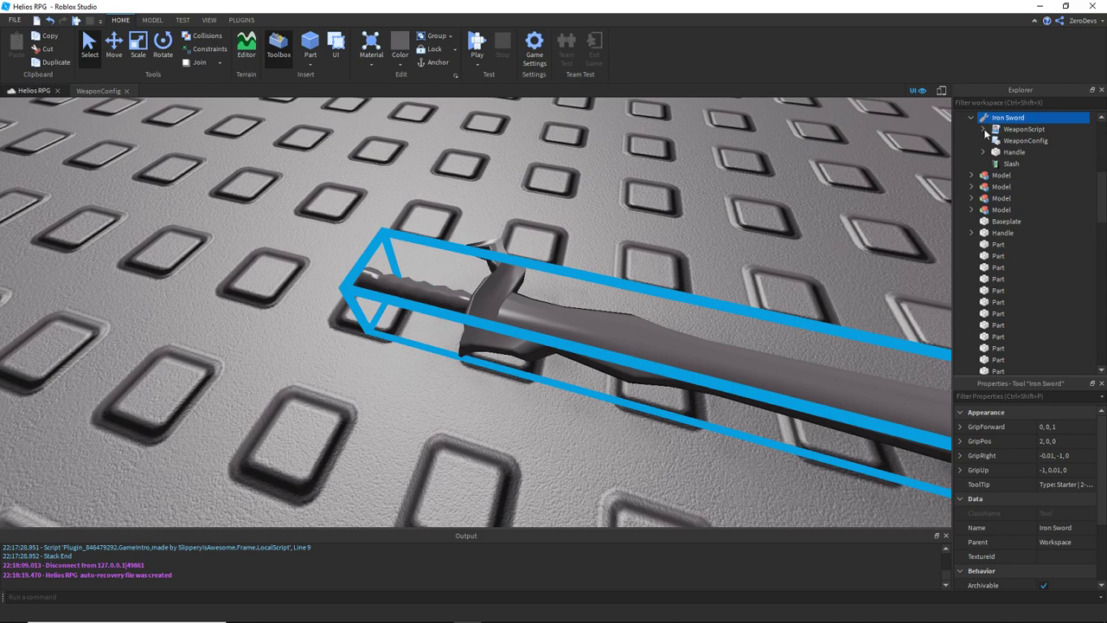
# Duplicate the Iron Sword in the Workspace and move the copy along its length, beyond the original's tip.
pyautogui.click(972, 117)
pyautogui.scroll(1, 996, 118)
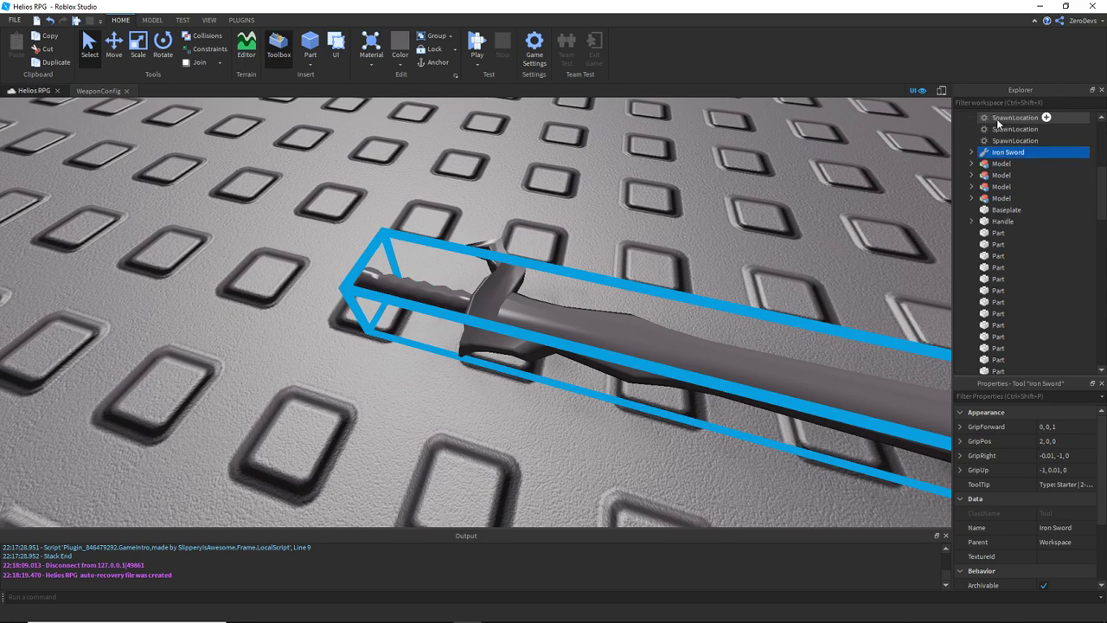
pyautogui.press('f')
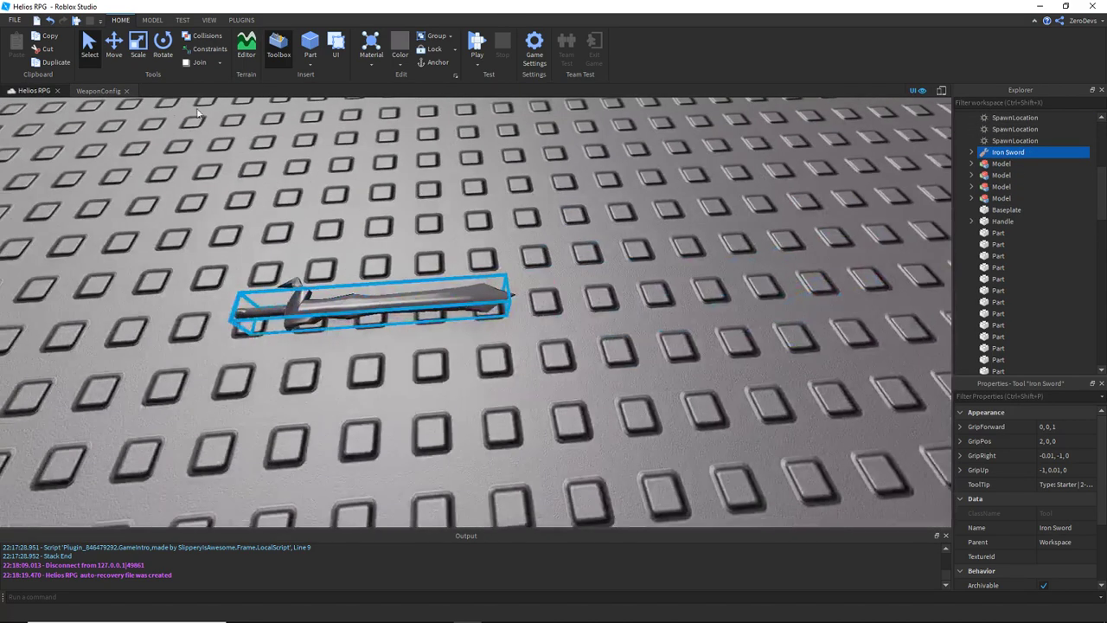
pyautogui.click(113, 41)
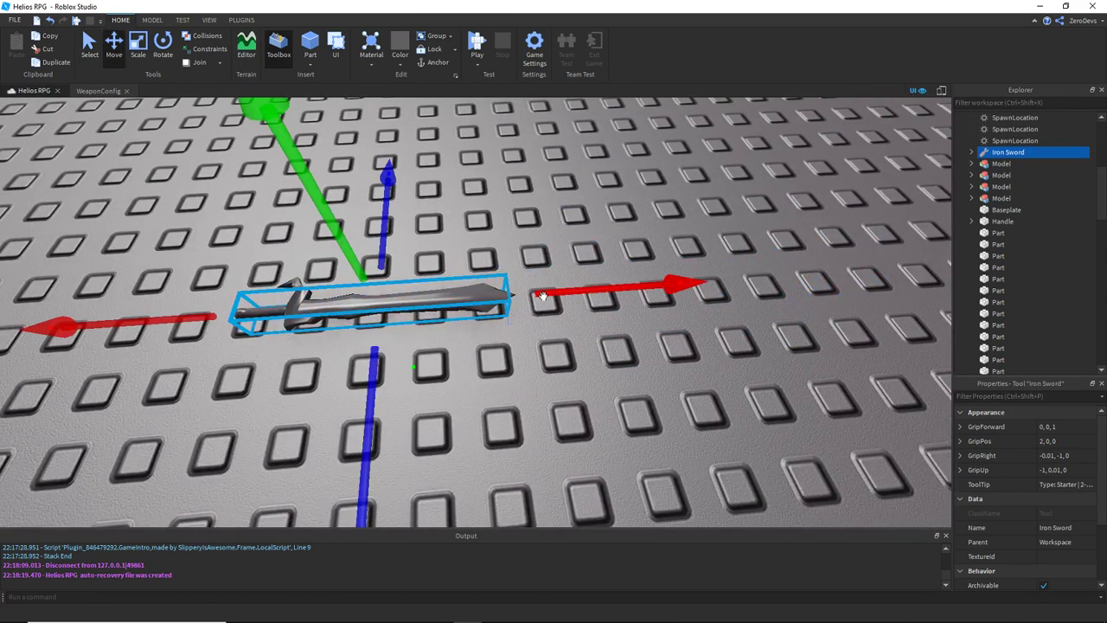
pyautogui.hotkey('ctrl', 'd')
pyautogui.moveTo(229, 318); pyautogui.dragTo(562, 299)
pyautogui.scroll(5, 562, 298)
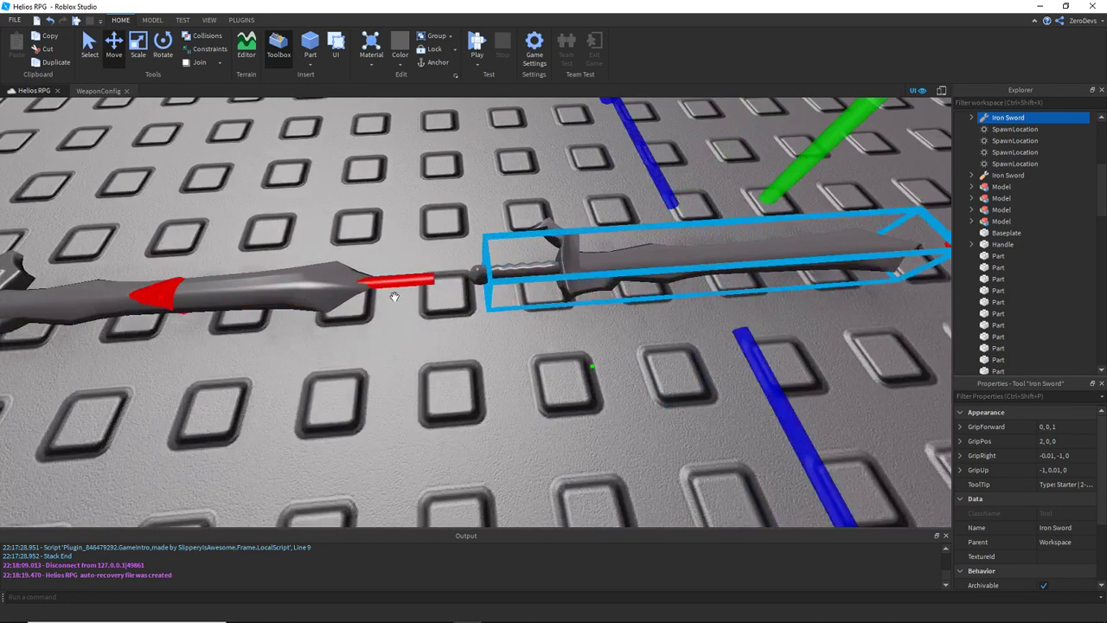
# Rename the copied Iron Sword to Steel Sword and recolor it light grey.
pyautogui.rightClick(999, 123)
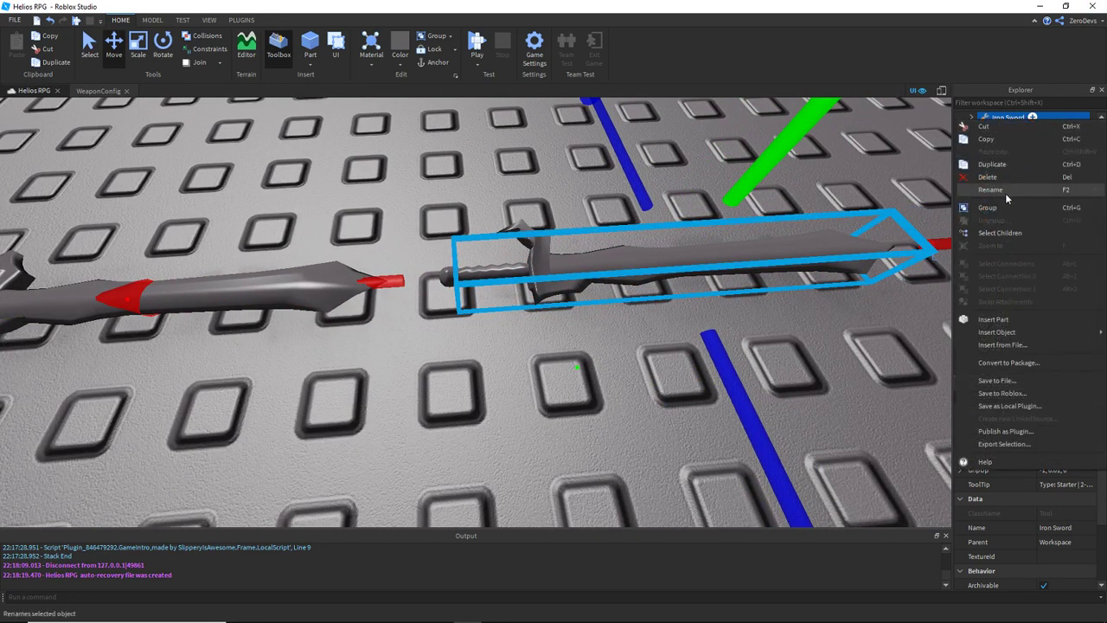
pyautogui.click(1005, 193)
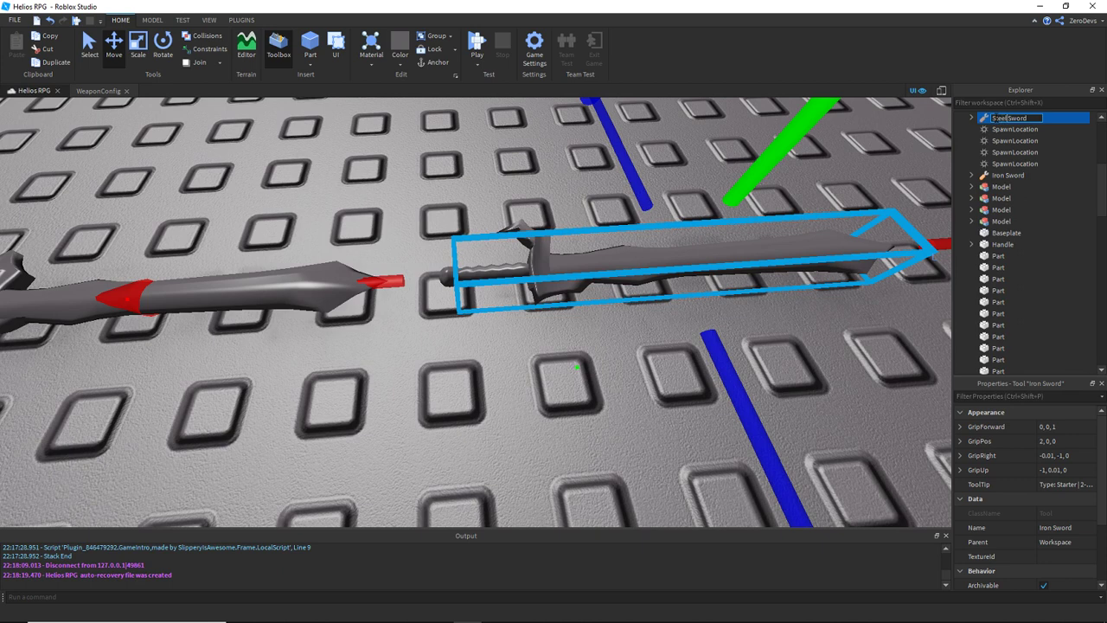
pyautogui.write('Steel Sword')
pyautogui.press('Return')
pyautogui.click(400, 52)
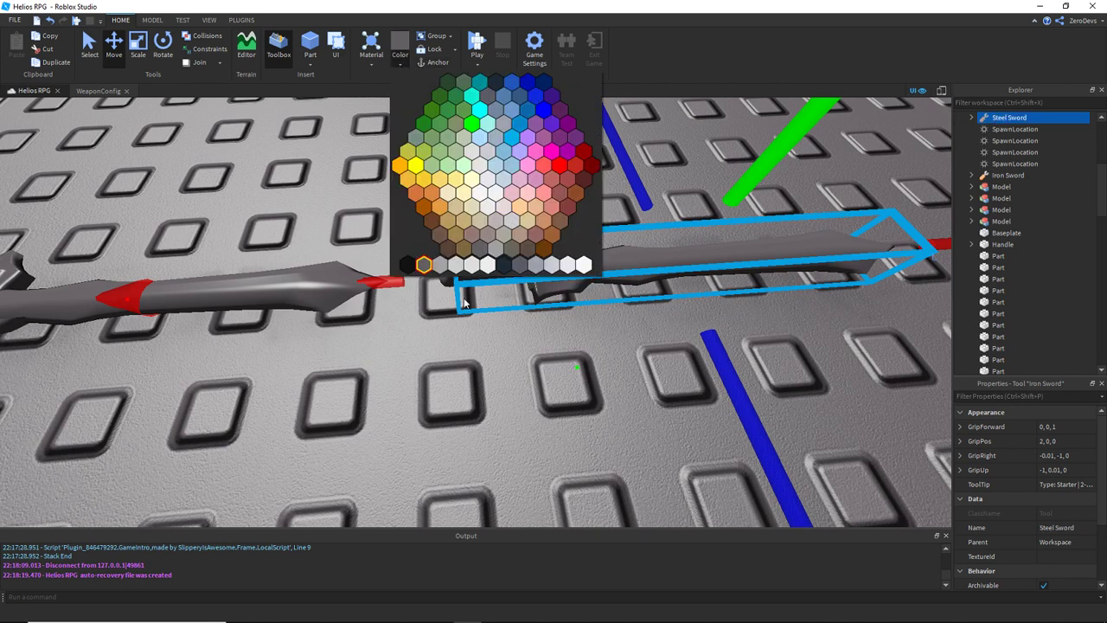
pyautogui.click(440, 268)
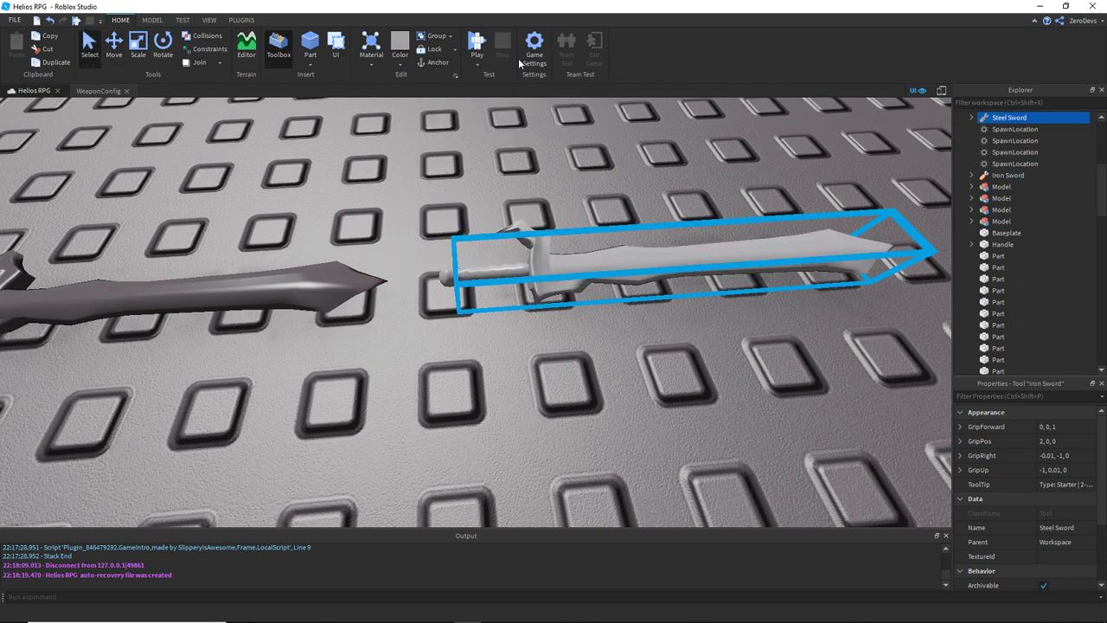
# In the Steel Sword's WeaponConfig script, set MinDamage to 5 and MaxDamage to 7, and return to the map.
pyautogui.click(972, 118)
pyautogui.doubleClick(1004, 143)
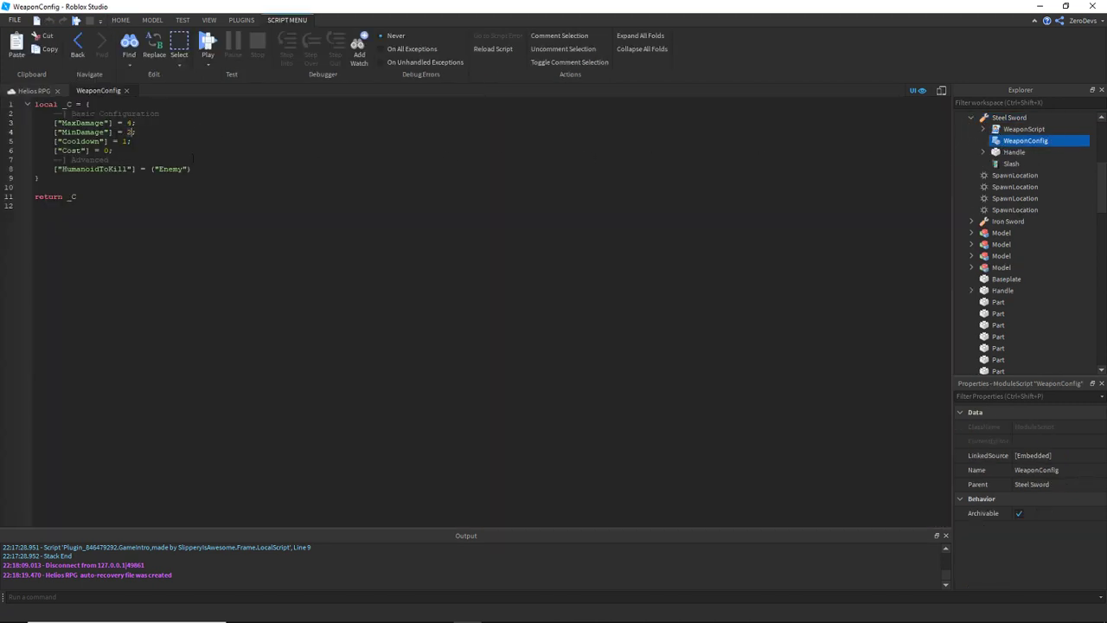
pyautogui.write('5')
pyautogui.moveTo(128, 123); pyautogui.dragTo(132, 122)
pyautogui.write('7')
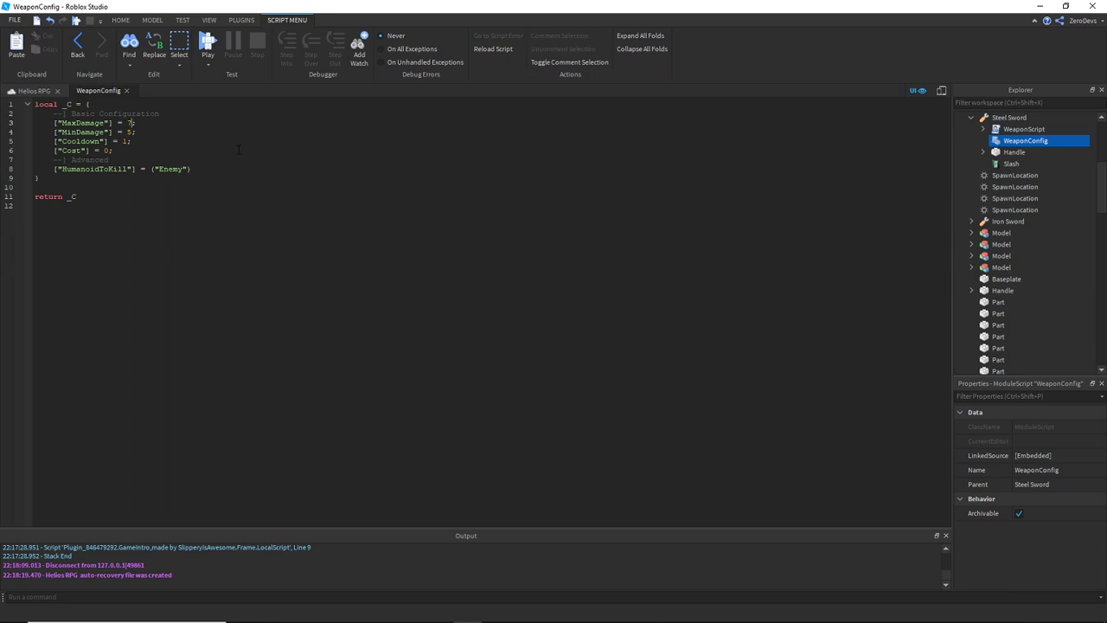
pyautogui.click(32, 91)
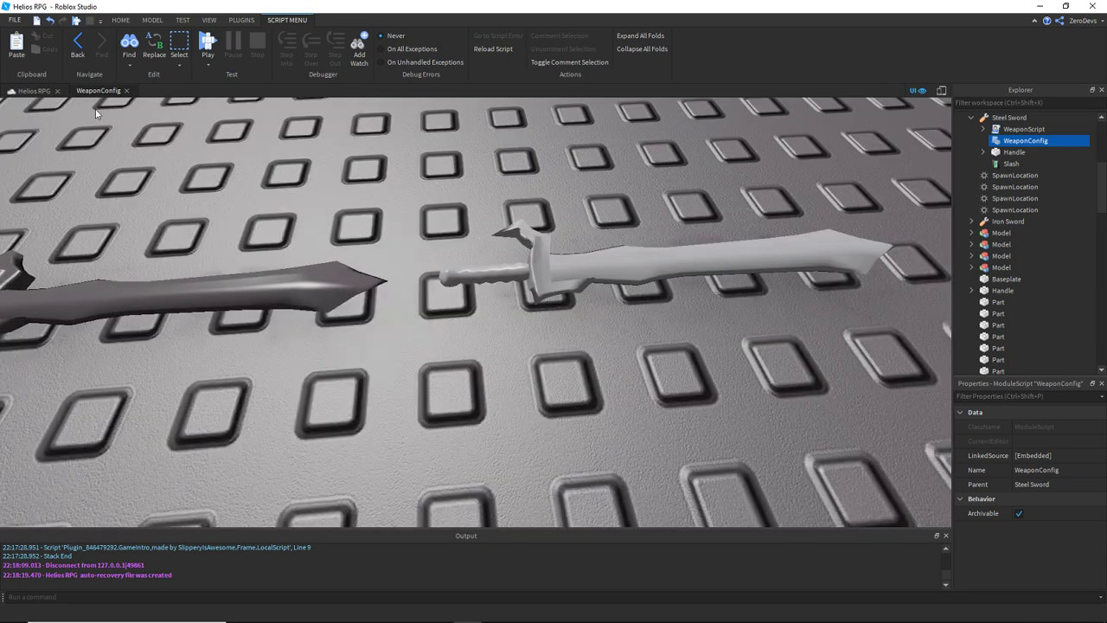
# Duplicate the Steel Sword and move the copy in line beyond its tip as a third sword.
pyautogui.click(971, 118)
pyautogui.click(995, 119)
pyautogui.press('s')
pyautogui.press('d')
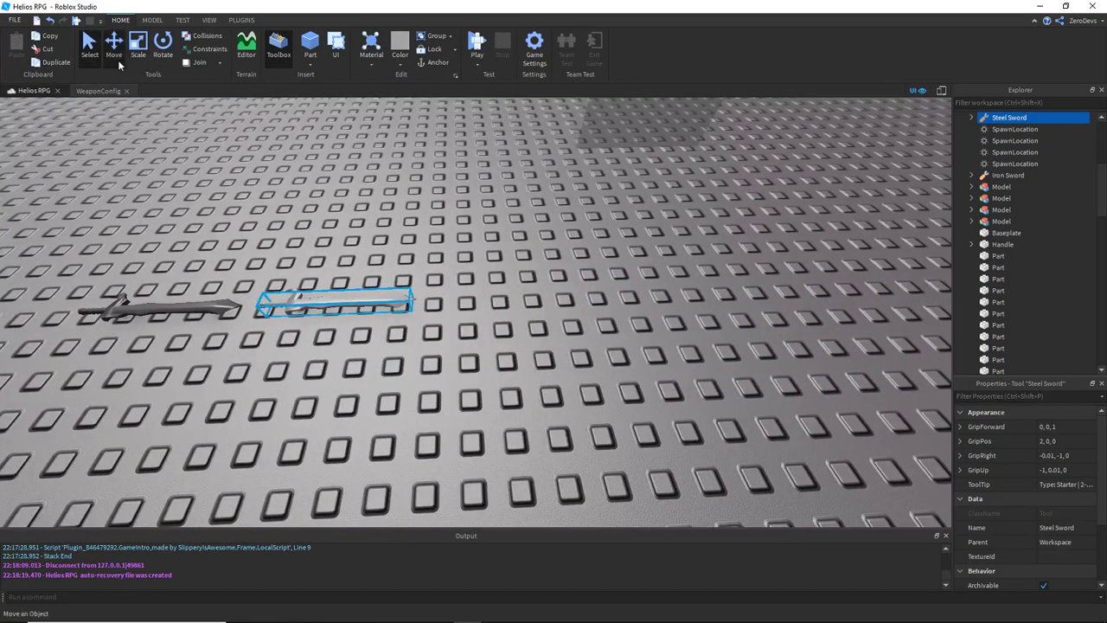
pyautogui.click(116, 65)
pyautogui.moveTo(527, 289); pyautogui.dragTo(493, 289, button='right')
pyautogui.hotkey('ctrl', 'd')
pyautogui.moveTo(493, 289); pyautogui.dragTo(744, 311)
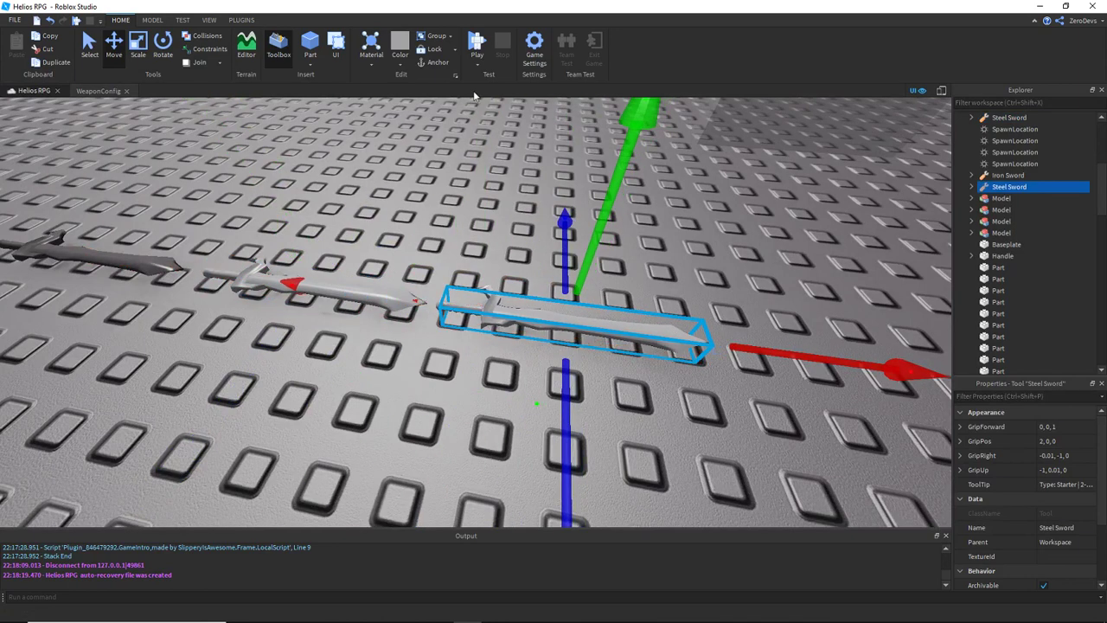
# Recolor the third sword in the row to the dark blue-black color 27, 42, 53.
pyautogui.click(404, 62)
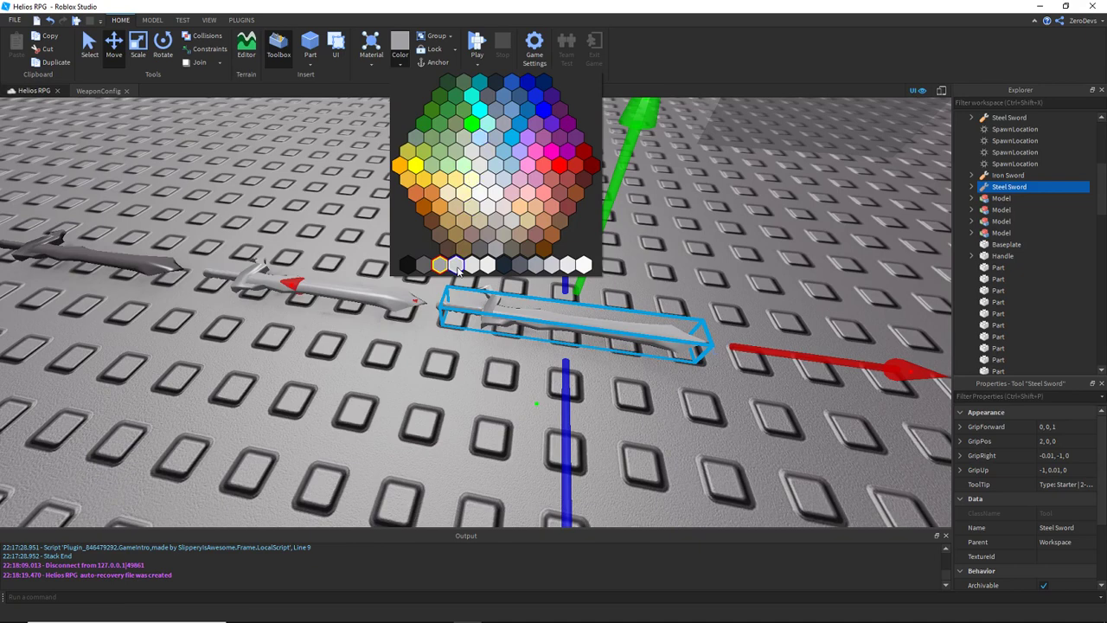
pyautogui.click(505, 267)
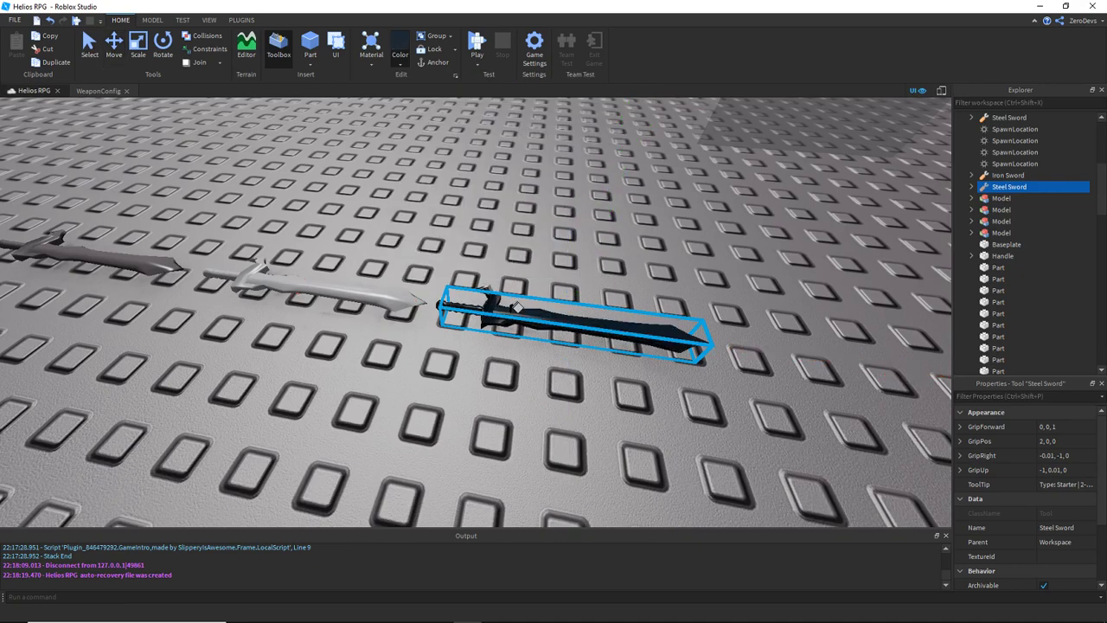
pyautogui.press('f')
pyautogui.click(91, 46)
pyautogui.click(519, 353)
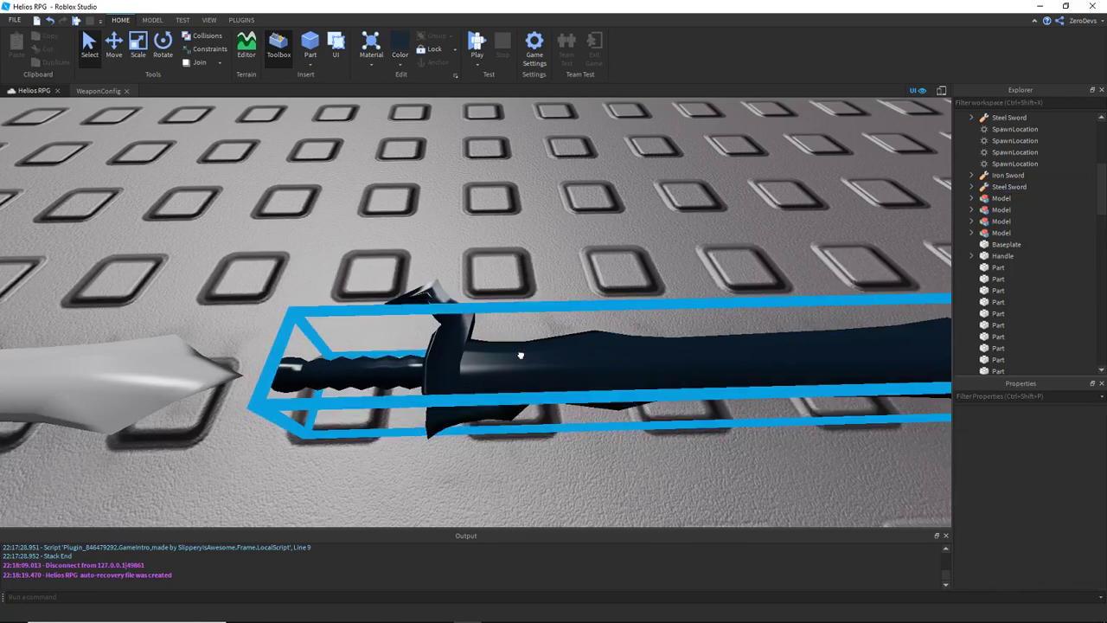
pyautogui.scroll(-5, 524, 354)
pyautogui.scroll(3, 527, 350)
pyautogui.click(534, 295)
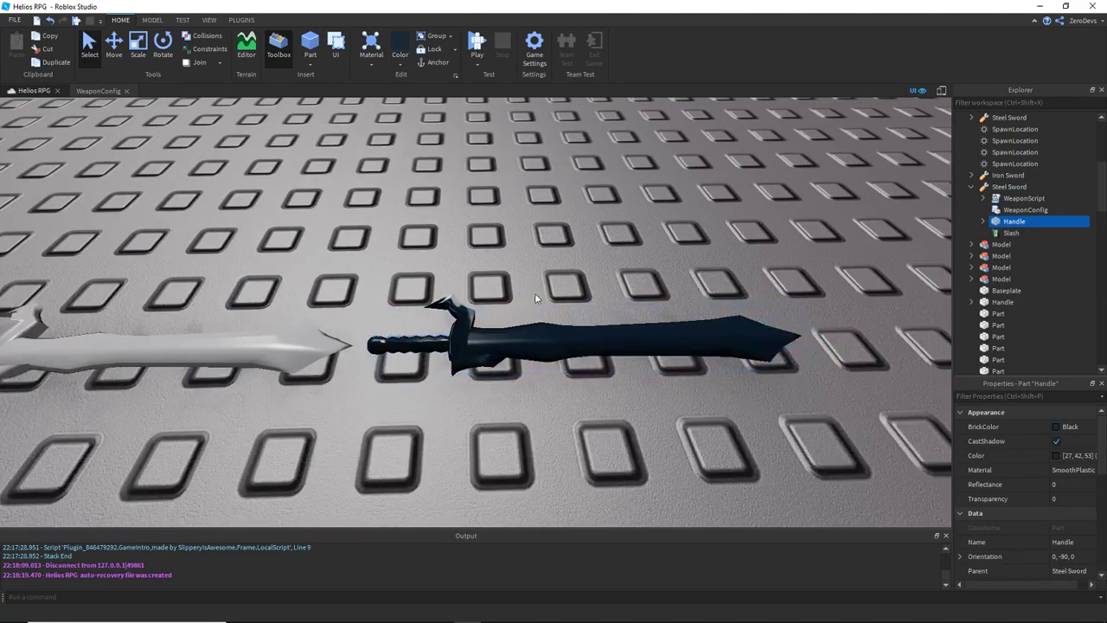
# Rename the dark Steel Sword copy to Carbon Sword.
pyautogui.click(576, 320)
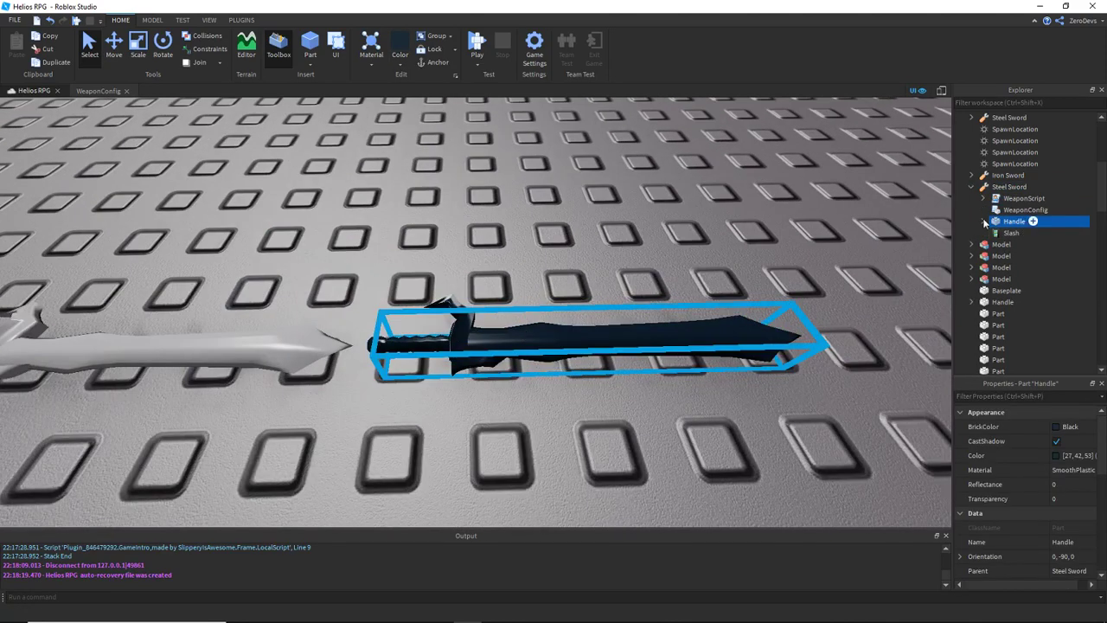
pyautogui.rightClick(1003, 185)
pyautogui.click(993, 254)
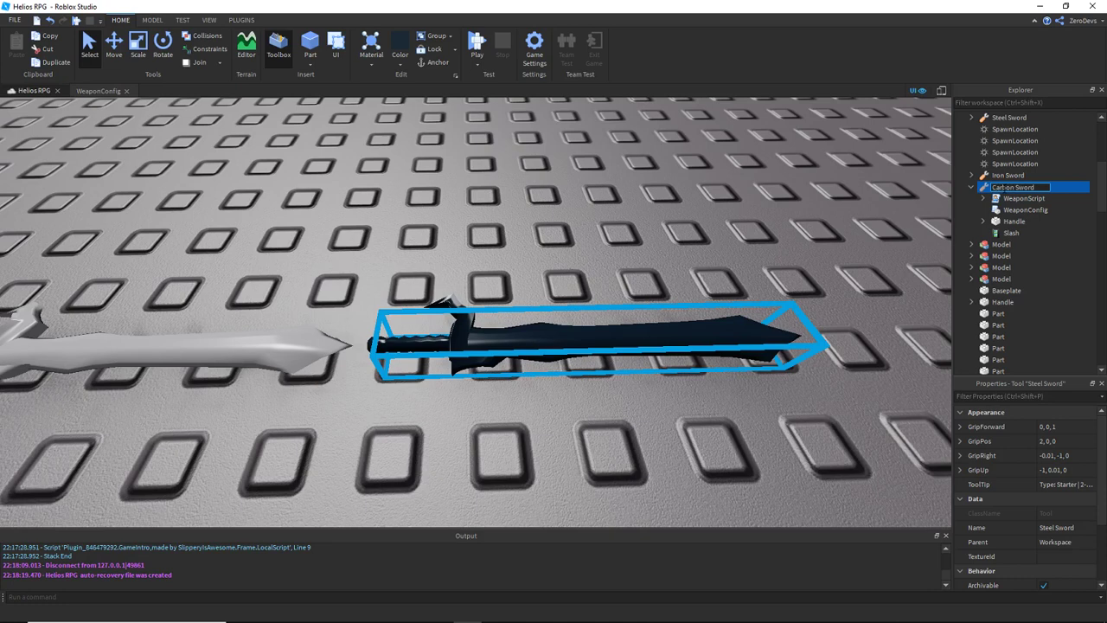
pyautogui.write('Carbon Sword')
# In the Carbon Sword's WeaponConfig script, set MinDamage to 8 and MaxDamage to 12, and return to the map.
pyautogui.doubleClick(1025, 210)
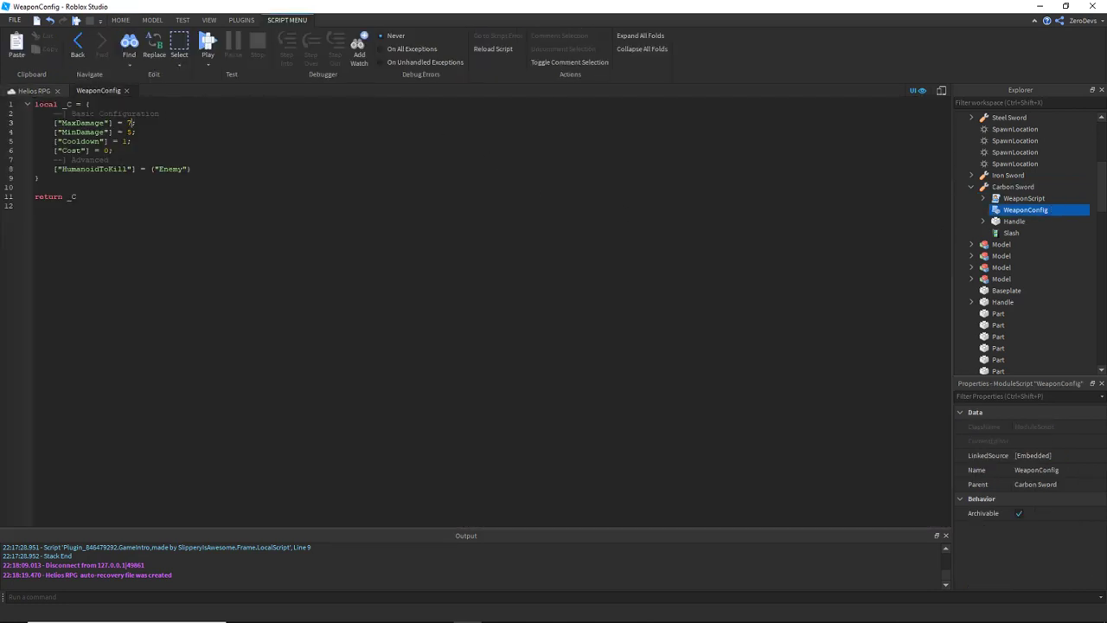
pyautogui.doubleClick(130, 131)
pyautogui.write('8')
pyautogui.doubleClick(130, 123)
pyautogui.write('12')
pyautogui.click(33, 90)
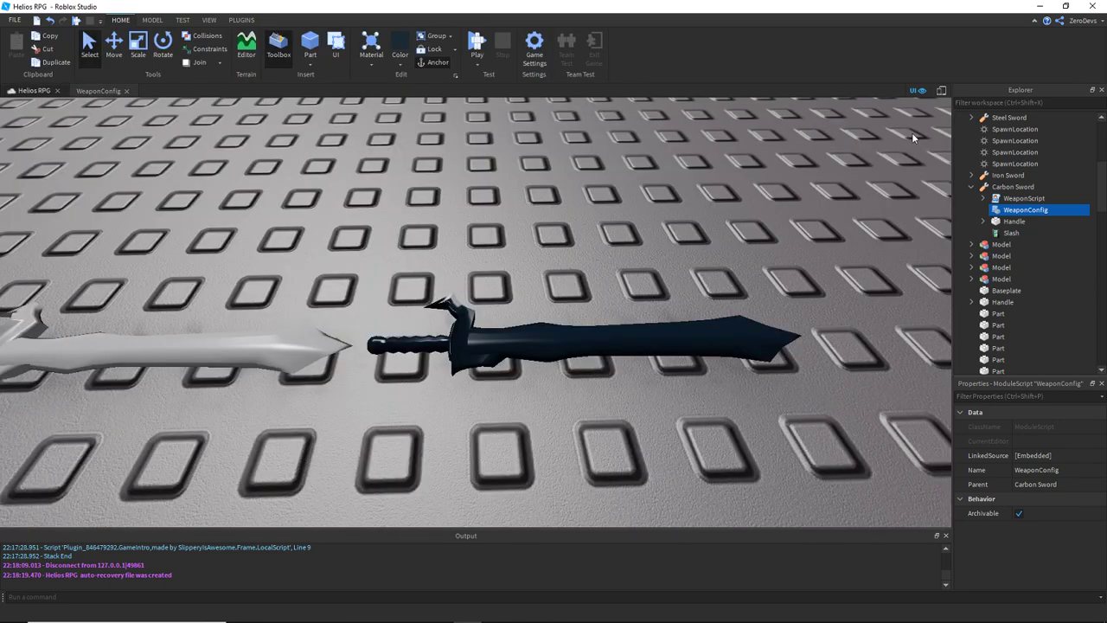
# Move the Iron Sword, Steel Sword and Carbon Sword together from the Workspace into the GameItems folder of ReplicatedStorage.
pyautogui.click(971, 187)
pyautogui.click(1010, 186)
pyautogui.keyDown('ctrl'); pyautogui.click(1003, 174); pyautogui.keyUp('ctrl')
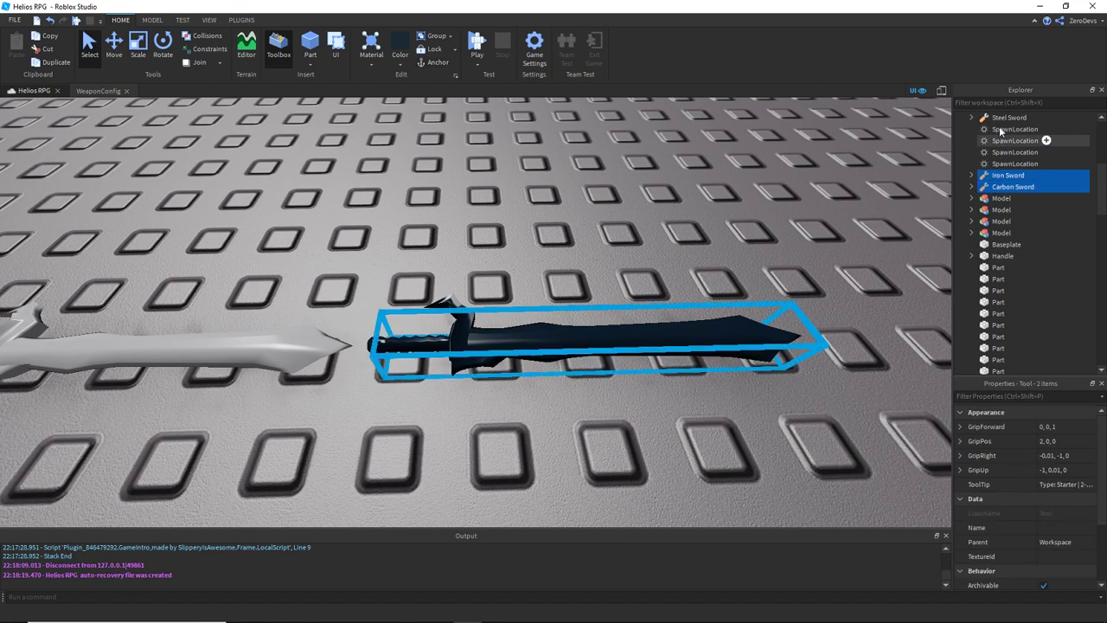
pyautogui.keyDown('ctrl'); pyautogui.click(1001, 117); pyautogui.keyUp('ctrl')
pyautogui.keyDown('ctrl'); pyautogui.doubleClick(1000, 118); pyautogui.keyUp('ctrl')
pyautogui.scroll(-5, 769, 244)
pyautogui.moveTo(769, 244); pyautogui.dragTo(750, 243, button='right')
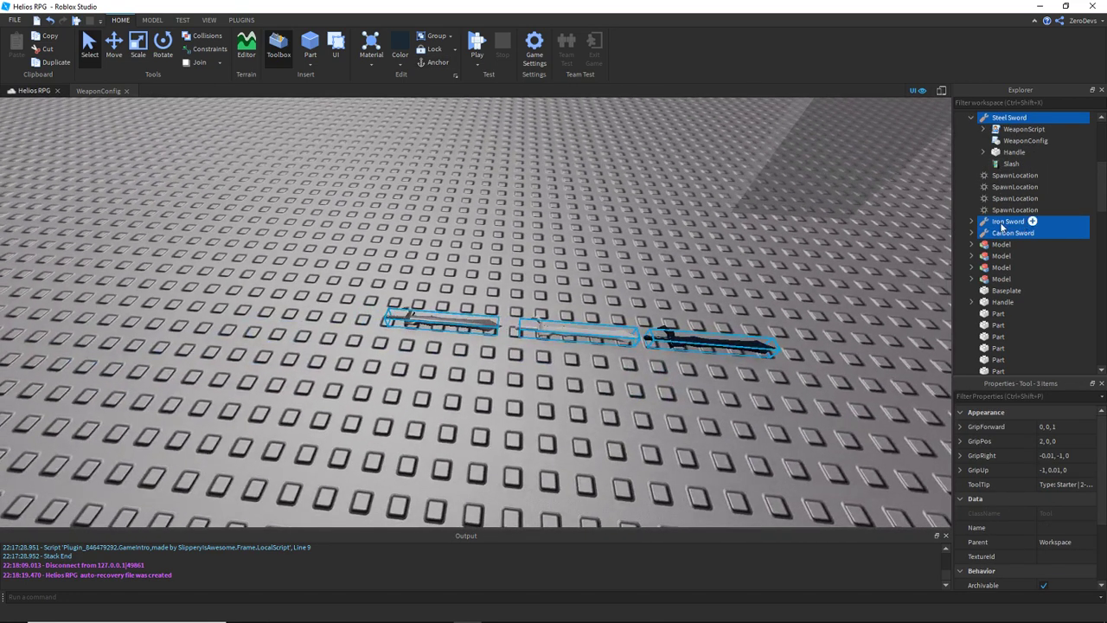
pyautogui.moveTo(1003, 227)
pyautogui.mouseDown()
pyautogui.moveTo(1016, 201)
pyautogui.moveTo(1022, 232)
pyautogui.mouseUp()
pyautogui.scroll(-10, 1012, 208)
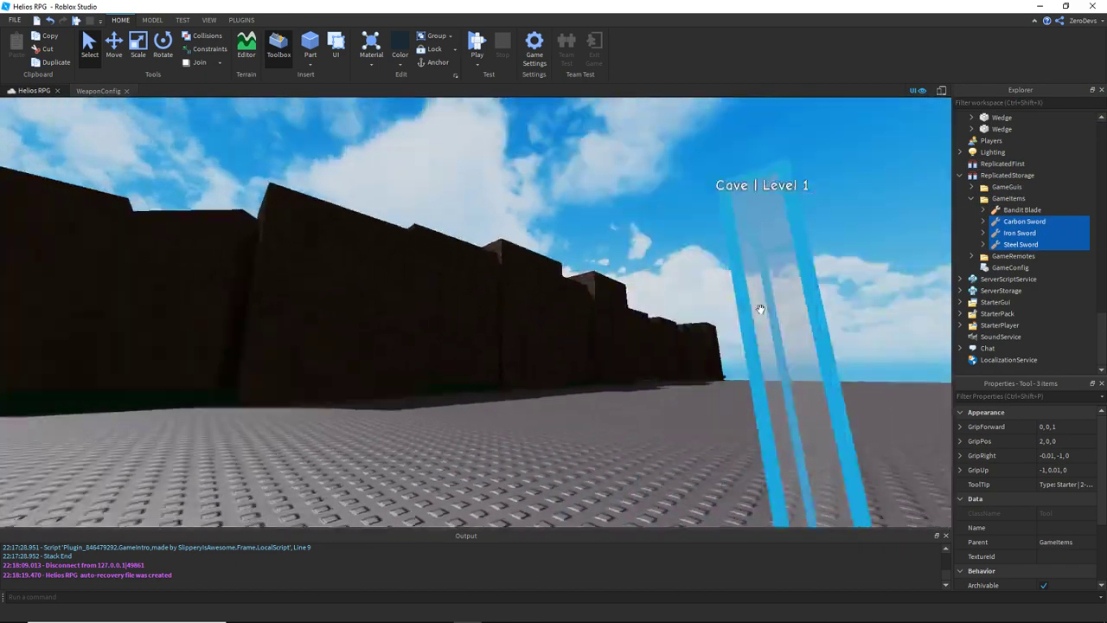
# Go to the Sword Shop counter and expand SwordShopGUI in GameGuis down to the buy buttons in ShopFrame's Items frame.
pyautogui.press('w')
pyautogui.moveTo(760, 309); pyautogui.dragTo(760, 308, button='right')
pyautogui.press('w')
pyautogui.click(971, 199)
pyautogui.press('s')
pyautogui.moveTo(820, 271); pyautogui.dragTo(820, 270, button='right')
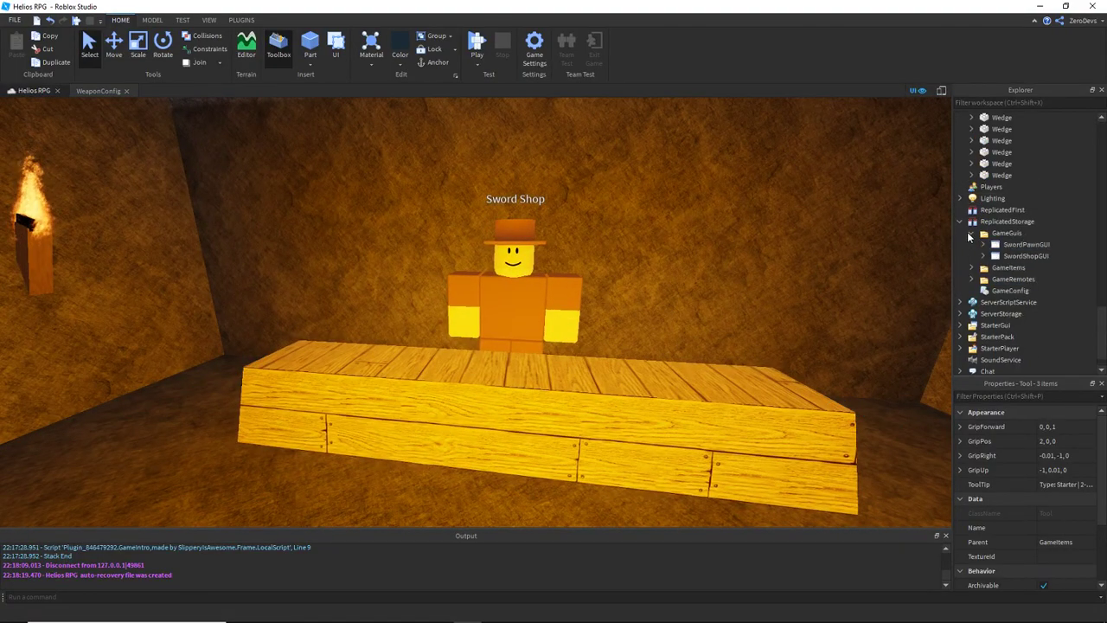
pyautogui.click(971, 234)
pyautogui.click(1010, 256)
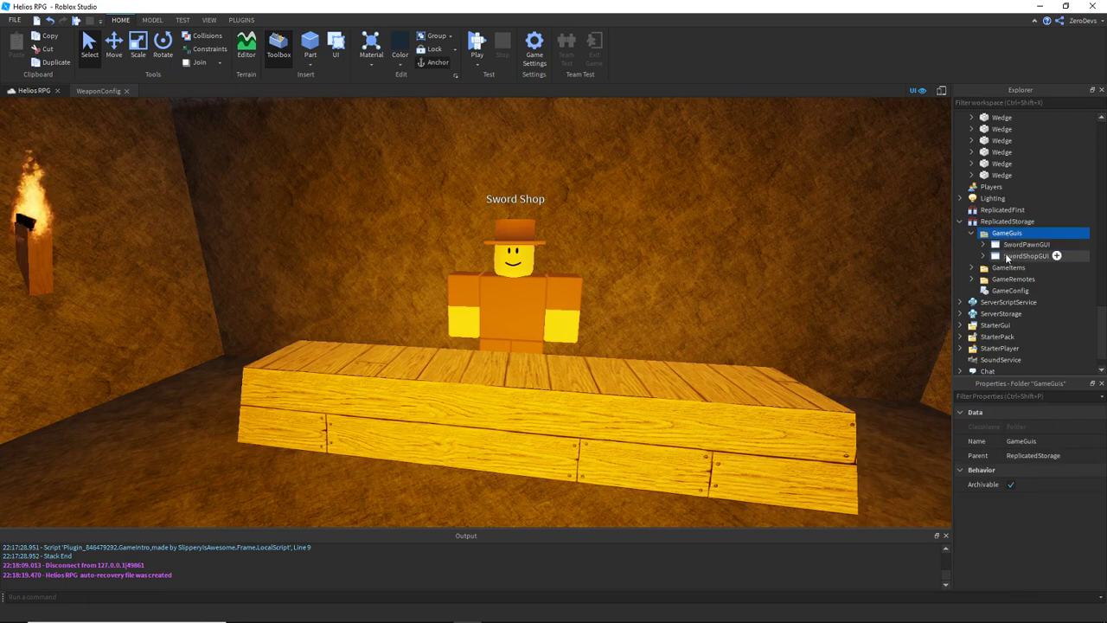
pyautogui.click(983, 256)
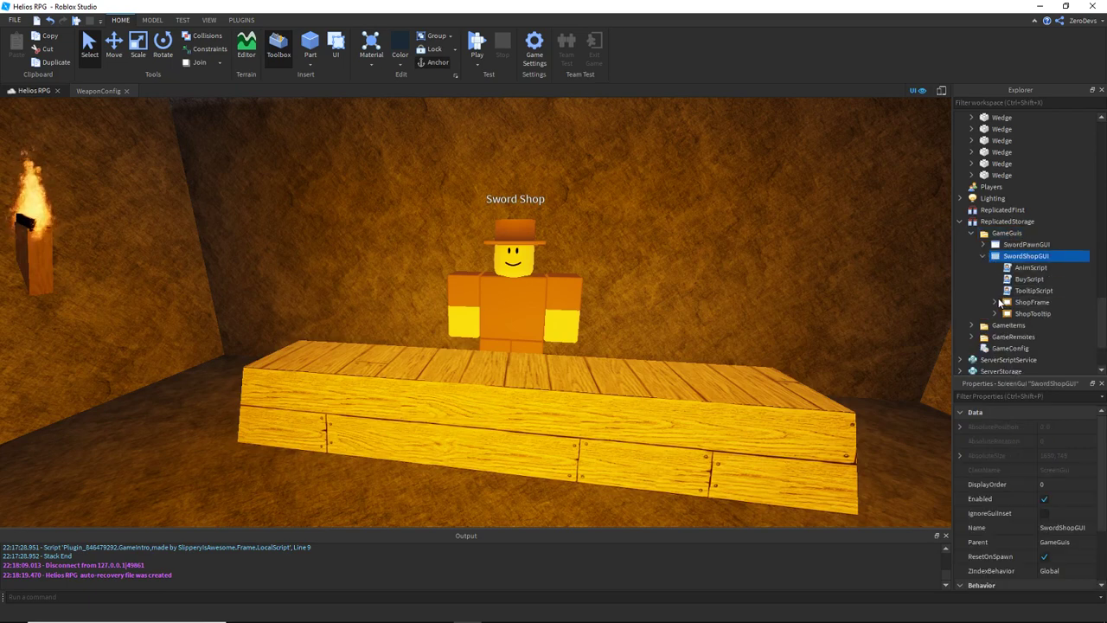
pyautogui.click(995, 302)
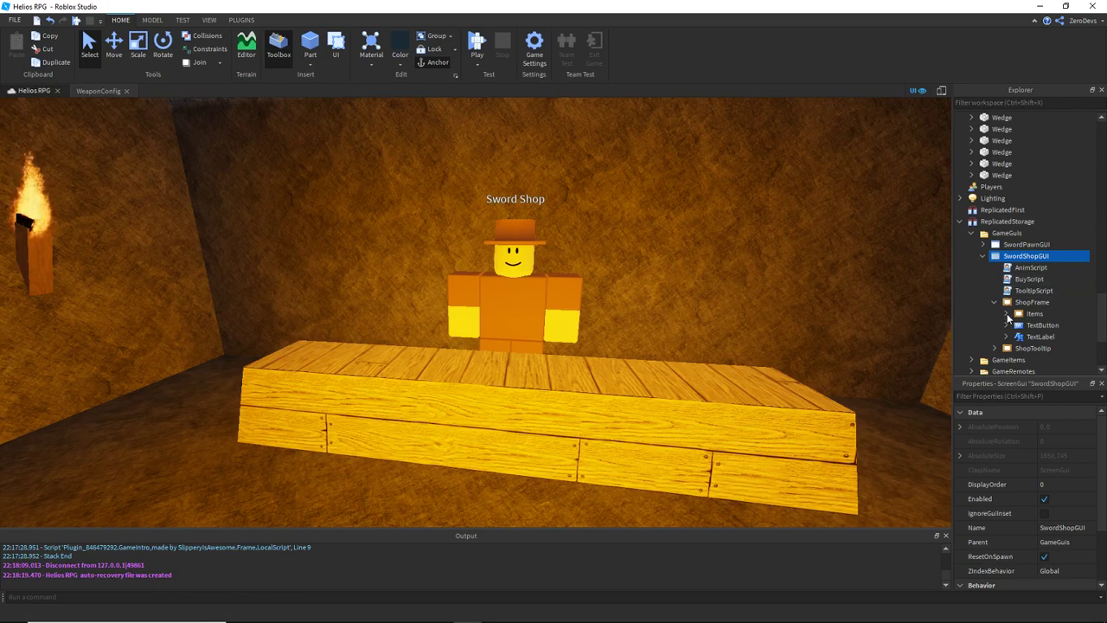
pyautogui.click(1023, 314)
pyautogui.click(1013, 314)
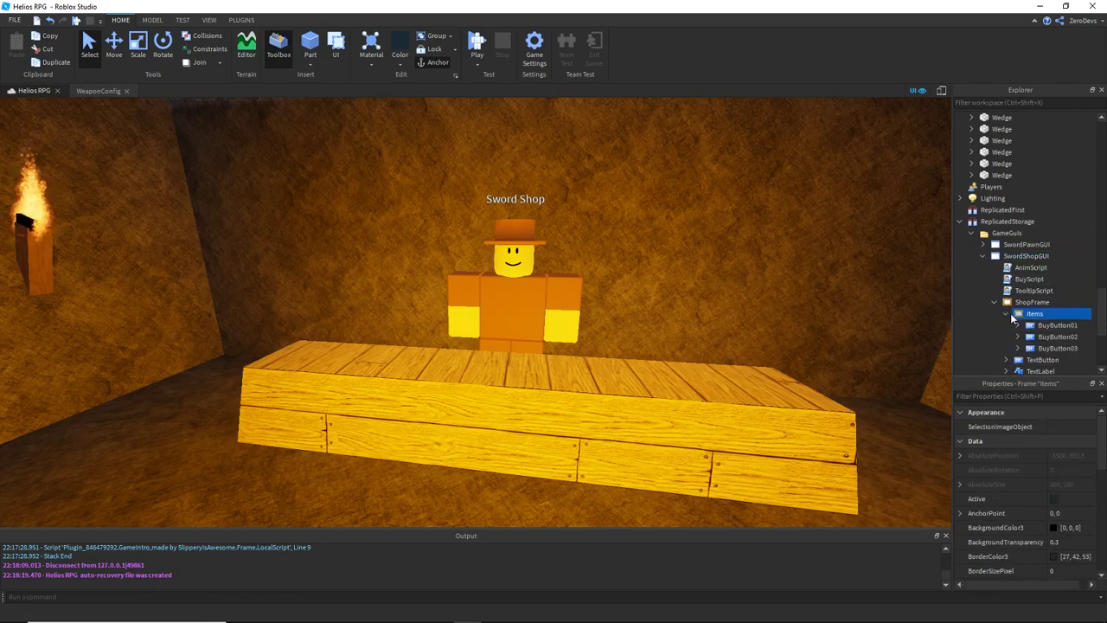
pyautogui.scroll(-1, 1013, 319)
# Set the value of BuyButton01's Item to Iron Sword.
pyautogui.click(1037, 293)
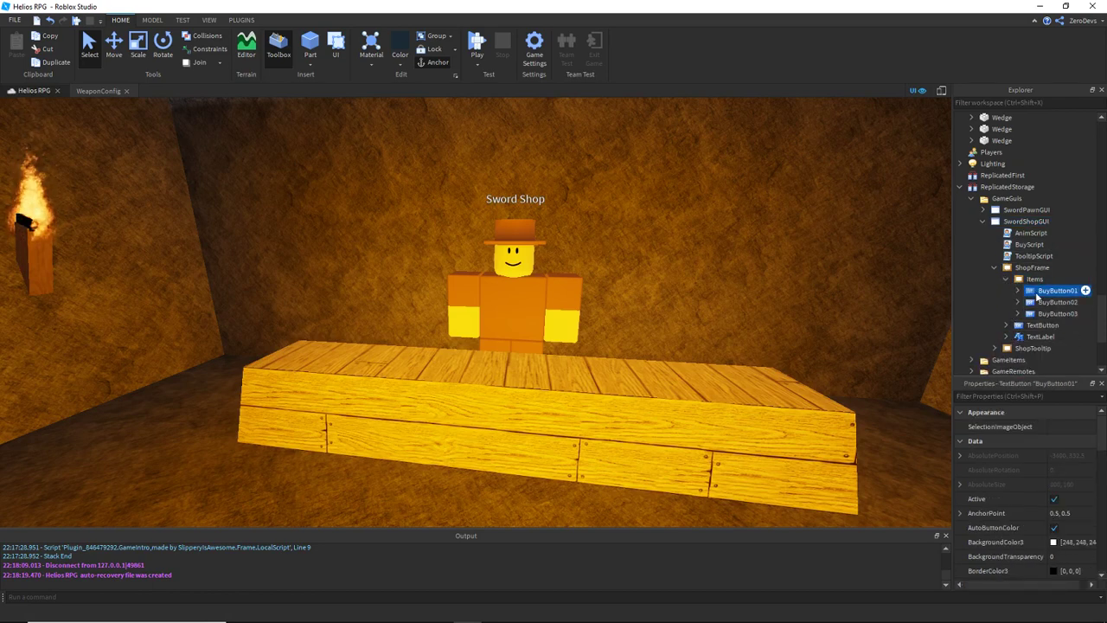
pyautogui.click(1018, 290)
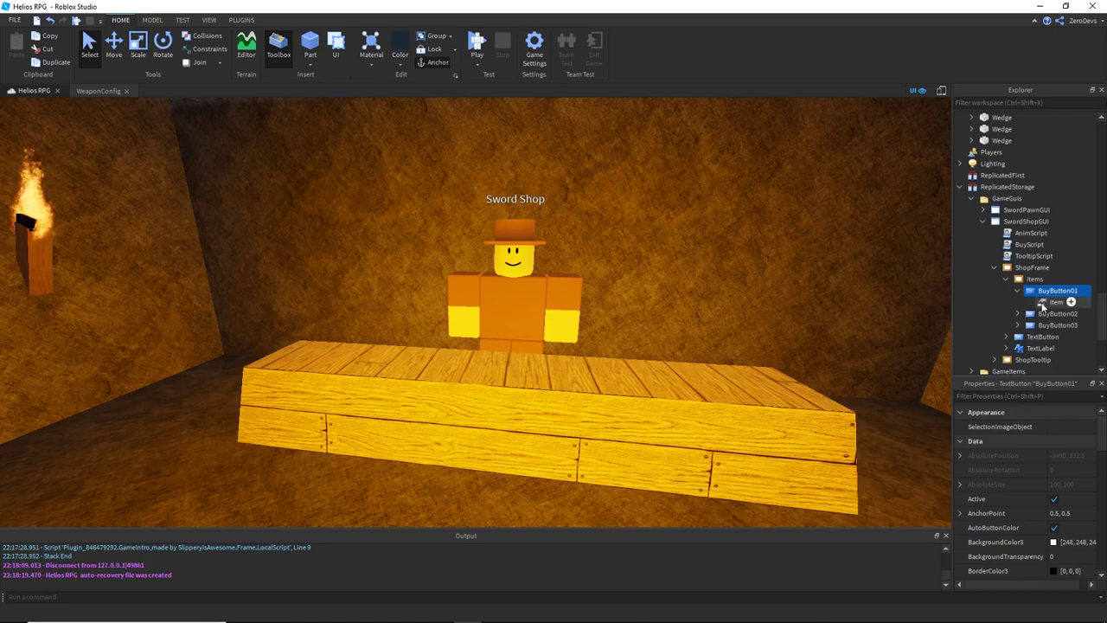
pyautogui.click(1055, 302)
pyautogui.click(1038, 470)
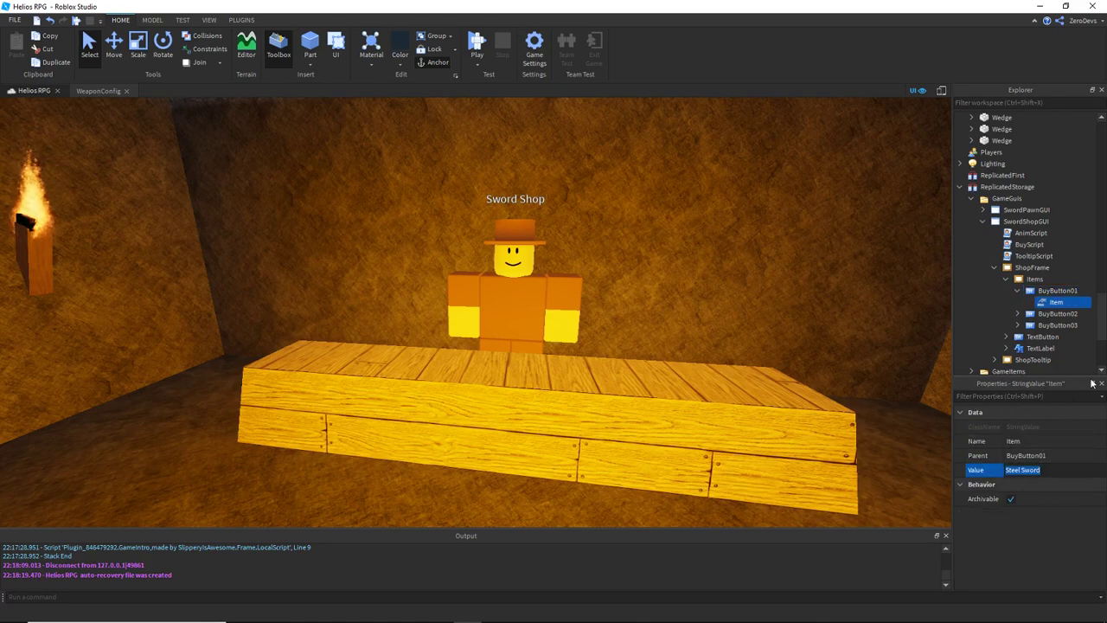
pyautogui.write('Iron Sword')
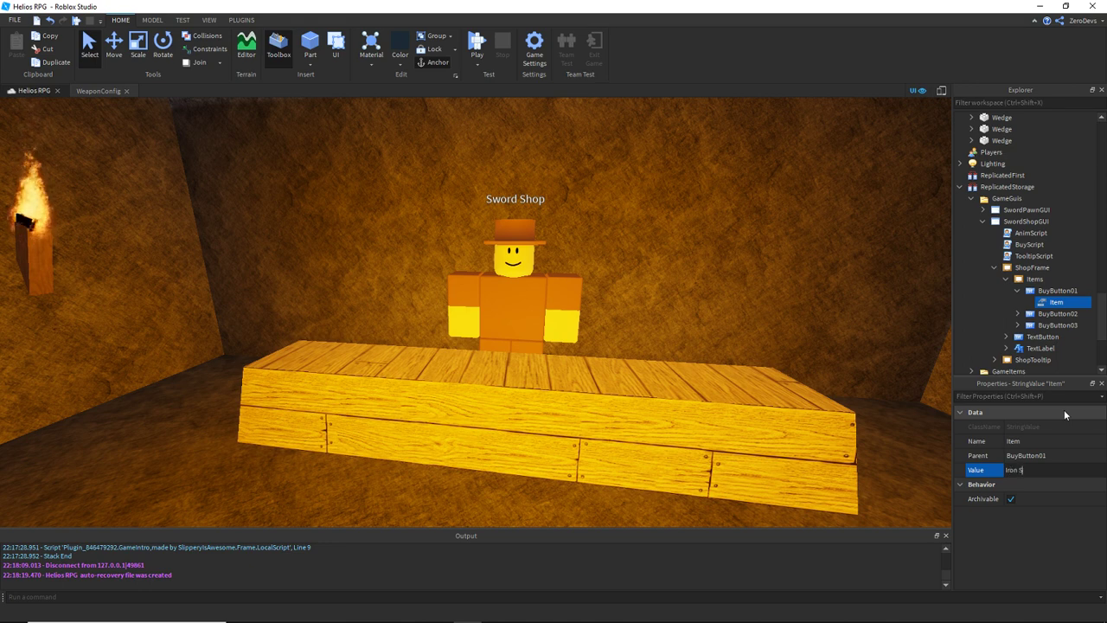
pyautogui.press('Return')
pyautogui.click(1021, 291)
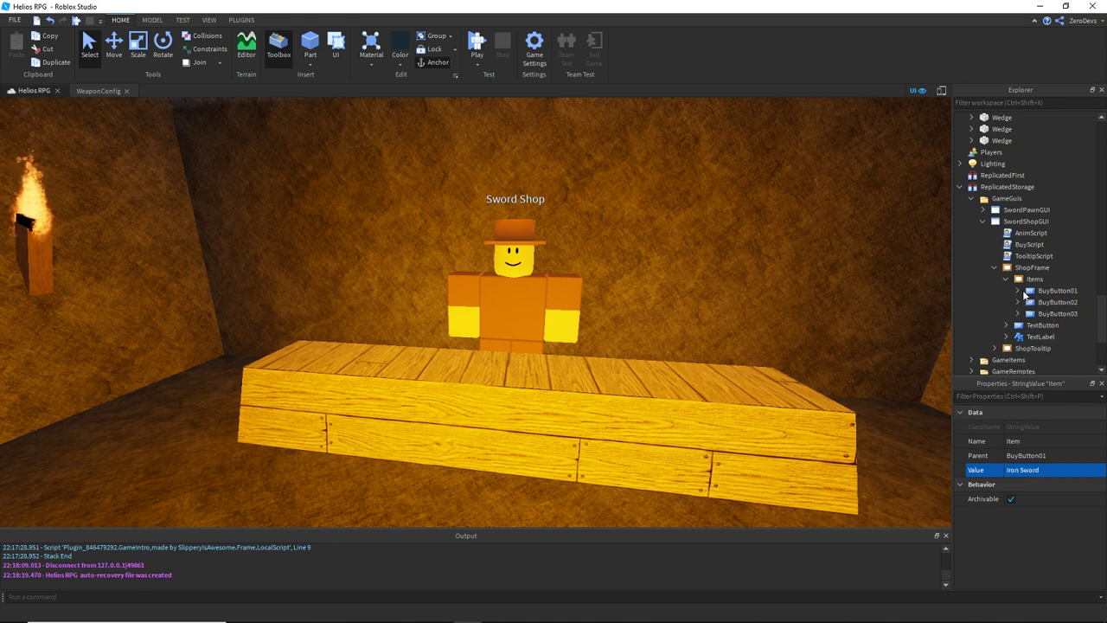
# Check which sword is assigned in BuyButton02's Item value.
pyautogui.click(1018, 302)
pyautogui.click(1036, 314)
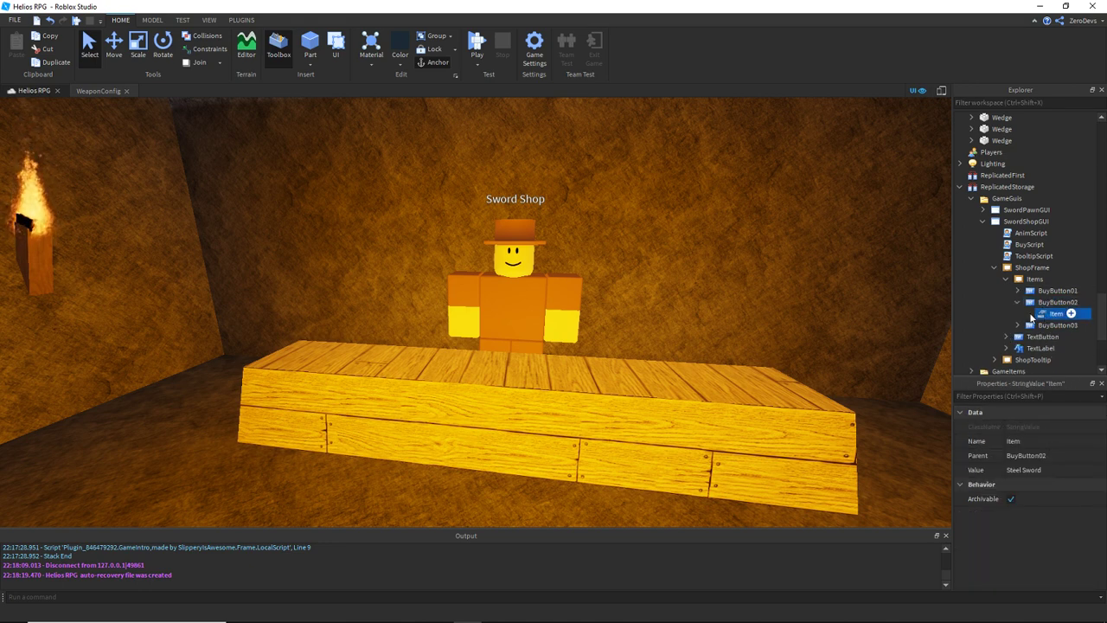
pyautogui.click(1018, 302)
# Set the value of BuyButton03's Item to Carbon Sword and collapse SwordShopGUI in the object tree.
pyautogui.click(1018, 313)
pyautogui.click(1054, 325)
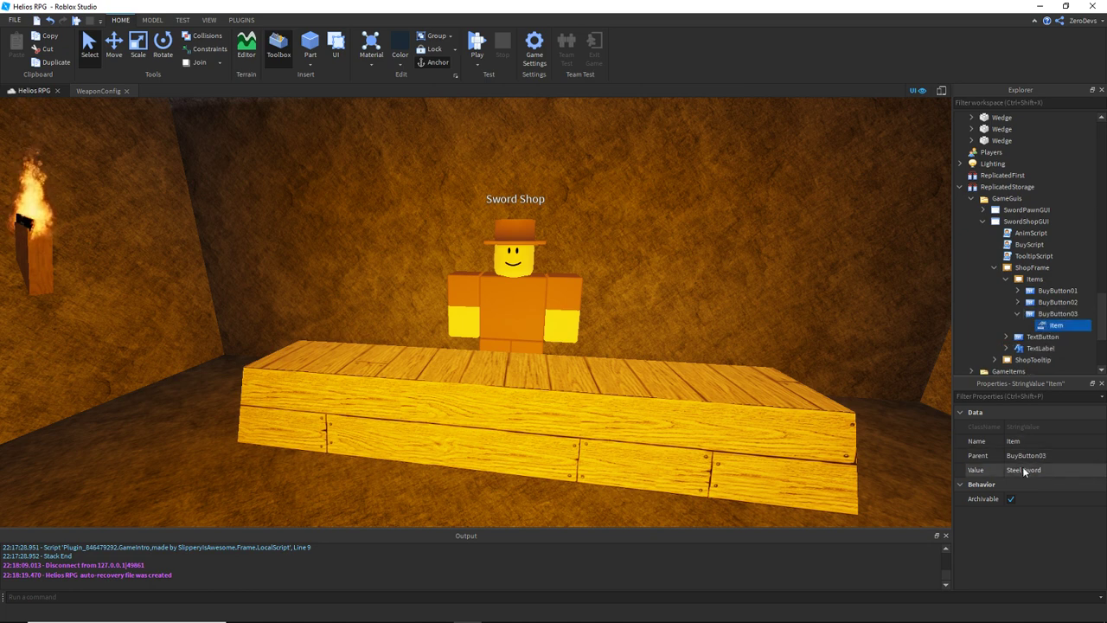
pyautogui.click(1024, 470)
pyautogui.write('Carbon')
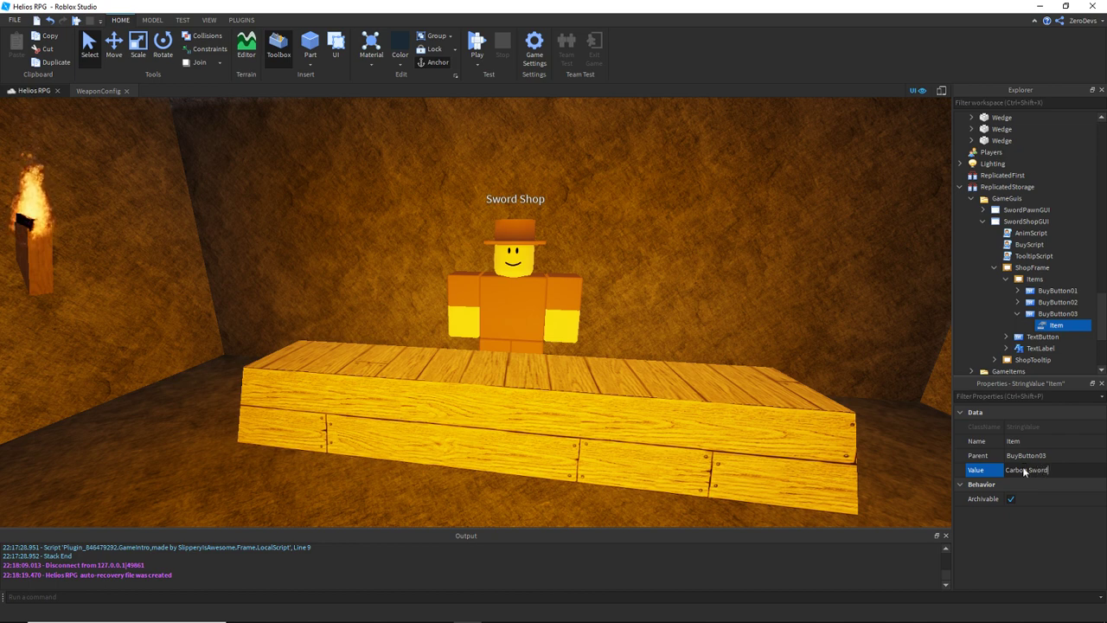
pyautogui.write(' Sword')
pyautogui.press('Return')
pyautogui.click(1018, 313)
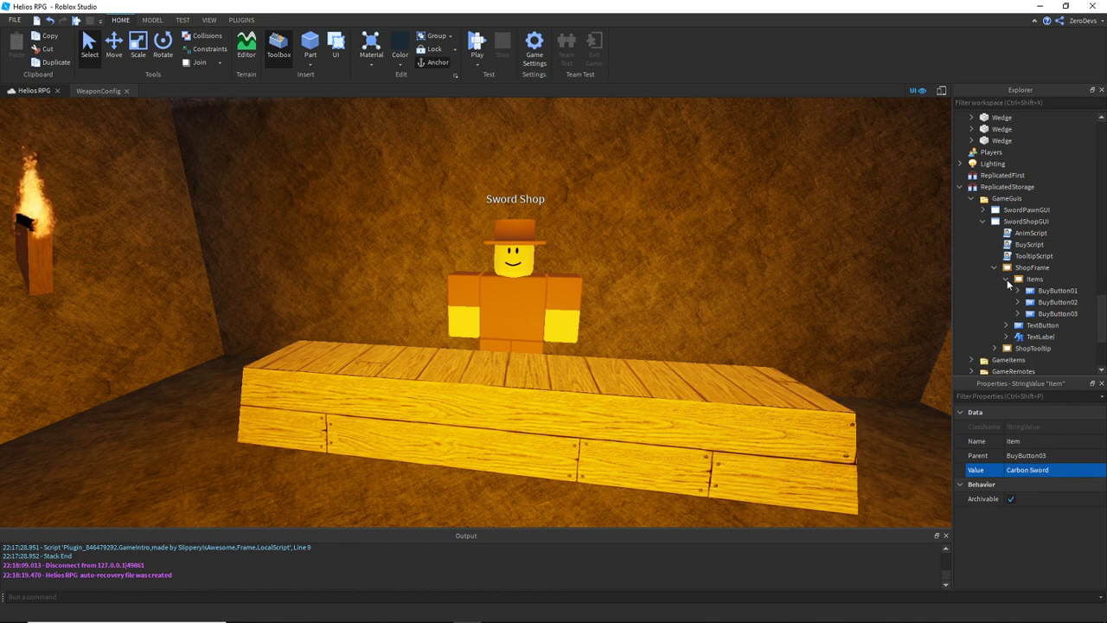
pyautogui.click(1006, 280)
pyautogui.click(994, 268)
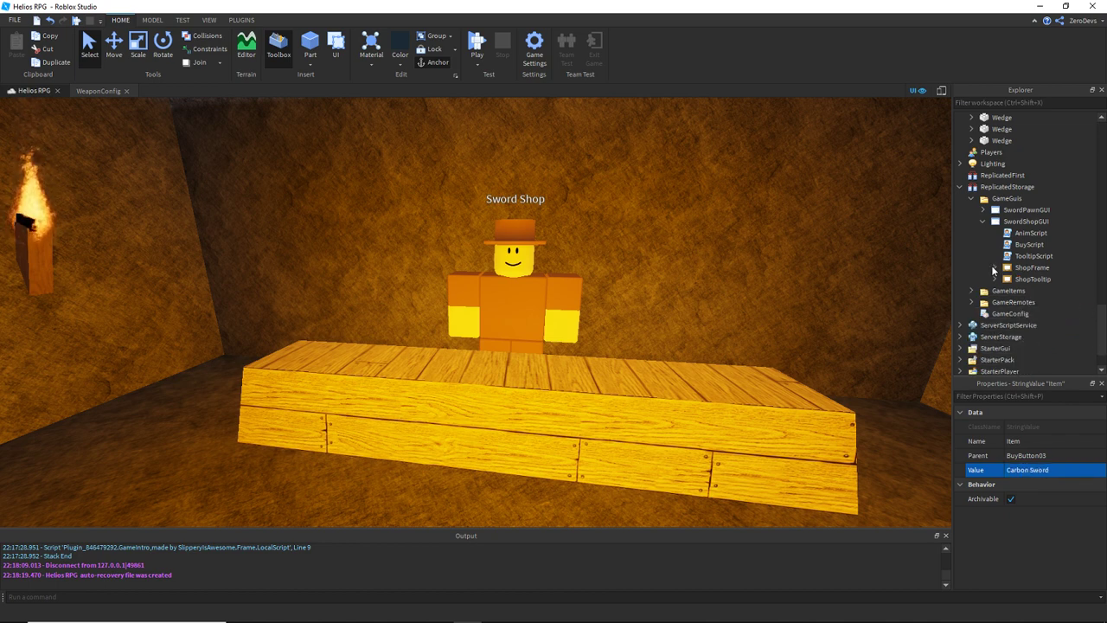
pyautogui.click(983, 221)
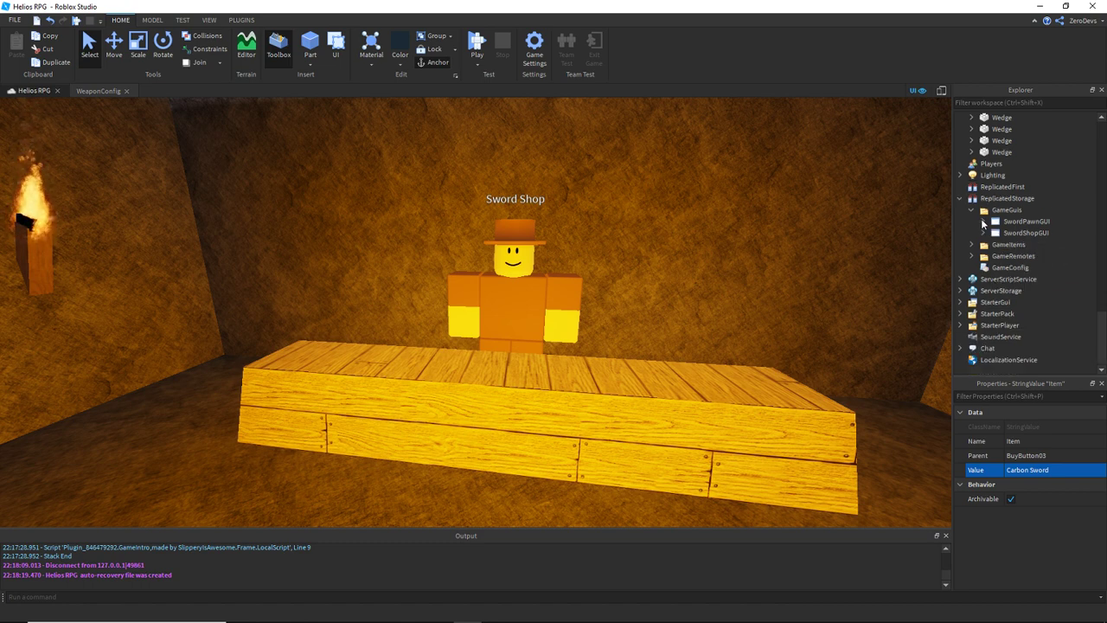
# Start a play test and walk the character from the Healing Fountain into the Sword Shop up to the counter.
pyautogui.click(485, 42)
pyautogui.moveTo(415, 618)
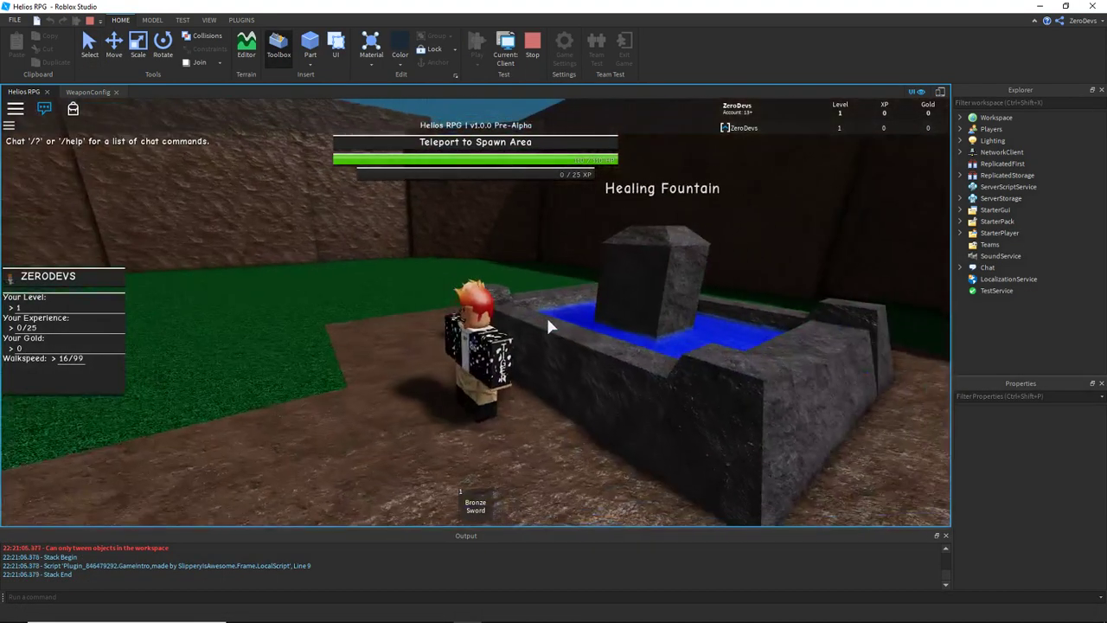
pyautogui.moveTo(548, 319); pyautogui.dragTo(548, 319, button='right')
pyautogui.press('w')
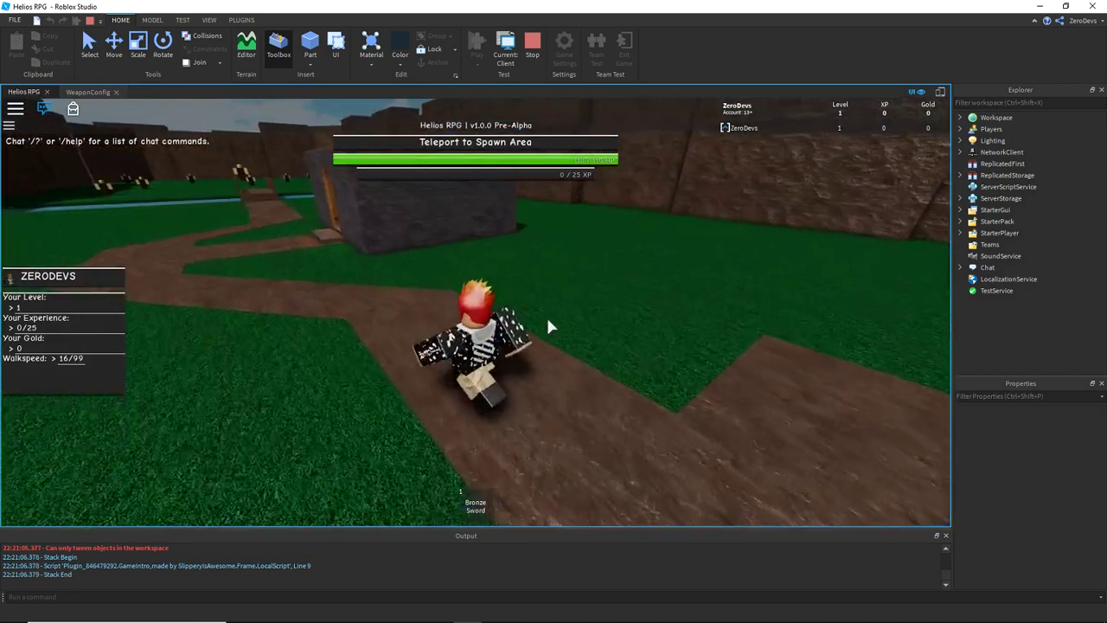
pyautogui.press('w')
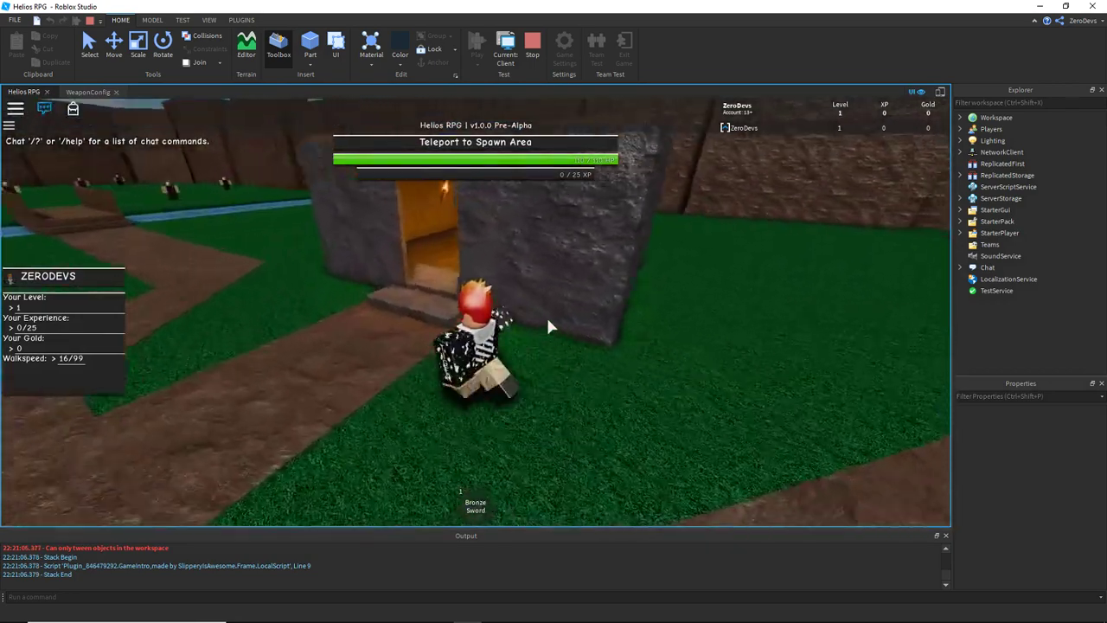
pyautogui.press('w')
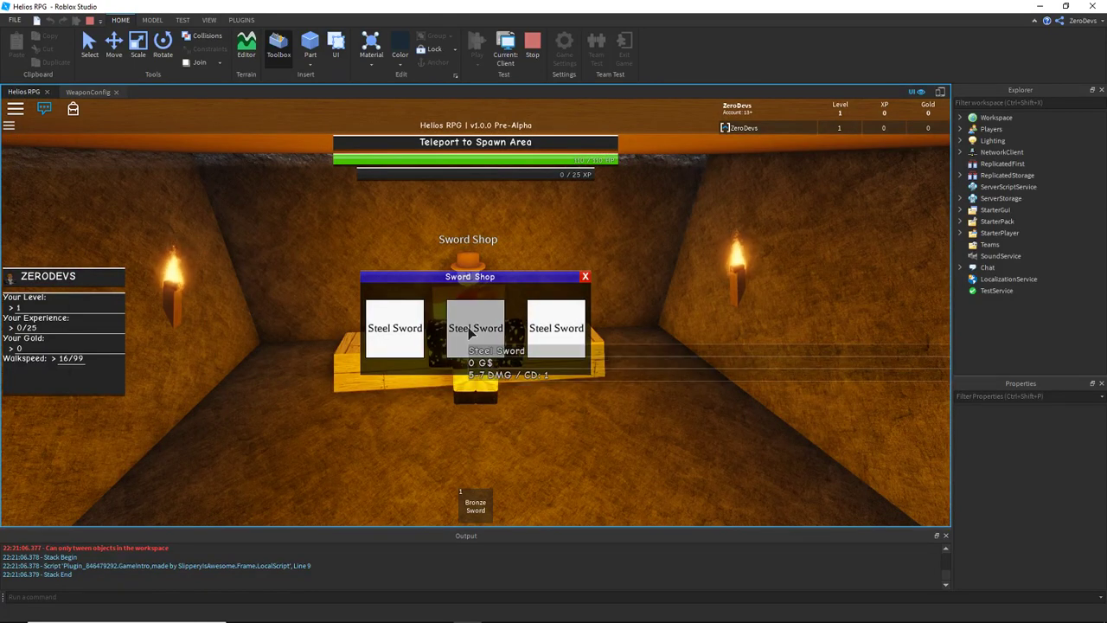
# Buy the Iron Sword, Steel Sword and Carbon Sword from the Sword Shop in the play test.
pyautogui.click(404, 337)
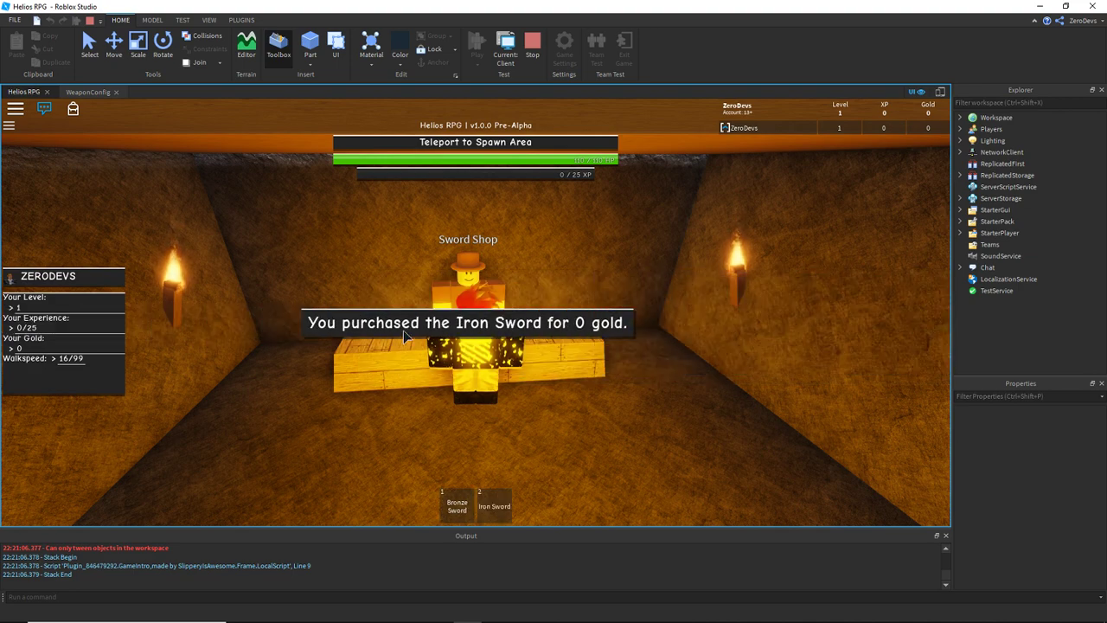
pyautogui.press('s')
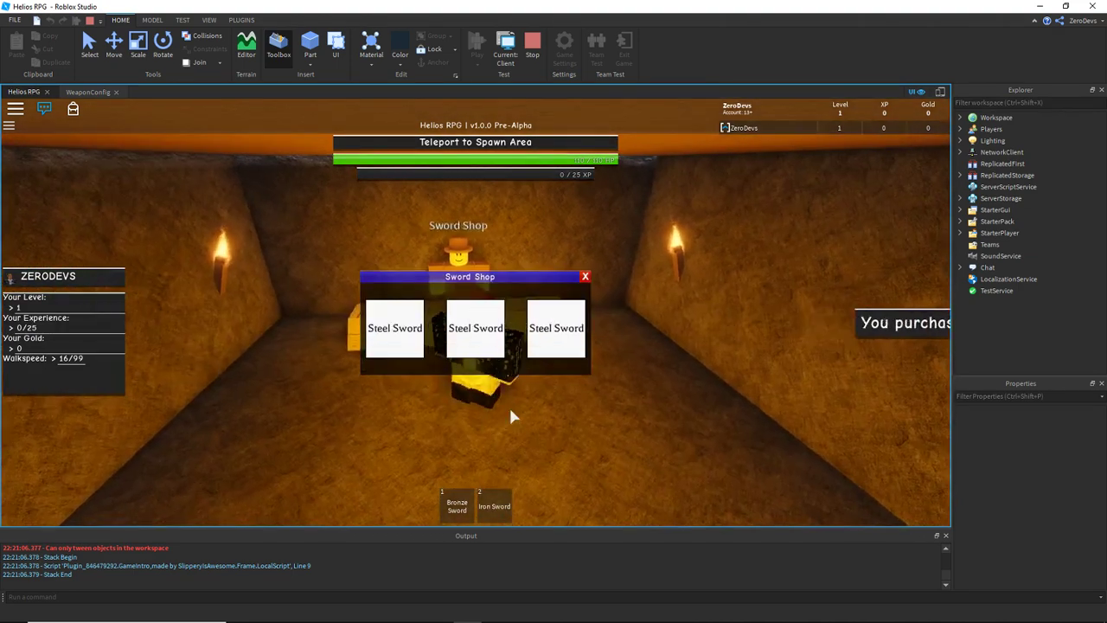
pyautogui.click(489, 342)
pyautogui.press('w')
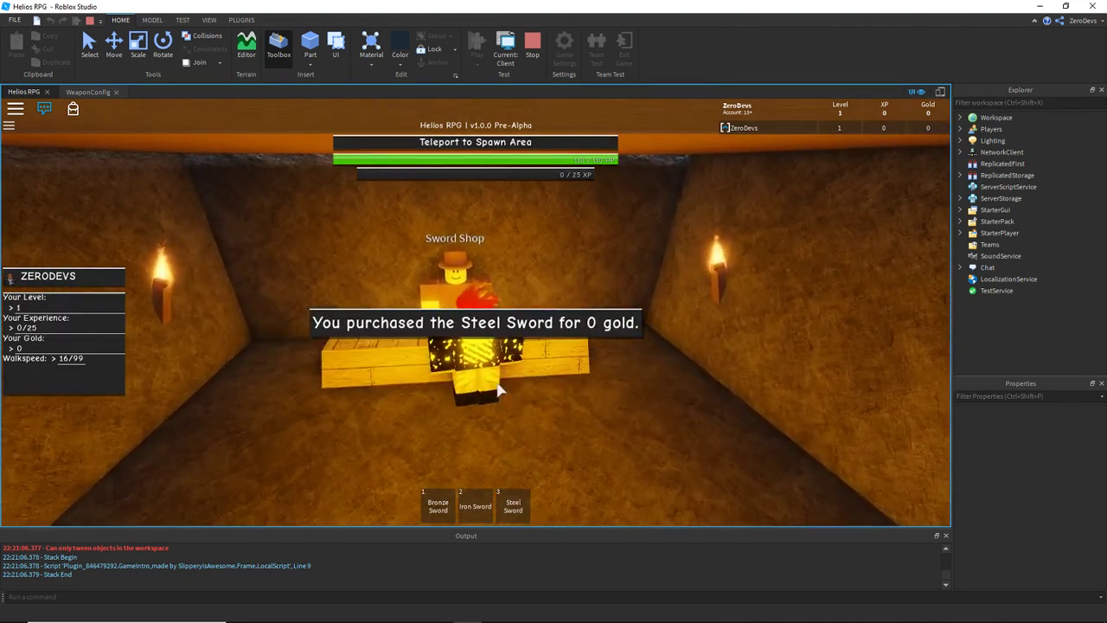
pyautogui.click(555, 332)
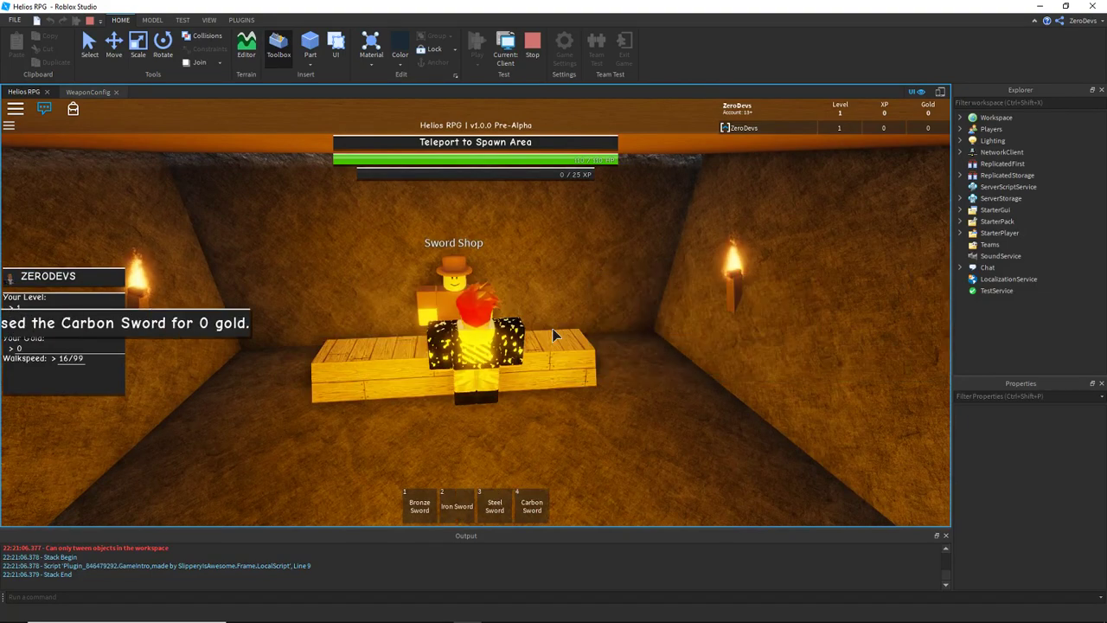
# Walk out of the shop and equip the Iron, Steel and Carbon Swords in turn to compare them.
pyautogui.press('s')
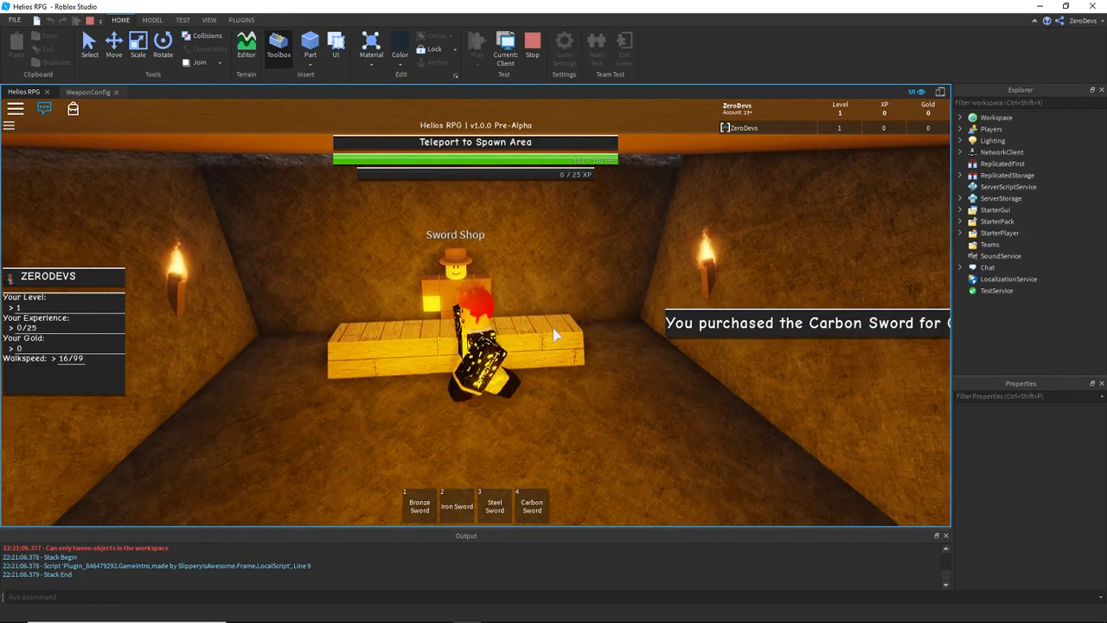
pyautogui.press('4')
pyautogui.press('3')
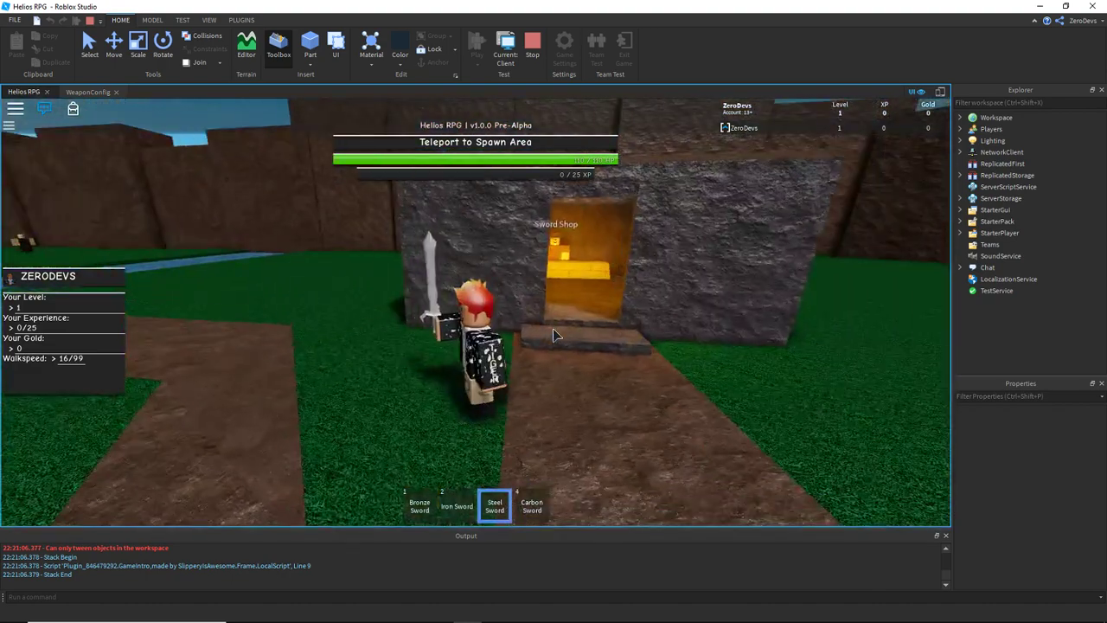
pyautogui.press('2')
pyautogui.press('a')
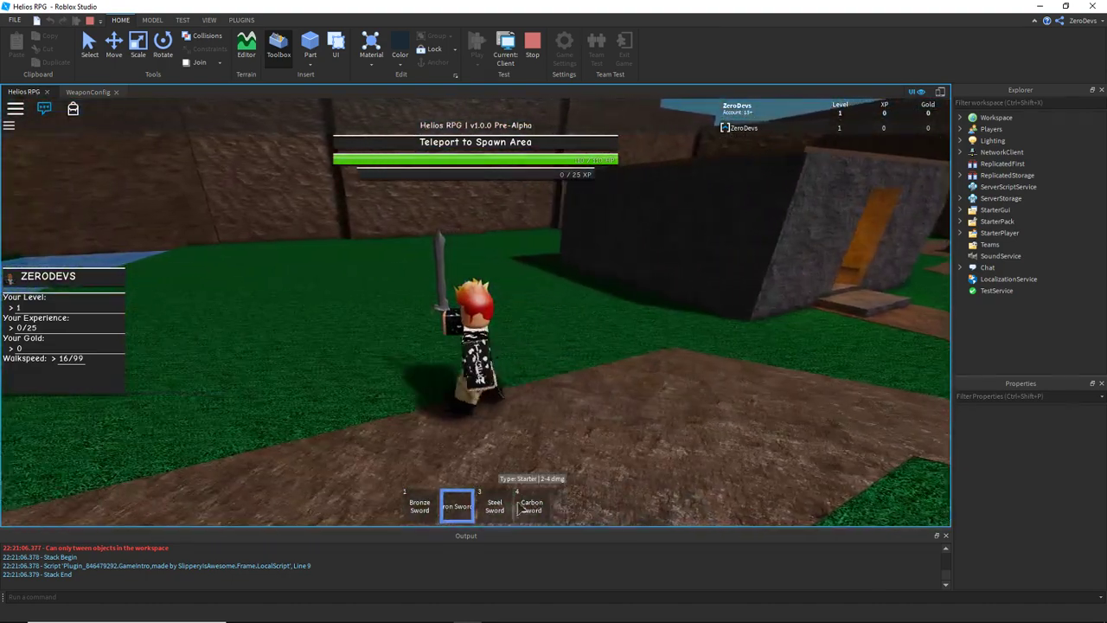
pyautogui.press('3')
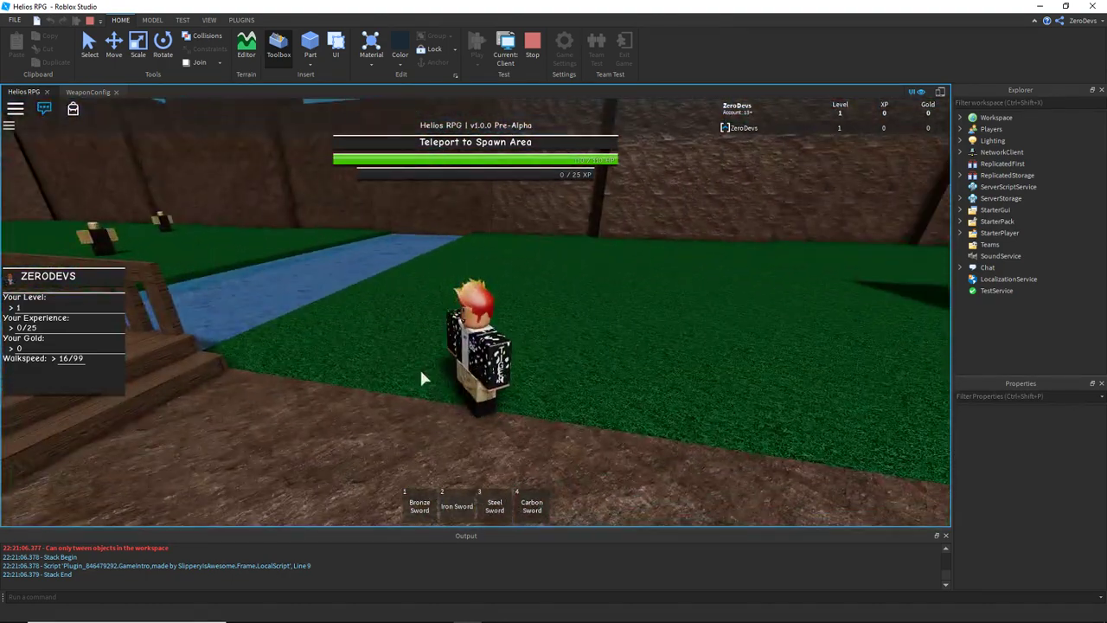
pyautogui.press('4')
pyautogui.press('3')
pyautogui.press('4')
pyautogui.press('3')
pyautogui.press('4')
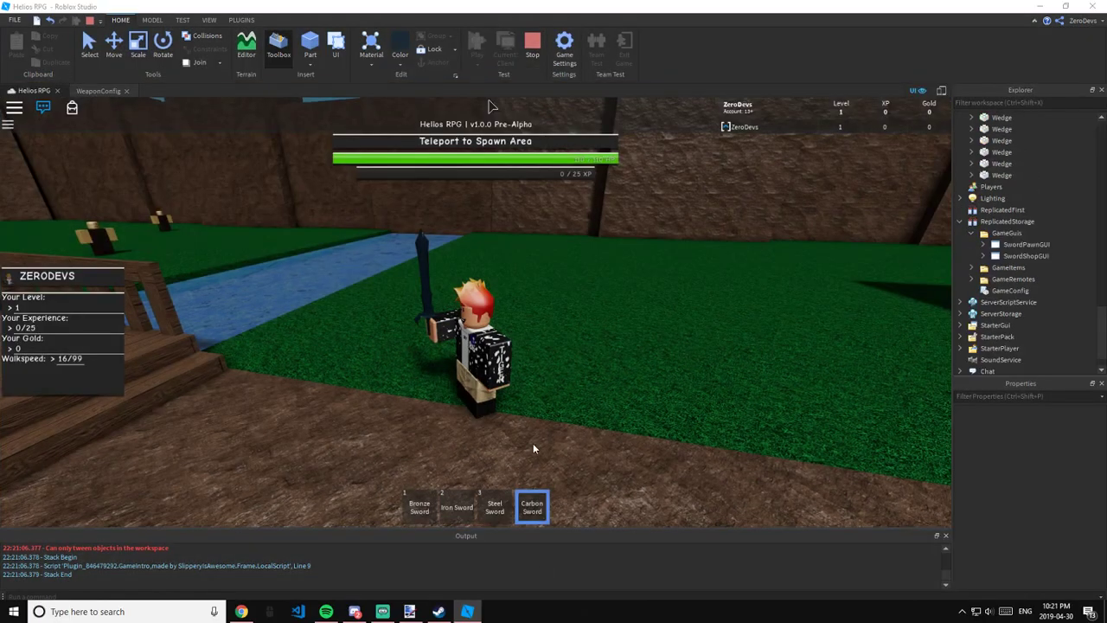
pyautogui.scroll(1, 1004, 198)
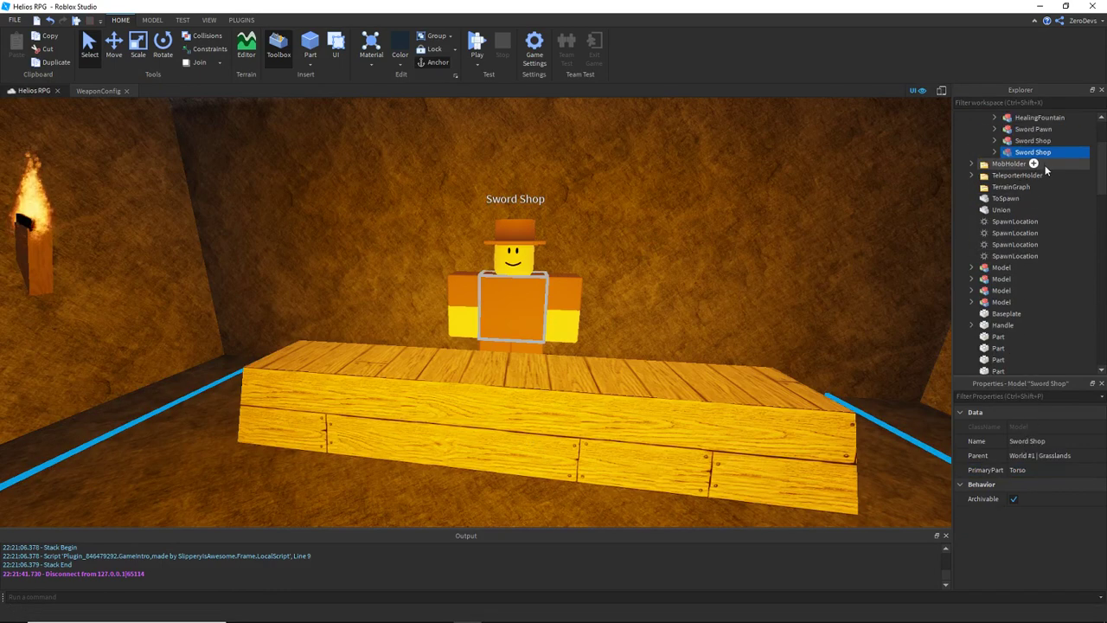
pyautogui.click(993, 152)
pyautogui.click(993, 152)
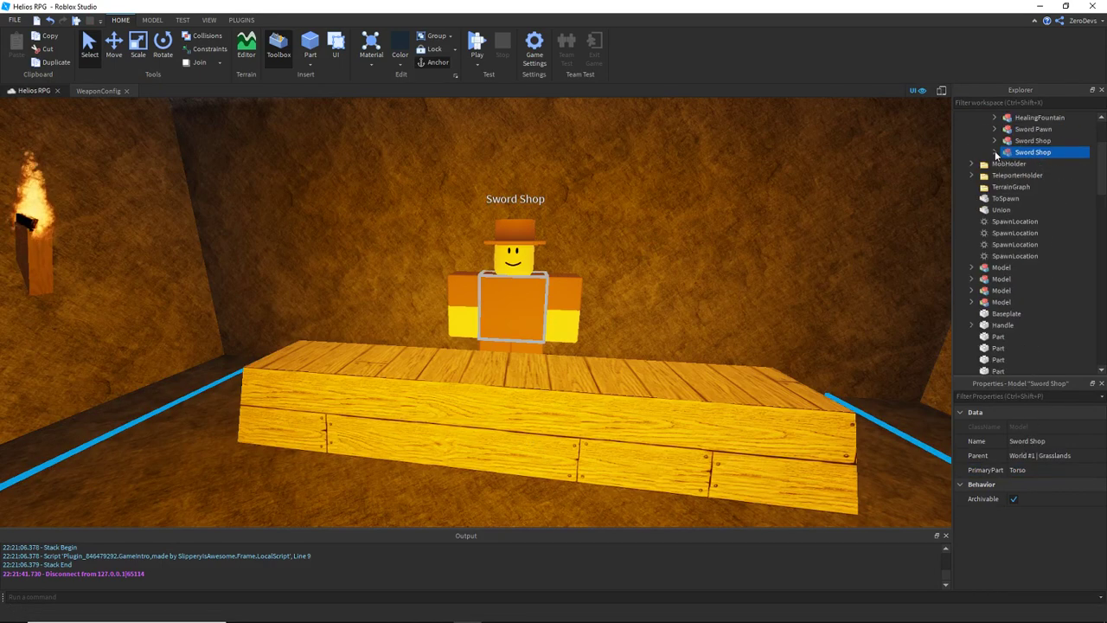
# Set the Text of BuyButton01 in SwordShopGUI's Items frame to Iron Sword.
pyautogui.scroll(-9, 998, 261)
pyautogui.moveTo(999, 261)
pyautogui.mouseDown()
pyautogui.moveTo(988, 235)
pyautogui.moveTo(1004, 251)
pyautogui.moveTo(996, 282)
pyautogui.mouseUp()
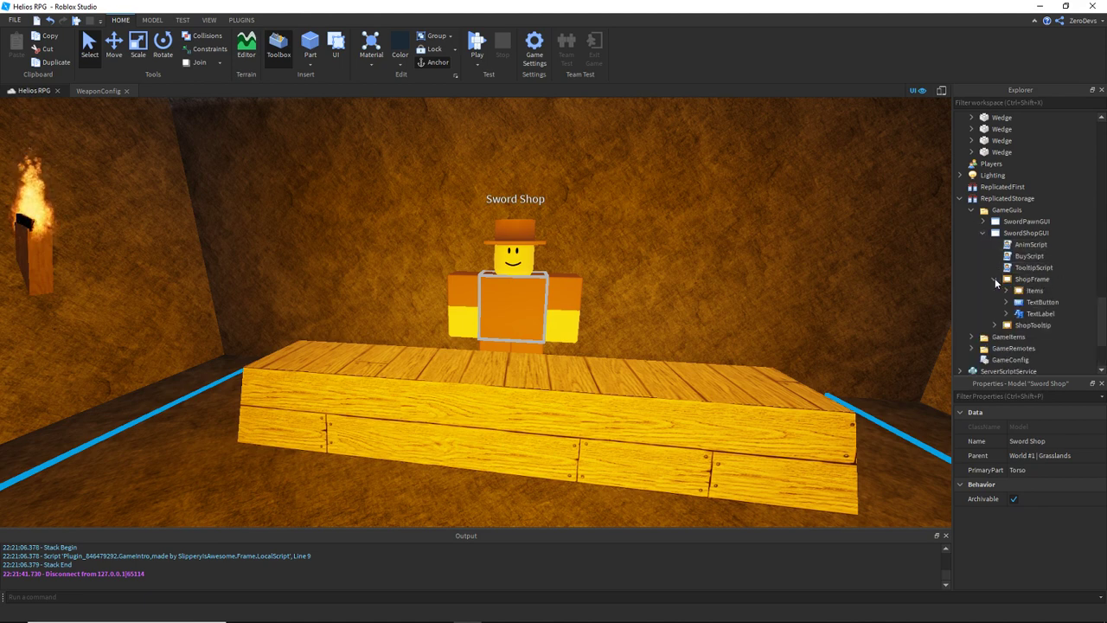
pyautogui.click(994, 279)
pyautogui.click(1006, 291)
pyautogui.click(1057, 302)
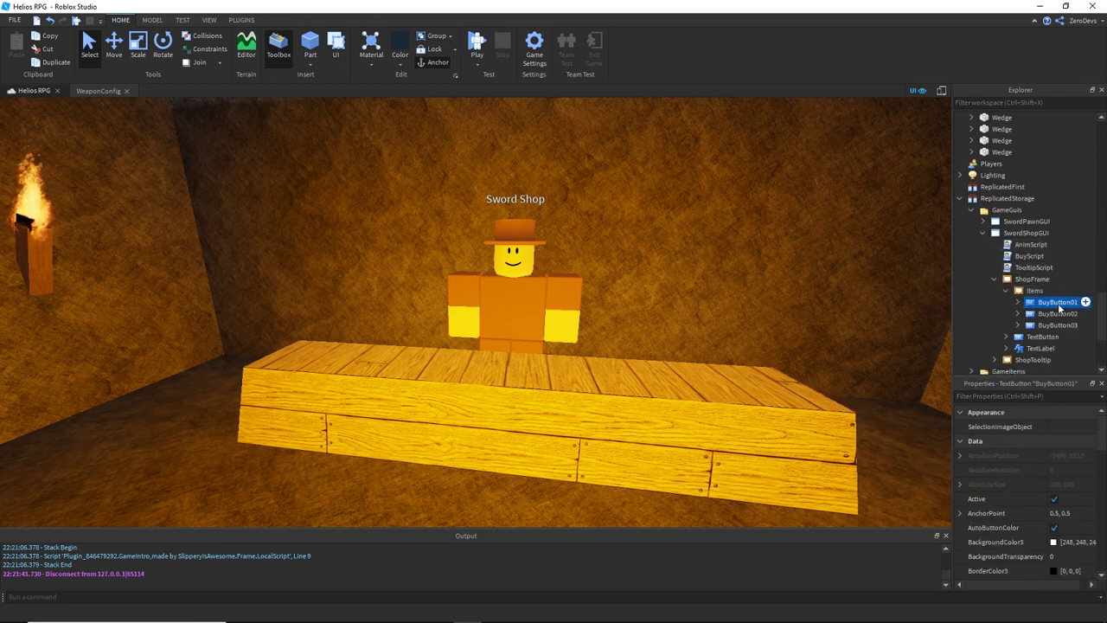
pyautogui.scroll(-5, 1015, 475)
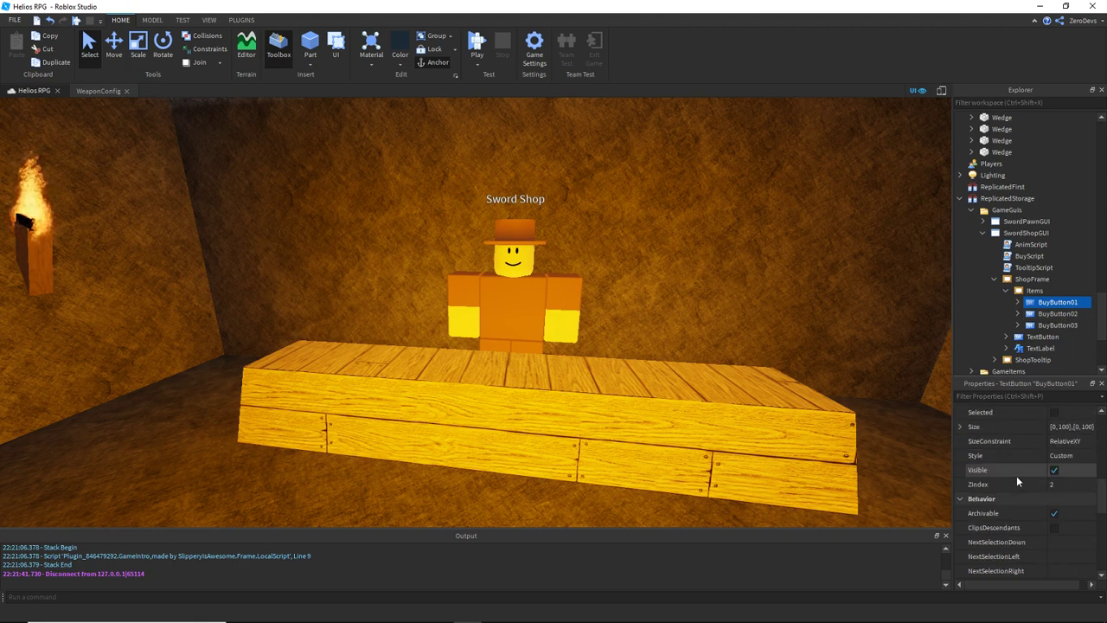
pyautogui.scroll(-3, 1017, 476)
pyautogui.doubleClick(1057, 499)
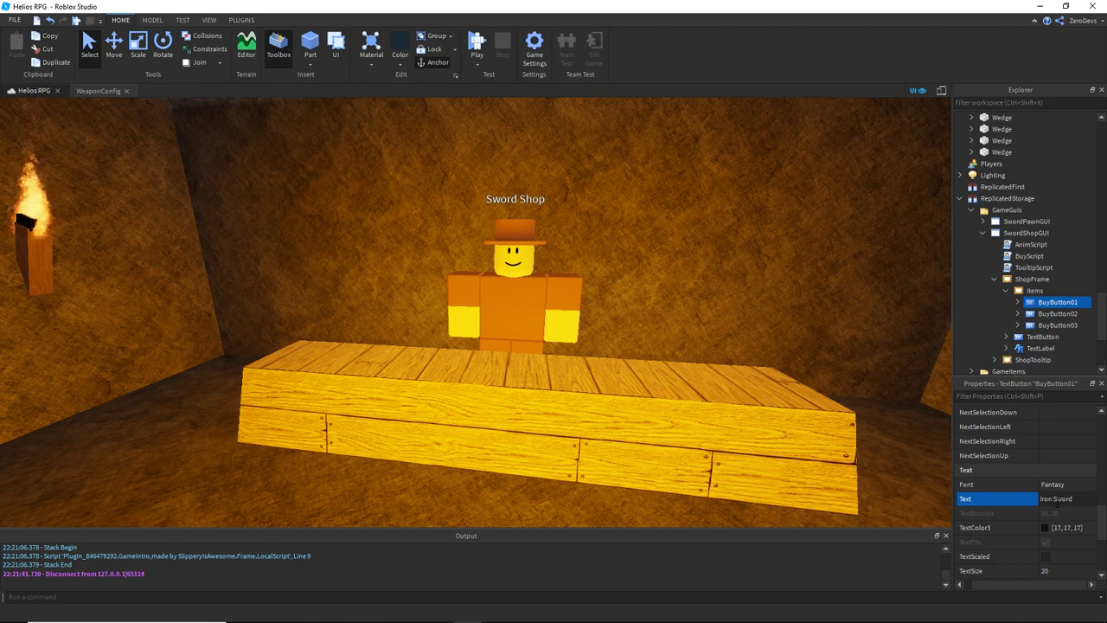
# Set the Text of BuyButton03 to Carbon Sword and collapse ShopFrame in the object tree.
pyautogui.click(1057, 324)
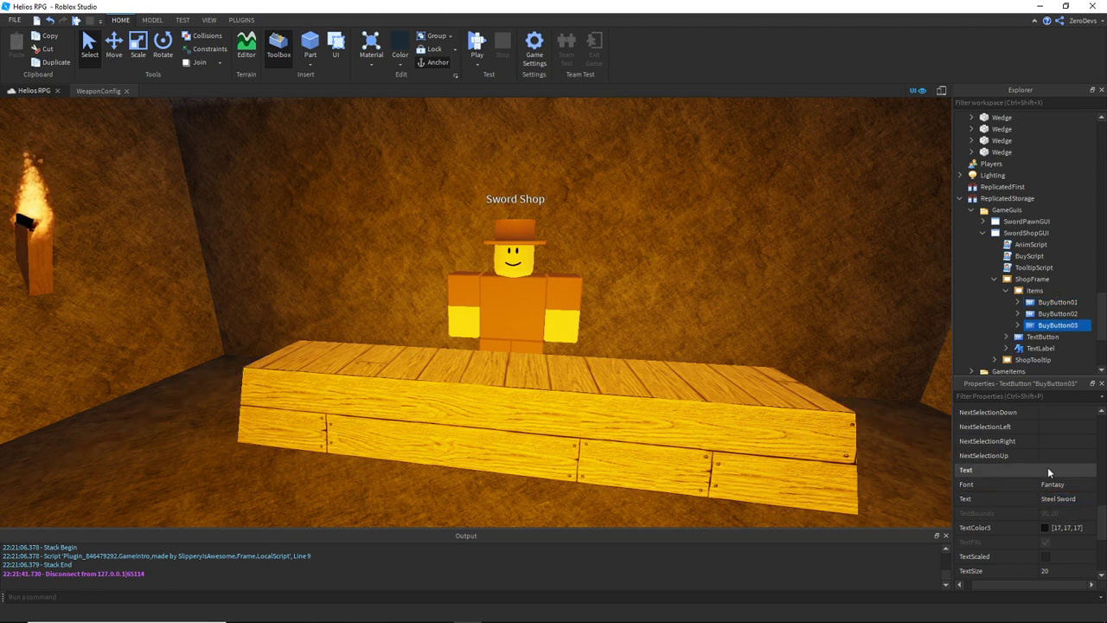
pyautogui.doubleClick(1048, 499)
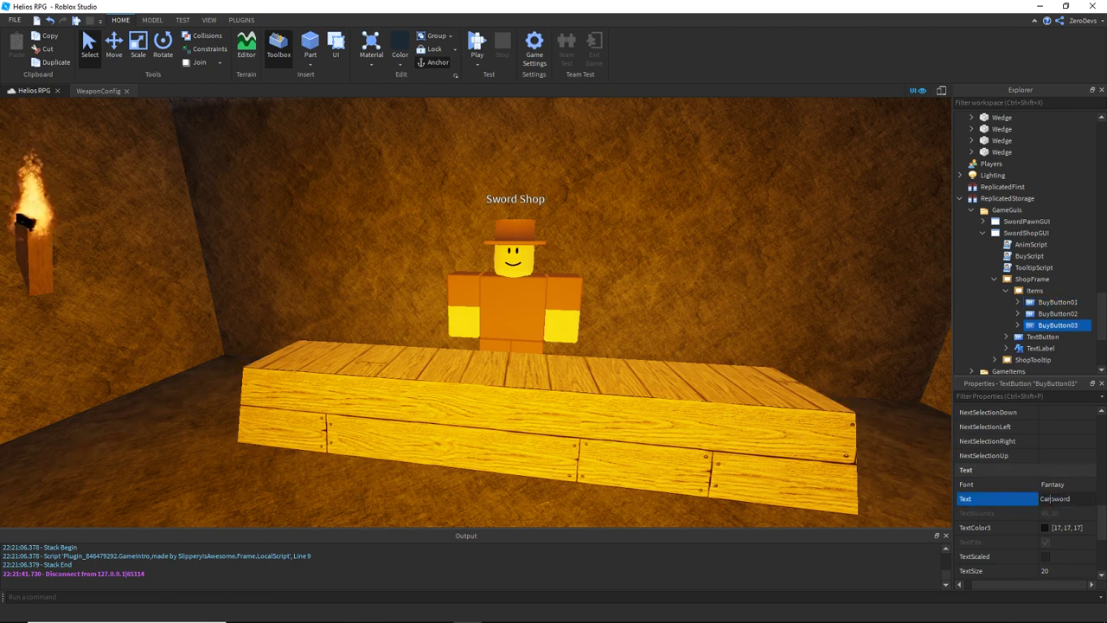
pyautogui.write('Carbon')
pyautogui.press('Return')
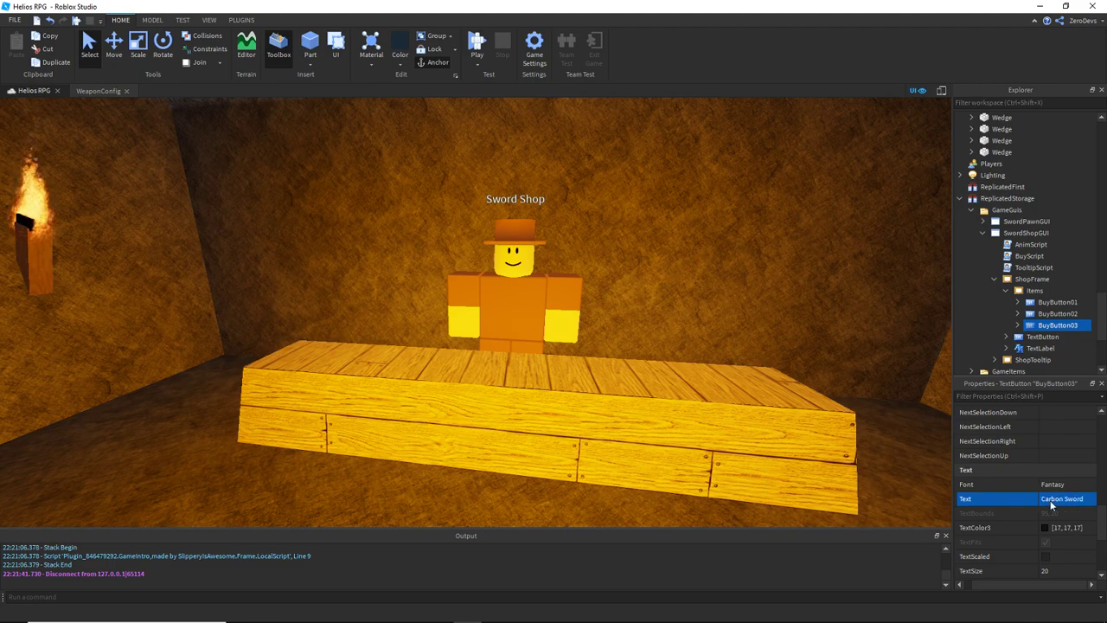
pyautogui.moveTo(1029, 326)
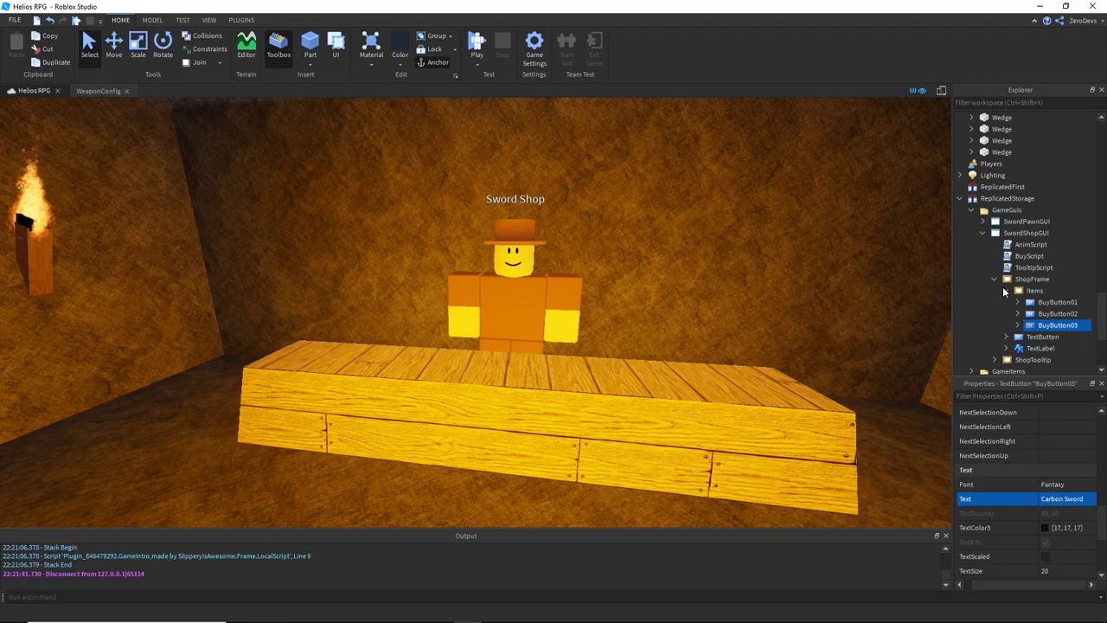
pyautogui.click(995, 279)
# Expand the Steel Sword and Iron Sword in the GameItems folder and open the Iron Sword's WeaponConfig script.
pyautogui.scroll(-10, 731, 378)
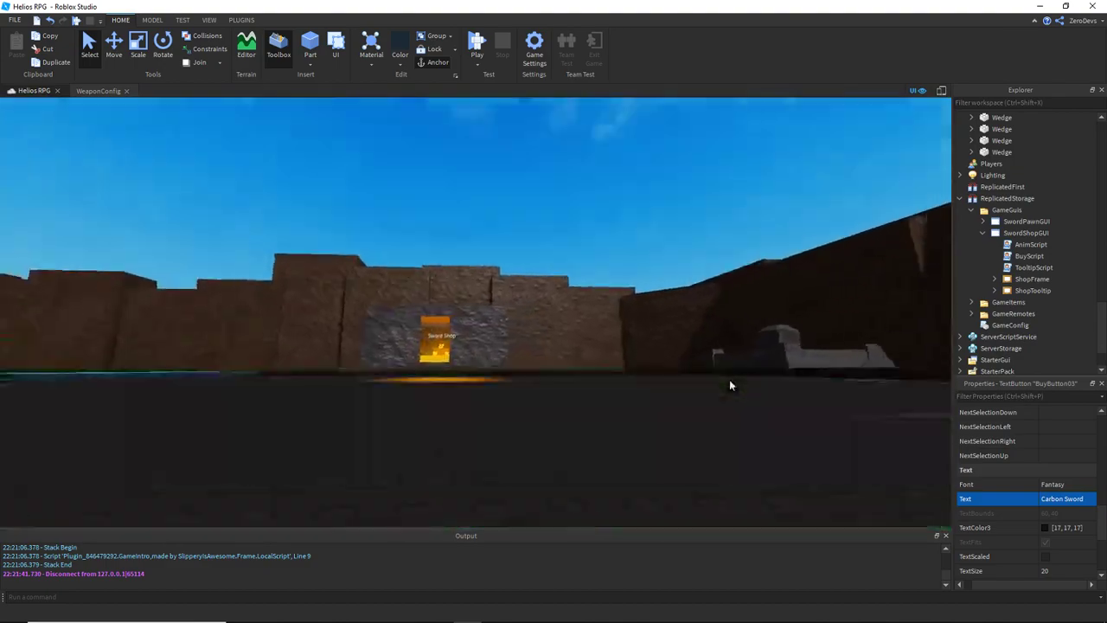
pyautogui.moveTo(730, 381); pyautogui.dragTo(767, 384, button='right')
pyautogui.scroll(-5, 730, 381)
pyautogui.scroll(-3, 994, 285)
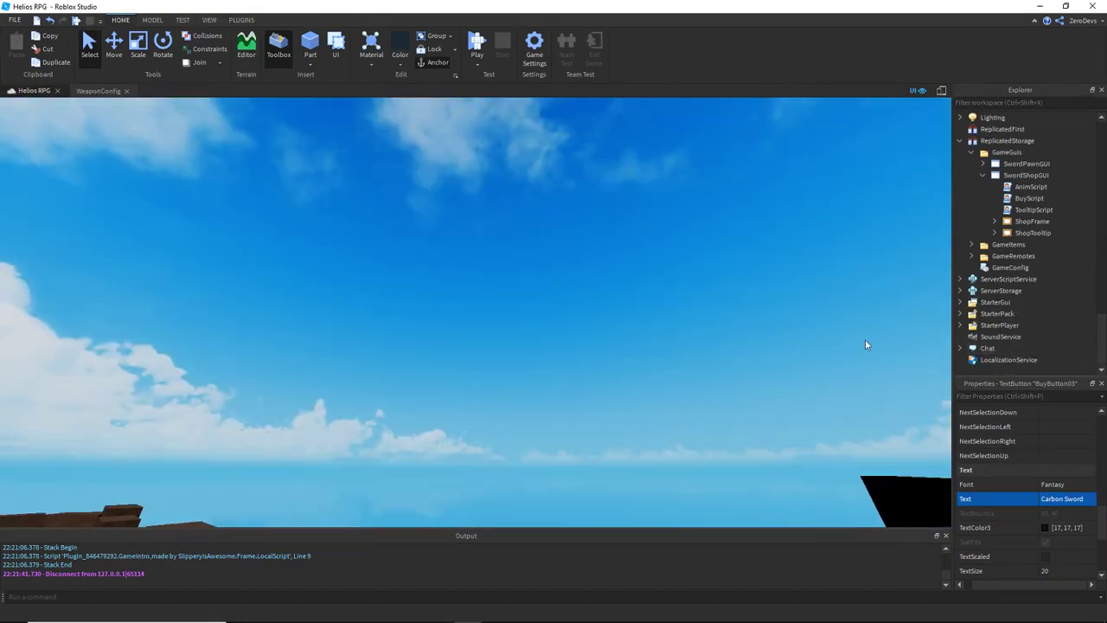
pyautogui.moveTo(865, 345); pyautogui.dragTo(865, 344, button='right')
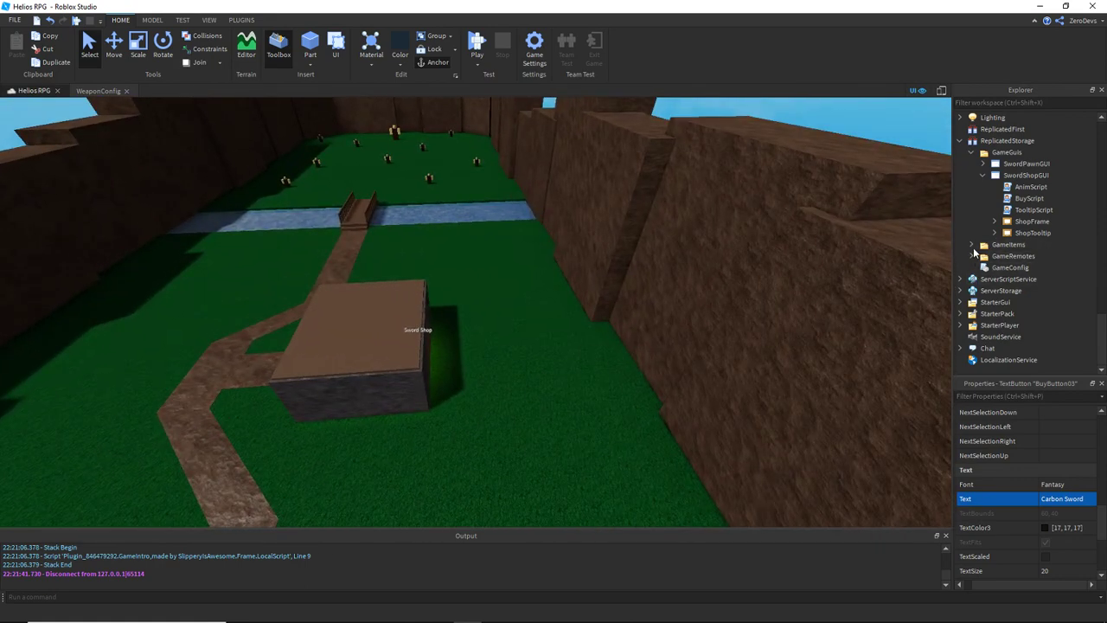
pyautogui.click(973, 245)
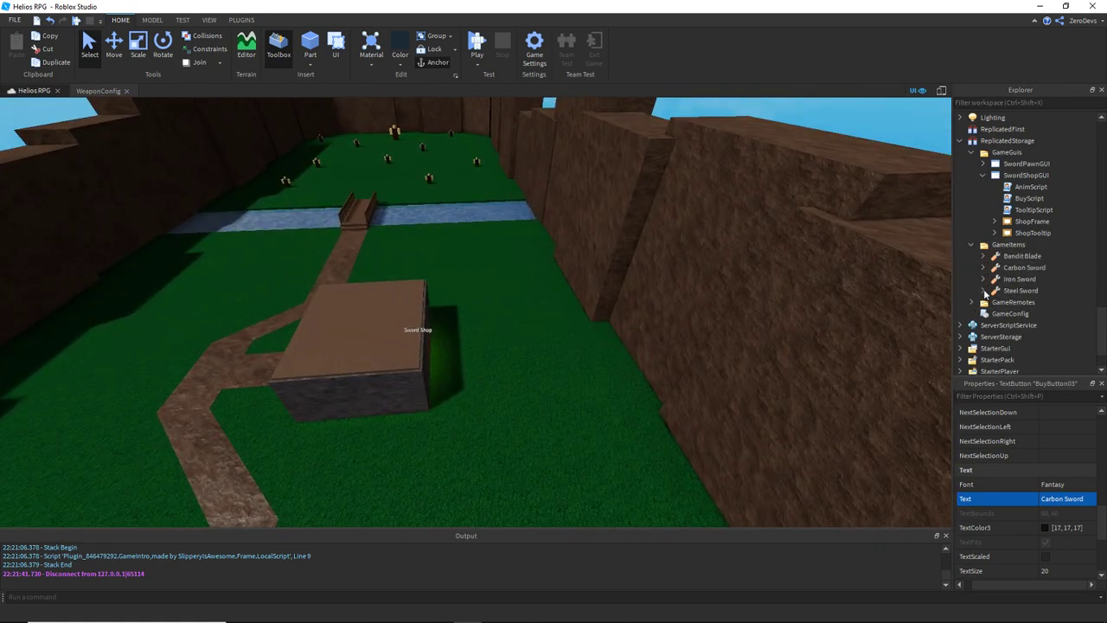
pyautogui.click(984, 290)
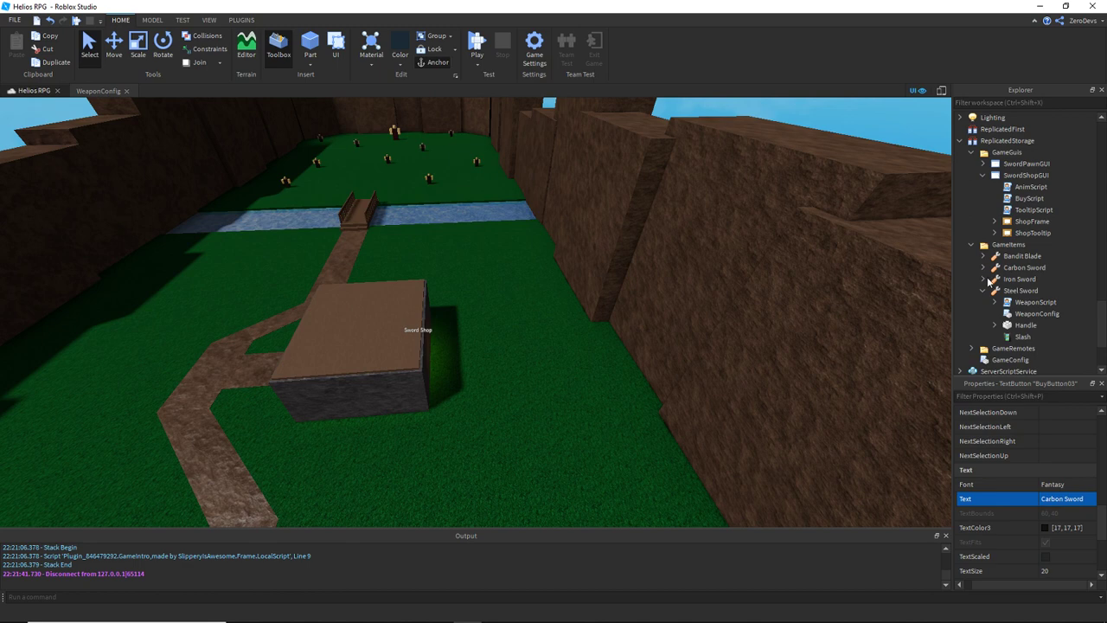
pyautogui.click(984, 279)
pyautogui.doubleClick(1037, 302)
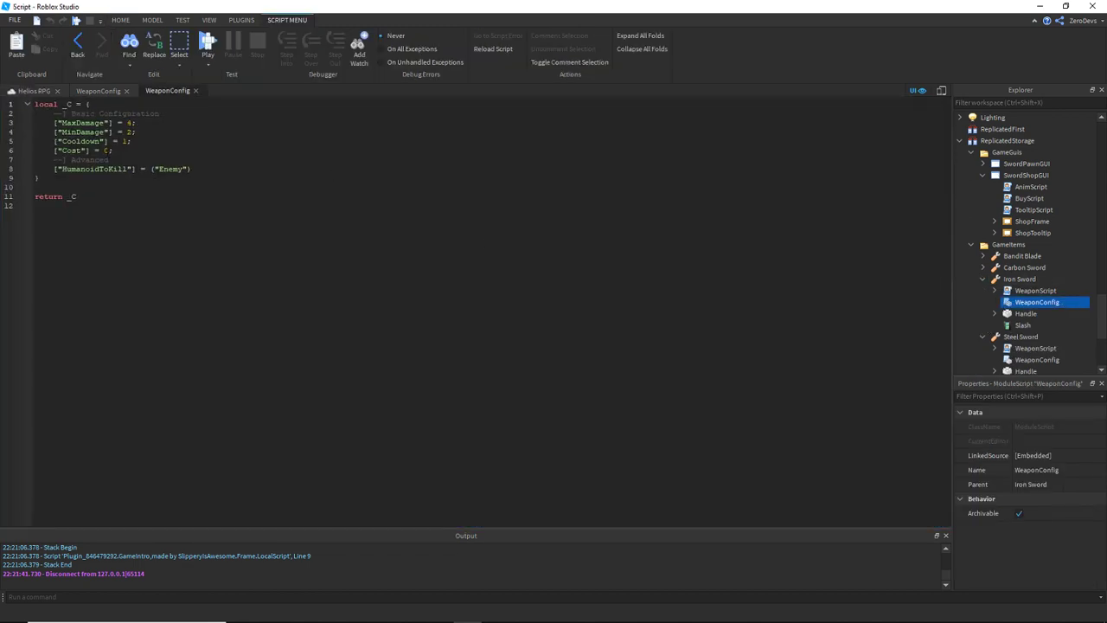
# Set the Cost to 100 in the Iron Sword's WeaponConfig and to 250 in the Steel Sword's WeaponConfig.
pyautogui.doubleClick(108, 150)
pyautogui.write('100')
pyautogui.scroll(-1, 1027, 346)
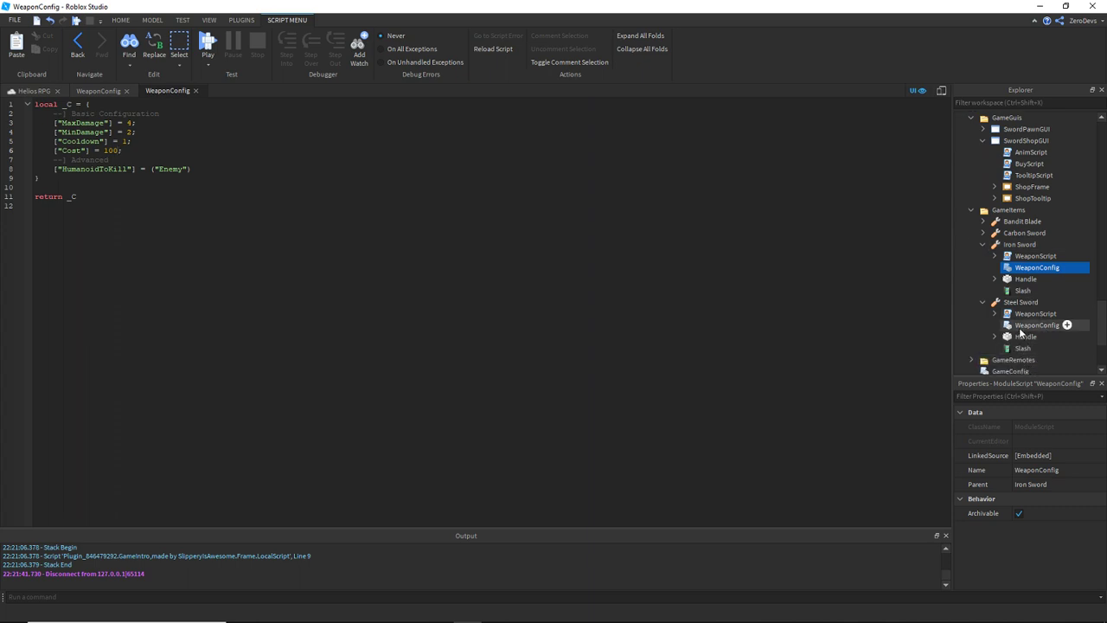
pyautogui.doubleClick(1021, 327)
pyautogui.doubleClick(107, 151)
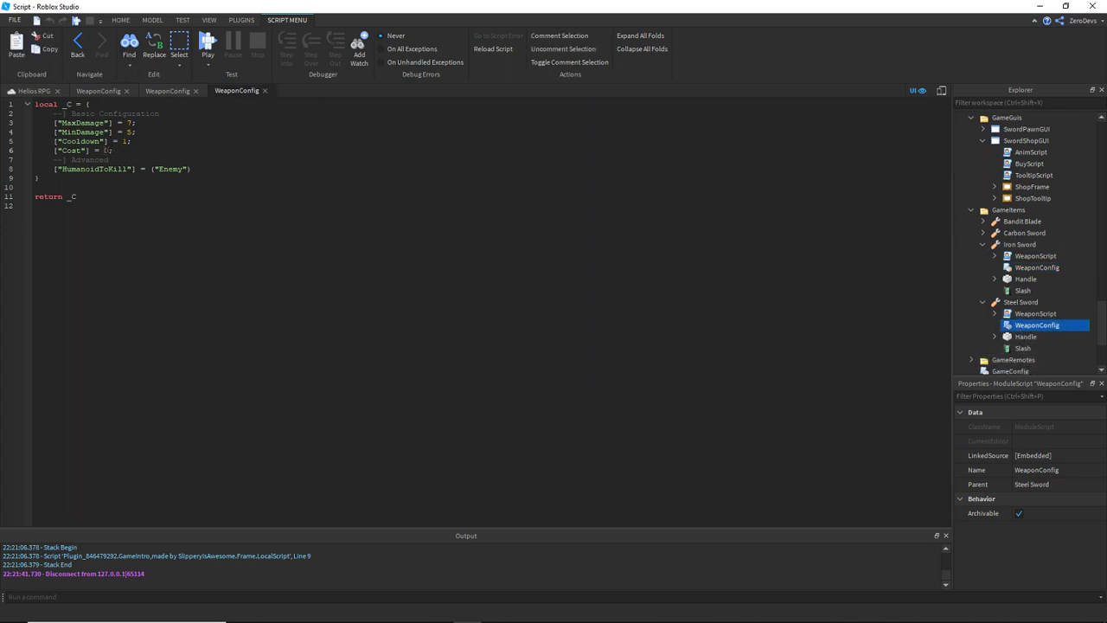
pyautogui.write('150')
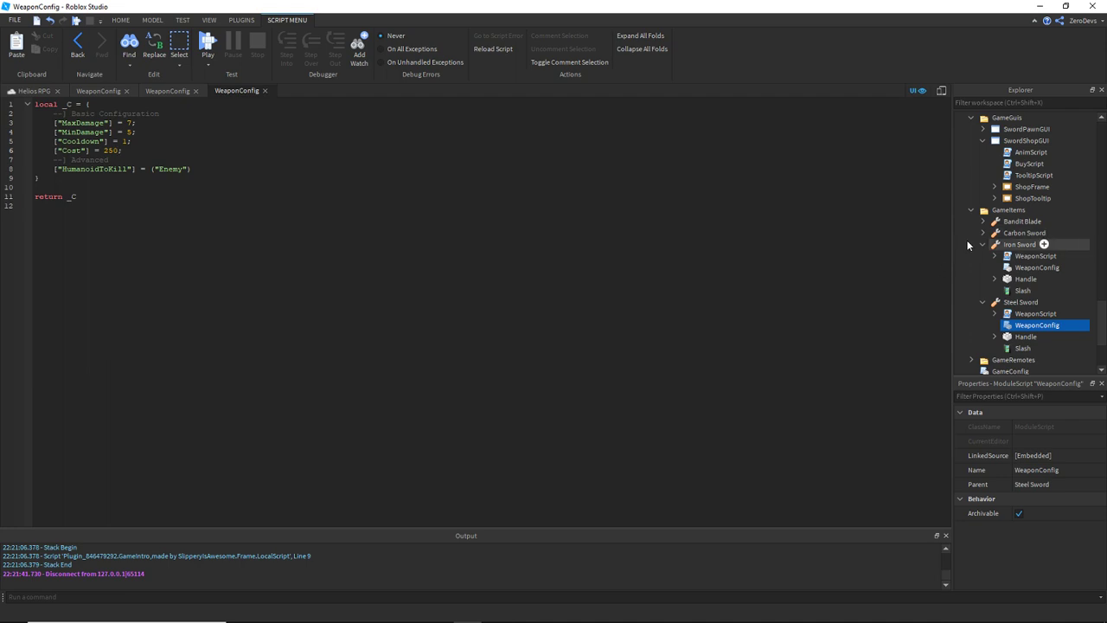
# Set the Cost in the Carbon Sword's WeaponConfig to 500.
pyautogui.click(983, 232)
pyautogui.doubleClick(1021, 212)
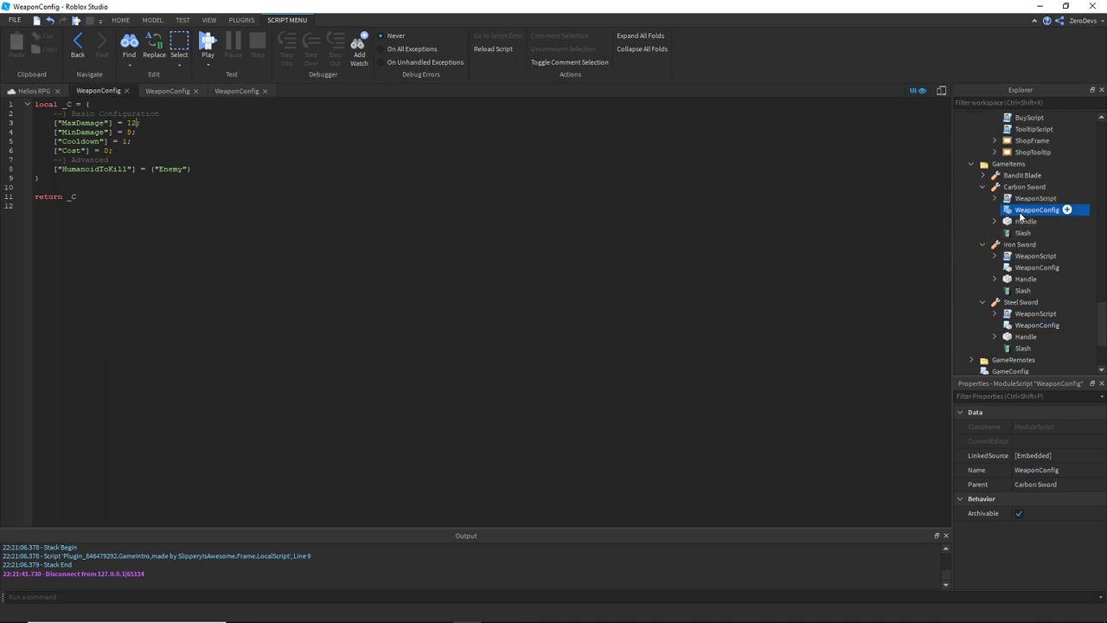
pyautogui.doubleClick(108, 150)
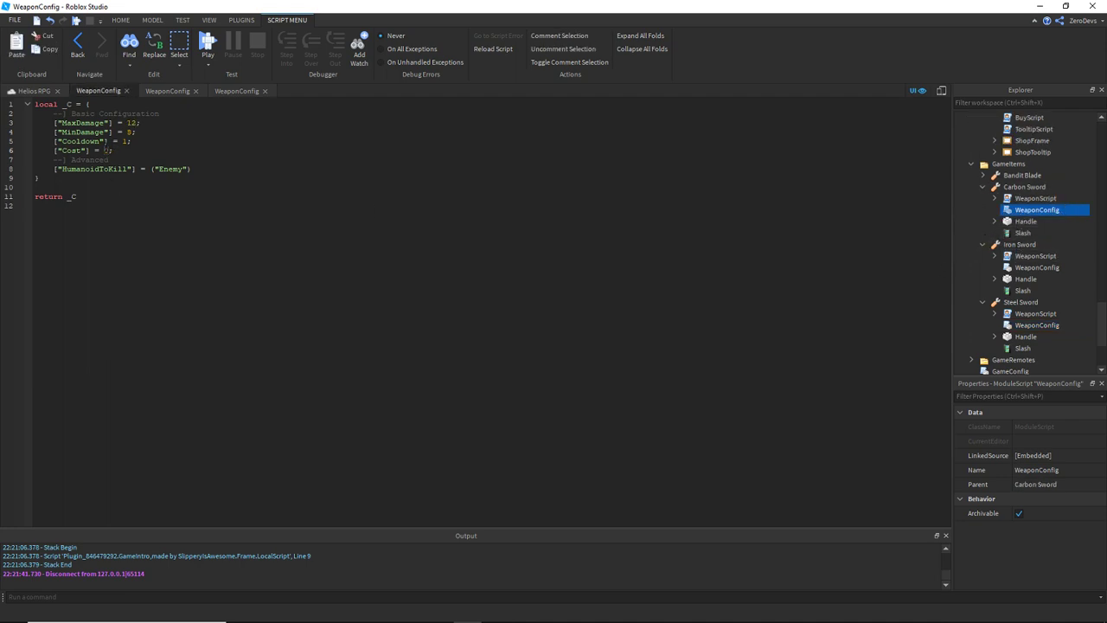
pyautogui.write('450')
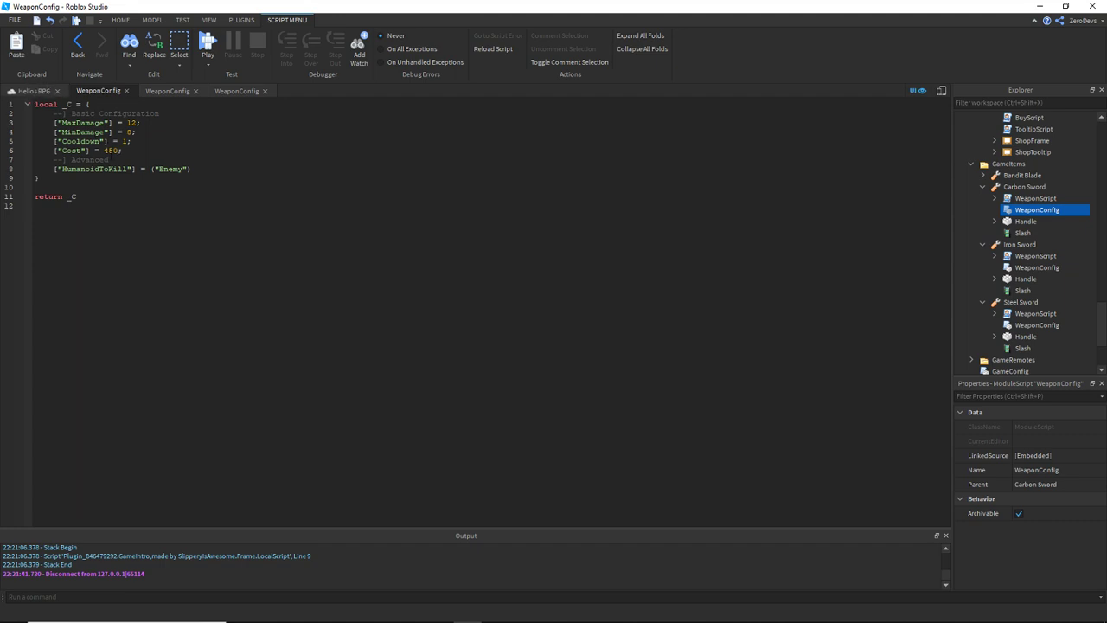
pyautogui.doubleClick(107, 160)
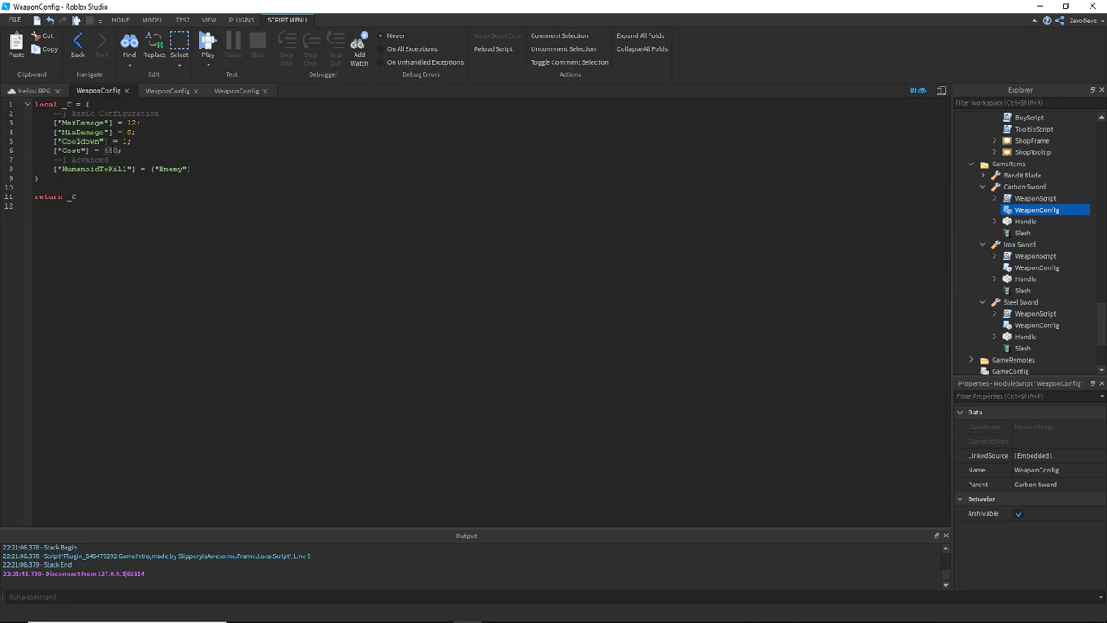
pyautogui.write('500')
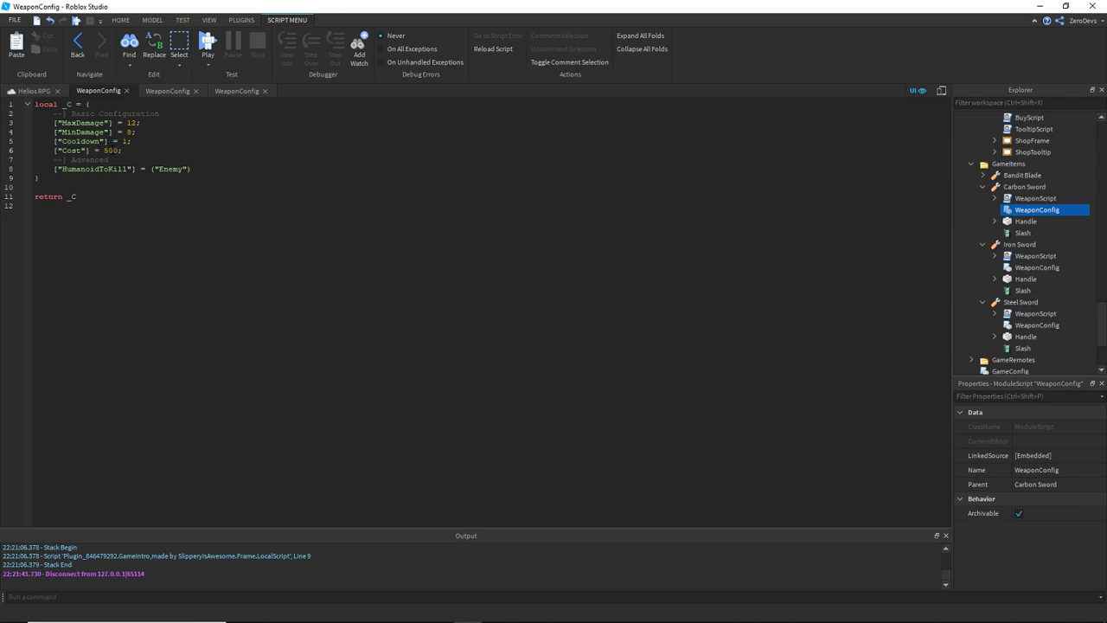
# Update the damage range in the Steel Sword's ToolTip to start at 5 and check it against its WeaponConfig.
pyautogui.click(57, 91)
pyautogui.click(620, 286)
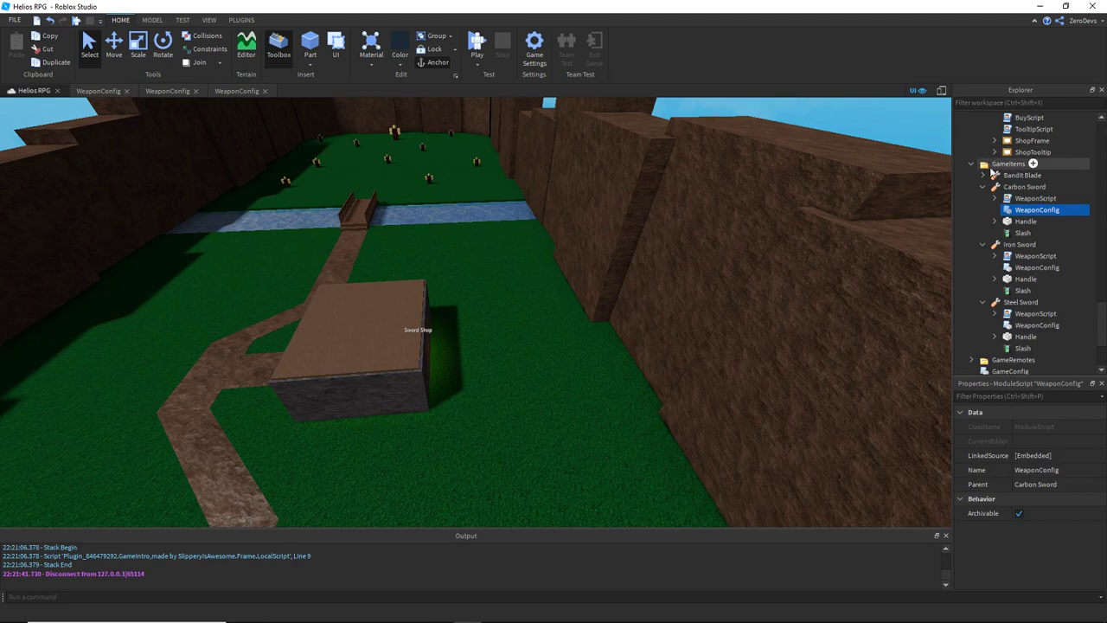
pyautogui.scroll(-1, 1008, 265)
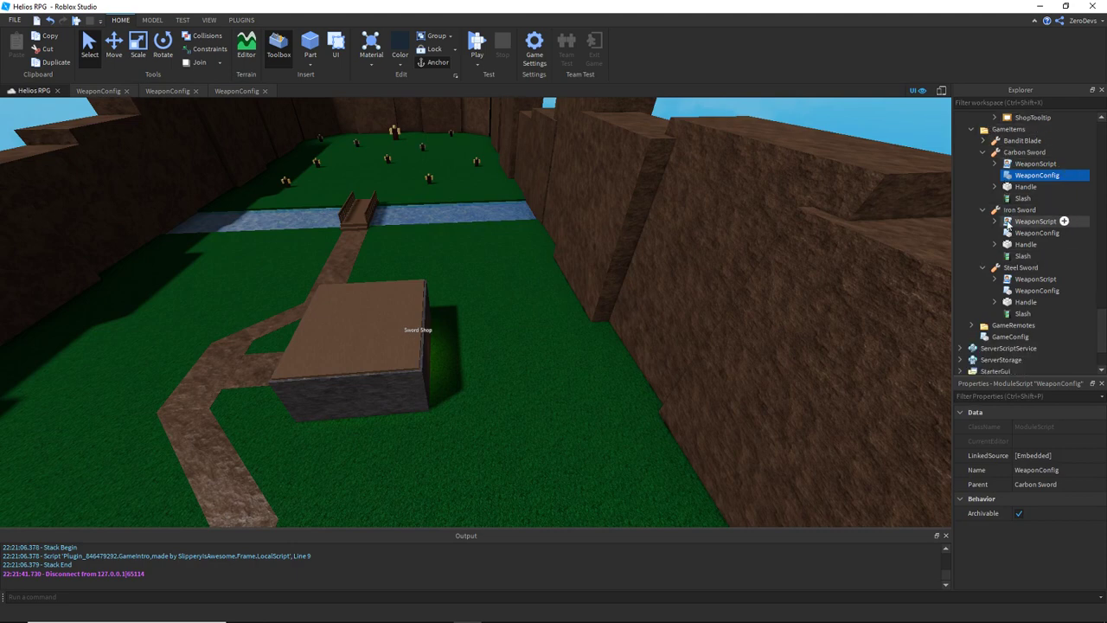
pyautogui.click(1018, 269)
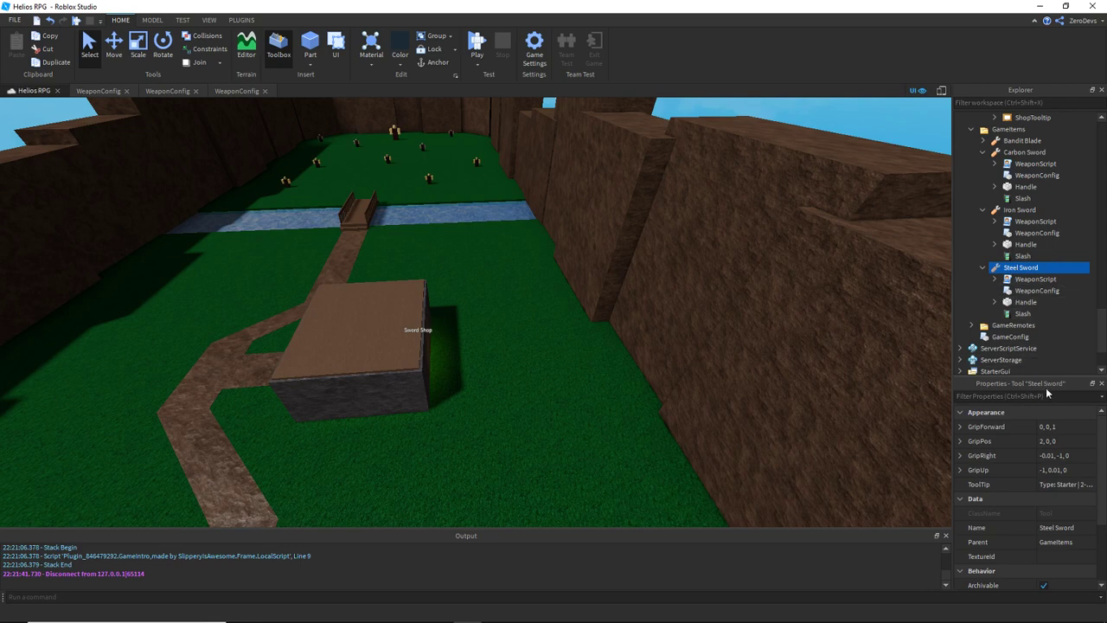
pyautogui.click(1062, 485)
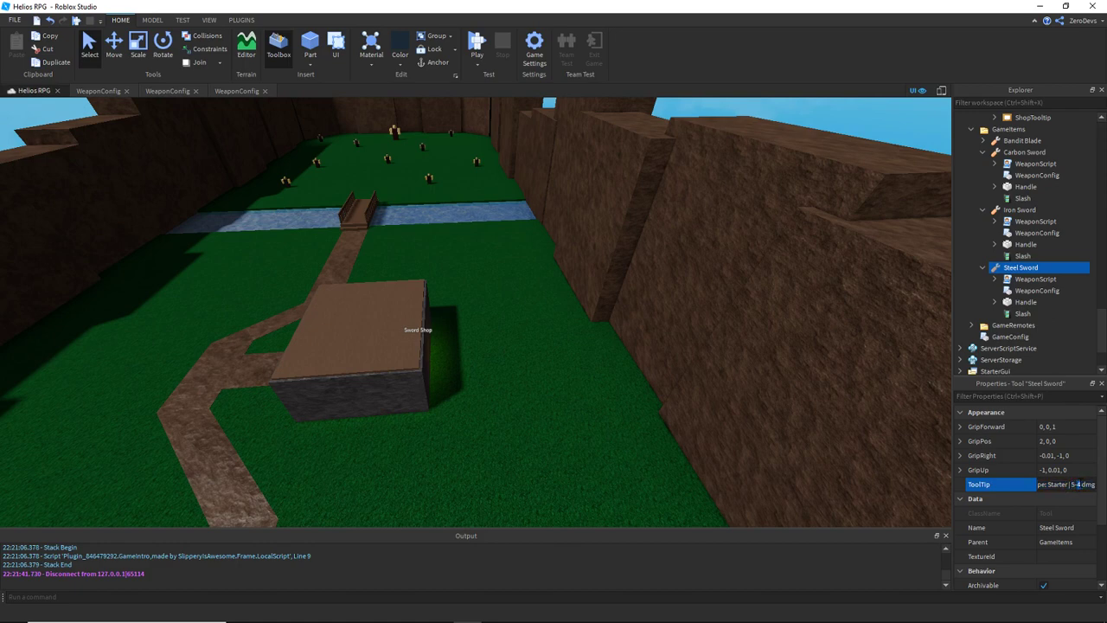
pyautogui.doubleClick(1049, 292)
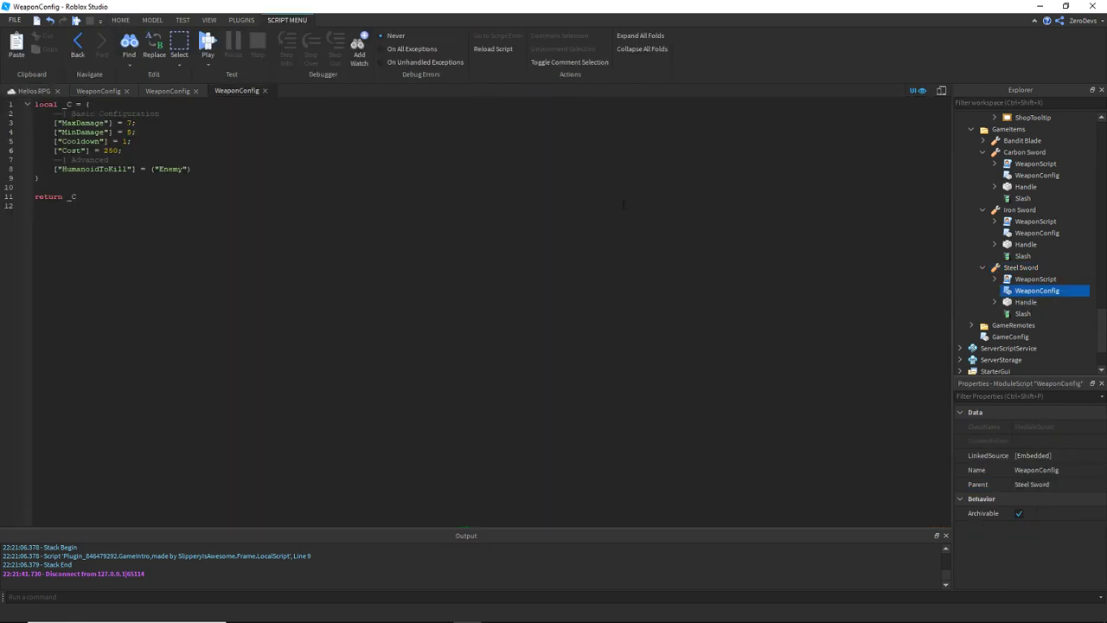
pyautogui.click(40, 93)
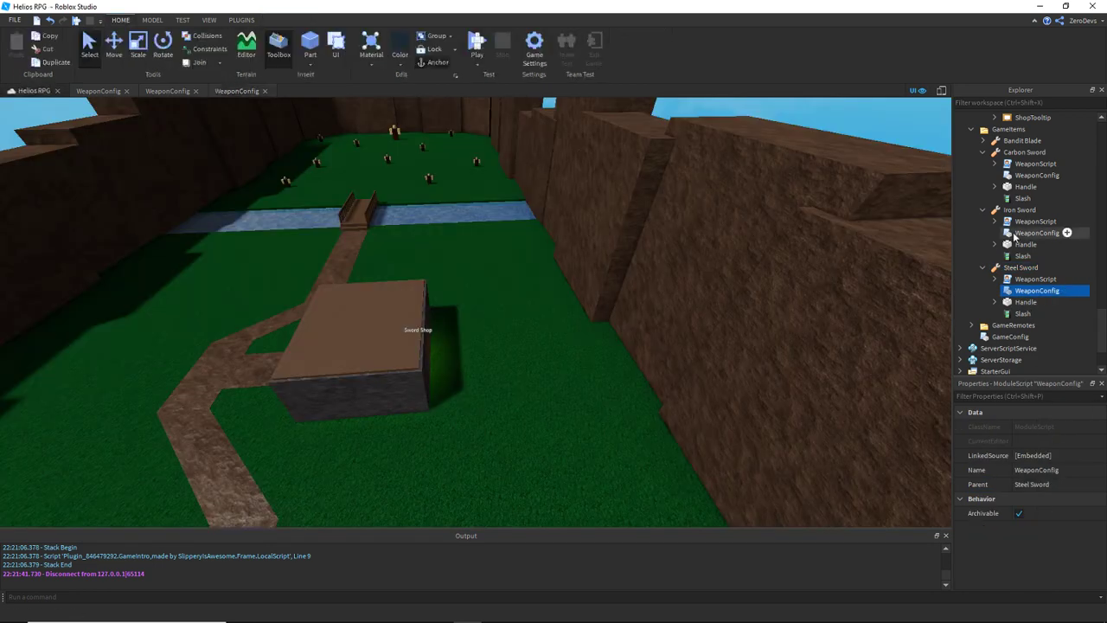
# Check the Carbon Sword's WeaponConfig and update the damage range in its ToolTip to start at 8.
pyautogui.doubleClick(1029, 165)
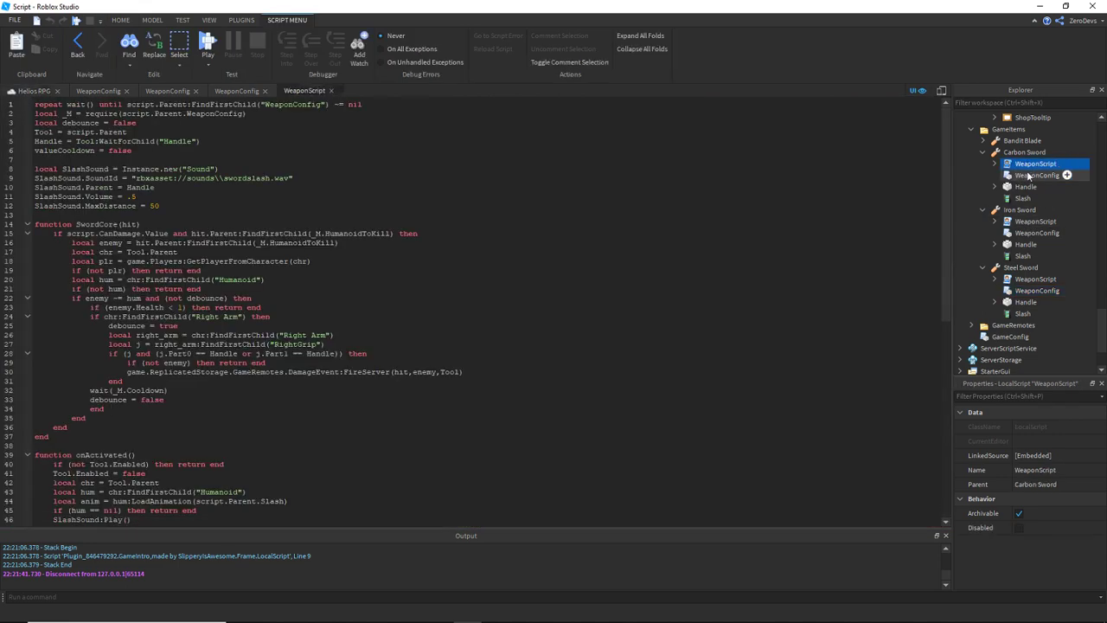
pyautogui.doubleClick(1029, 177)
pyautogui.click(40, 92)
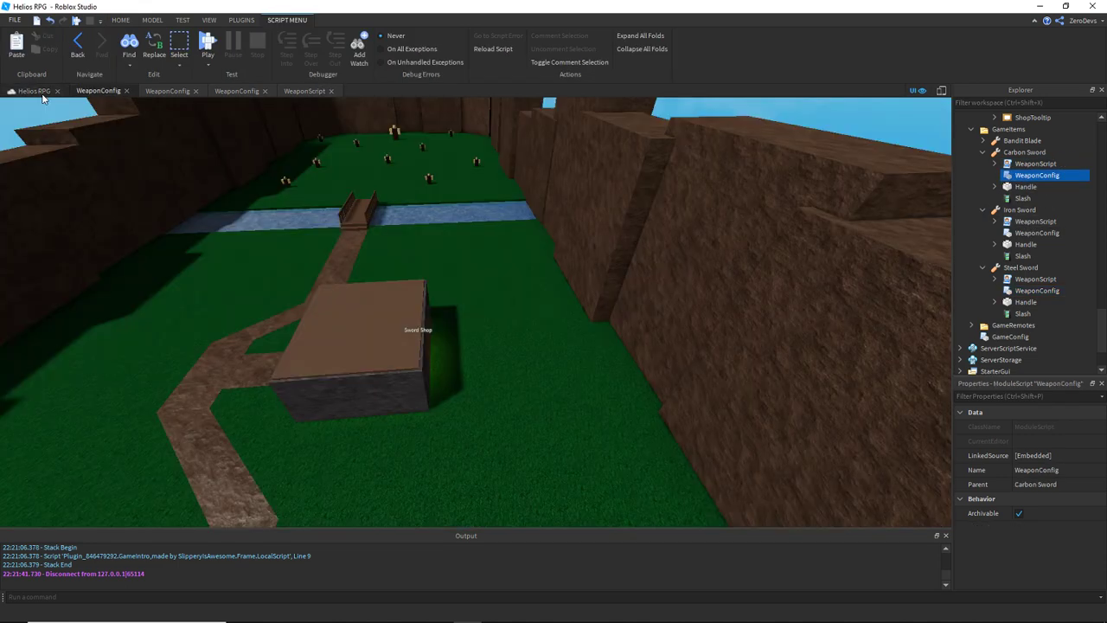
pyautogui.click(1024, 152)
pyautogui.click(1081, 483)
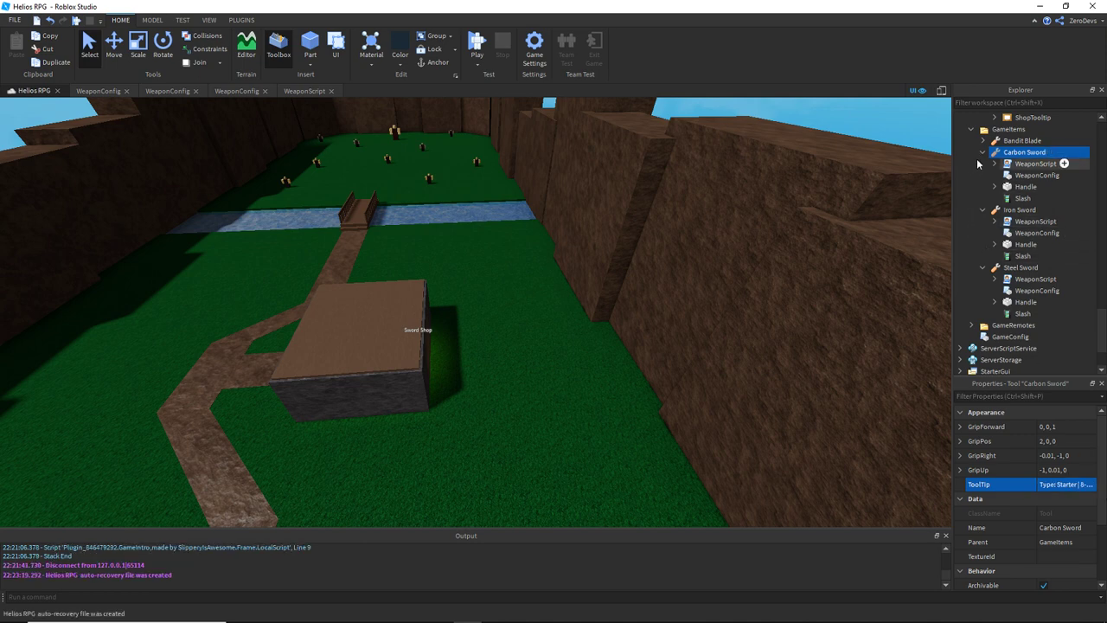
# Collapse the Carbon, Iron and Steel Swords in the GameItems folder.
pyautogui.click(979, 163)
pyautogui.click(982, 153)
pyautogui.click(983, 167)
pyautogui.click(984, 198)
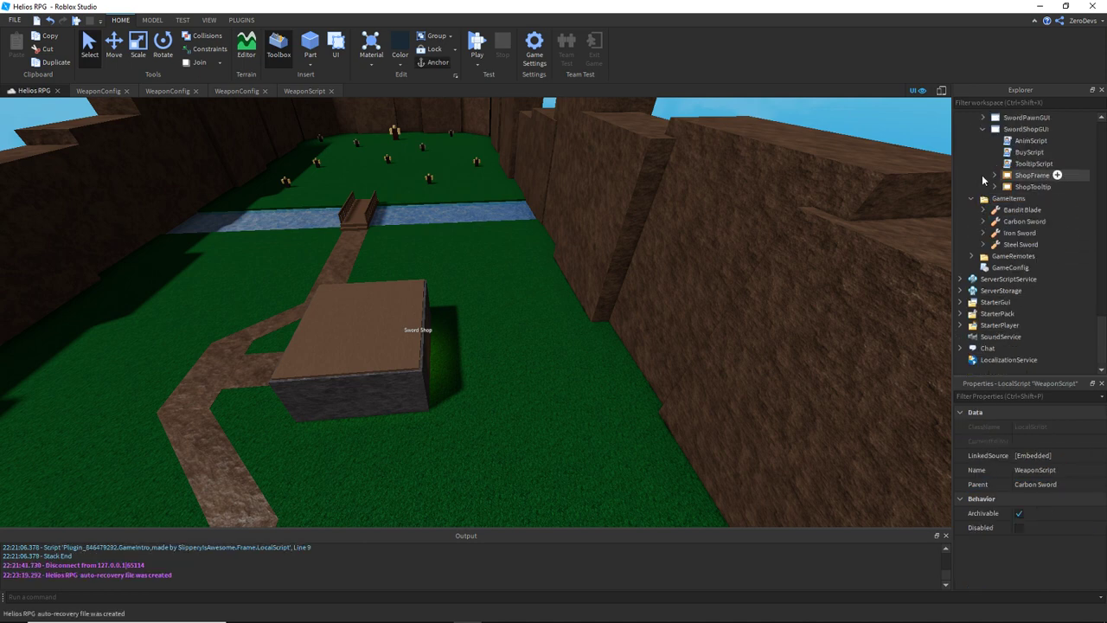
# Update the Bandit Blade's ToolTip damage range to match the minimum of 11 and maximum of 15 in its WeaponConfig.
pyautogui.click(983, 210)
pyautogui.doubleClick(1037, 233)
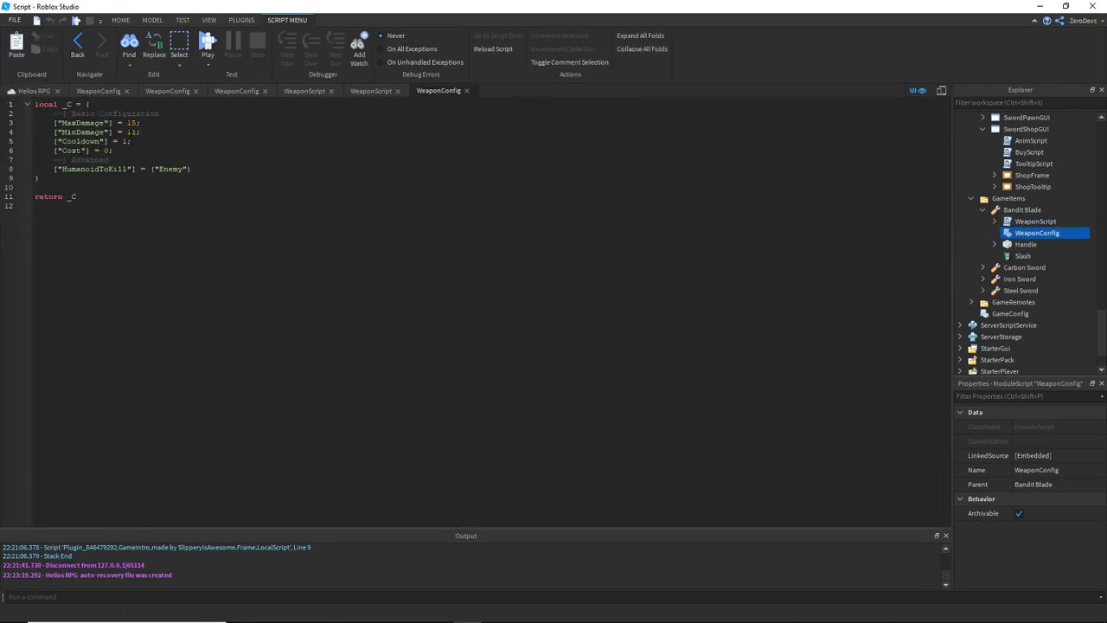
pyautogui.click(33, 90)
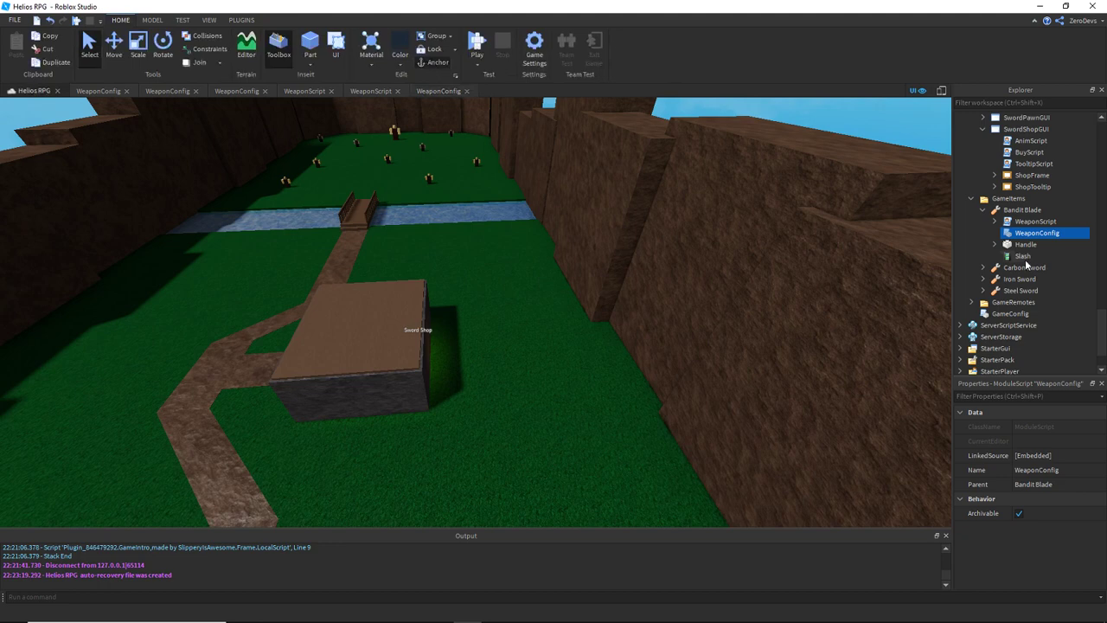
pyautogui.click(1022, 209)
pyautogui.click(1066, 484)
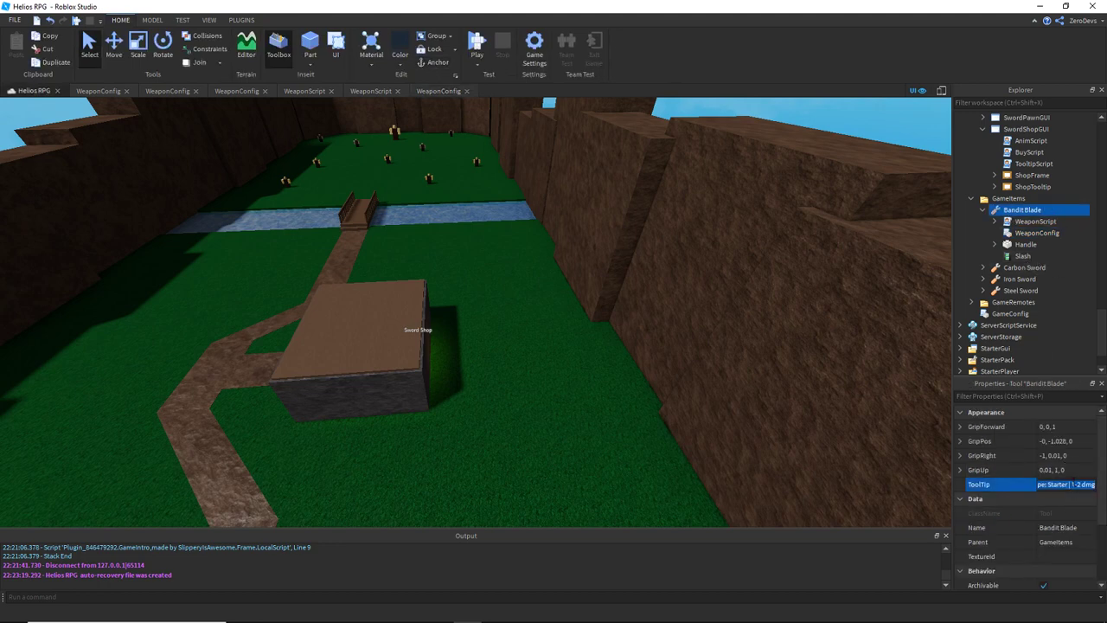
pyautogui.doubleClick(1082, 484)
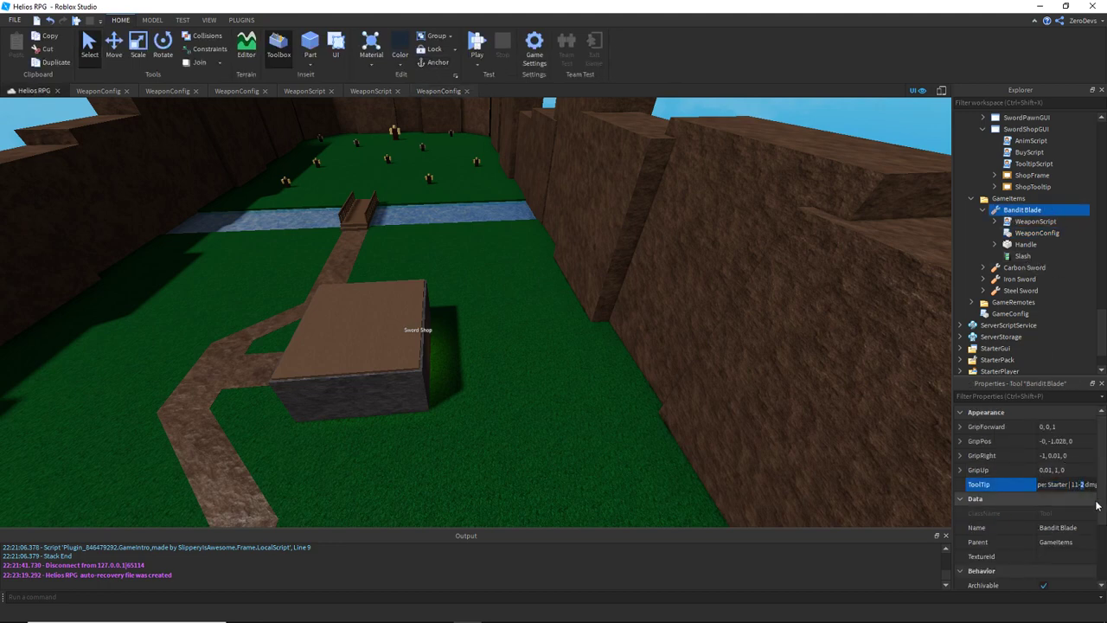
pyautogui.write('5')
pyautogui.click(984, 210)
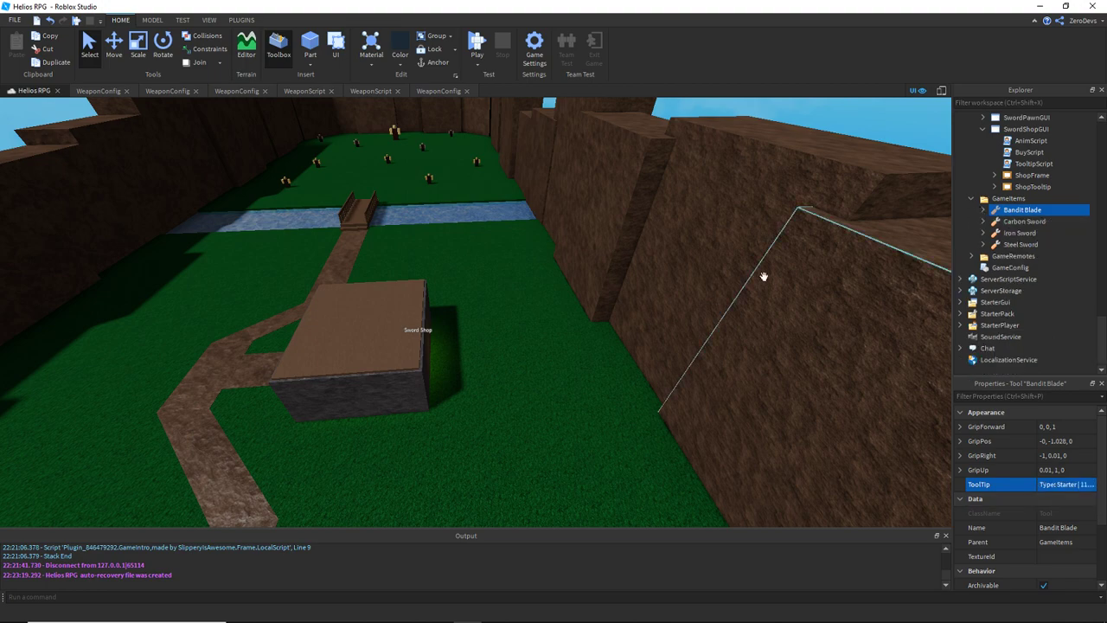
# Fly over the bandit field to look at the Bandit King, and return to the Sword Shop entrance.
pyautogui.moveTo(766, 272); pyautogui.dragTo(733, 234, button='right')
pyautogui.click(733, 233)
pyautogui.press('w')
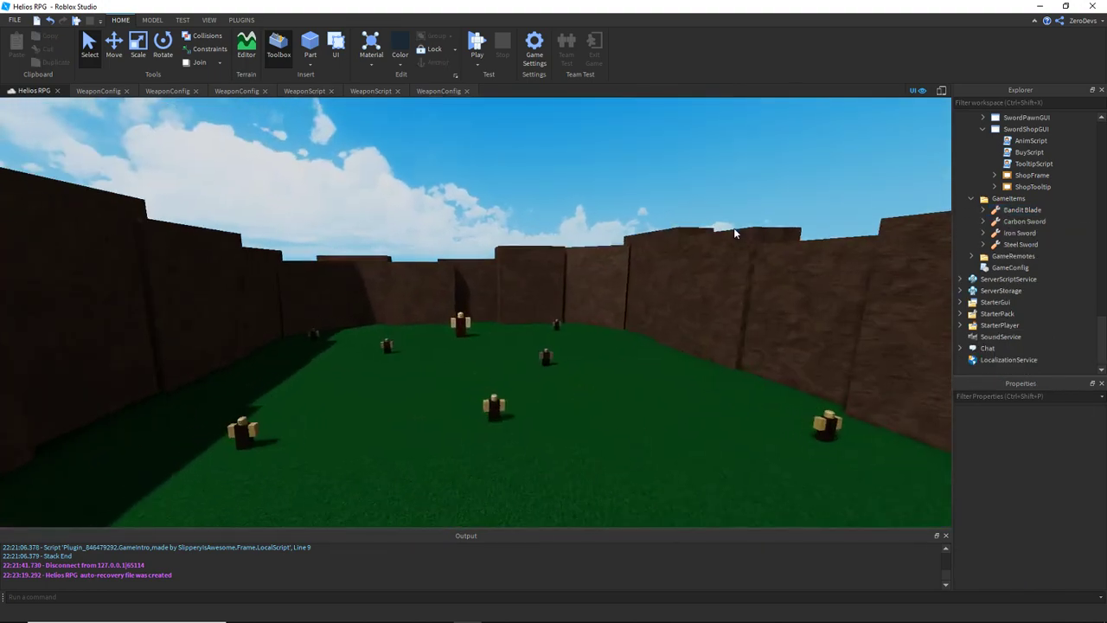
pyautogui.moveTo(458, 378); pyautogui.dragTo(543, 424, button='right')
pyautogui.press('s')
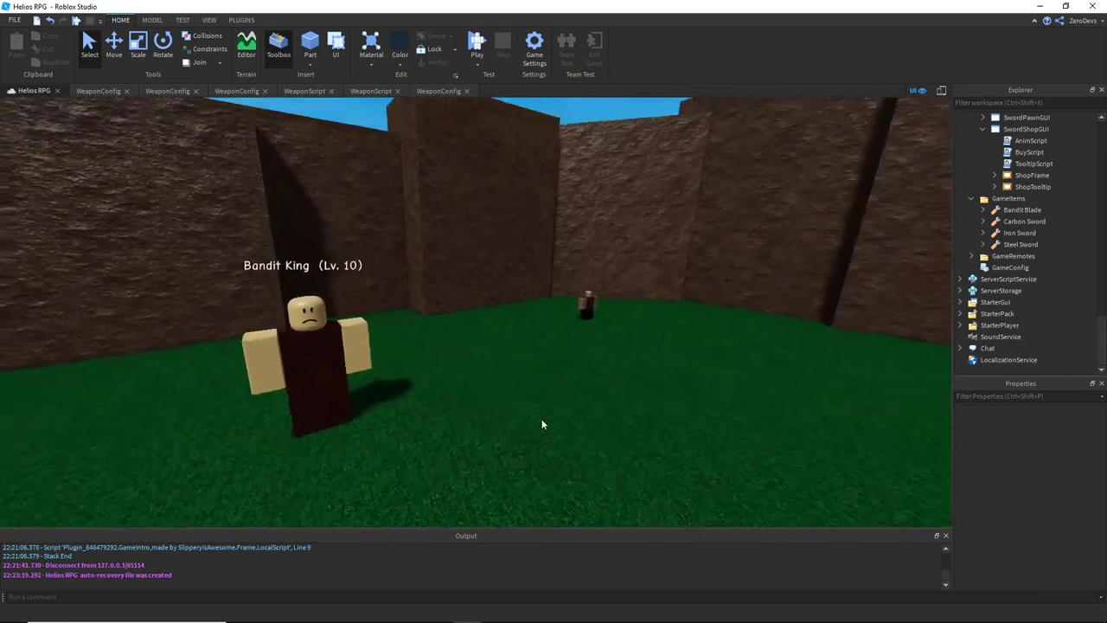
pyautogui.press('w')
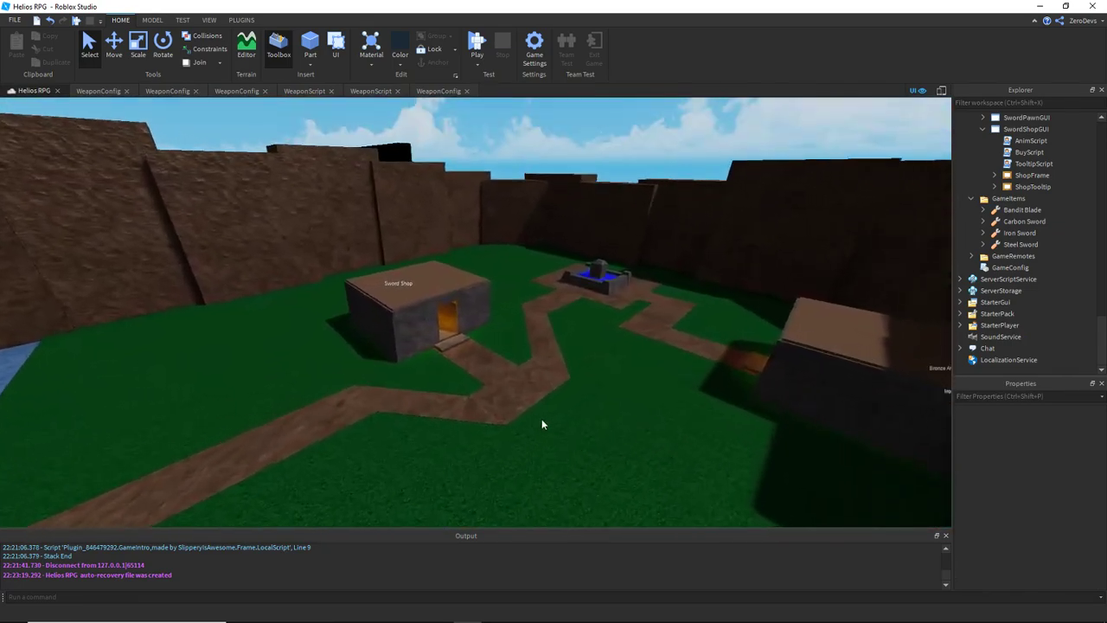
pyautogui.moveTo(543, 423); pyautogui.dragTo(459, 104, button='right')
pyautogui.press('s')
pyautogui.press('w')
pyautogui.press('a')
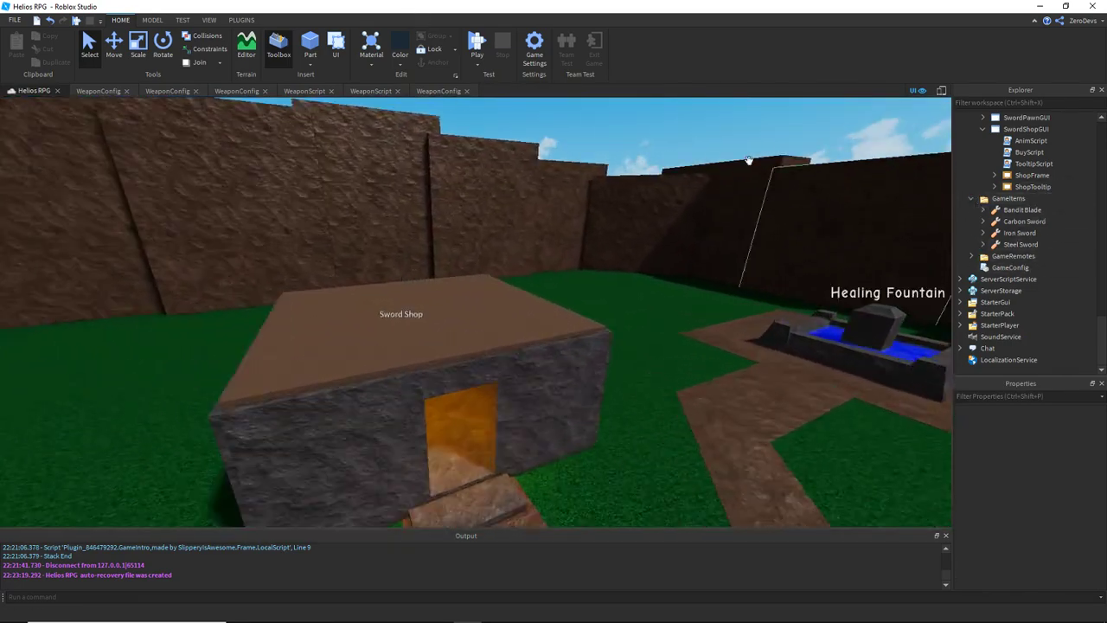
# Playtest the Sword Shop by walking up to the shopkeeper, checking the Iron Sword entry in the shop window, and ending the test.
pyautogui.click(477, 44)
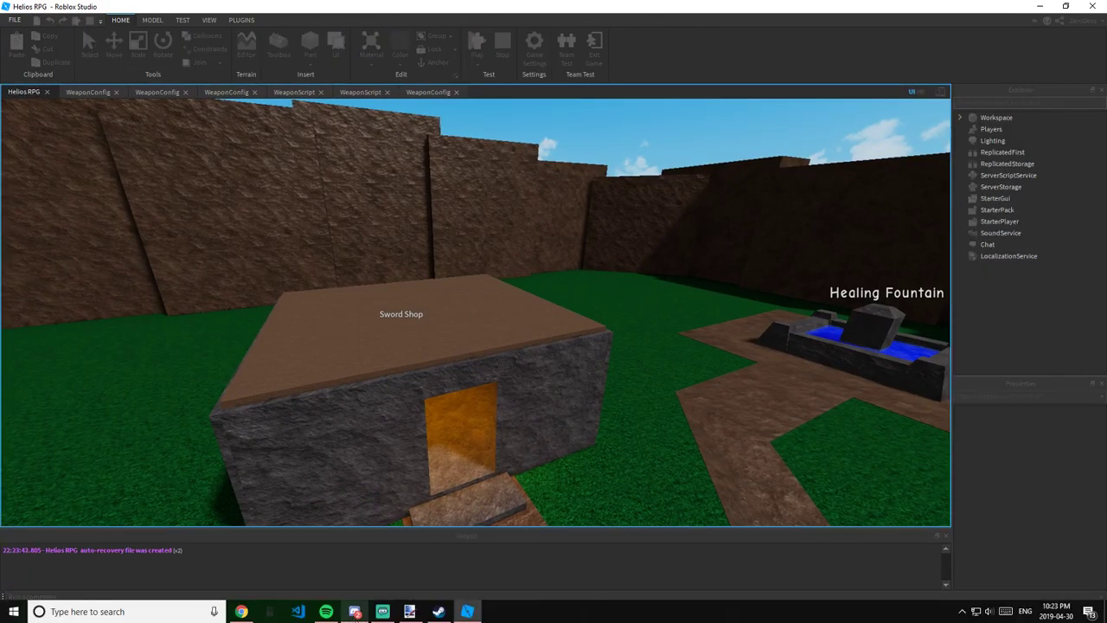
pyautogui.moveTo(354, 612)
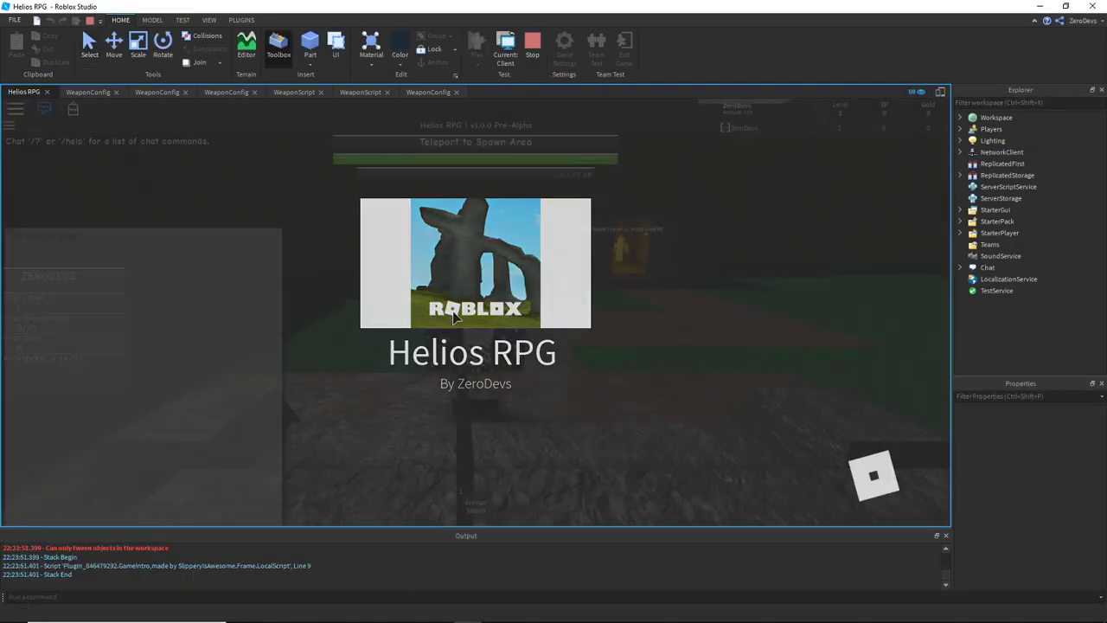
pyautogui.press('w')
pyautogui.press('d')
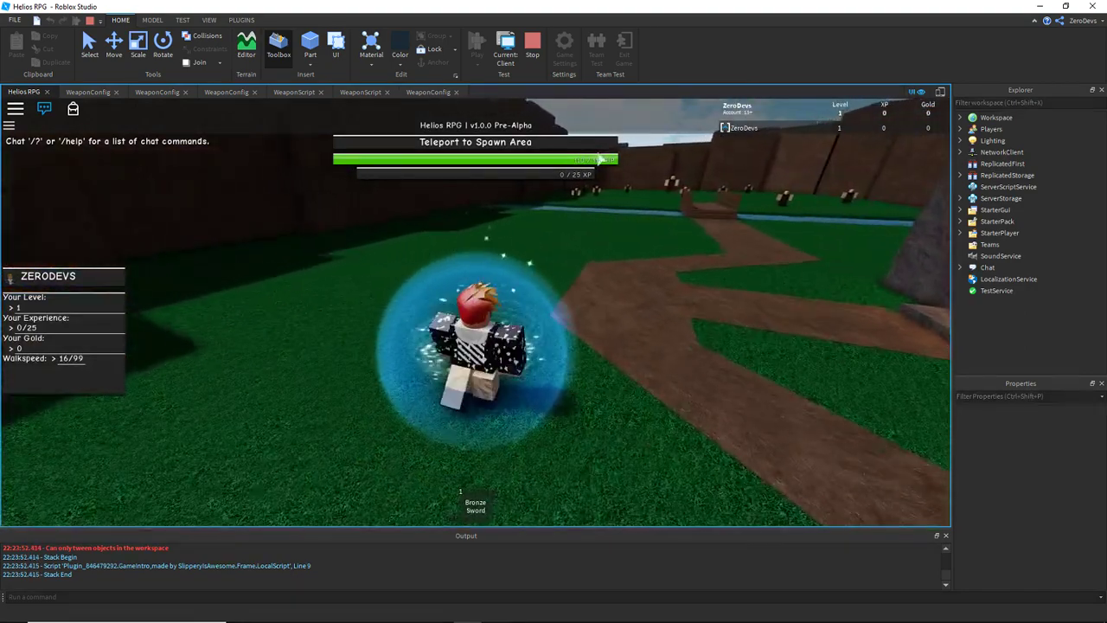
pyautogui.press('d')
pyautogui.moveTo(533, 180); pyautogui.dragTo(575, 199, button='right')
pyautogui.press('w')
pyautogui.press('w')
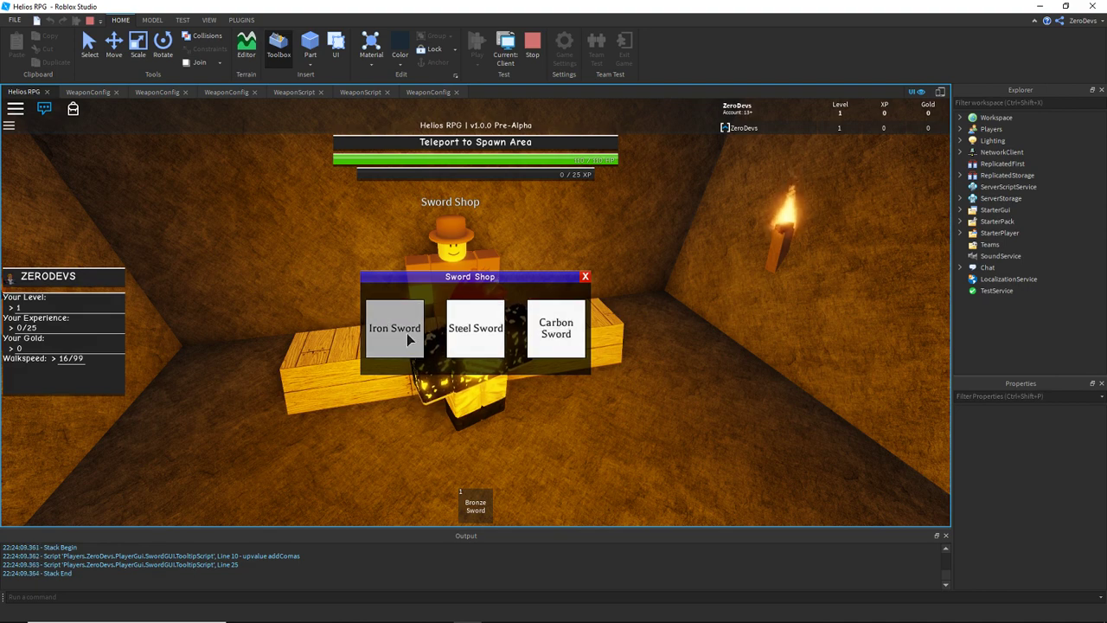
pyautogui.click(586, 276)
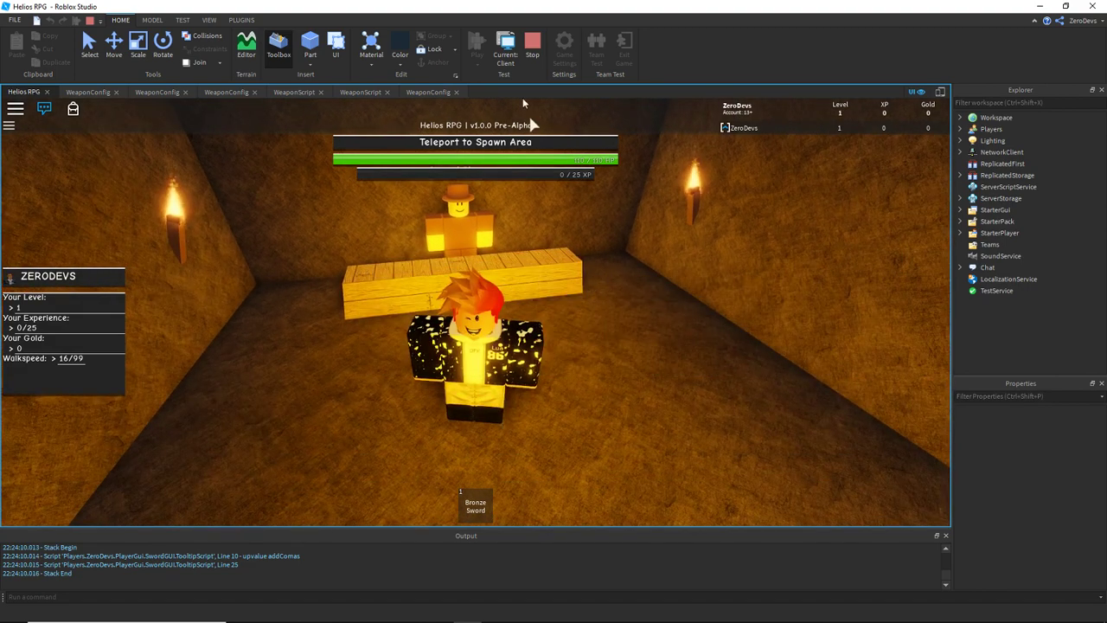
pyautogui.click(526, 42)
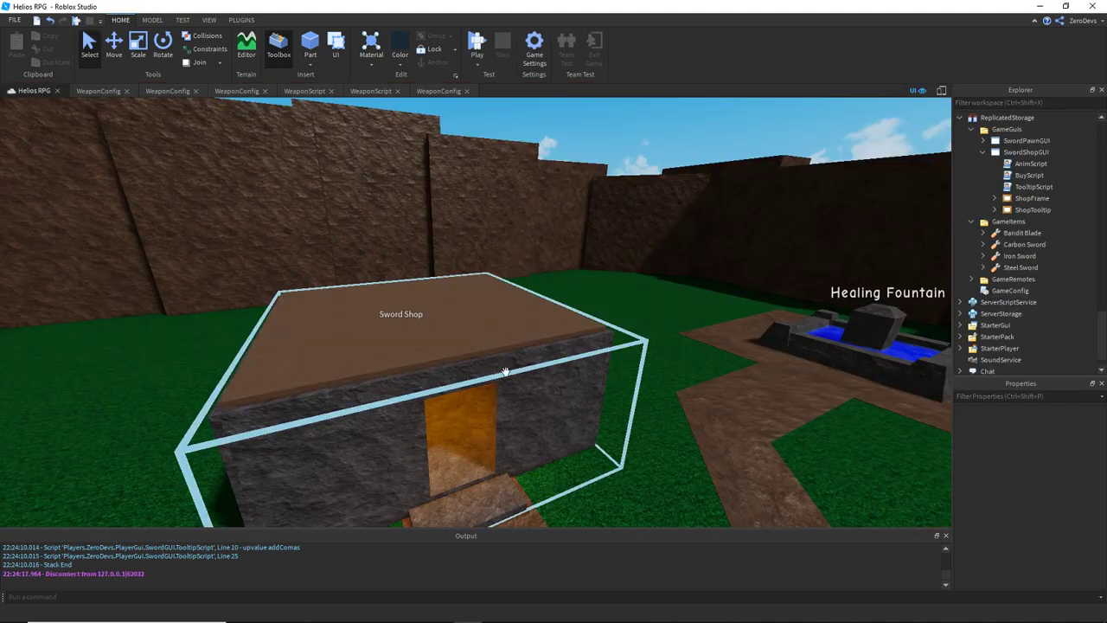
# Add the price [100 Gold] to the text of the Iron Sword's BuyButton01 in the SwordShopGUI.
pyautogui.scroll(10, 504, 371)
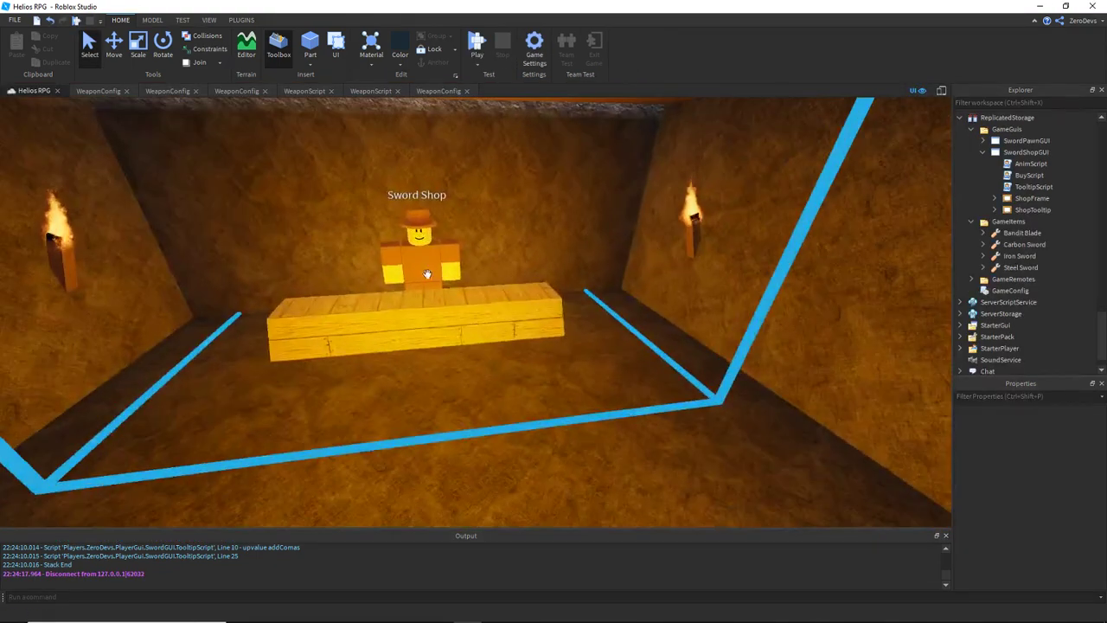
pyautogui.scroll(3, 427, 274)
pyautogui.scroll(-1, 1031, 270)
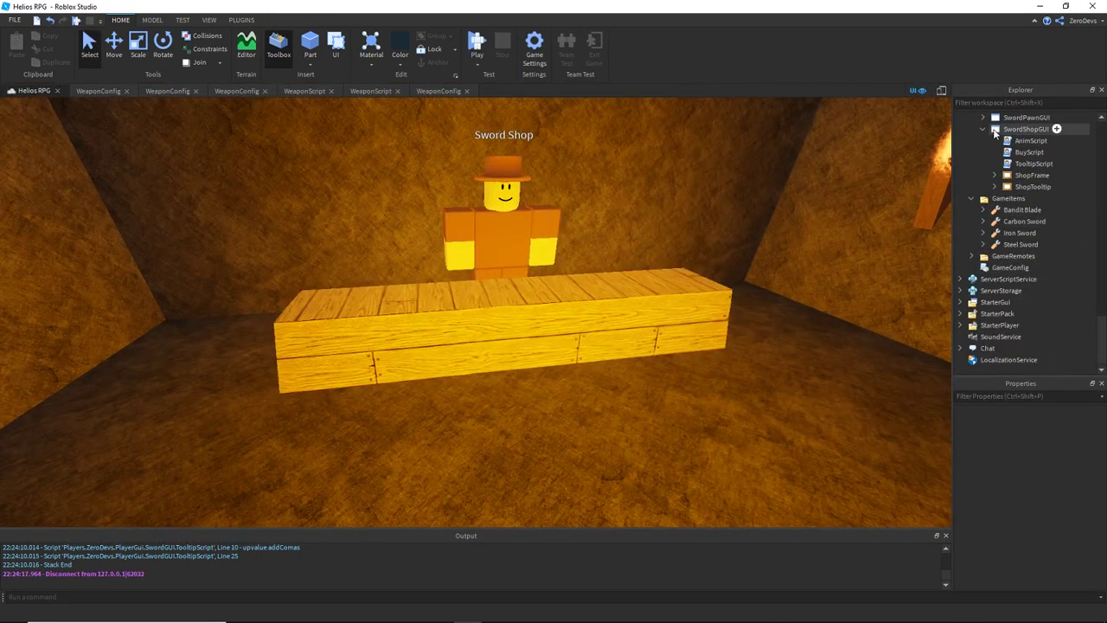
pyautogui.click(994, 175)
pyautogui.click(1006, 187)
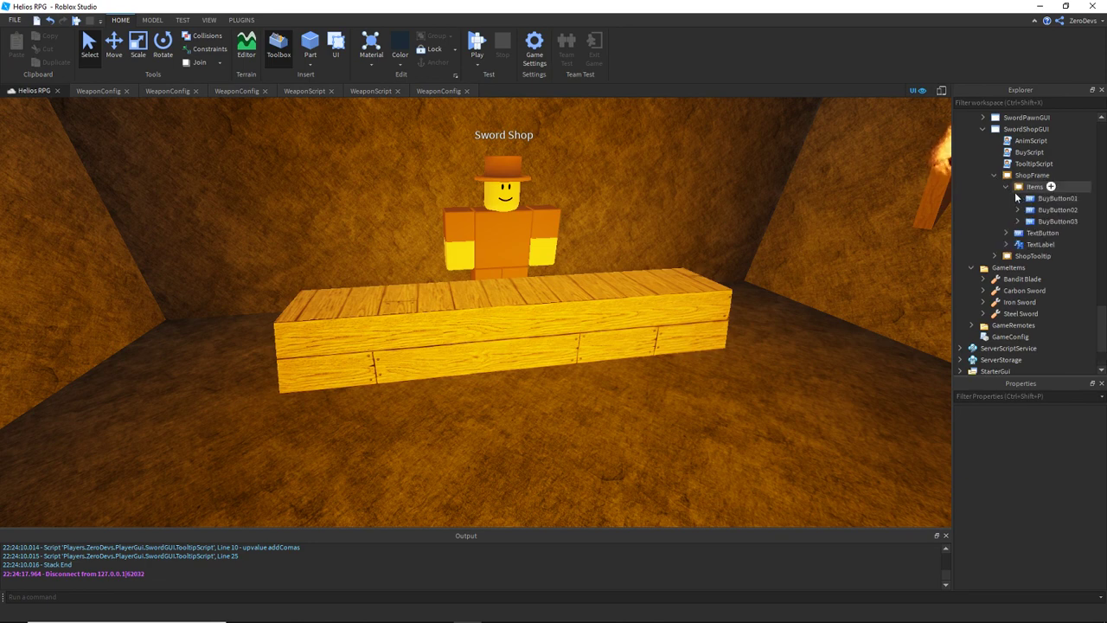
pyautogui.click(1054, 198)
pyautogui.scroll(-5, 1072, 519)
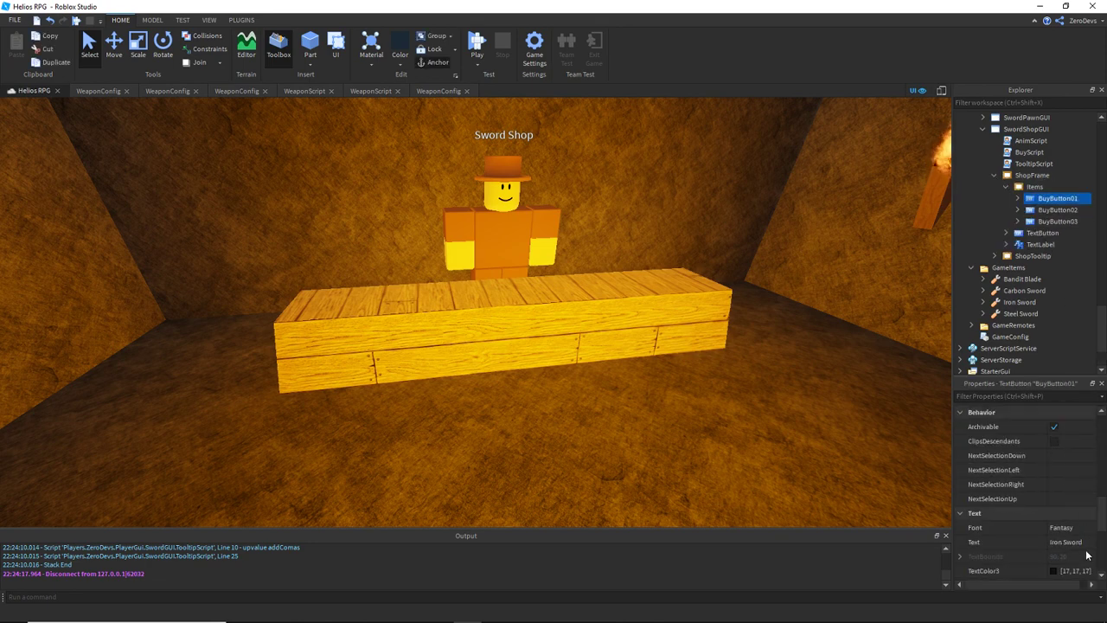
pyautogui.click(1080, 542)
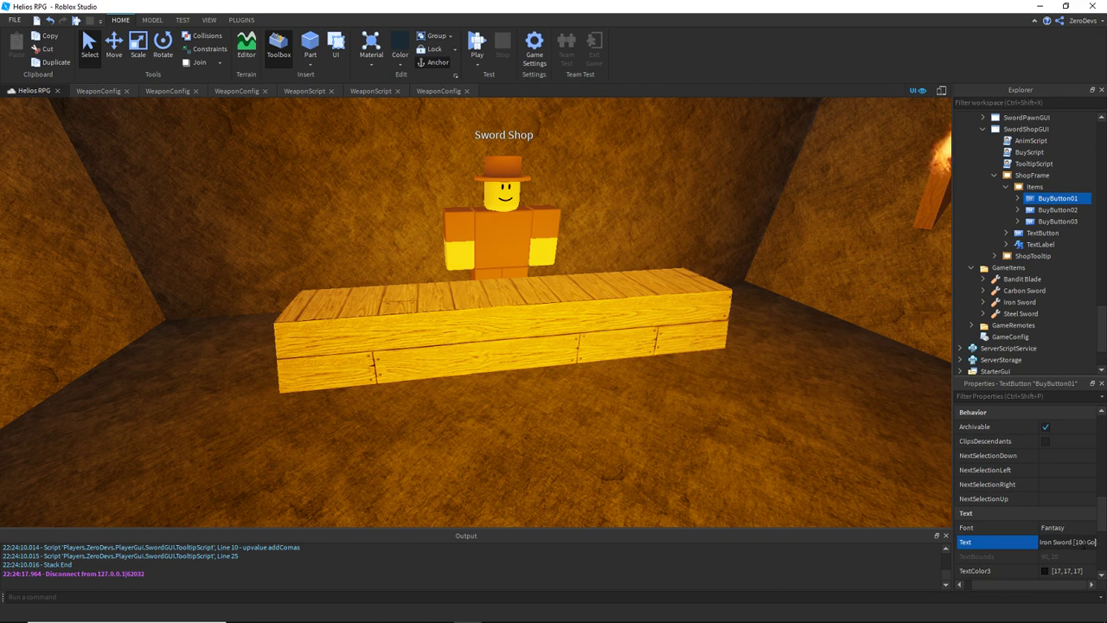
# Add the price [250 Gold] to the text of the Steel Sword's BuyButton02.
pyautogui.click(1056, 210)
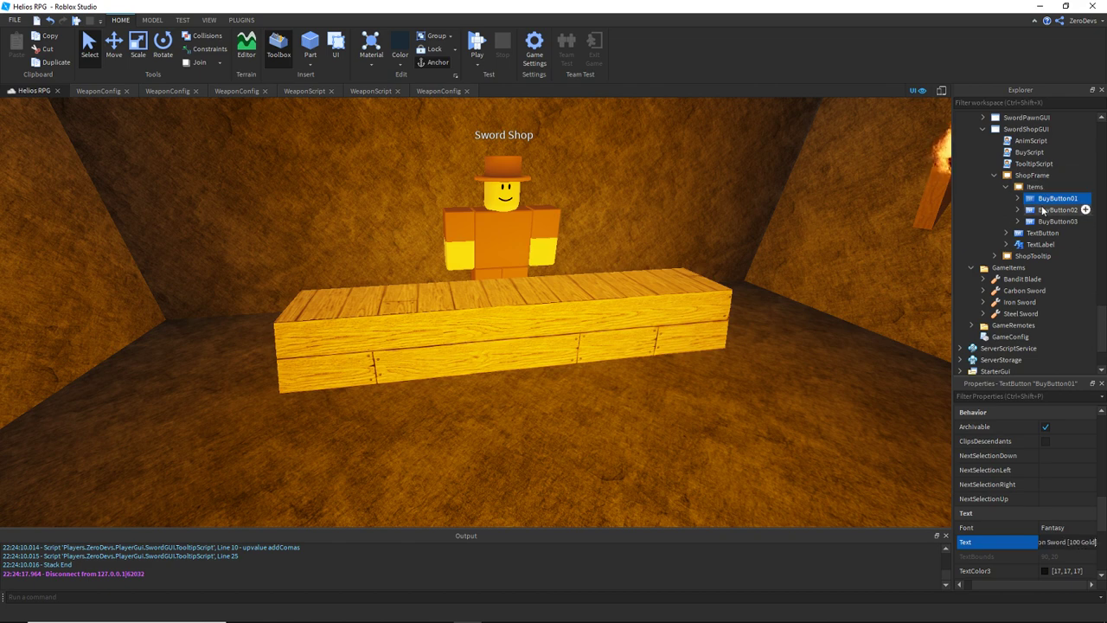
pyautogui.click(1081, 542)
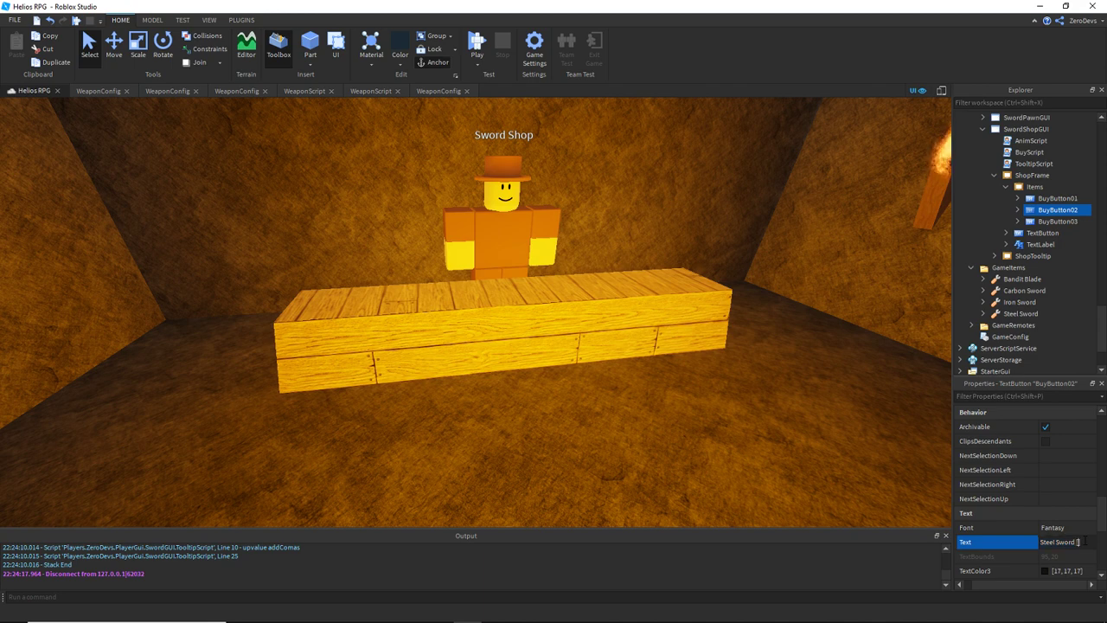
pyautogui.write('[250 Gold]')
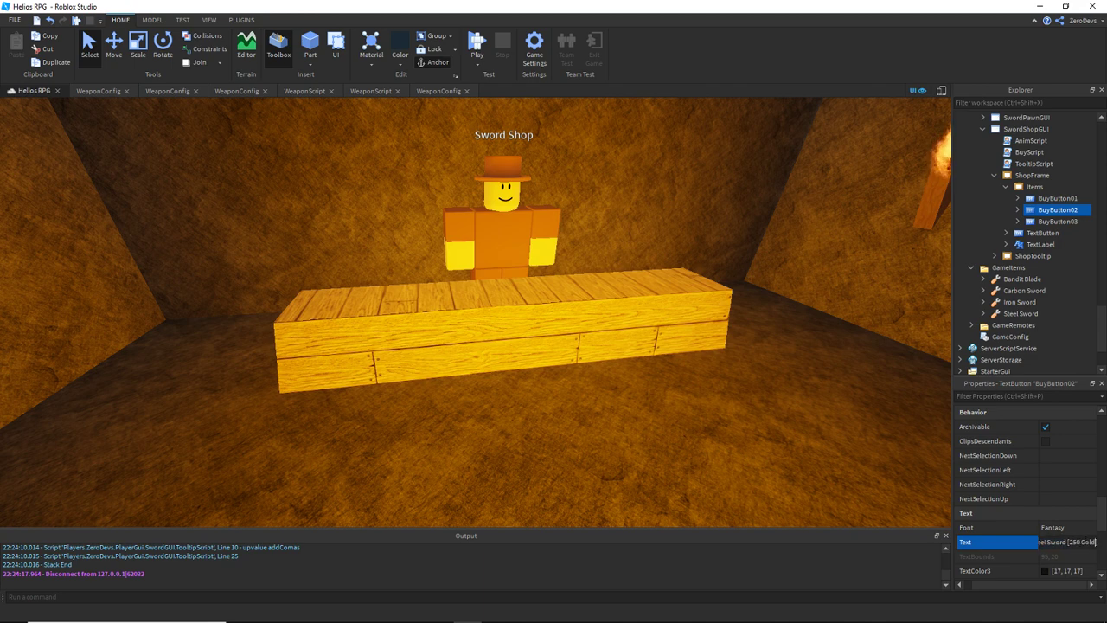
# Add the price [450 Gold] to the text of the Carbon Sword's BuyButton03.
pyautogui.click(1057, 222)
pyautogui.click(1081, 542)
pyautogui.click(1088, 545)
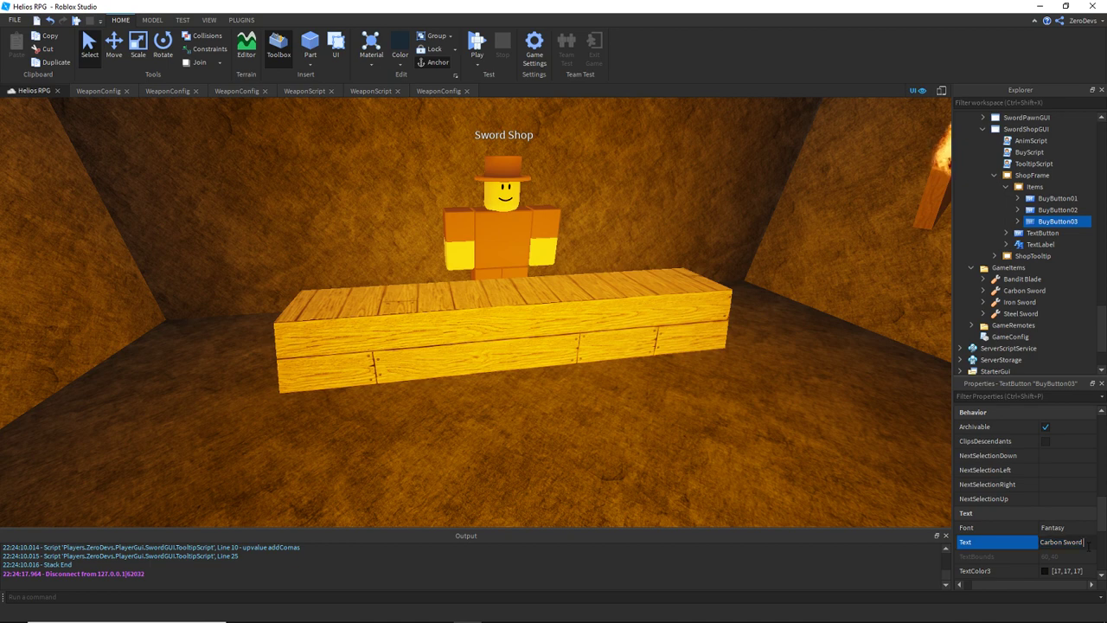
pyautogui.write('[500 Gold]')
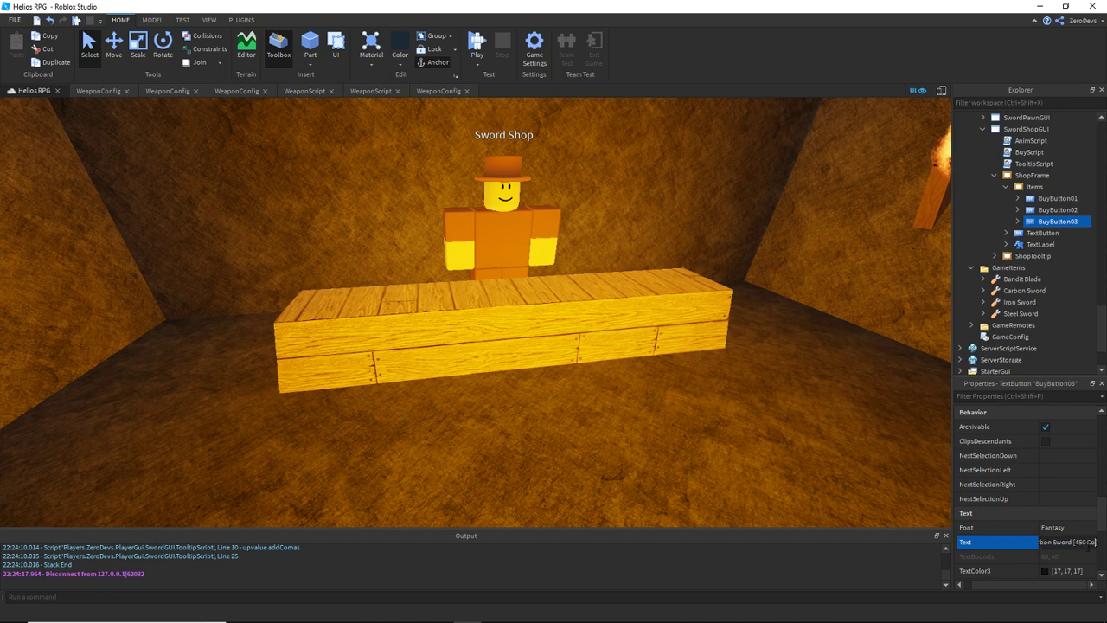
pyautogui.press('Return')
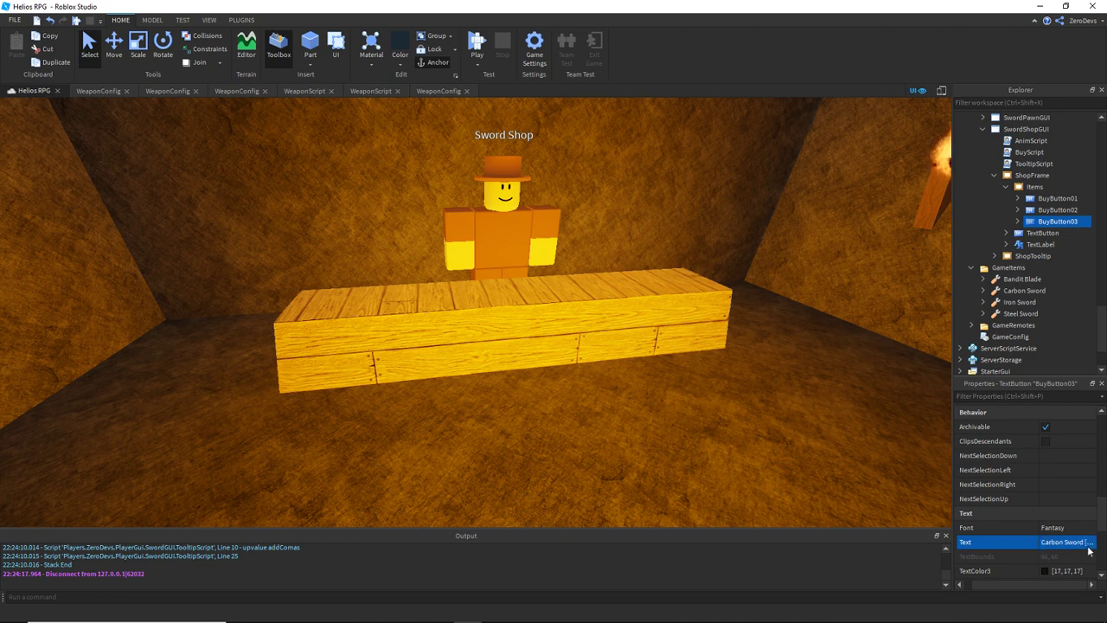
# Collapse the SwordShopGUI hierarchy and the GameGuis and GameItems folders in ReplicatedStorage.
pyautogui.click(1006, 187)
pyautogui.click(994, 180)
pyautogui.click(983, 129)
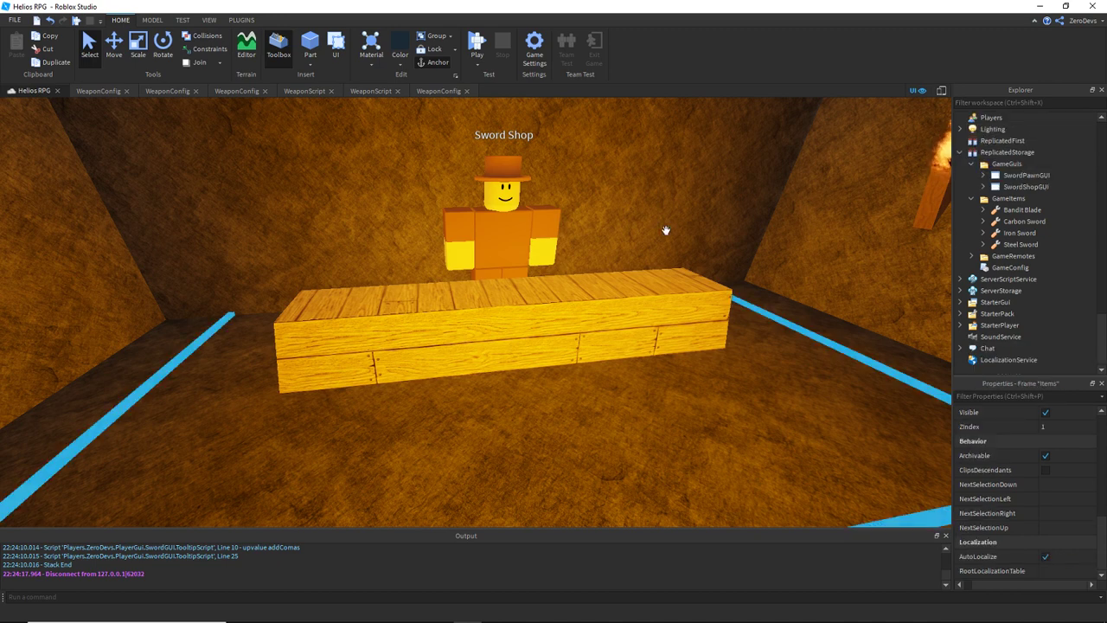
pyautogui.moveTo(667, 230); pyautogui.dragTo(761, 242, button='right')
pyautogui.click(971, 200)
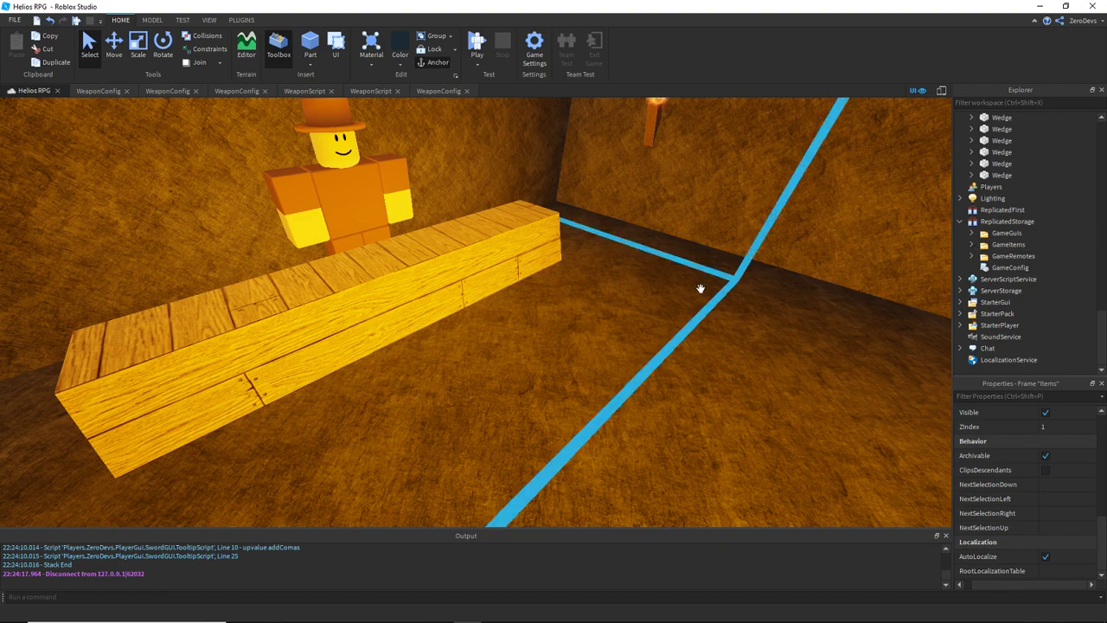
# Fly out of the Sword Shop and over the village to look at the armor shop, paths, fountain and bridge.
pyautogui.scroll(-6, 700, 290)
pyautogui.moveTo(700, 290); pyautogui.dragTo(682, 234, button='right')
pyautogui.scroll(-8, 700, 292)
pyautogui.press('s')
pyautogui.press('a')
pyautogui.press('w')
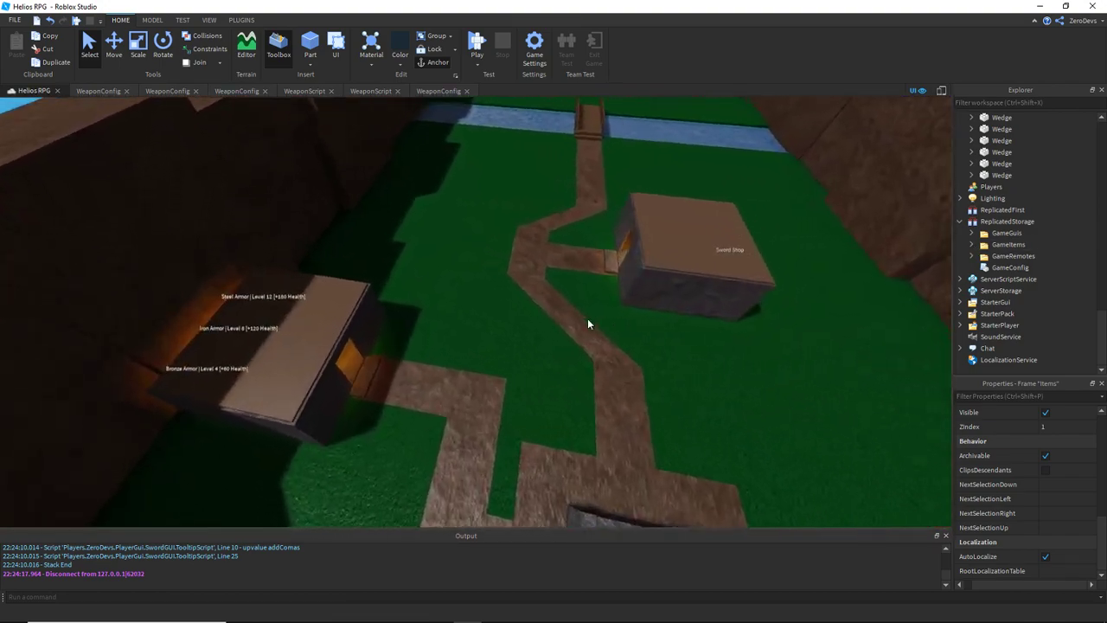
pyautogui.moveTo(375, 619)
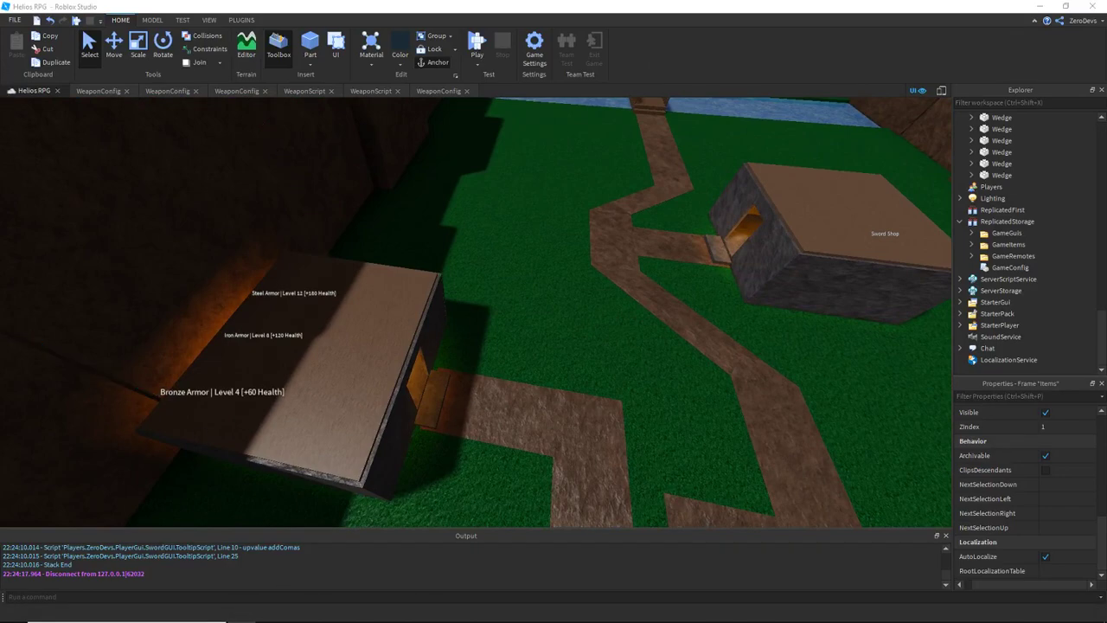
pyautogui.moveTo(797, 297); pyautogui.dragTo(803, 286, button='right')
pyautogui.press('w')
pyautogui.press('d')
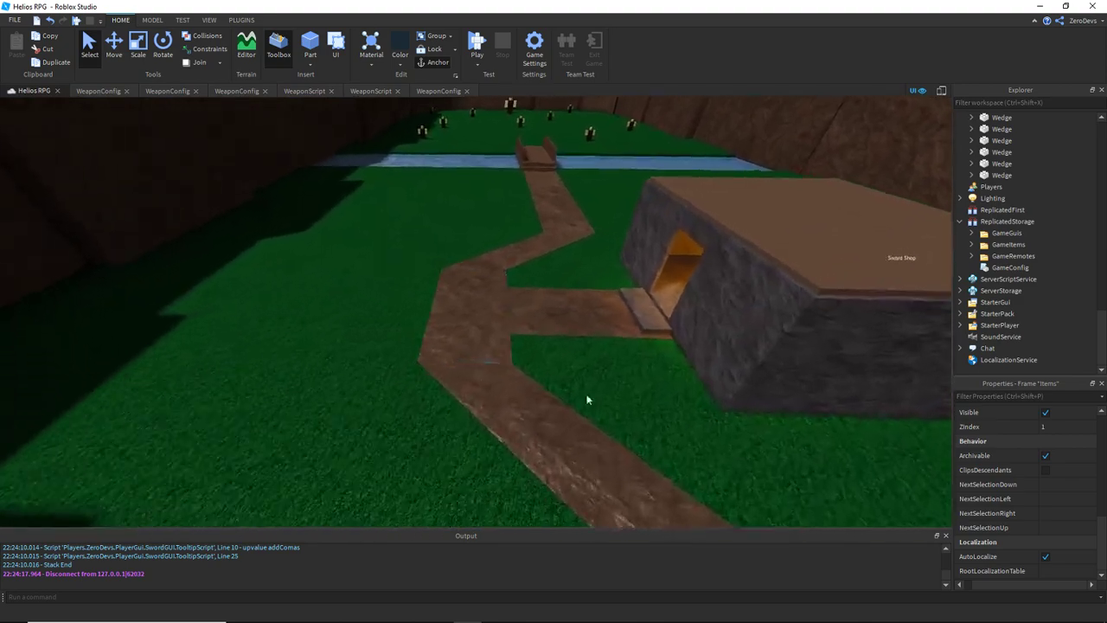
pyautogui.moveTo(588, 398); pyautogui.dragTo(679, 416, button='right')
pyautogui.press('w')
pyautogui.press('s')
pyautogui.press('d')
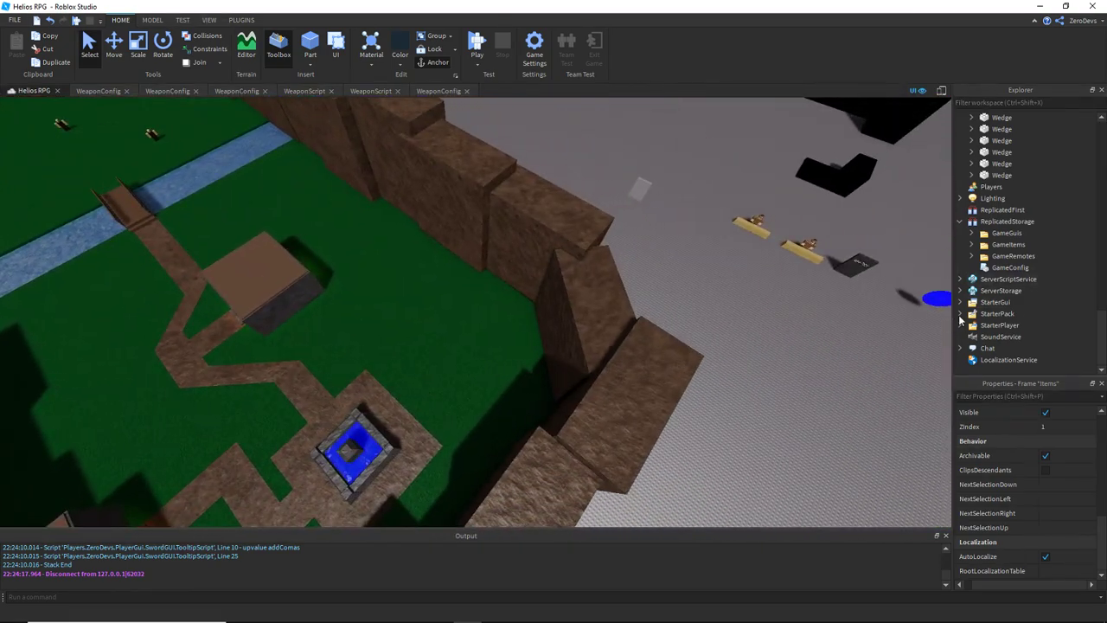
# Duplicate the Bronze Sword in StarterPack and rename the copy PVP Sword.
pyautogui.click(960, 314)
pyautogui.press('a')
pyautogui.click(1010, 325)
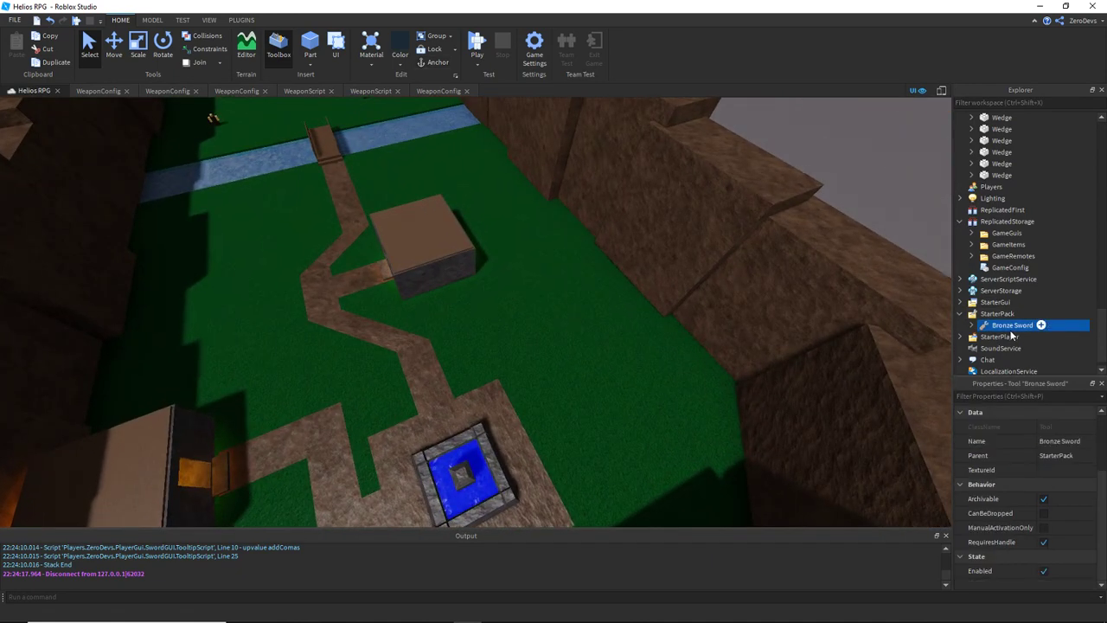
pyautogui.hotkey('ctrl', 'd')
pyautogui.rightClick(1007, 340)
pyautogui.click(1003, 113)
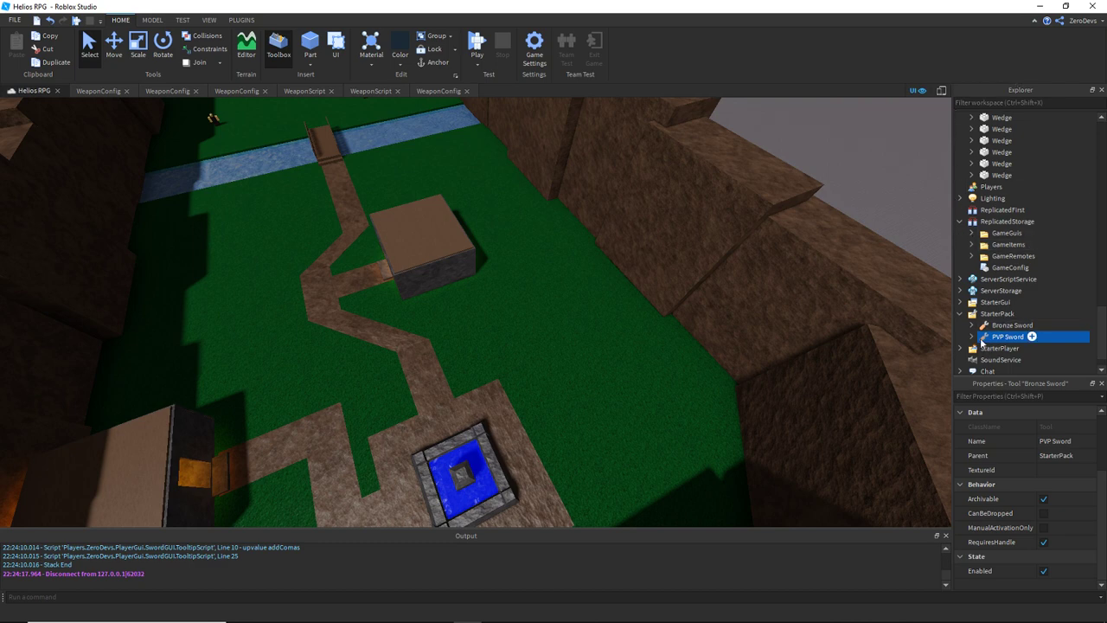
# Set HumanoidToKill to "Humanoid" in the PVP Sword's WeaponConfig.
pyautogui.click(973, 336)
pyautogui.scroll(-1, 979, 329)
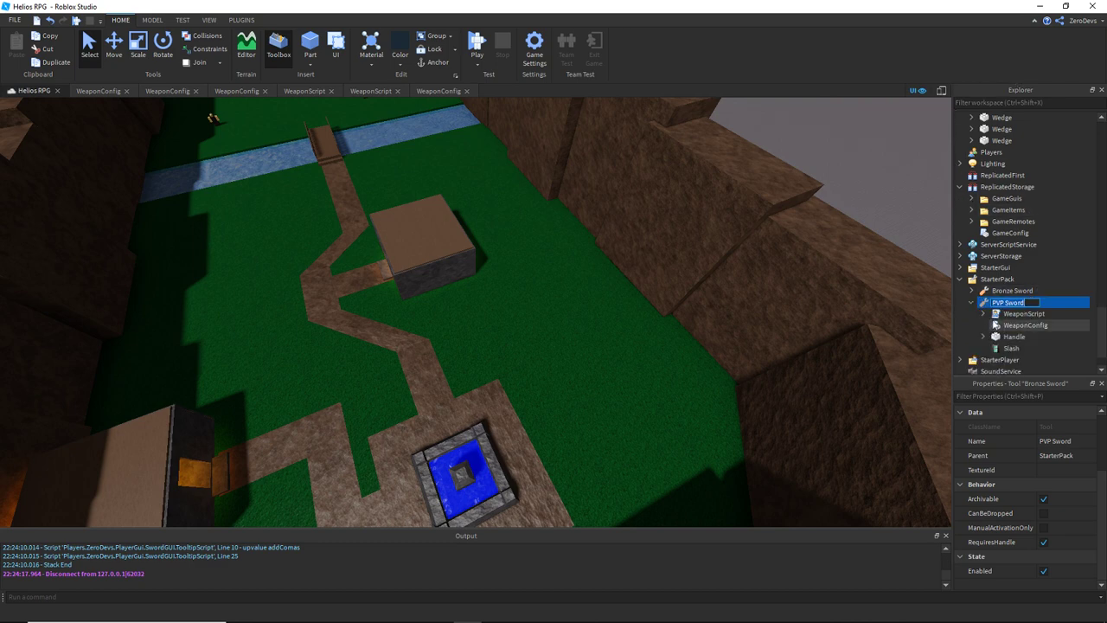
pyautogui.click(995, 315)
pyautogui.click(996, 304)
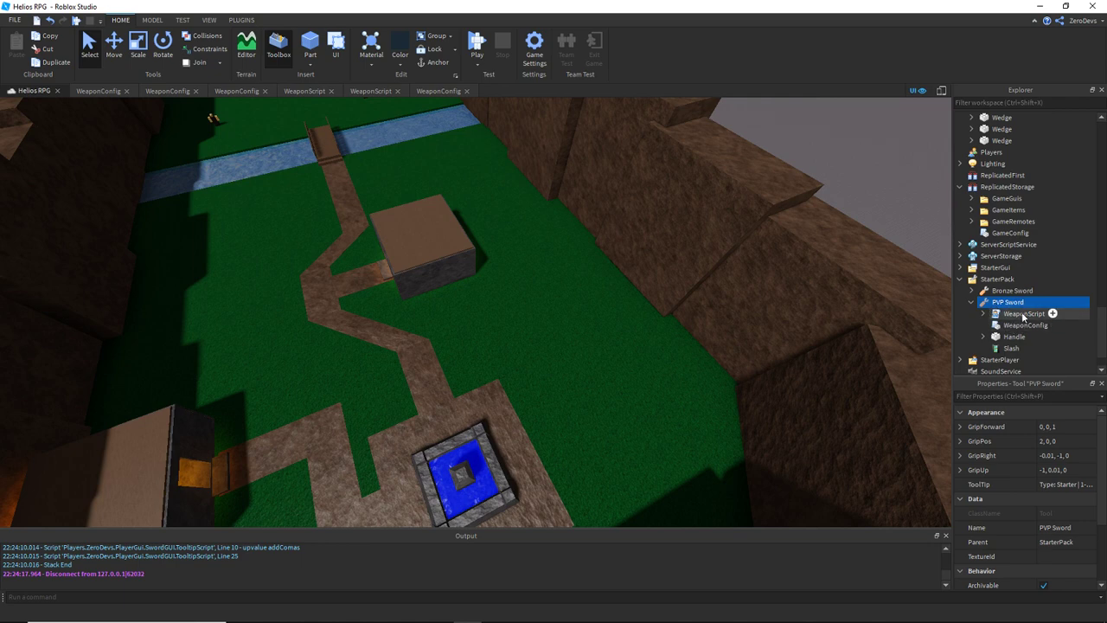
pyautogui.doubleClick(1023, 326)
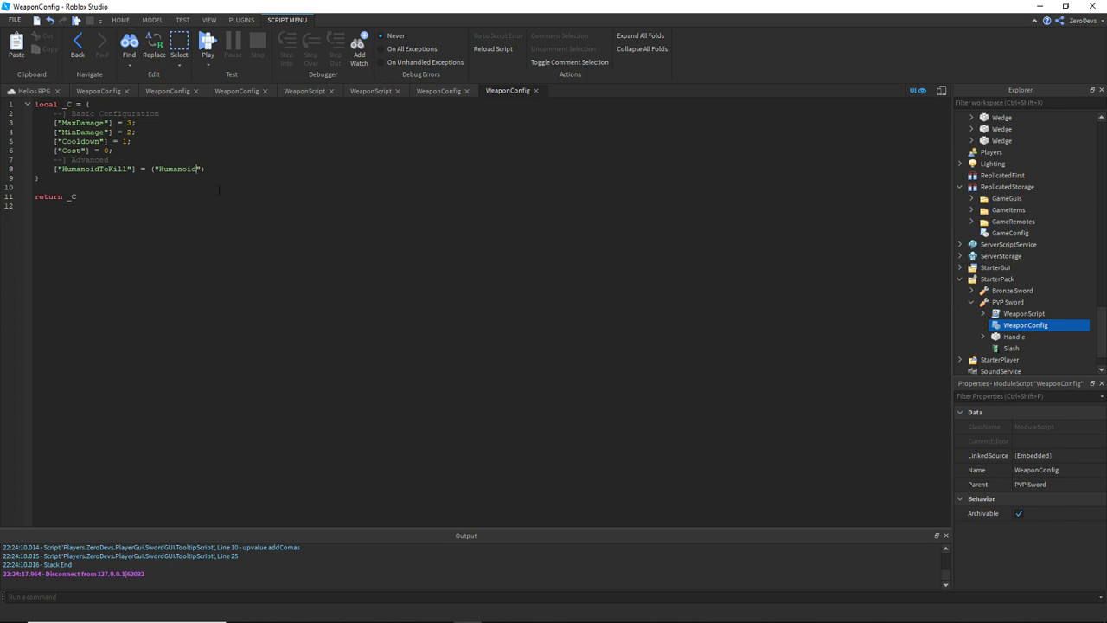
# Return to the map view and delete the PVP Sword from StarterPack.
pyautogui.click(32, 91)
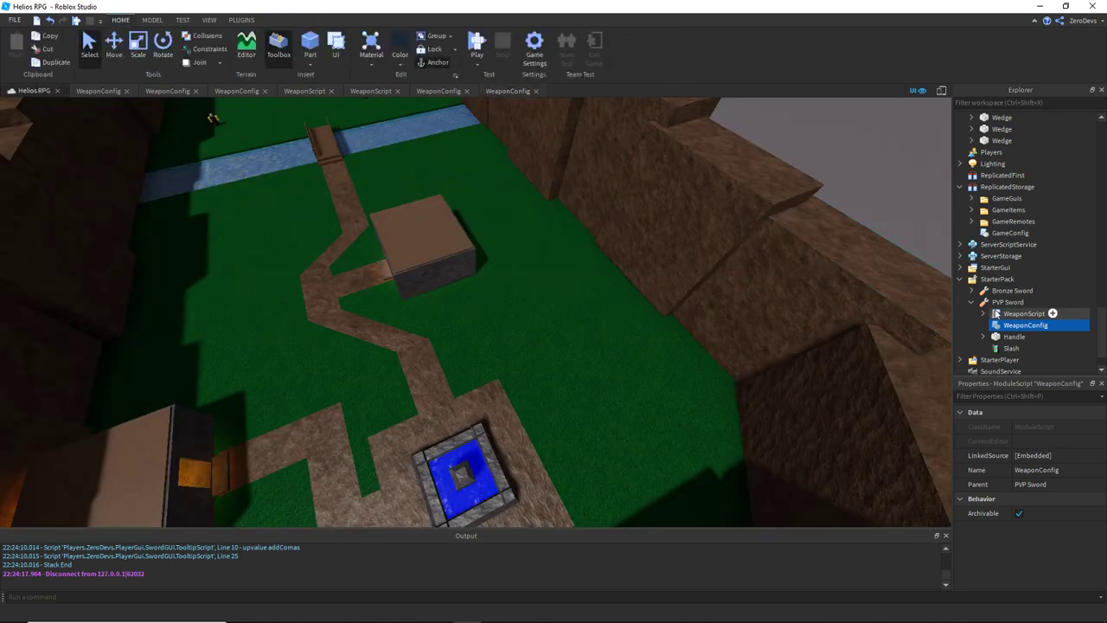
pyautogui.click(1007, 301)
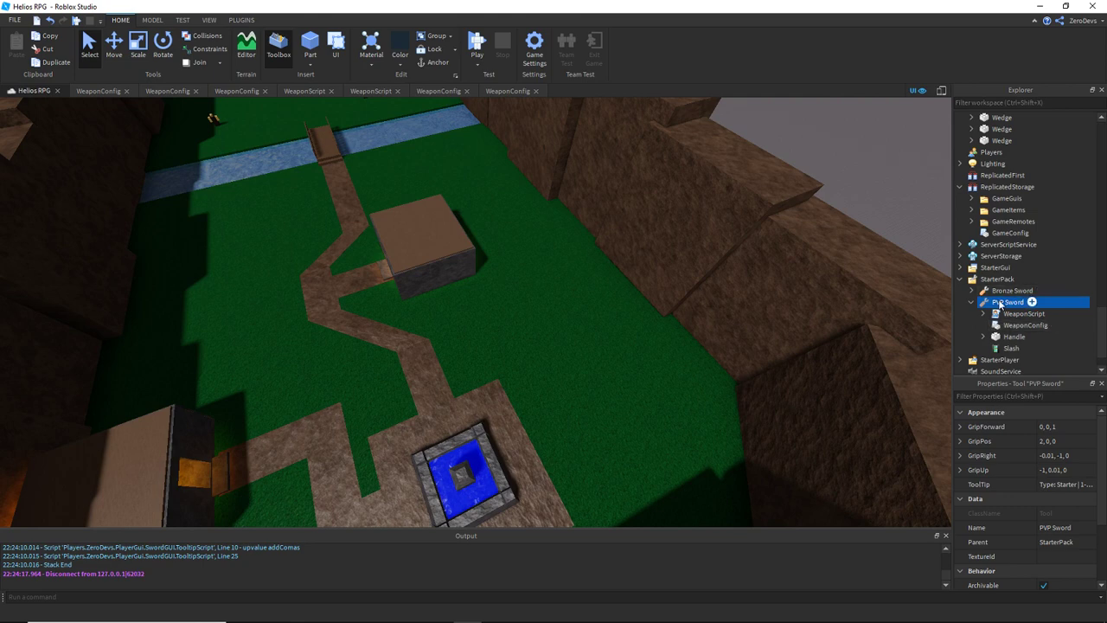
pyautogui.press('Delete')
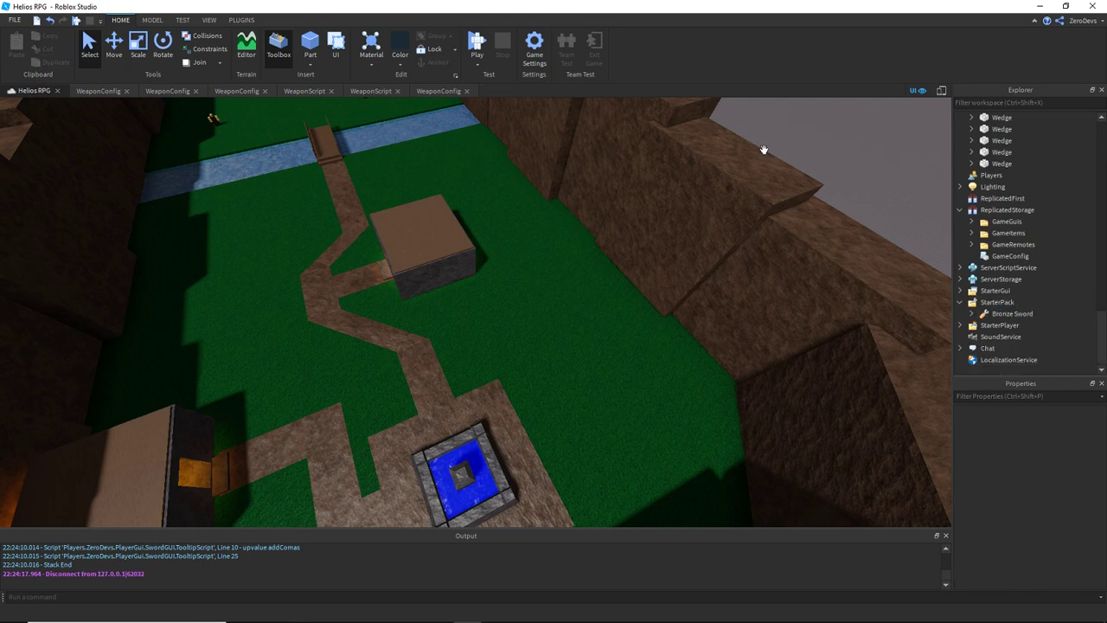
# Union the two overlapping dirt path parts in front of the Sword Shop entrance.
pyautogui.scroll(10, 561, 315)
pyautogui.moveTo(561, 315); pyautogui.dragTo(562, 315, button='right')
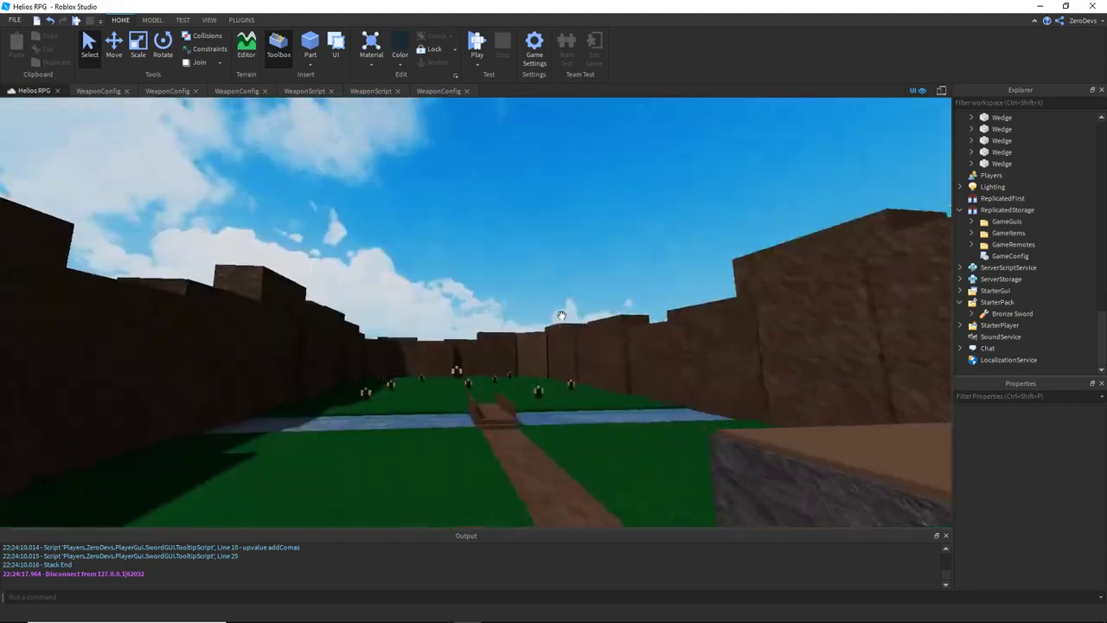
pyautogui.scroll(6, 662, 384)
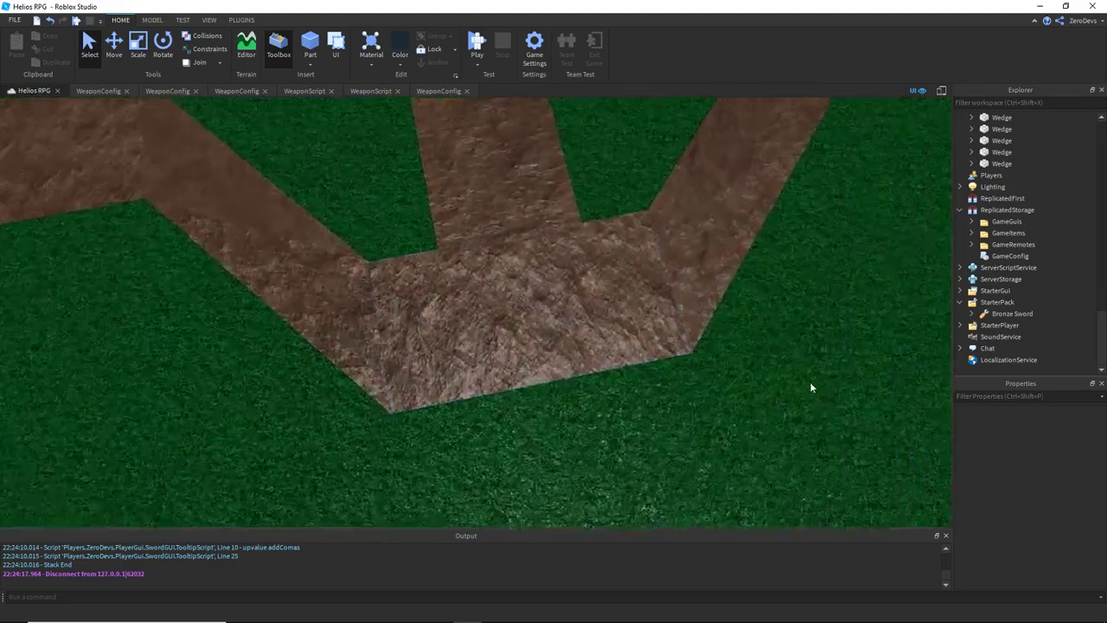
pyautogui.press('w')
pyautogui.moveTo(811, 387); pyautogui.dragTo(811, 387, button='right')
pyautogui.click(545, 372)
pyautogui.keyDown('ctrl'); pyautogui.click(321, 339); pyautogui.keyUp('ctrl')
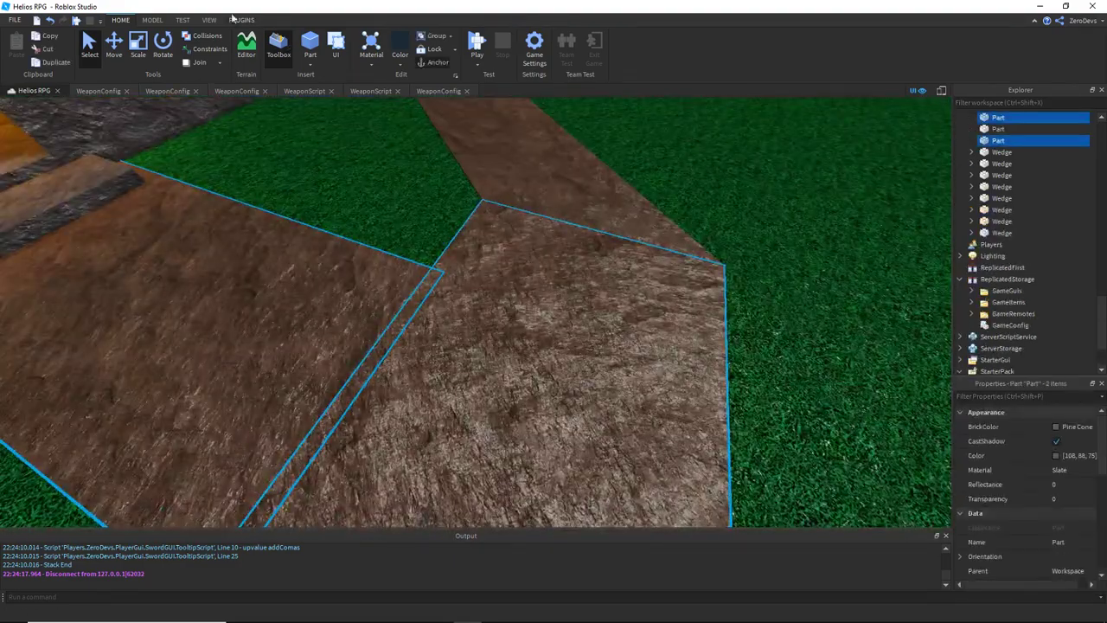
pyautogui.click(152, 19)
pyautogui.click(478, 46)
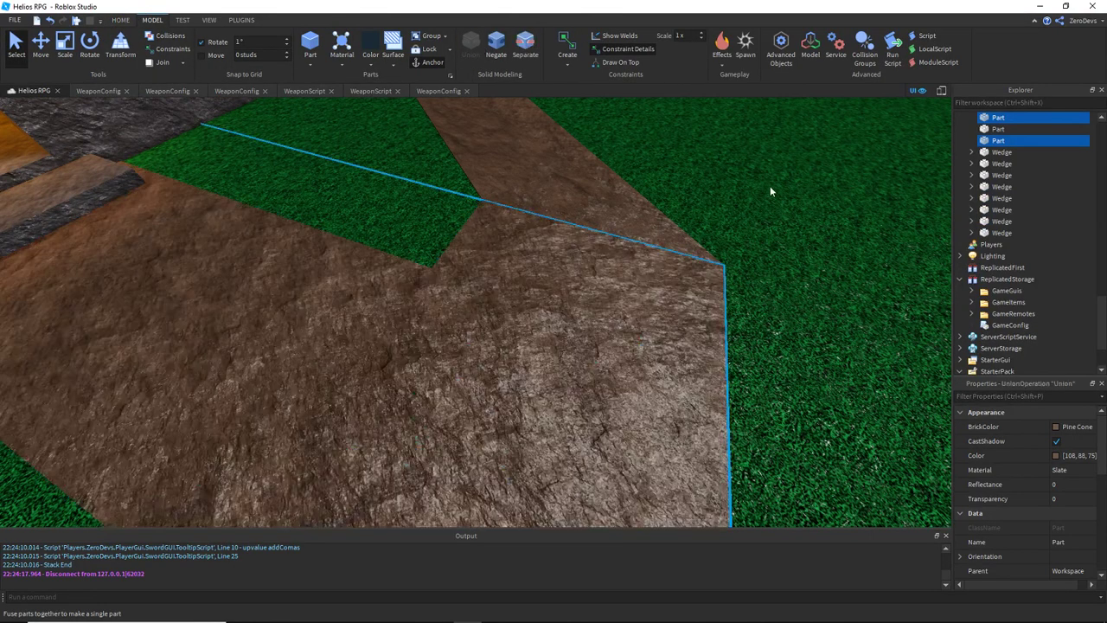
# Duplicate the Sword Pawn counter outside the walls and move the copy onto the grass near the Sword Shop.
pyautogui.scroll(-10, 770, 185)
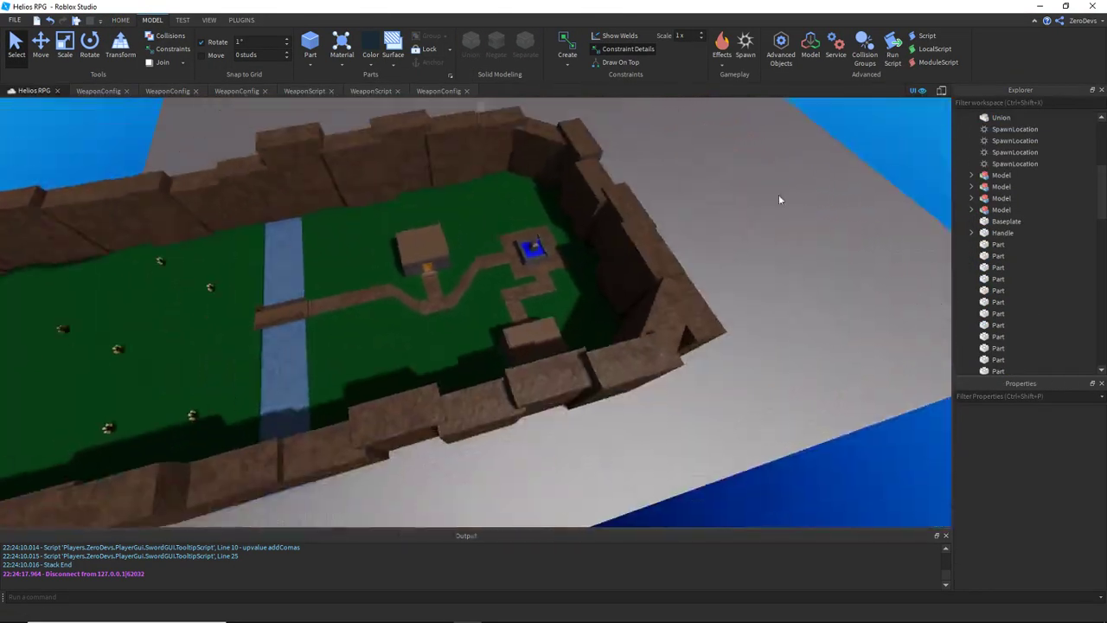
pyautogui.moveTo(747, 227); pyautogui.dragTo(747, 227, button='right')
pyautogui.scroll(8, 748, 227)
pyautogui.scroll(1, 641, 451)
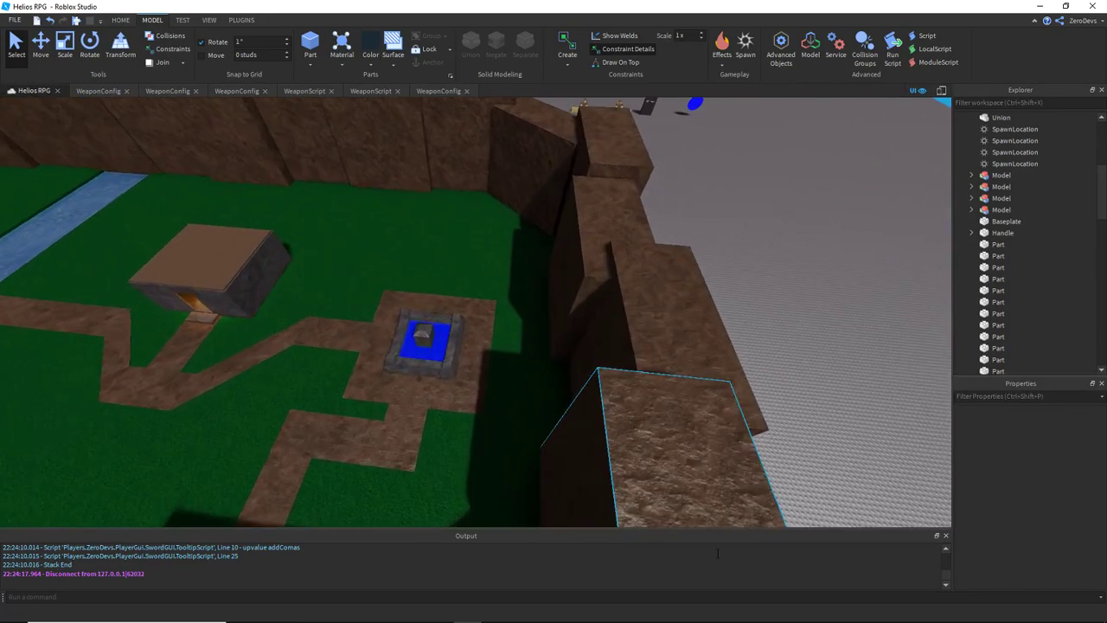
pyautogui.moveTo(787, 374); pyautogui.dragTo(787, 373, button='right')
pyautogui.scroll(5, 640, 363)
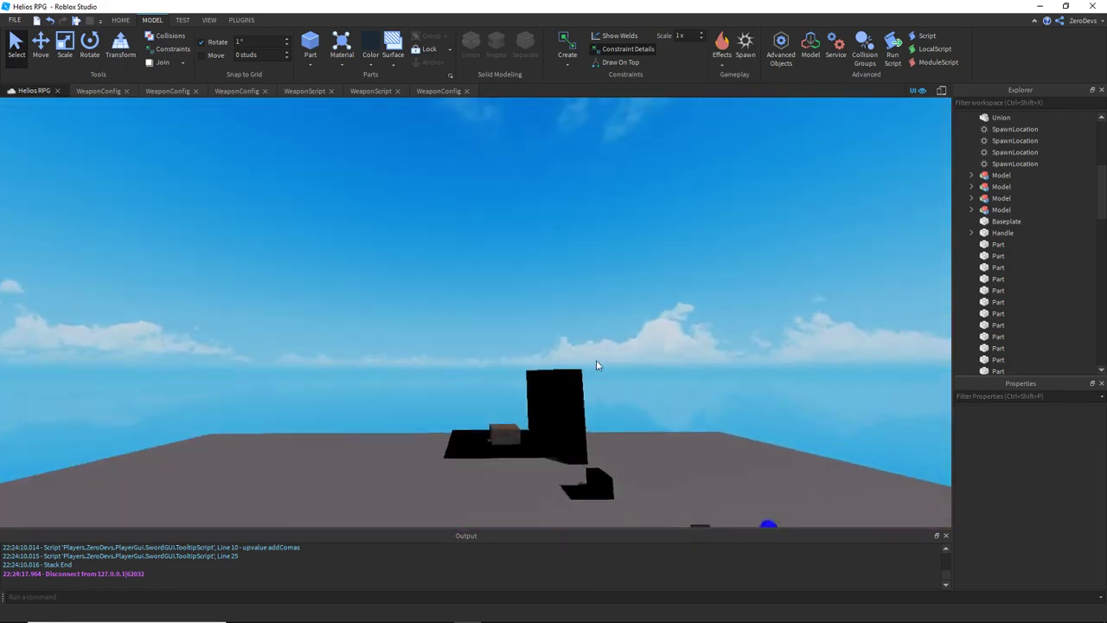
pyautogui.scroll(6, 596, 360)
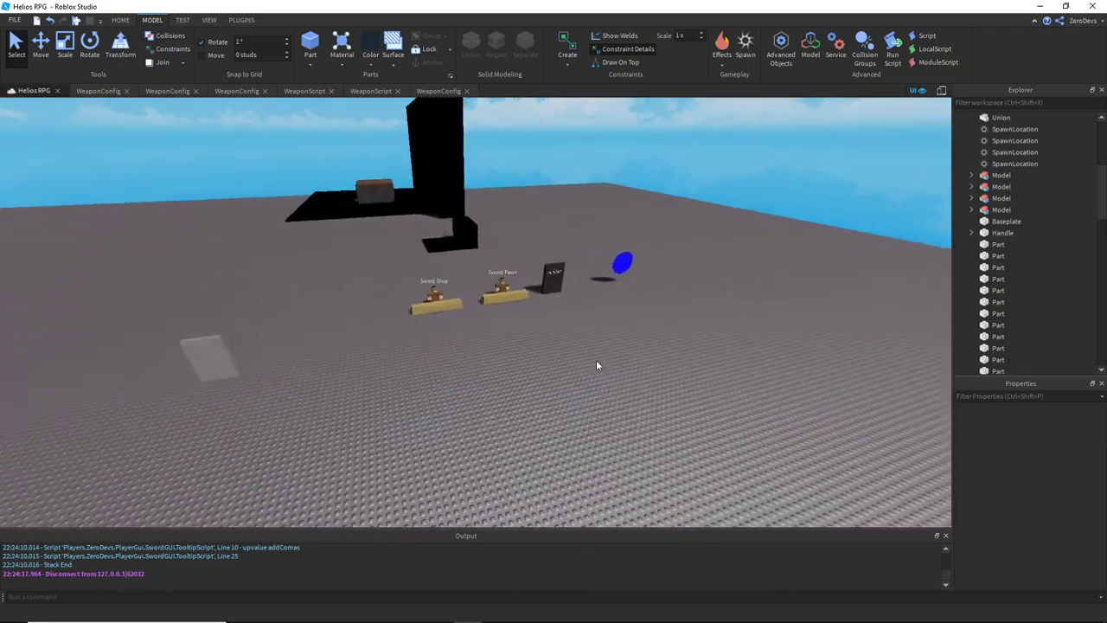
pyautogui.moveTo(505, 320); pyautogui.dragTo(595, 409)
pyautogui.hotkey('ctrl', 'd')
pyautogui.scroll(-5, 586, 410)
pyautogui.scroll(-4, 595, 407)
pyautogui.moveTo(596, 407); pyautogui.dragTo(595, 407, button='right')
pyautogui.moveTo(595, 407); pyautogui.dragTo(627, 333)
# Duplicate the Sword Shop building model.
pyautogui.scroll(3, 624, 330)
pyautogui.click(608, 299)
pyautogui.click(609, 299)
pyautogui.scroll(2, 554, 307)
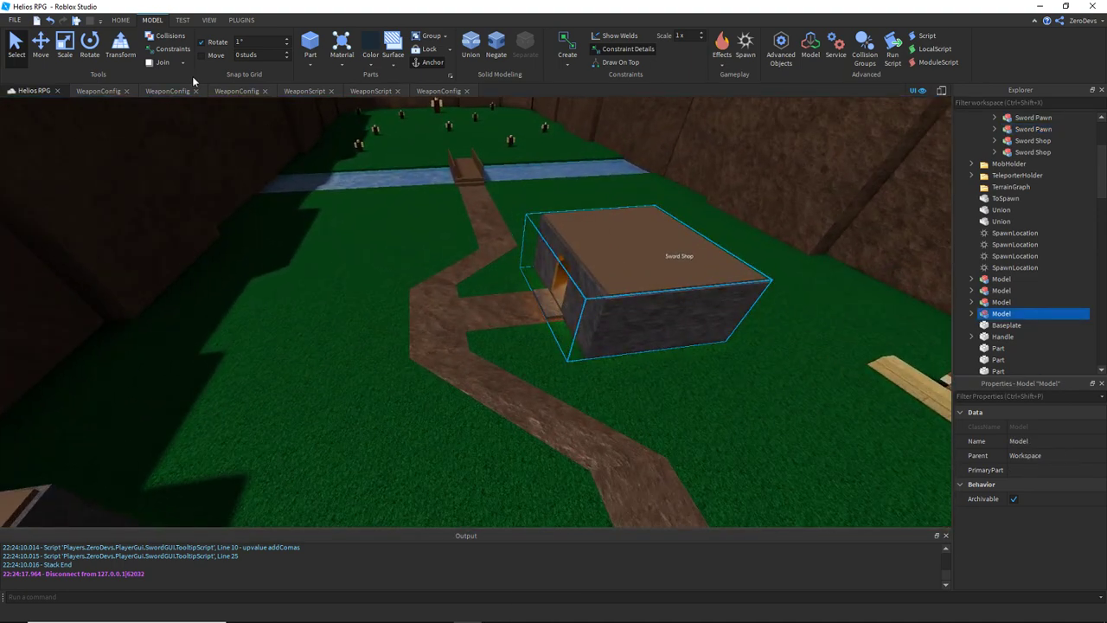
pyautogui.click(40, 44)
pyautogui.hotkey('ctrl', 'd')
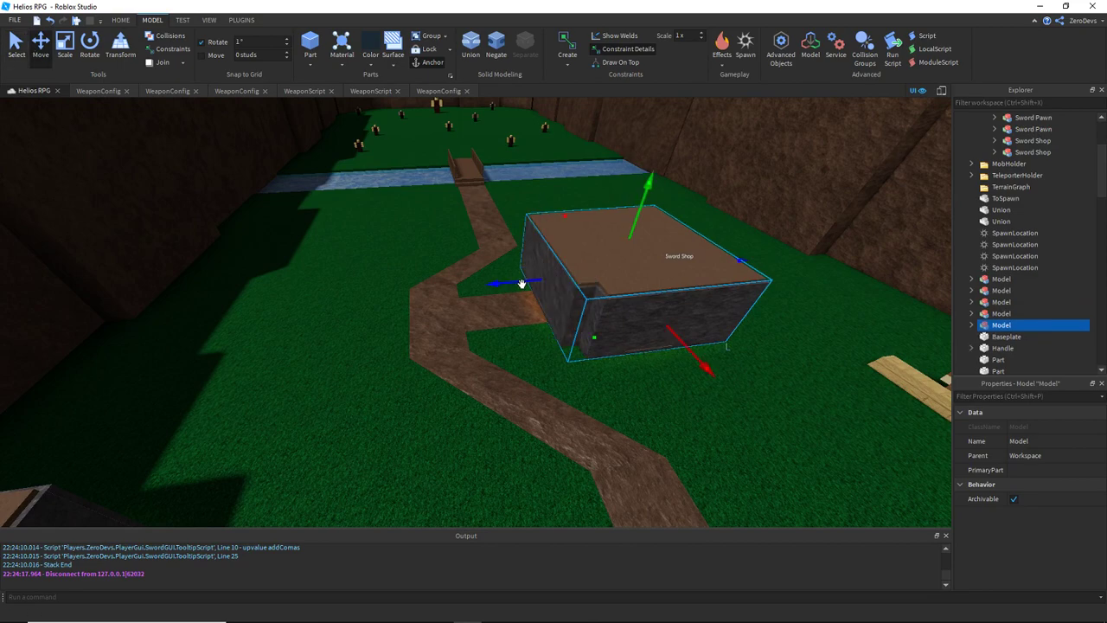
# Rotate the building copy and move it onto the grass beside the Sword Pawn counter near the Healing Fountain.
pyautogui.moveTo(523, 283); pyautogui.dragTo(129, 268)
pyautogui.scroll(-6, 455, 216)
pyautogui.moveTo(432, 218); pyautogui.dragTo(554, 303, button='right')
pyautogui.hotkey('ctrl', 'r')
pyautogui.hotkey('ctrl', 'r')
pyautogui.press('a')
pyautogui.moveTo(582, 239); pyautogui.dragTo(517, 147)
pyautogui.moveTo(528, 213); pyautogui.dragTo(346, 320)
pyautogui.scroll(4, 346, 320)
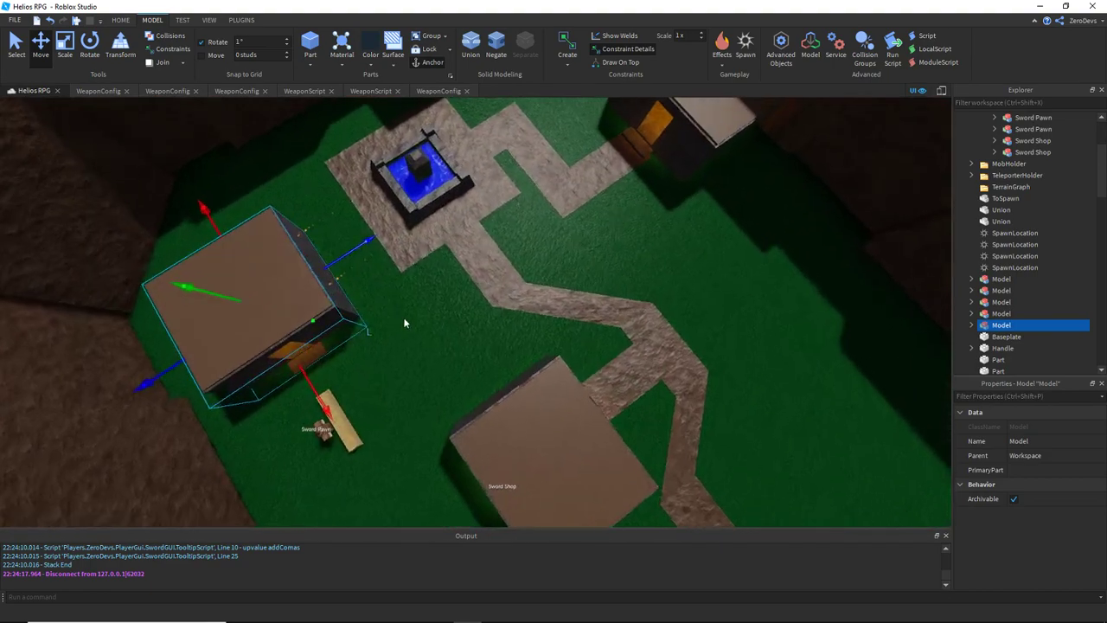
# Rotate the building copy so its entrance faces the Healing Fountain, and line the doorway up with the fountain plaza.
pyautogui.moveTo(346, 320); pyautogui.dragTo(428, 332, button='right')
pyautogui.scroll(-1, 536, 338)
pyautogui.hotkey('ctrl', 'r')
pyautogui.hotkey('ctrl', 'r')
pyautogui.hotkey('ctrl', 'r')
pyautogui.hotkey('ctrl', 'r')
pyautogui.hotkey('ctrl', 'r')
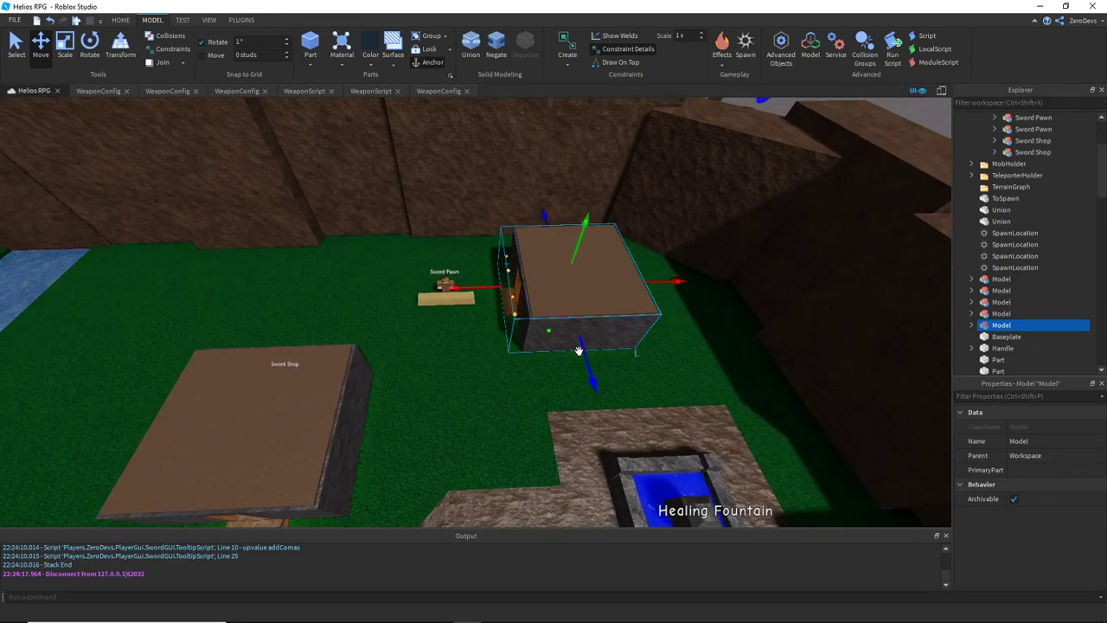
pyautogui.scroll(-2, 580, 349)
pyautogui.moveTo(579, 350); pyautogui.dragTo(491, 259, button='right')
pyautogui.scroll(-2, 588, 357)
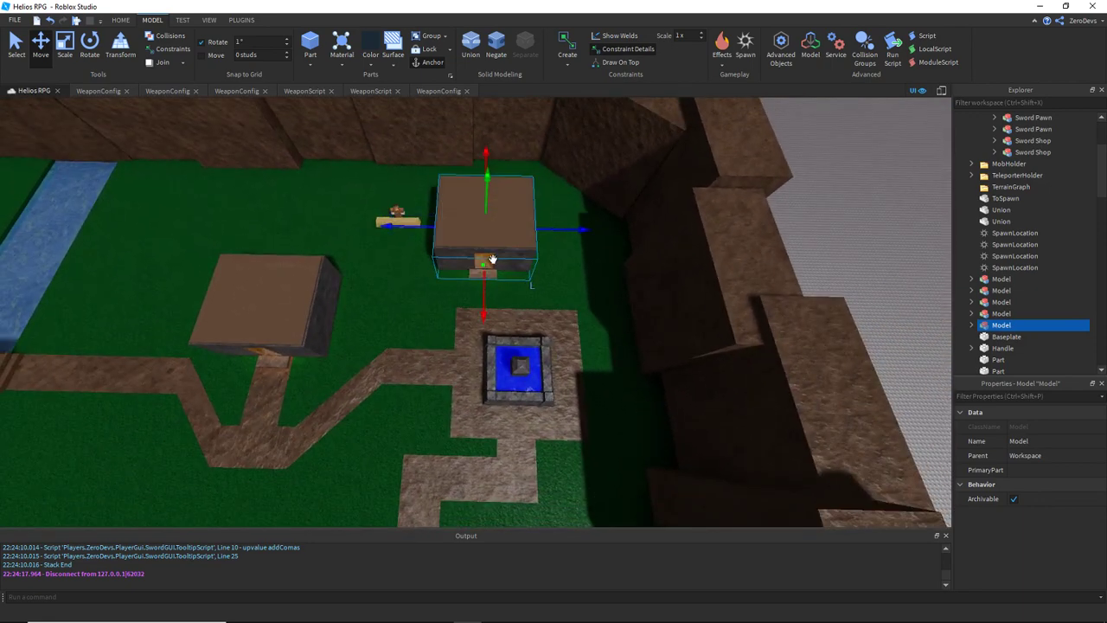
pyautogui.moveTo(571, 234); pyautogui.dragTo(605, 234)
pyautogui.moveTo(515, 273); pyautogui.dragTo(514, 254)
# Separate the dirt path union around the Healing Fountain into its individual parts.
pyautogui.click(412, 311)
pyautogui.scroll(2, 423, 311)
pyautogui.moveTo(411, 311); pyautogui.dragTo(368, 390, button='right')
pyautogui.click(367, 390)
pyautogui.moveTo(438, 371); pyautogui.dragTo(485, 406, button='right')
pyautogui.press('s')
pyautogui.press('w')
pyautogui.press('d')
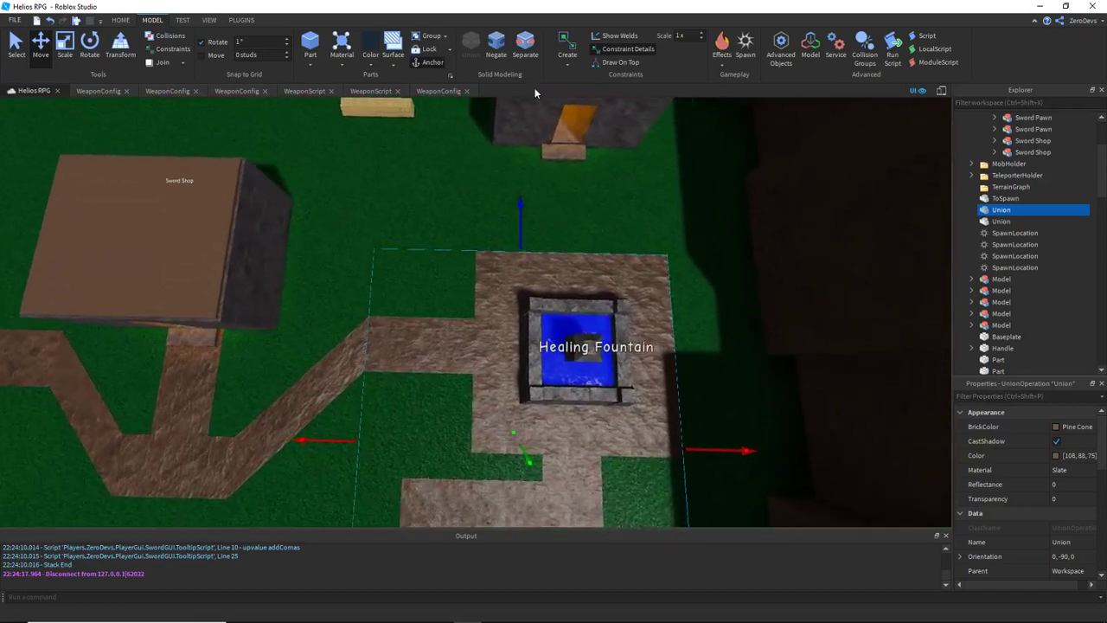
pyautogui.click(526, 45)
pyautogui.scroll(-5, 569, 258)
pyautogui.moveTo(569, 258); pyautogui.dragTo(519, 364, button='right')
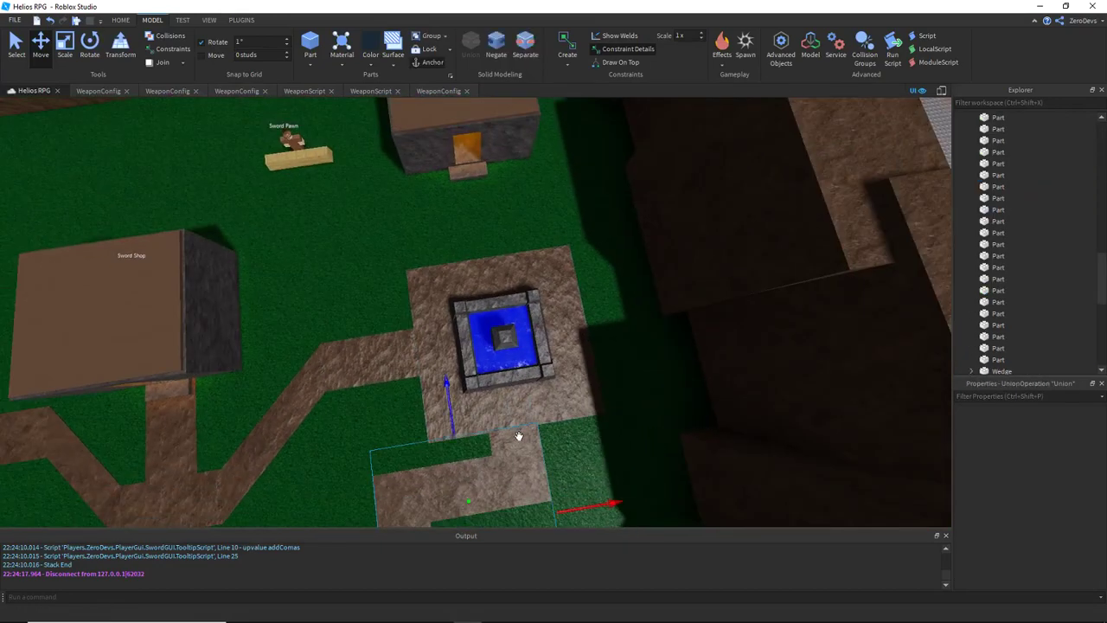
# Duplicate the short path part beside the fountain plaza, rotate it 90°, and fit it between the new building's entrance and the plaza.
pyautogui.click(390, 371)
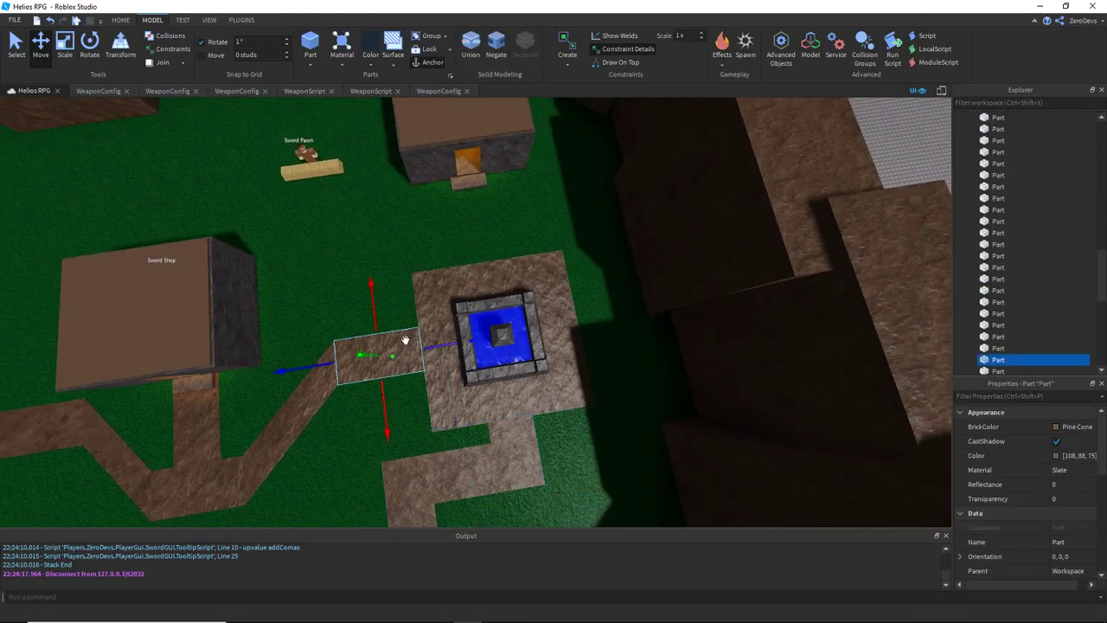
pyautogui.hotkey('ctrl', 'd')
pyautogui.hotkey('ctrl', 'r')
pyautogui.moveTo(435, 350); pyautogui.dragTo(558, 314)
pyautogui.moveTo(461, 186); pyautogui.dragTo(455, 127)
pyautogui.scroll(1, 472, 168)
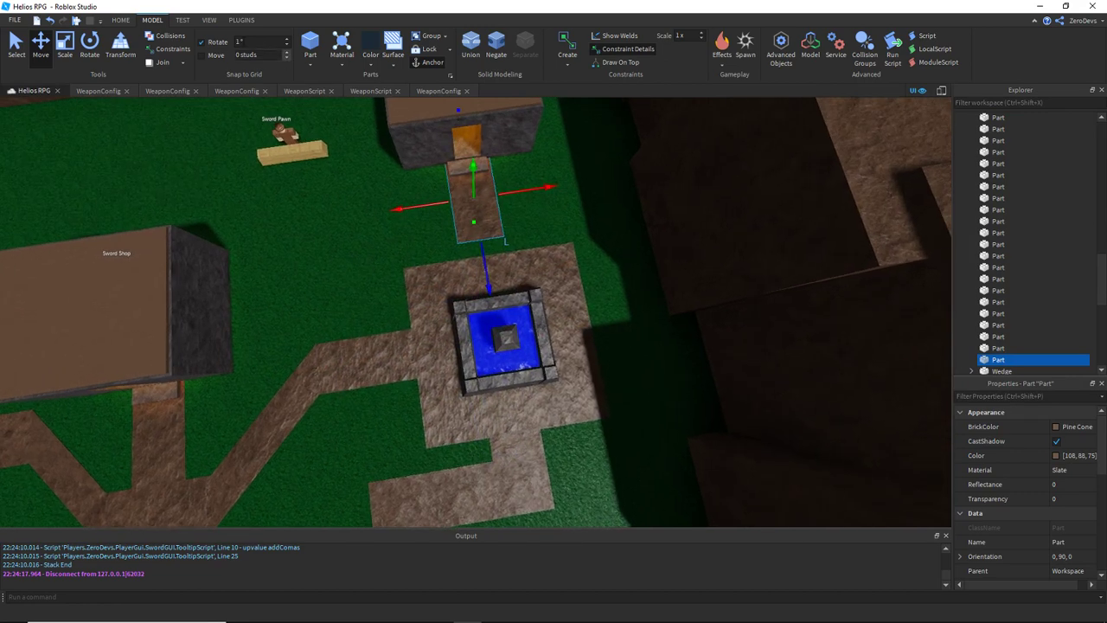
pyautogui.click(65, 45)
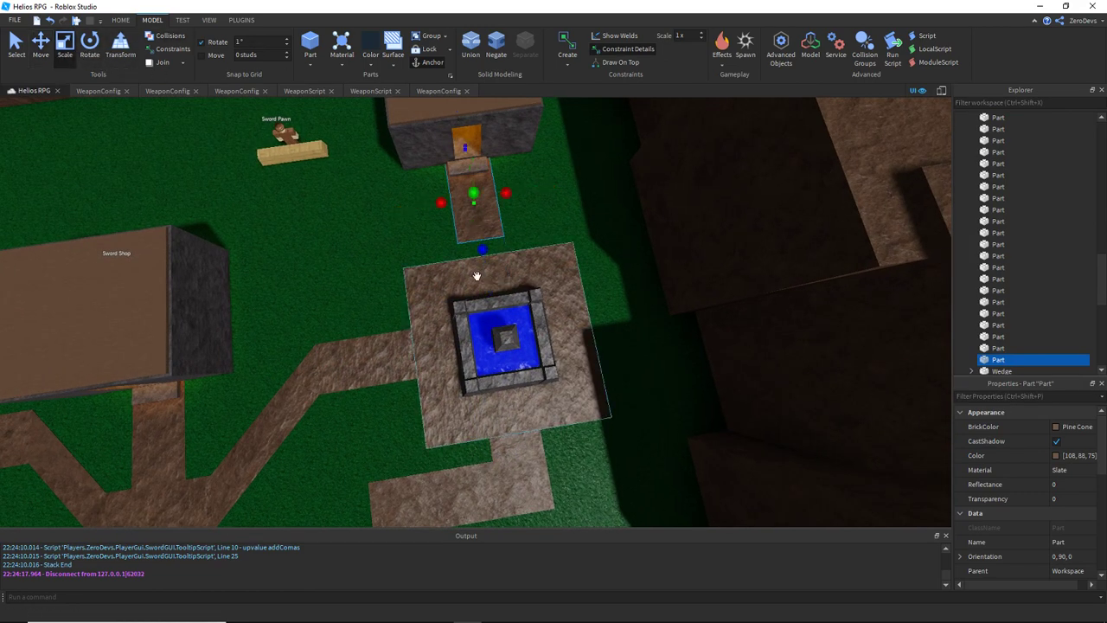
pyautogui.moveTo(483, 250); pyautogui.dragTo(504, 267)
# Union the new path part with the fountain plaza, the side path part and the remaining path union.
pyautogui.keyDown('ctrl'); pyautogui.click(535, 266); pyautogui.keyUp('ctrl')
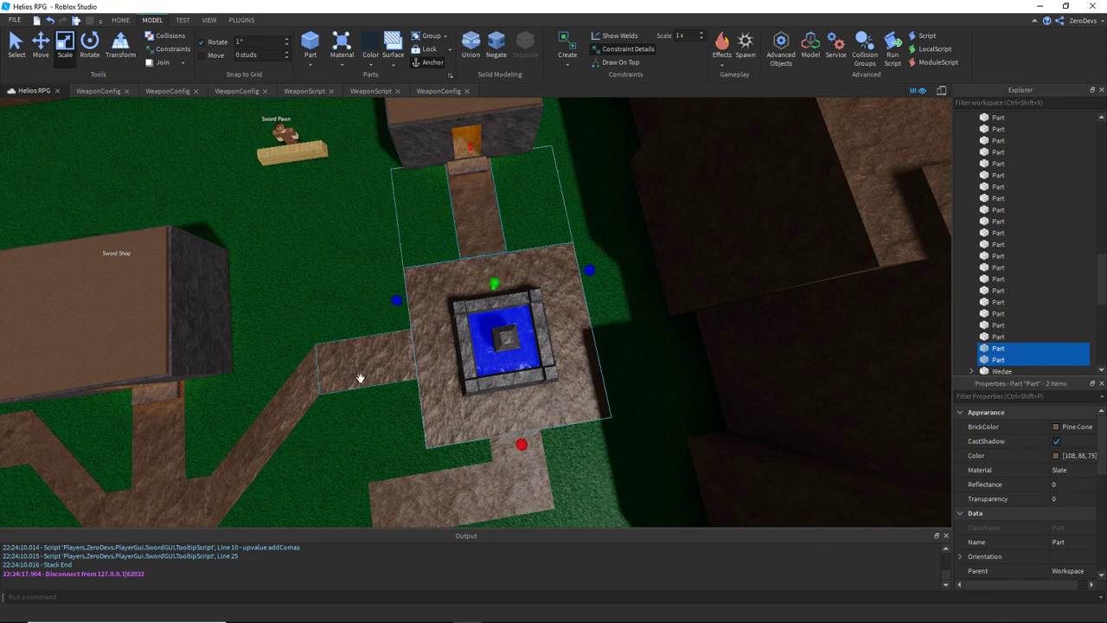
pyautogui.keyDown('ctrl'); pyautogui.click(361, 377); pyautogui.keyUp('ctrl')
pyautogui.keyDown('ctrl'); pyautogui.click(491, 485); pyautogui.keyUp('ctrl')
pyautogui.moveTo(490, 485); pyautogui.dragTo(563, 467, button='right')
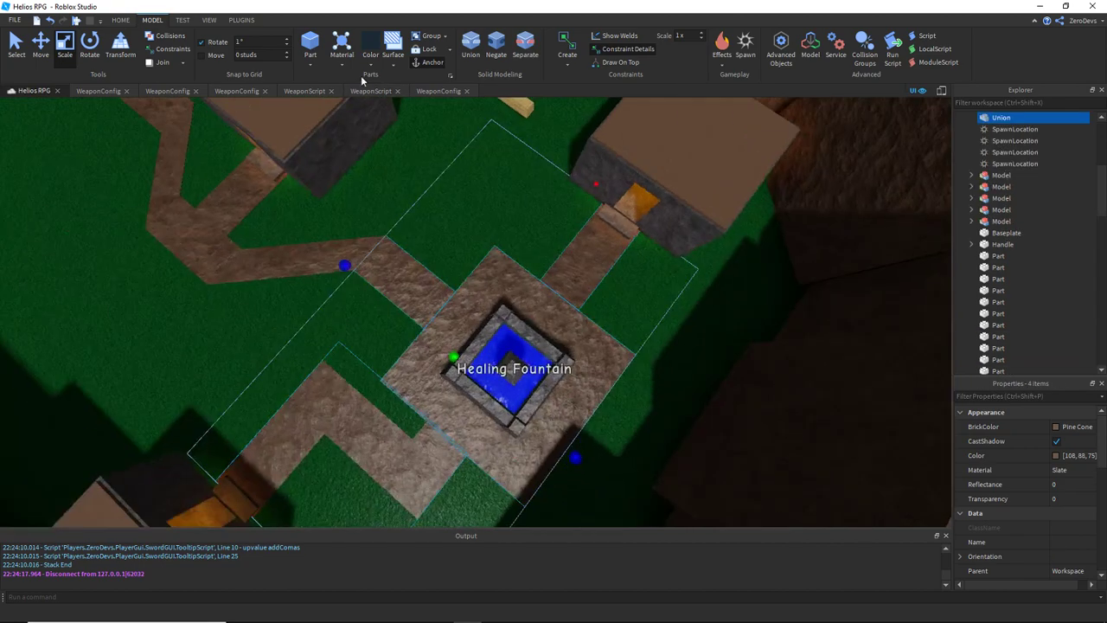
pyautogui.click(467, 59)
pyautogui.click(508, 230)
# Move the Sword Pawn counter and merchant from the grass into the new building, resting on its floor.
pyautogui.moveTo(508, 230); pyautogui.dragTo(507, 231, button='right')
pyautogui.press('w')
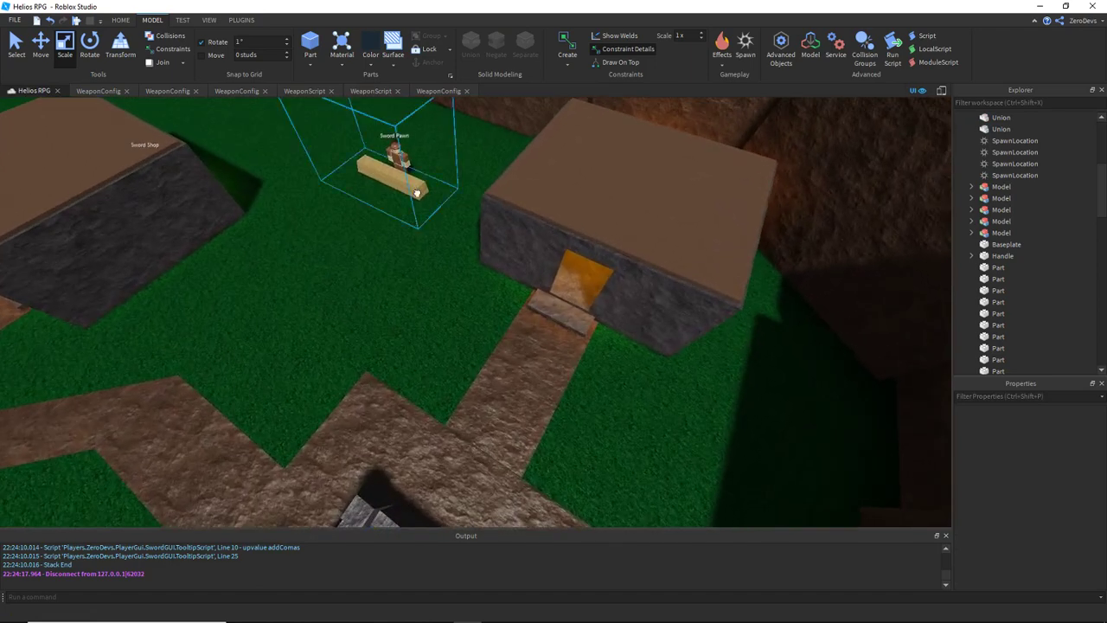
pyautogui.click(416, 192)
pyautogui.press('f')
pyautogui.hotkey('ctrl', 'z')
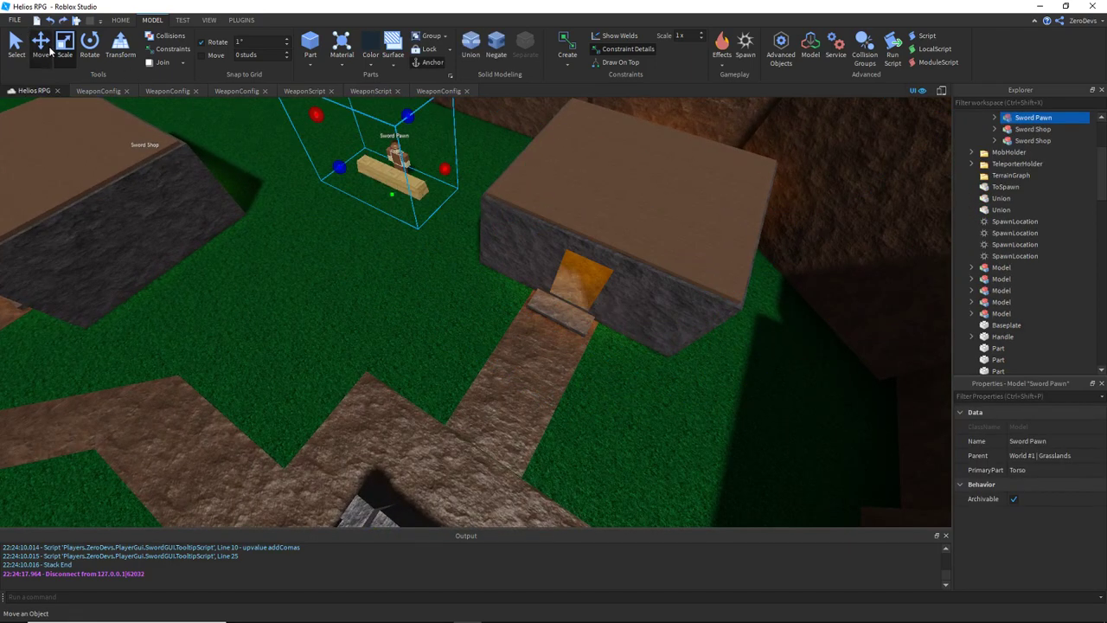
pyautogui.hotkey('ctrl', 'y')
pyautogui.press('f')
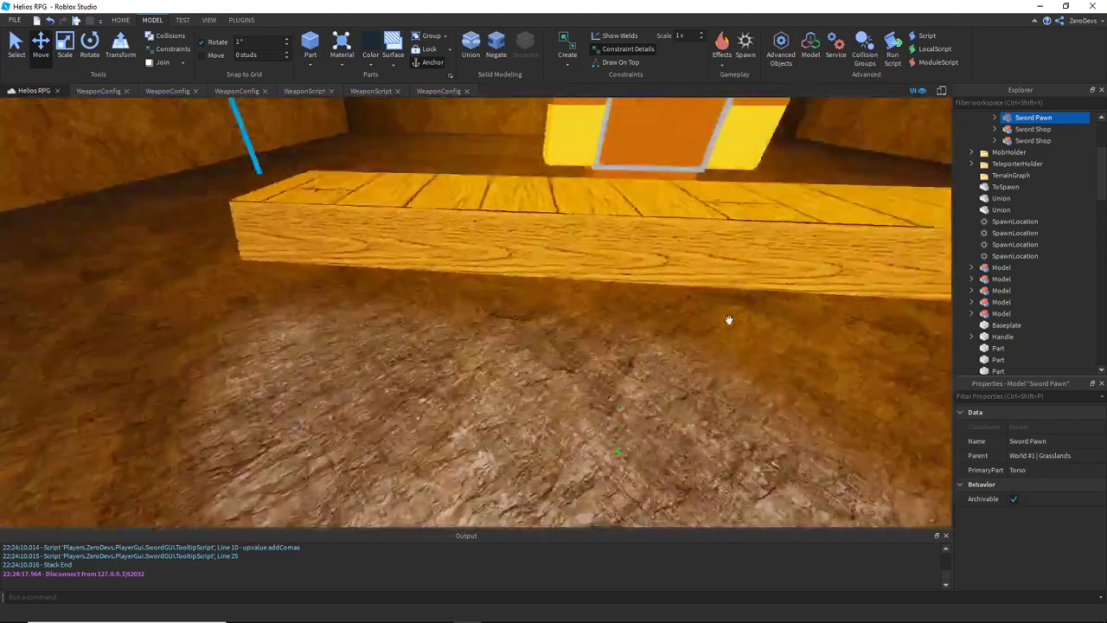
pyautogui.moveTo(729, 320); pyautogui.dragTo(735, 313, button='right')
pyautogui.moveTo(591, 488); pyautogui.dragTo(593, 455)
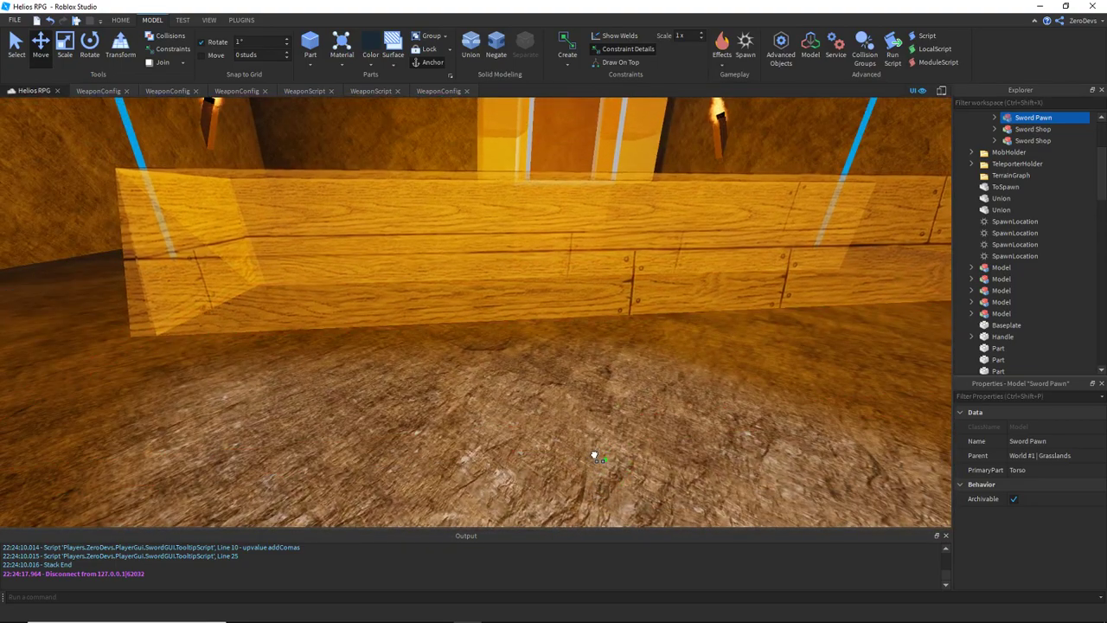
# Push the Sword Pawn counter toward the building's back wall and centre it between the side walls.
pyautogui.moveTo(595, 456); pyautogui.dragTo(566, 213, button='right')
pyautogui.press('a')
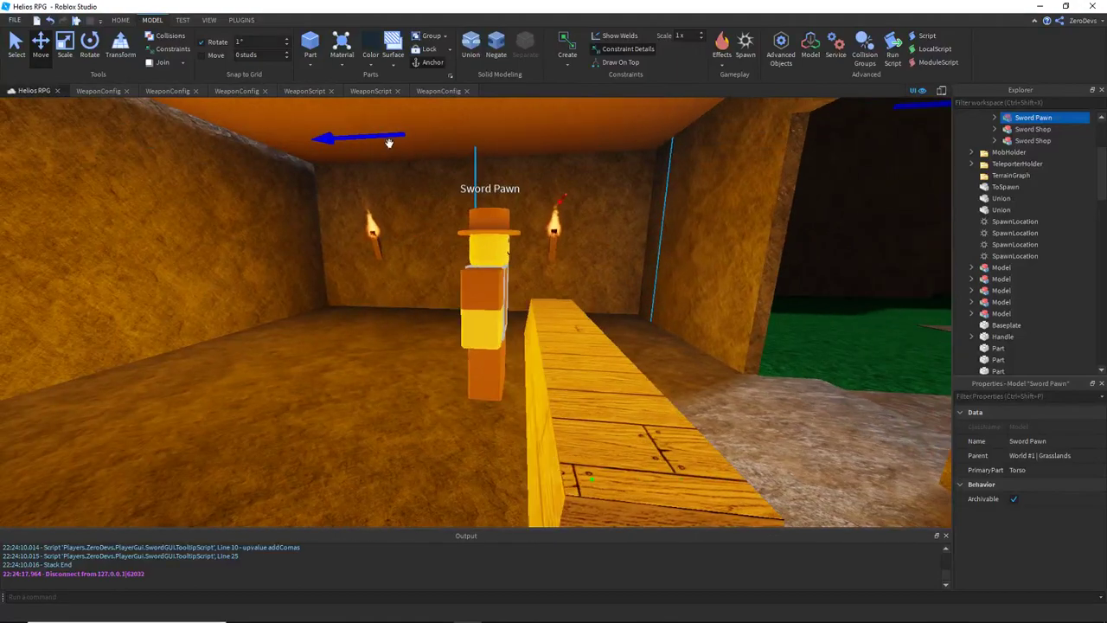
pyautogui.moveTo(388, 143); pyautogui.dragTo(208, 185)
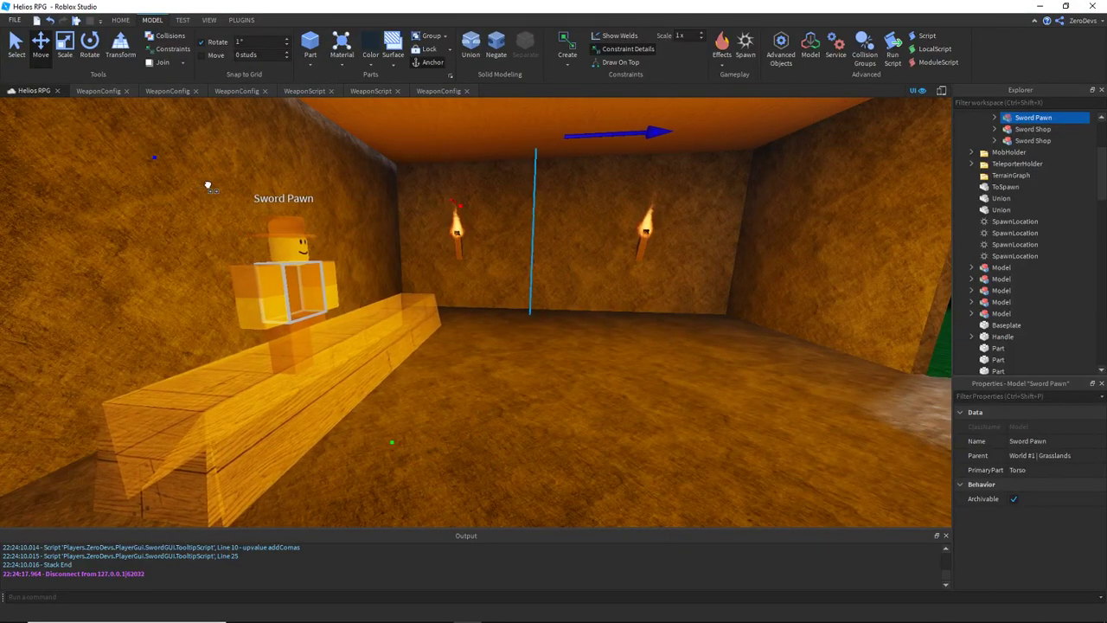
pyautogui.press('f')
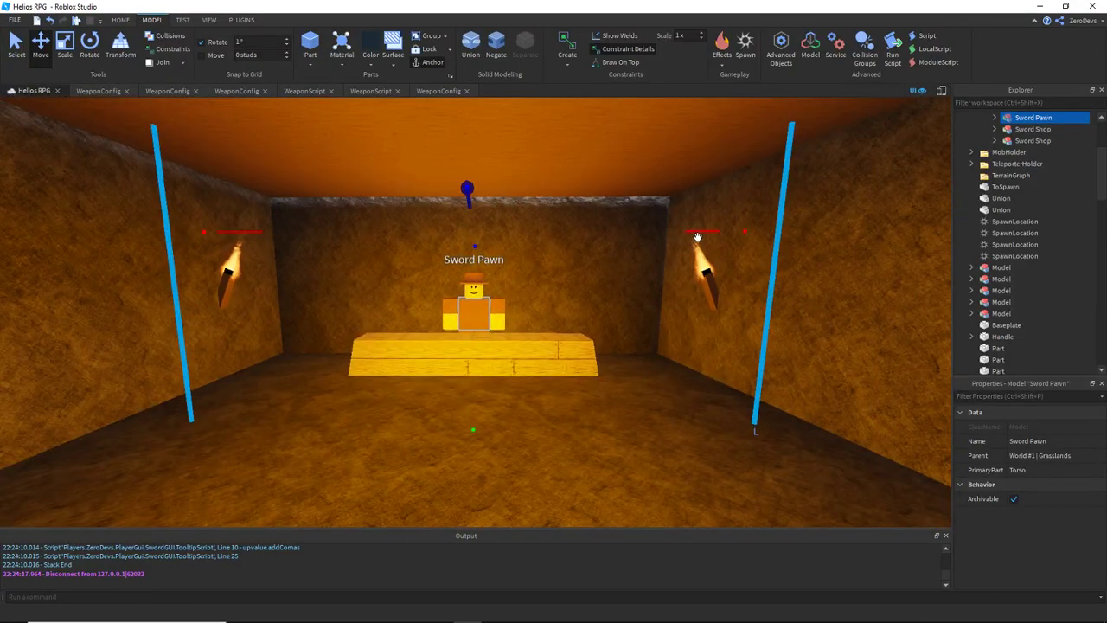
pyautogui.moveTo(697, 237); pyautogui.dragTo(678, 240)
pyautogui.press('w')
pyautogui.scroll(1, 1004, 139)
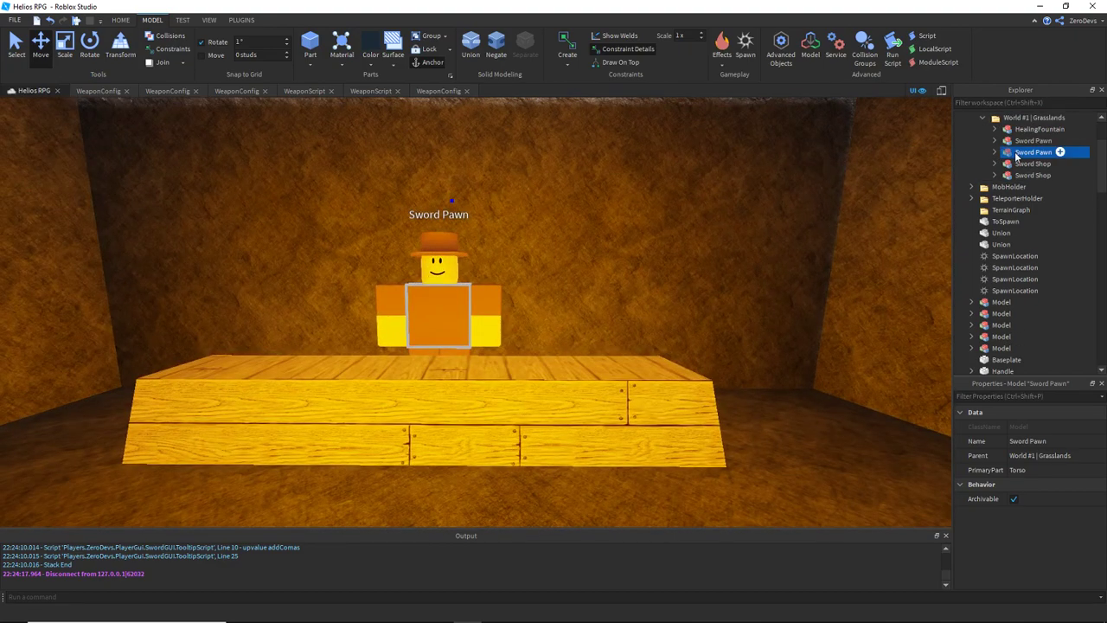
# Open the placed Sword Pawn's ShopConfig script, examine its ShopLocation entry, and return to the map view.
pyautogui.press('f')
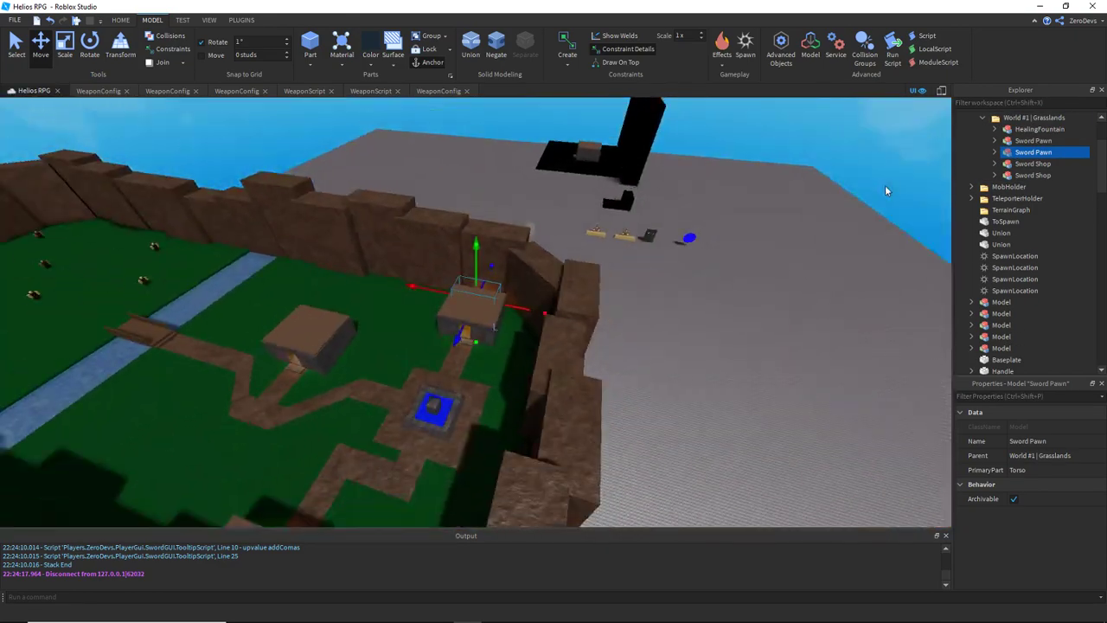
pyautogui.click(704, 260)
pyautogui.press('w')
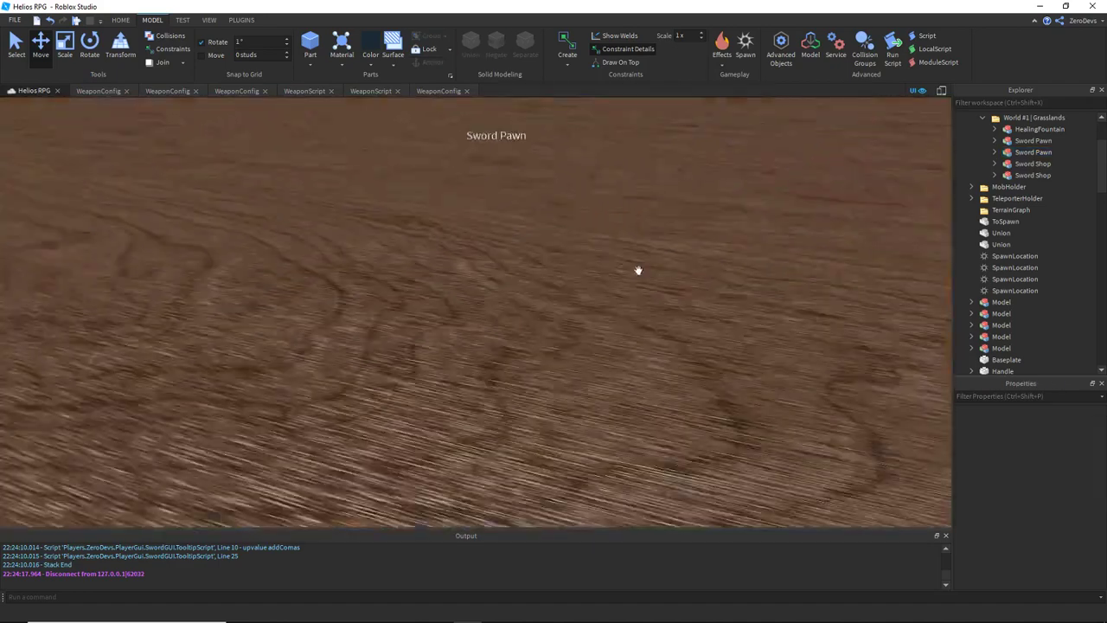
pyautogui.scroll(2, 638, 270)
pyautogui.scroll(1, 558, 213)
pyautogui.click(451, 109)
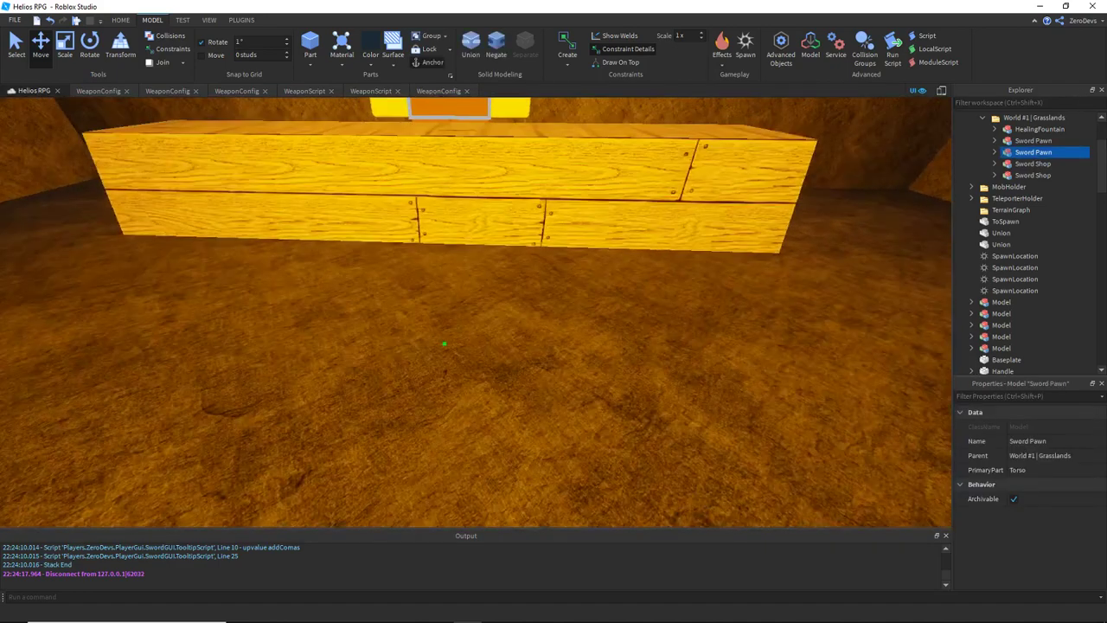
pyautogui.click(996, 153)
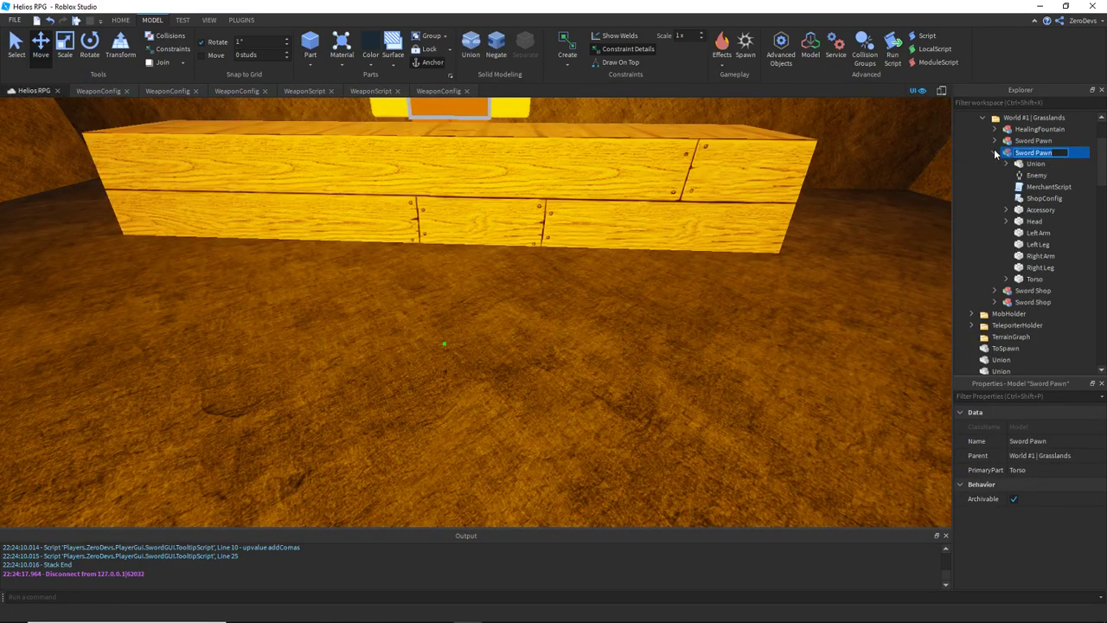
pyautogui.doubleClick(1044, 198)
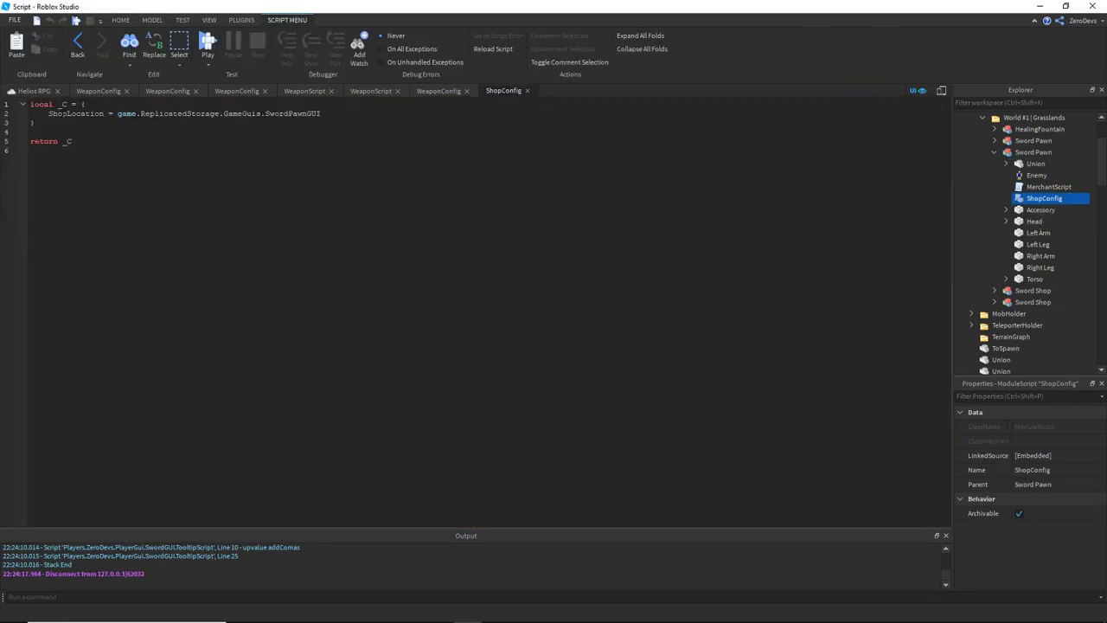
pyautogui.moveTo(48, 114); pyautogui.dragTo(381, 132)
pyautogui.click(359, 119)
pyautogui.click(26, 92)
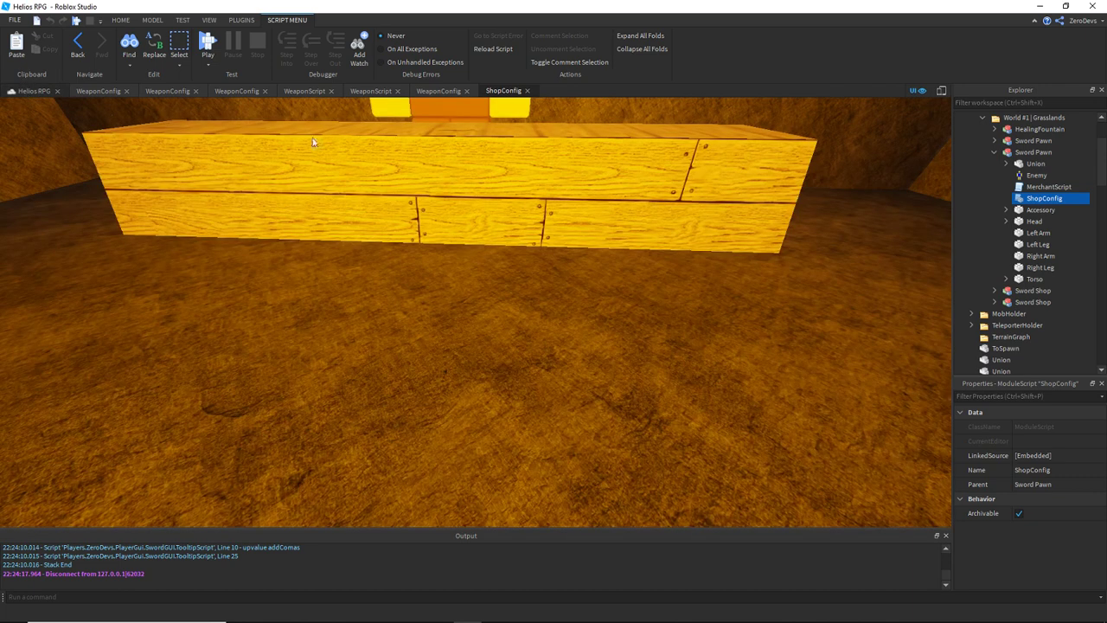
# Expand SwordPawnGUI in ReplicatedStorage's GameGuis and examine the contents of its ShopFrame and Tabs.
pyautogui.click(1008, 154)
pyautogui.scroll(-10, 1010, 150)
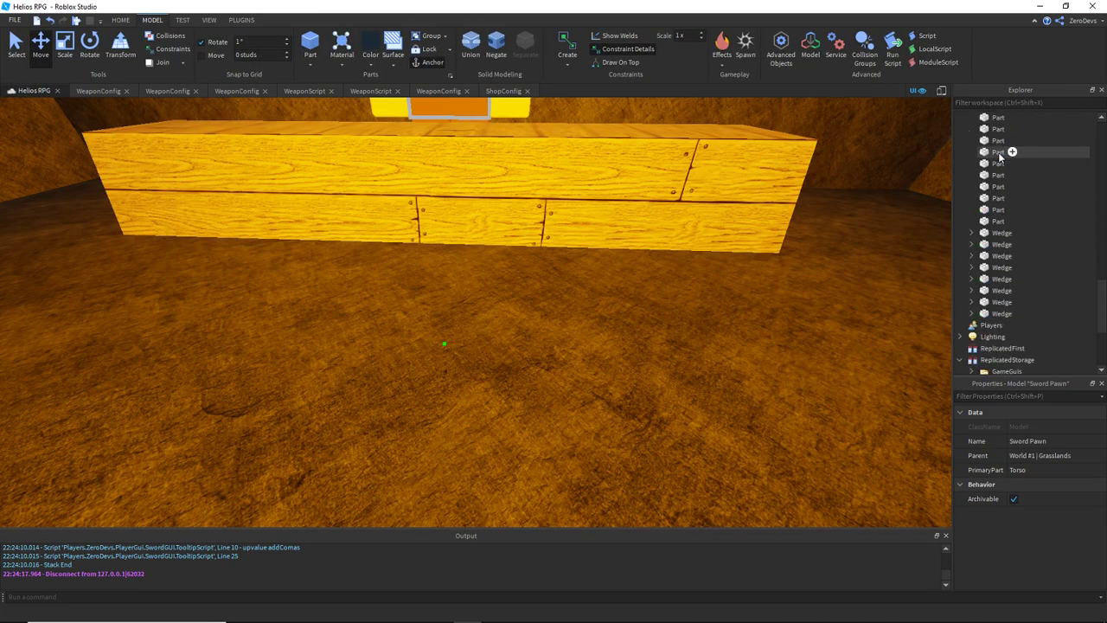
pyautogui.press('f')
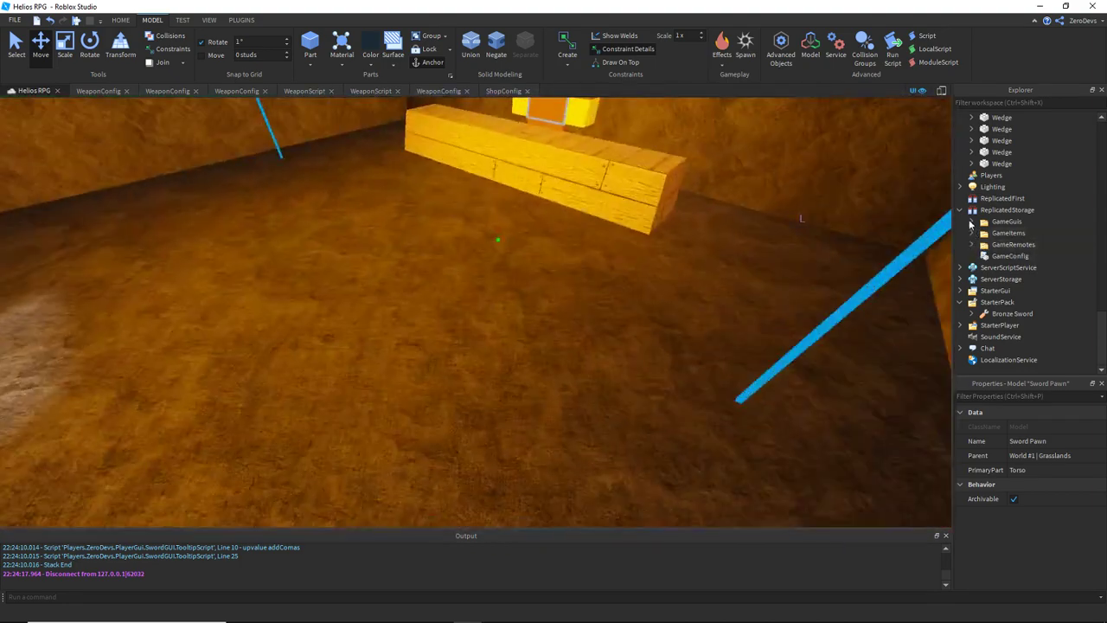
pyautogui.click(971, 223)
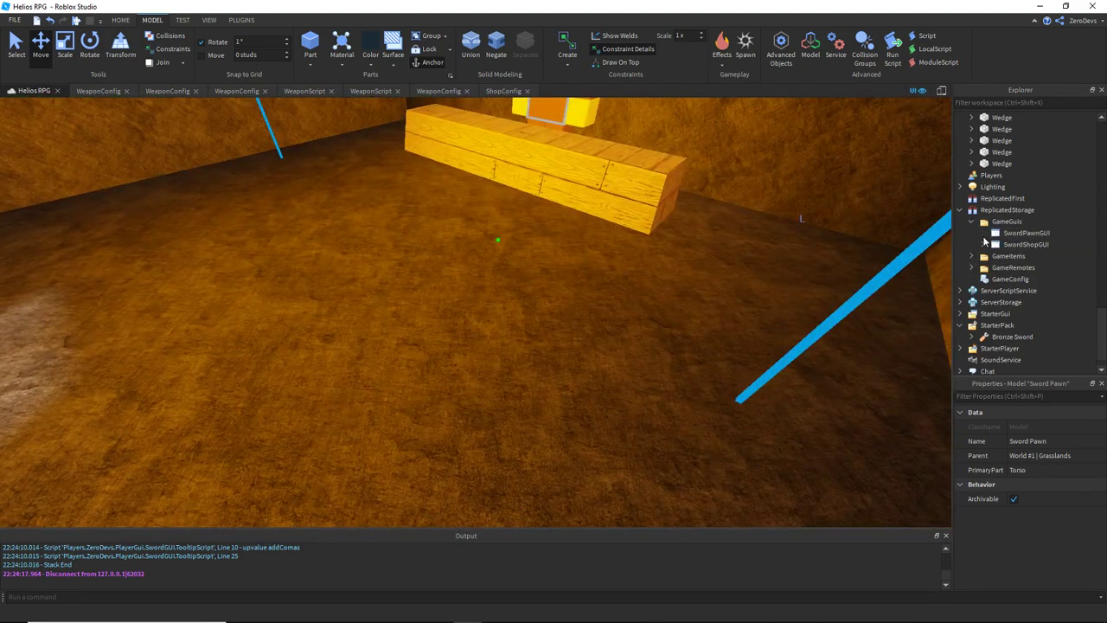
pyautogui.click(983, 233)
pyautogui.click(995, 279)
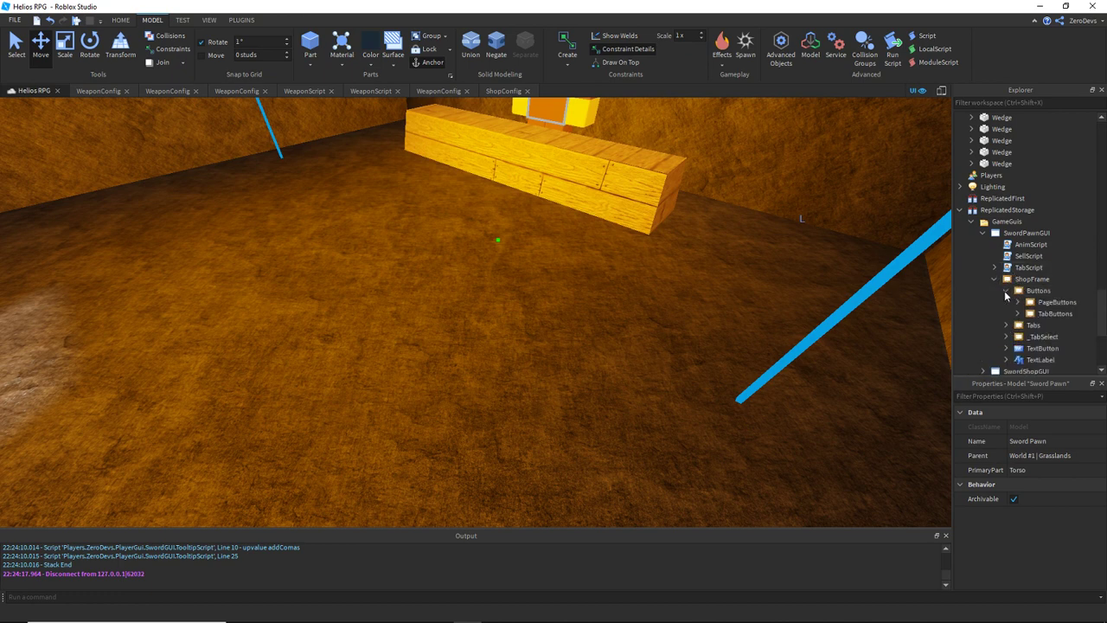
pyautogui.click(1007, 302)
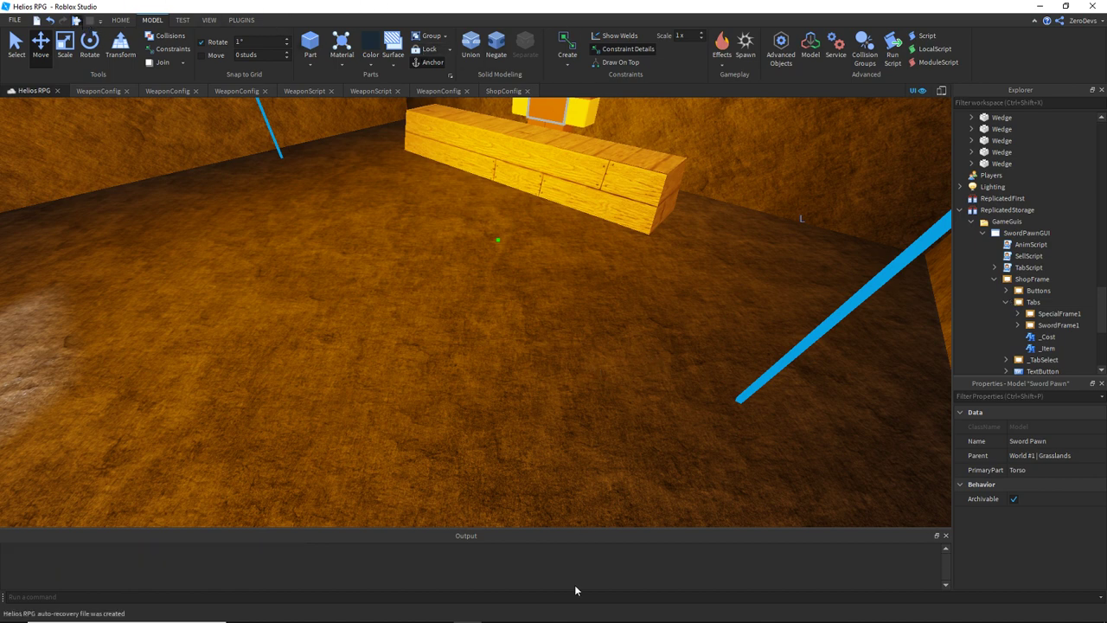
# Start a playtest and walk the character from the spawn area into the Sword Pawn building up to its counter.
pyautogui.press('F5')
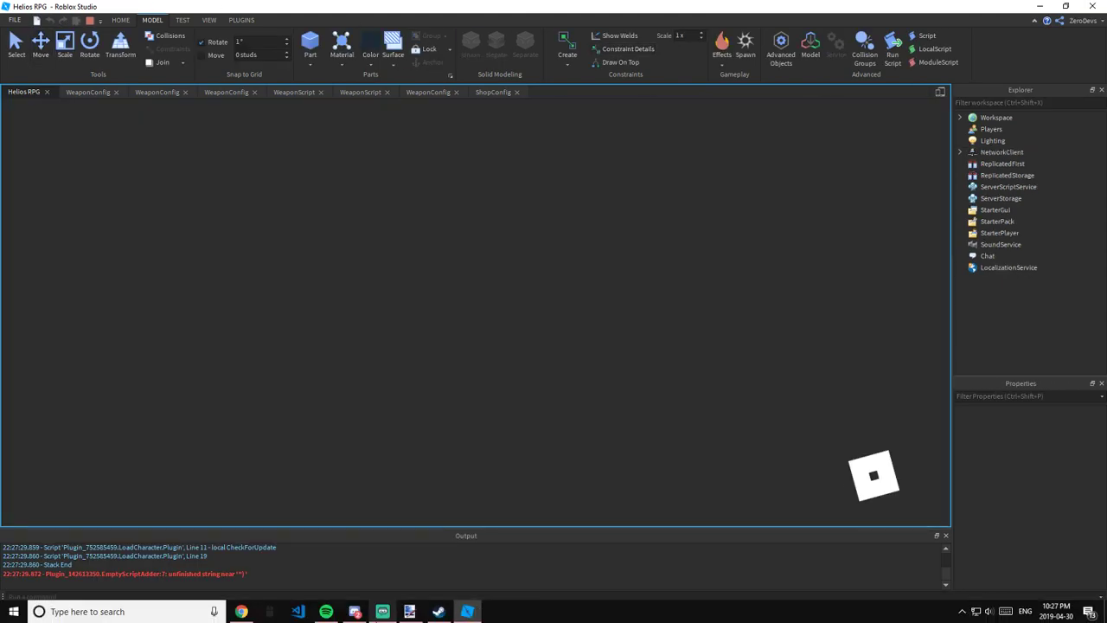
pyautogui.moveTo(362, 614)
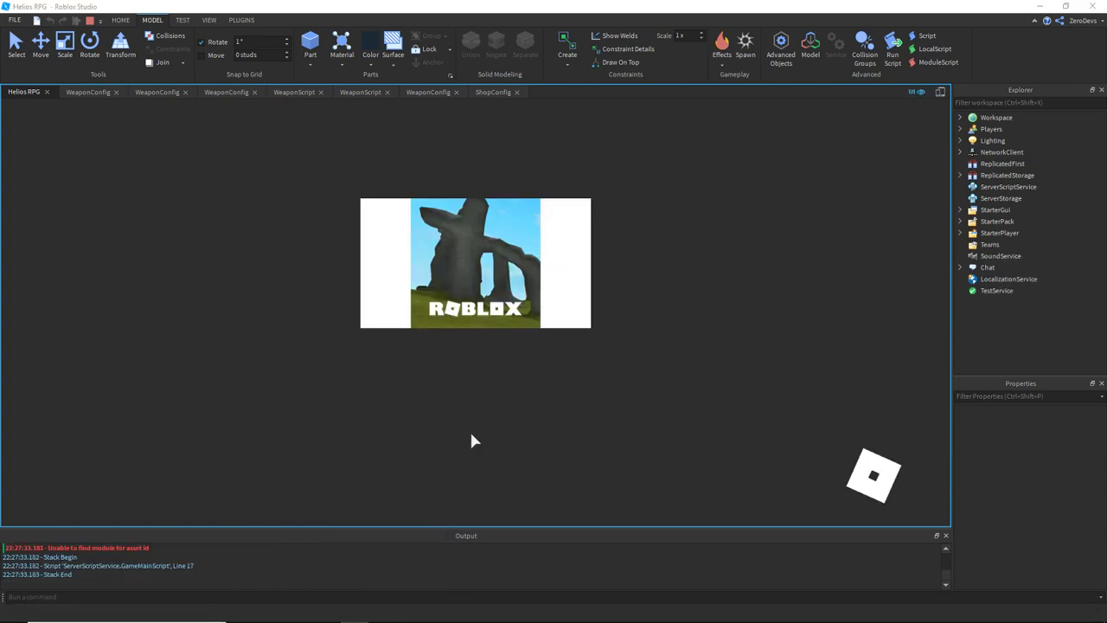
pyautogui.press('w')
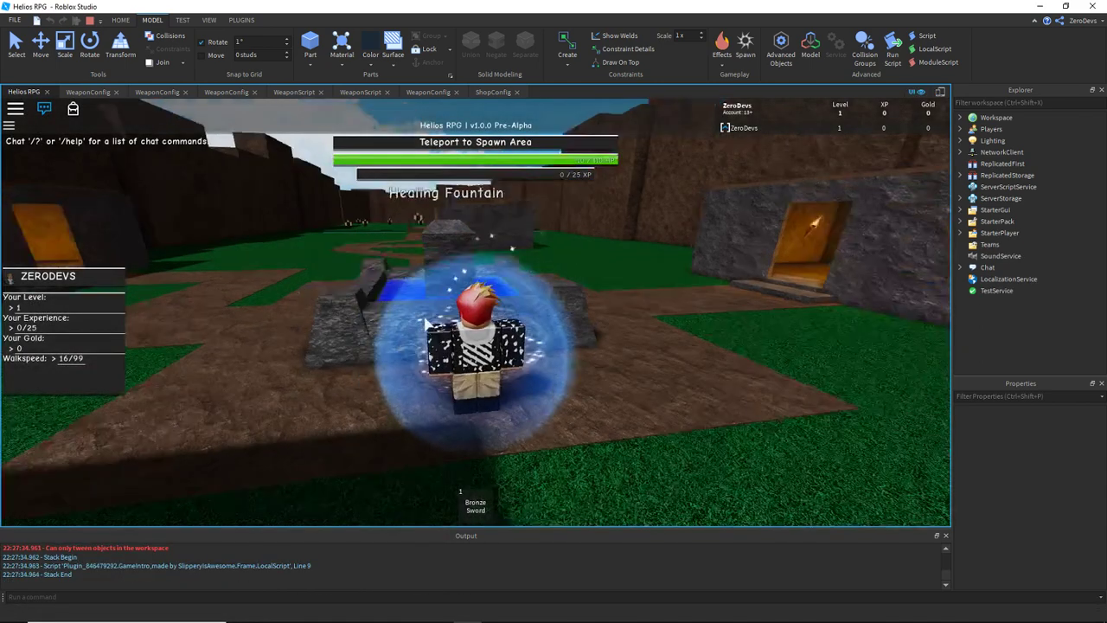
pyautogui.moveTo(426, 324); pyautogui.dragTo(426, 324, button='right')
pyautogui.press('w')
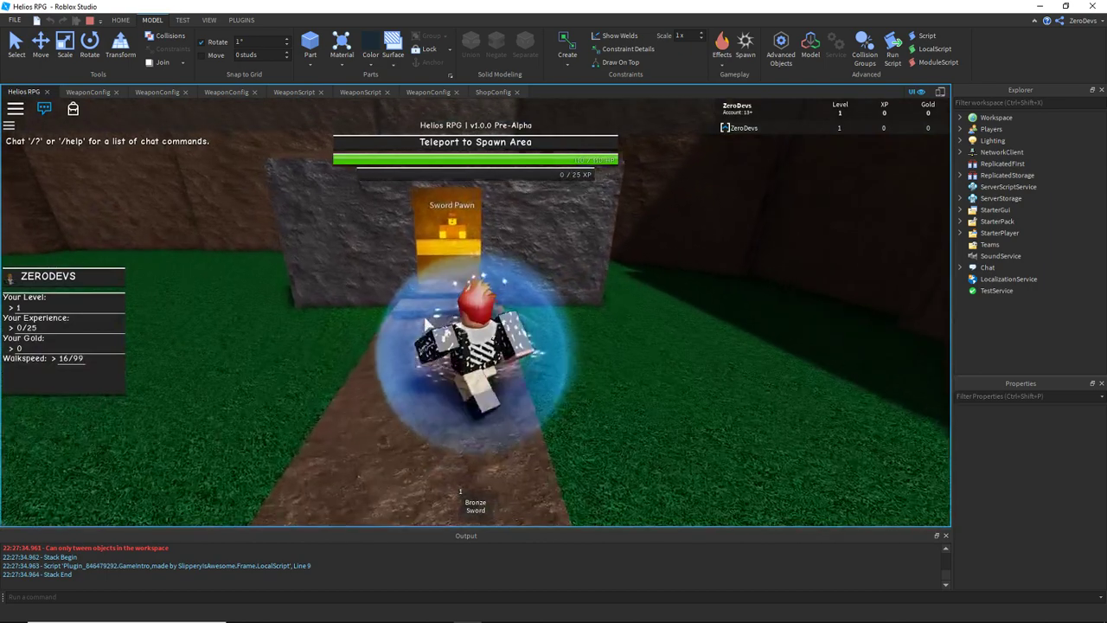
pyautogui.press('w')
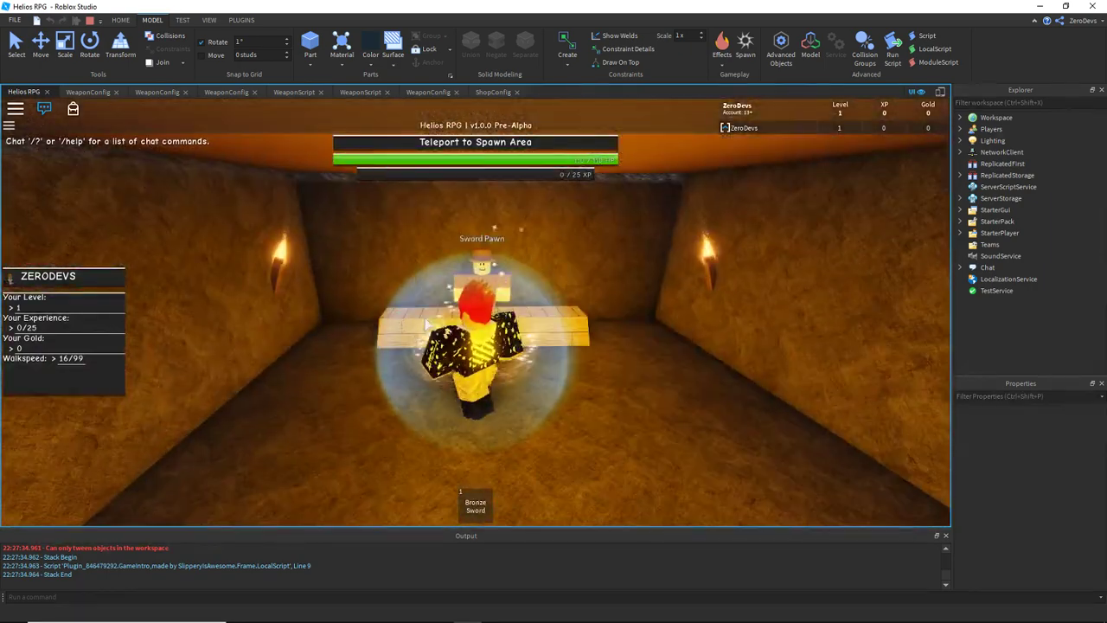
pyautogui.press('w')
pyautogui.press('d')
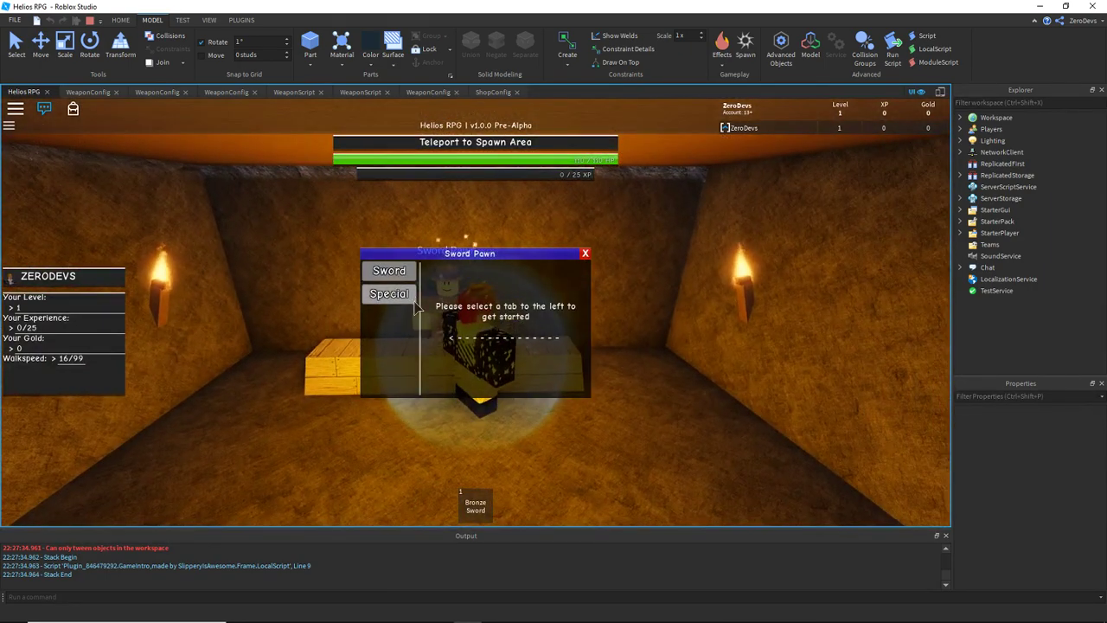
# Try selling the swords listed under the Sword Pawn's Sword and Special tabs, close the shop window, and end the playtest.
pyautogui.press('s')
pyautogui.click(391, 272)
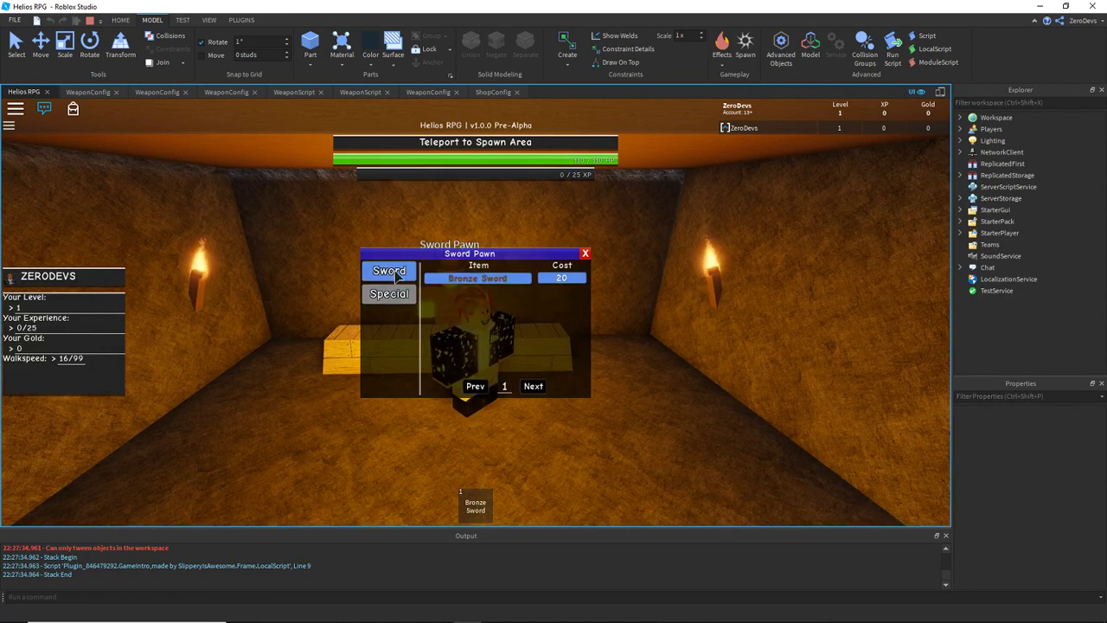
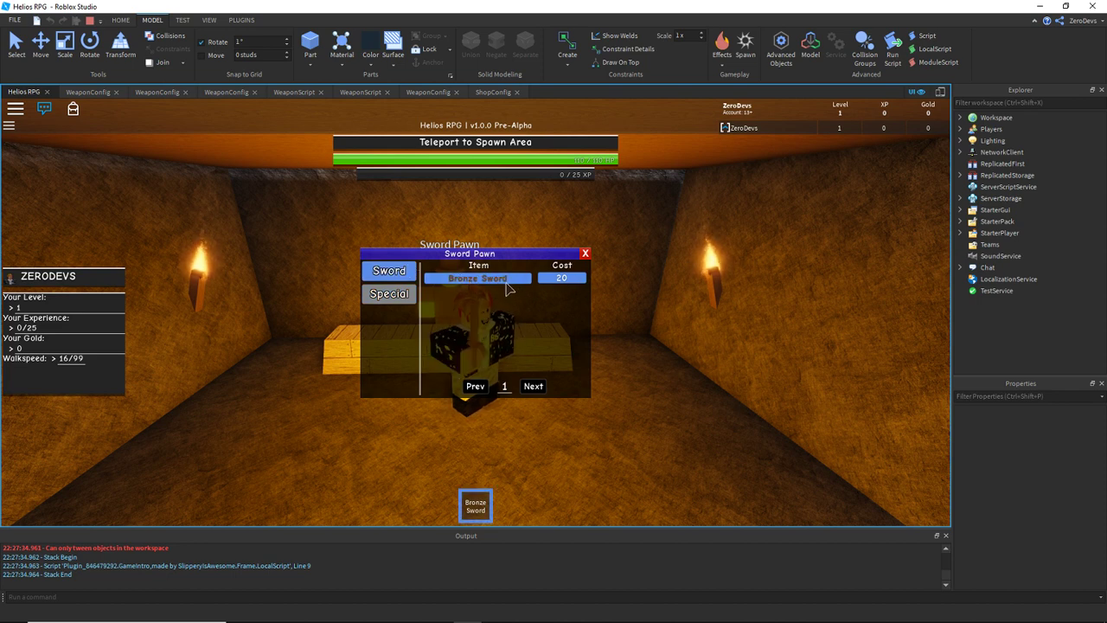
pyautogui.press('a')
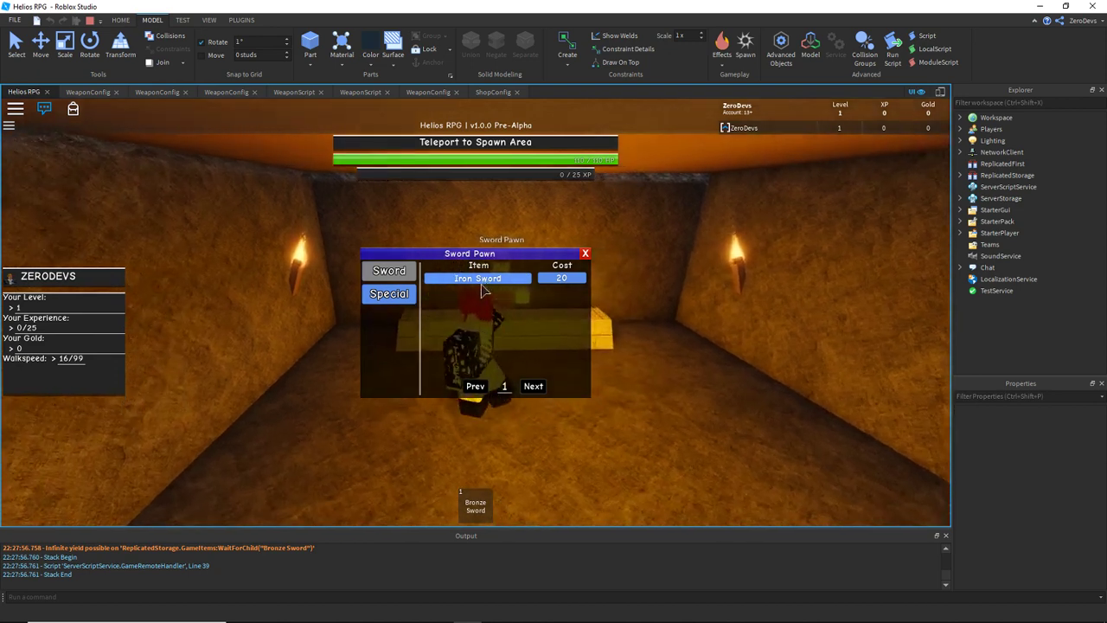
pyautogui.press('w')
pyautogui.press('d')
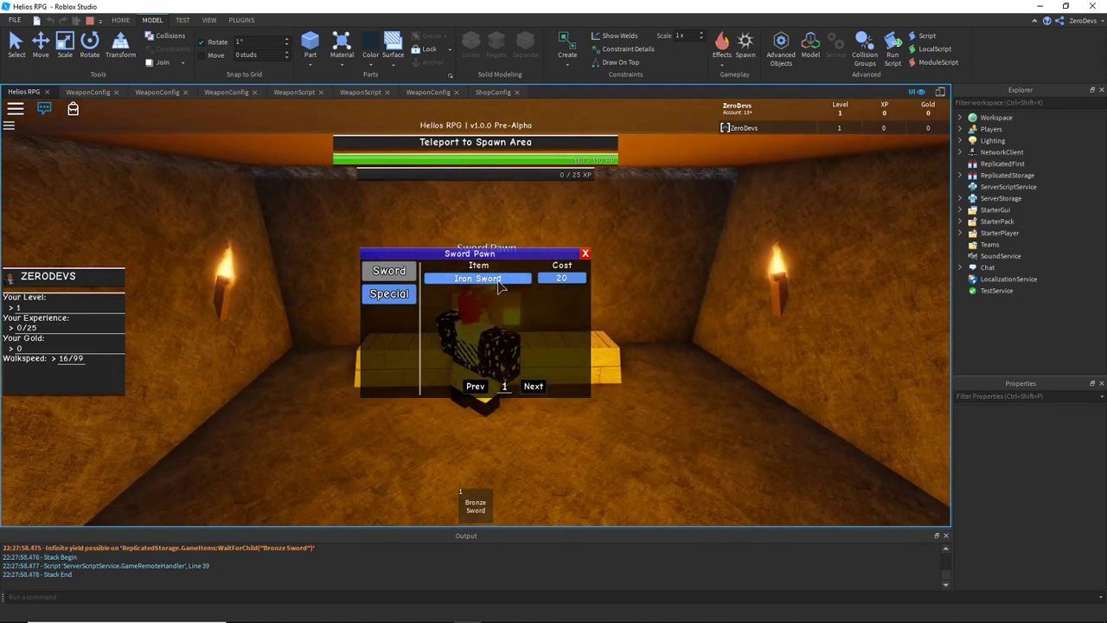
pyautogui.click(584, 255)
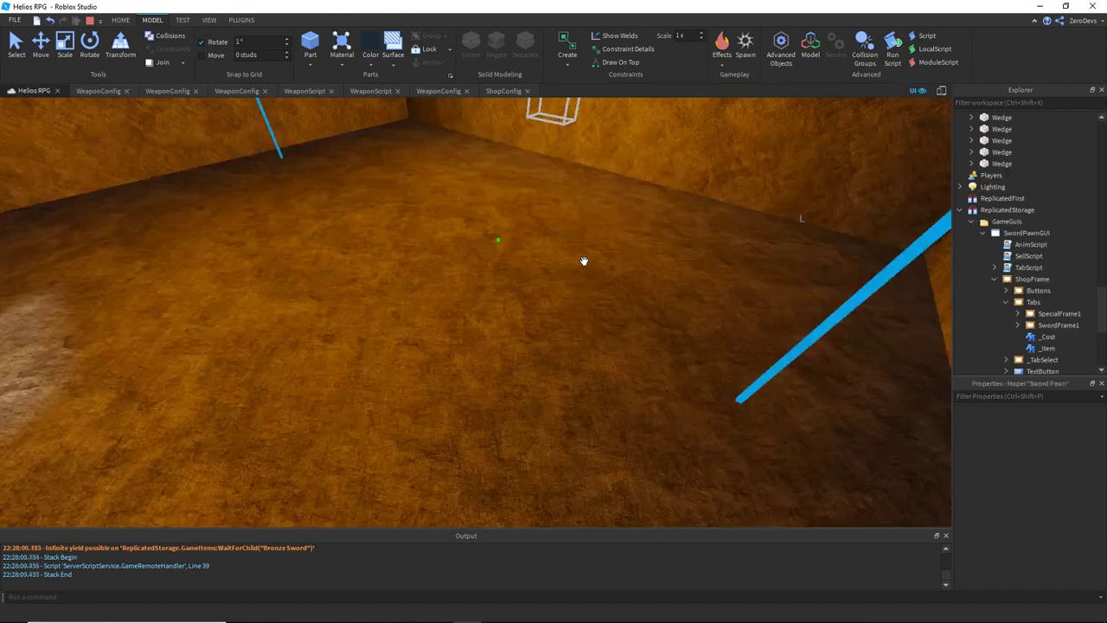
# Set the Item value of SellButton01 in SwordPawnGUI's SpecialFrame1 to Bandit Blade.
pyautogui.click(598, 180)
pyautogui.moveTo(764, 346); pyautogui.dragTo(965, 329, button='right')
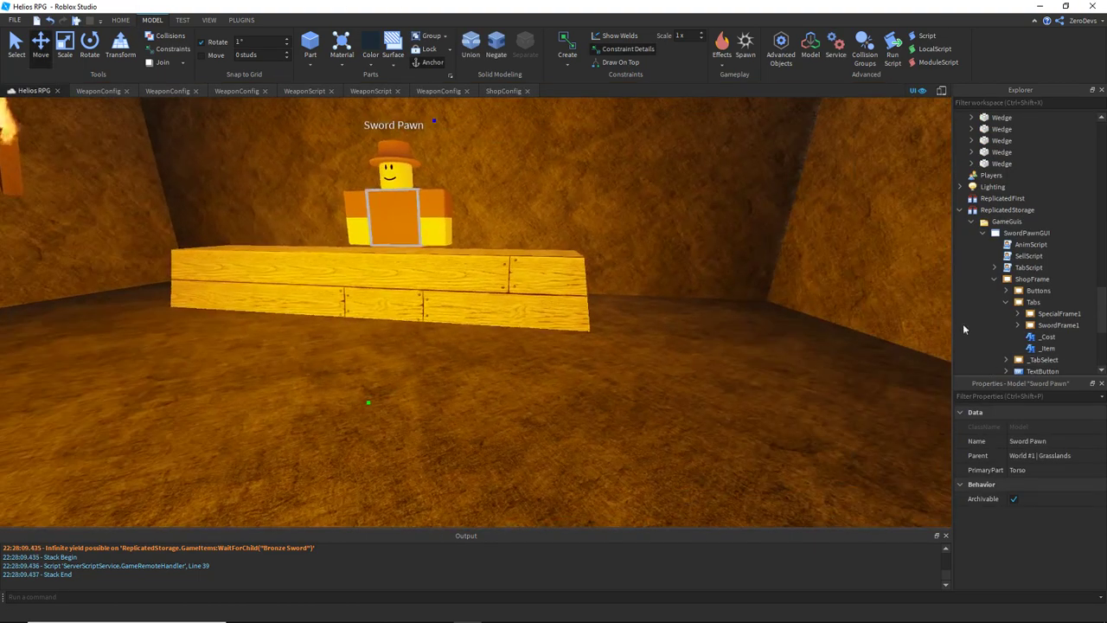
pyautogui.click(1017, 314)
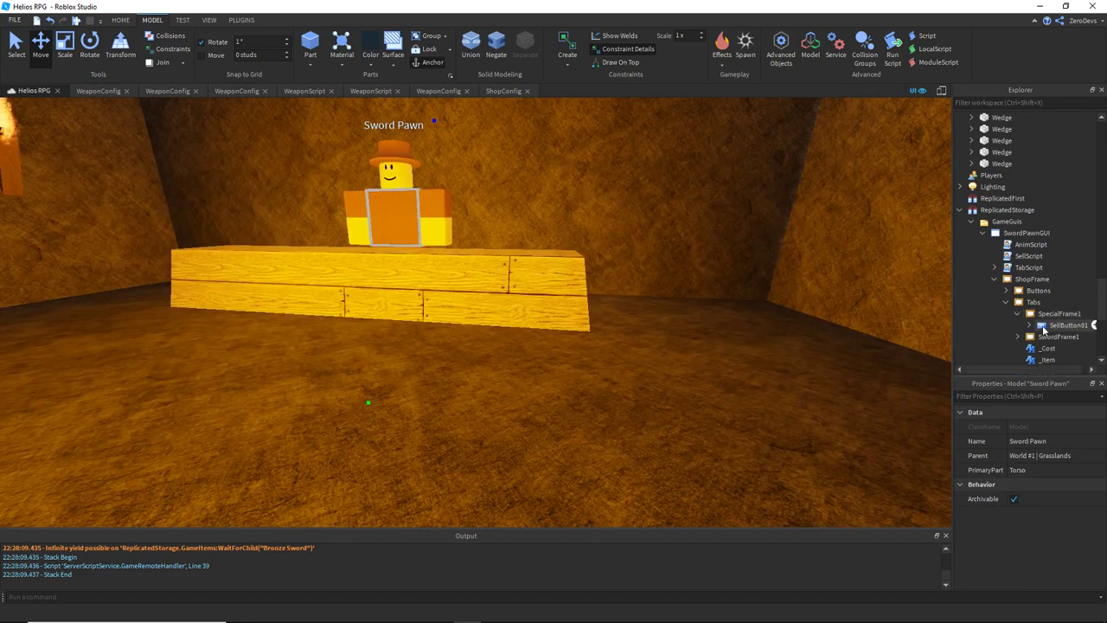
pyautogui.doubleClick(1043, 327)
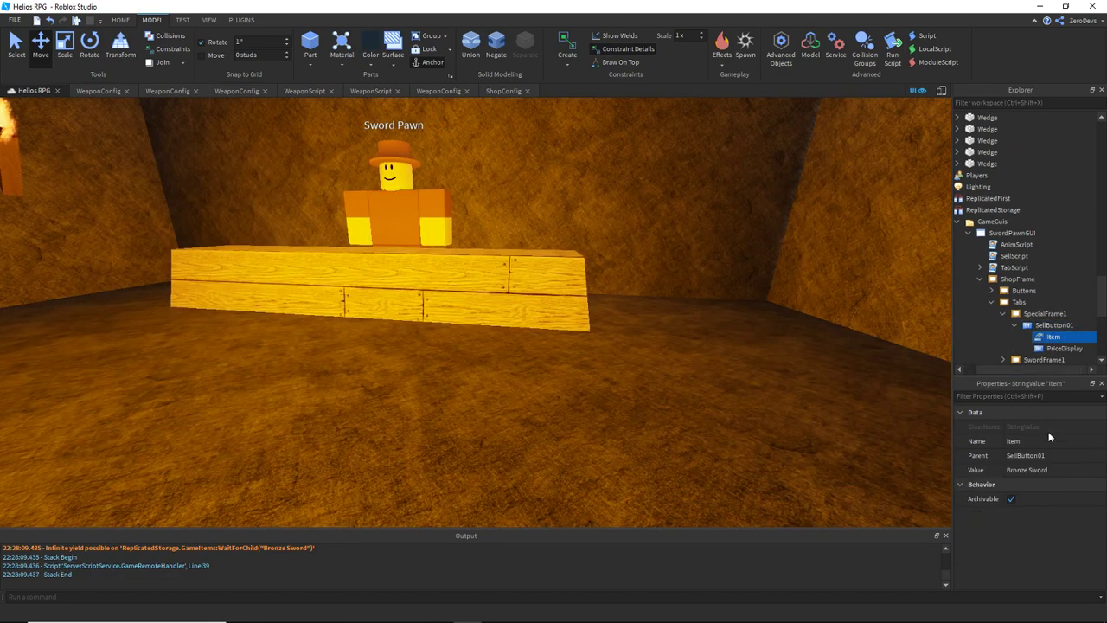
pyautogui.click(1057, 464)
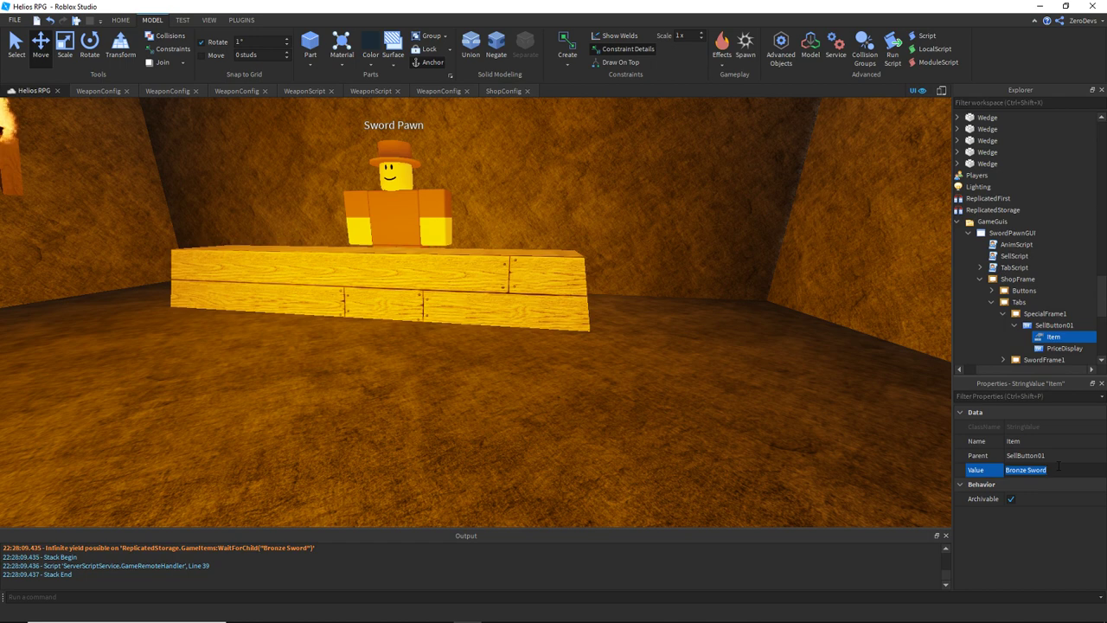
pyautogui.write('Bandit Blade')
pyautogui.press('Return')
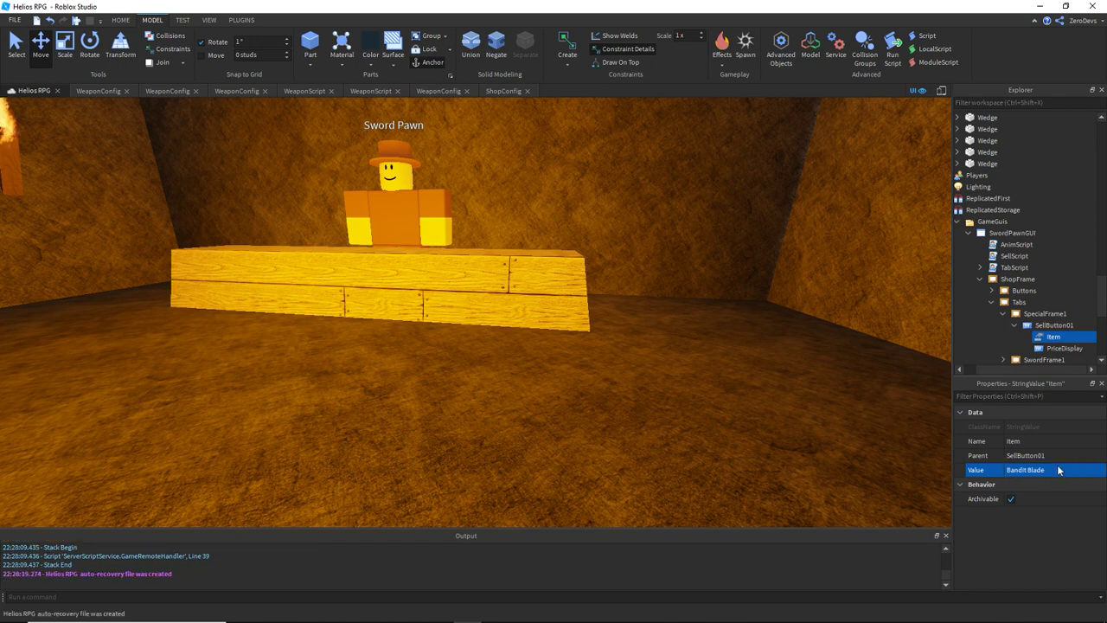
# Set the text of the PriceDisplay under SpecialFrame1's SellButton01 to 300.
pyautogui.click(1053, 349)
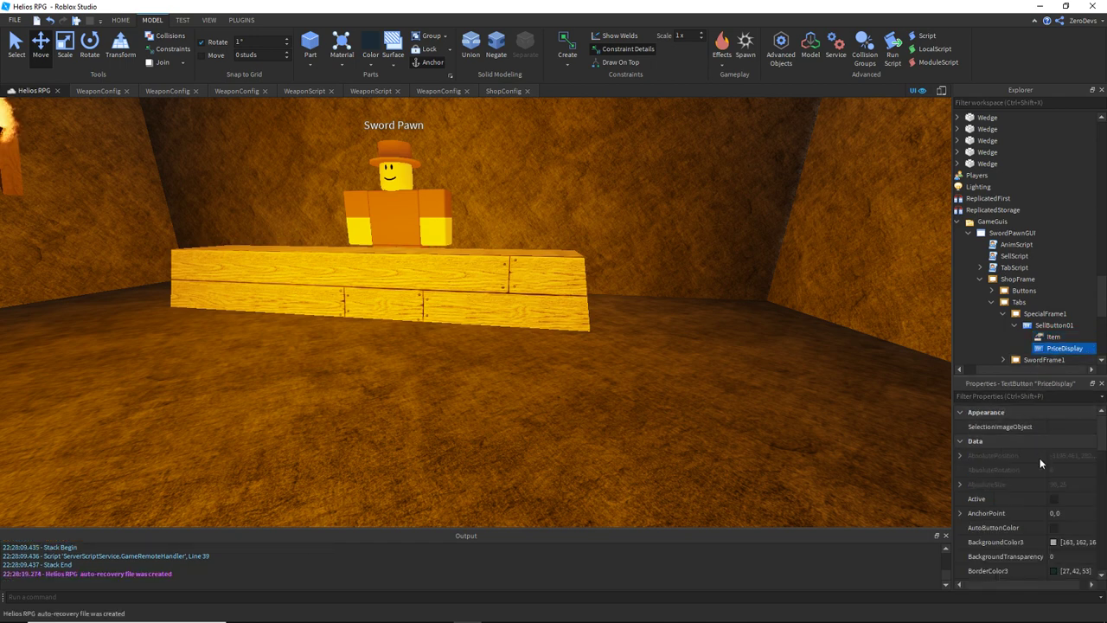
pyautogui.scroll(-10, 1040, 463)
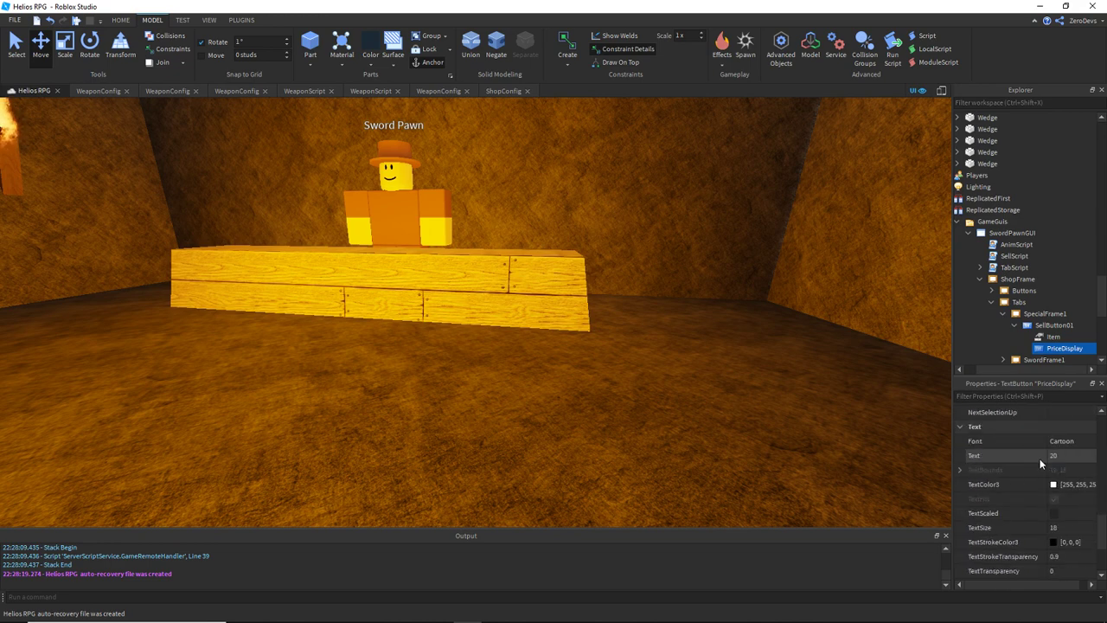
pyautogui.click(1054, 455)
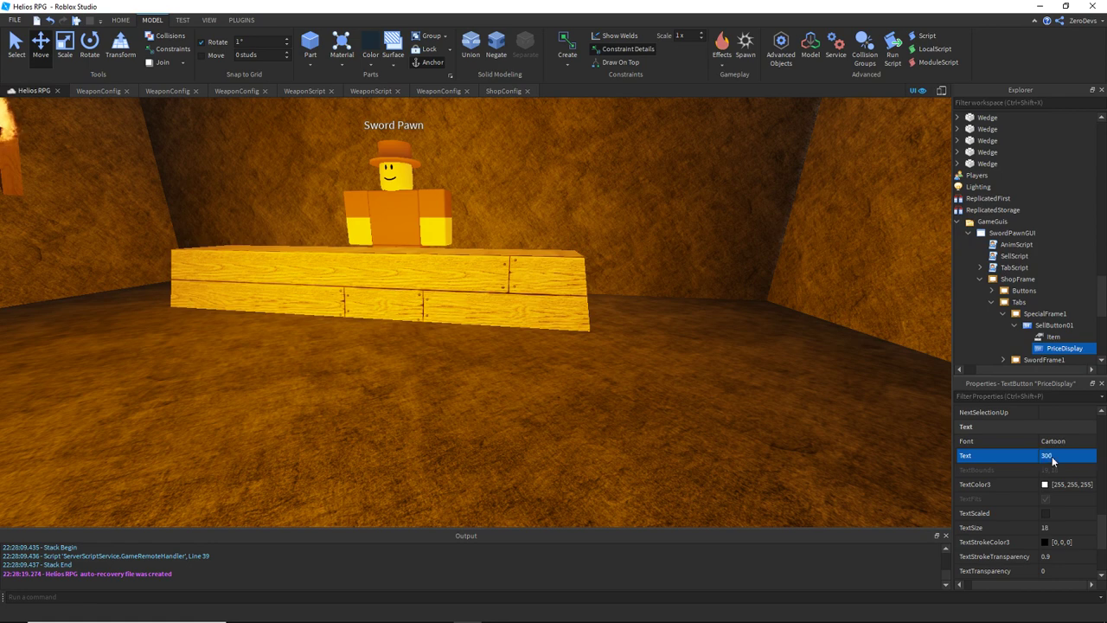
# Collapse SpecialFrame1's SellButton01 and set the button's own text to Bandit Blade.
pyautogui.click(1018, 325)
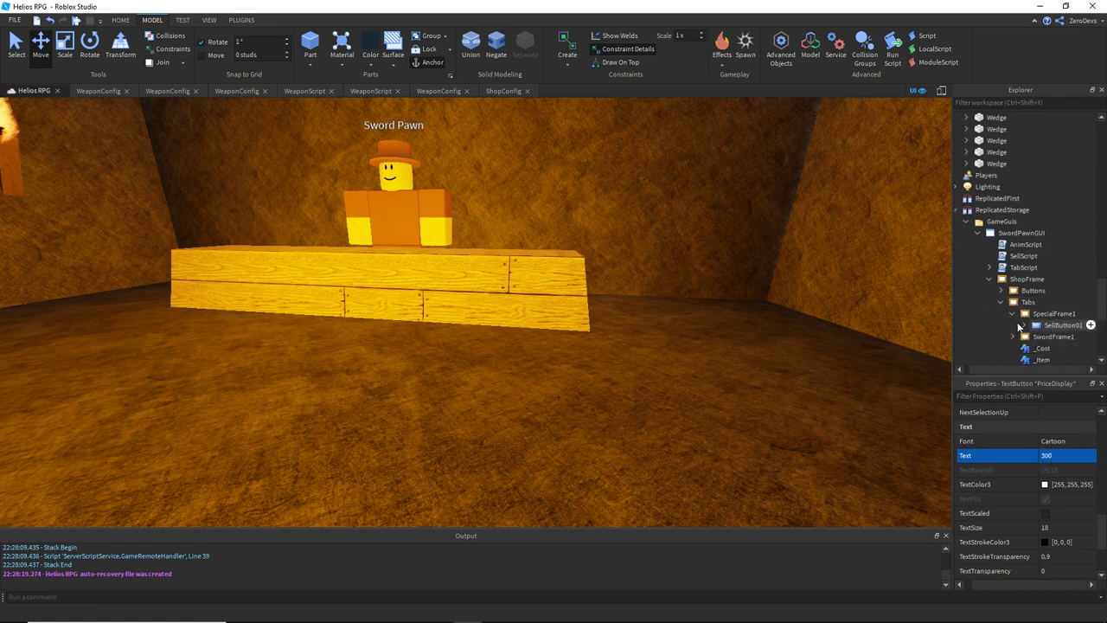
pyautogui.scroll(-2, 1029, 311)
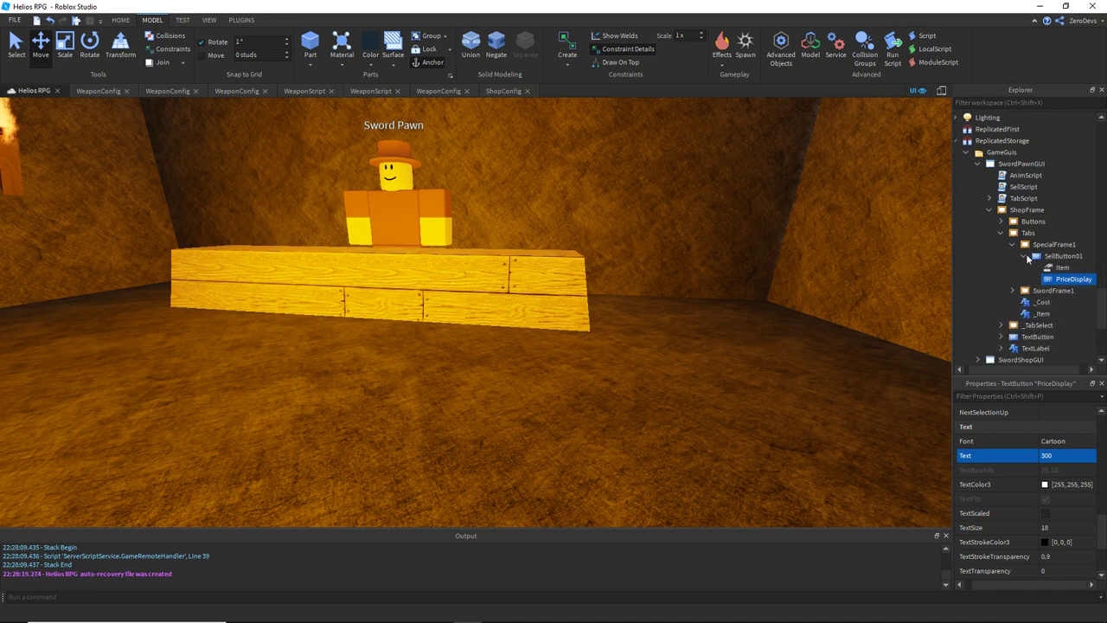
pyautogui.click(1025, 256)
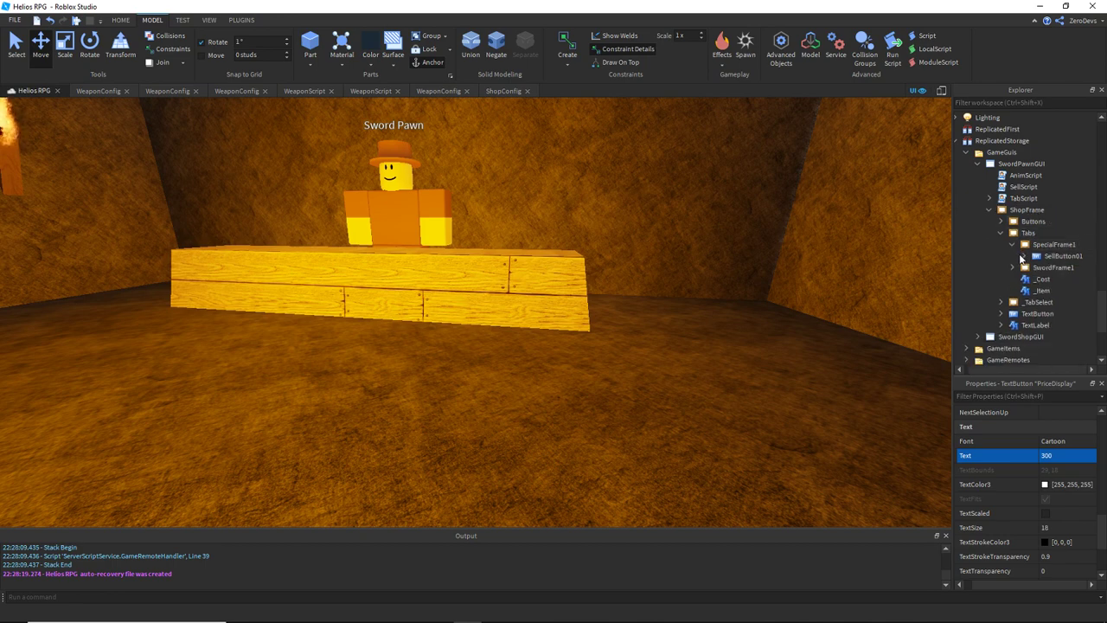
pyautogui.scroll(-3, 1020, 258)
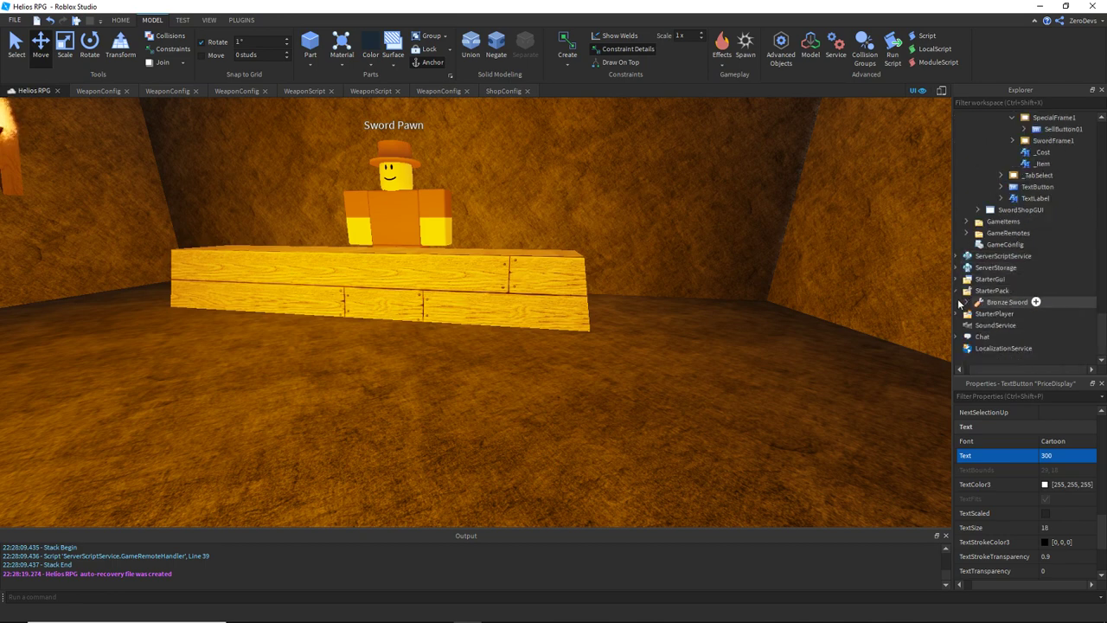
pyautogui.moveTo(1015, 370); pyautogui.dragTo(978, 290)
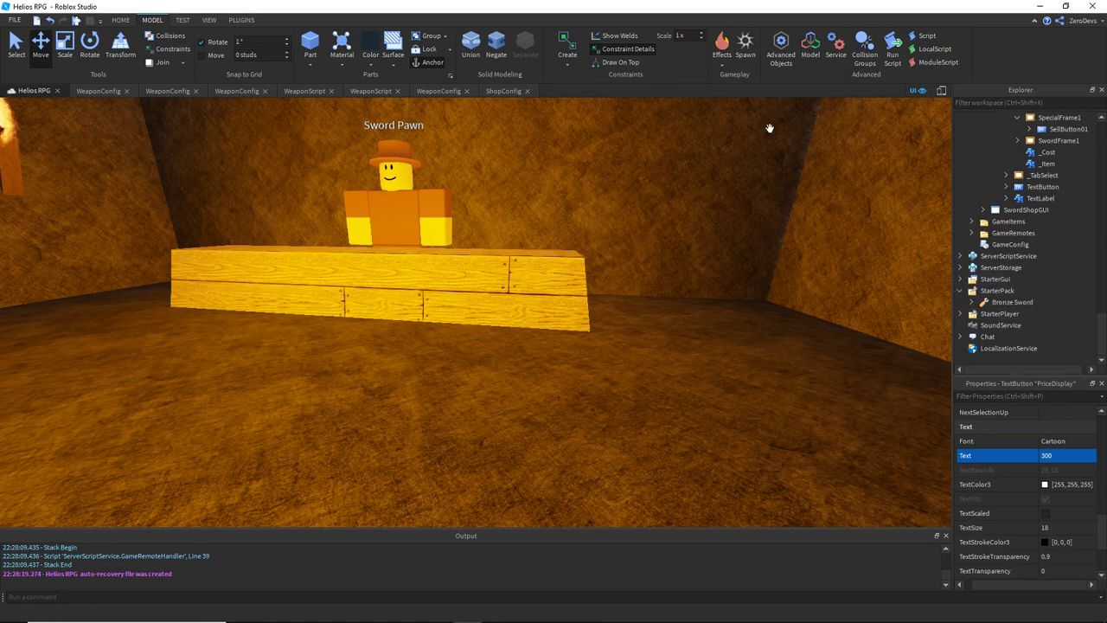
pyautogui.scroll(2, 988, 244)
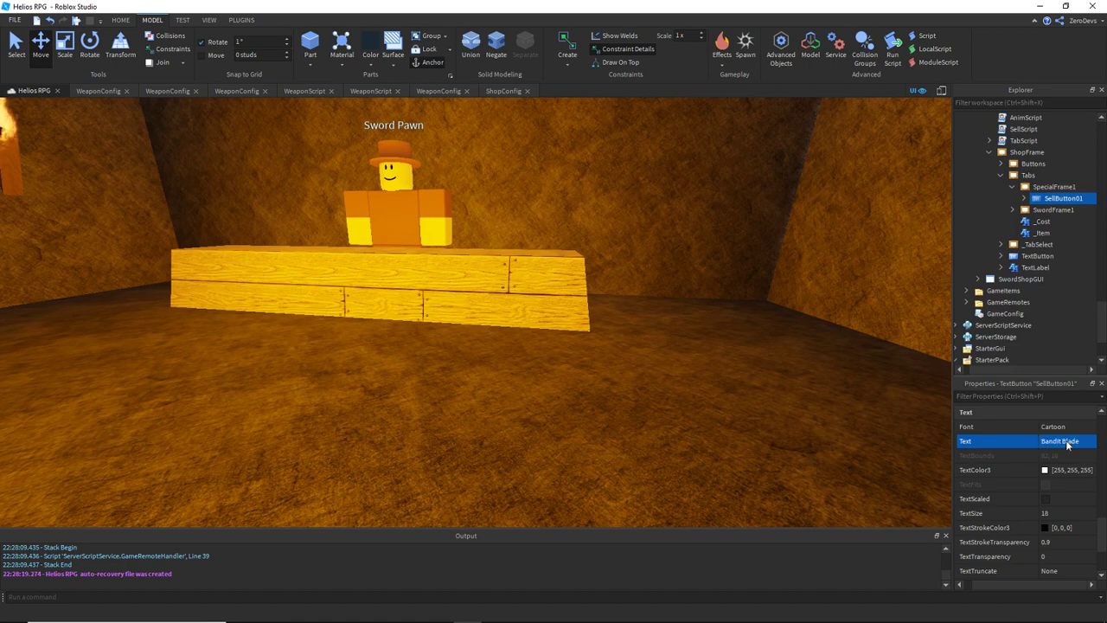
# Start a new playtest and walk the character past the Healing Fountain into the Sword Pawn building to open its shop window.
pyautogui.click(76, 20)
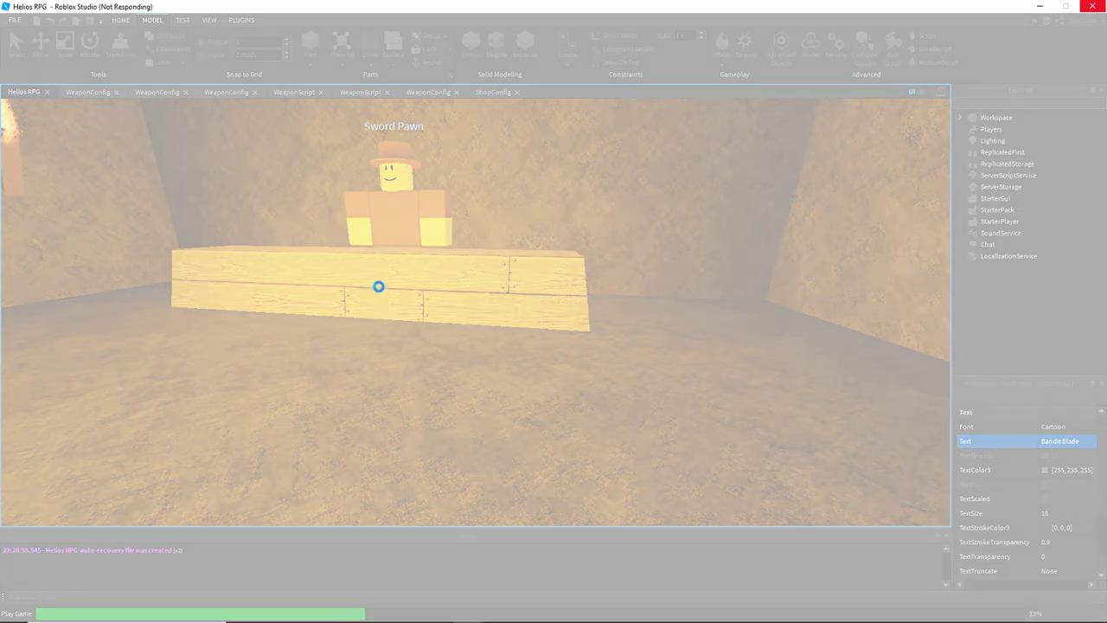
pyautogui.moveTo(542, 620)
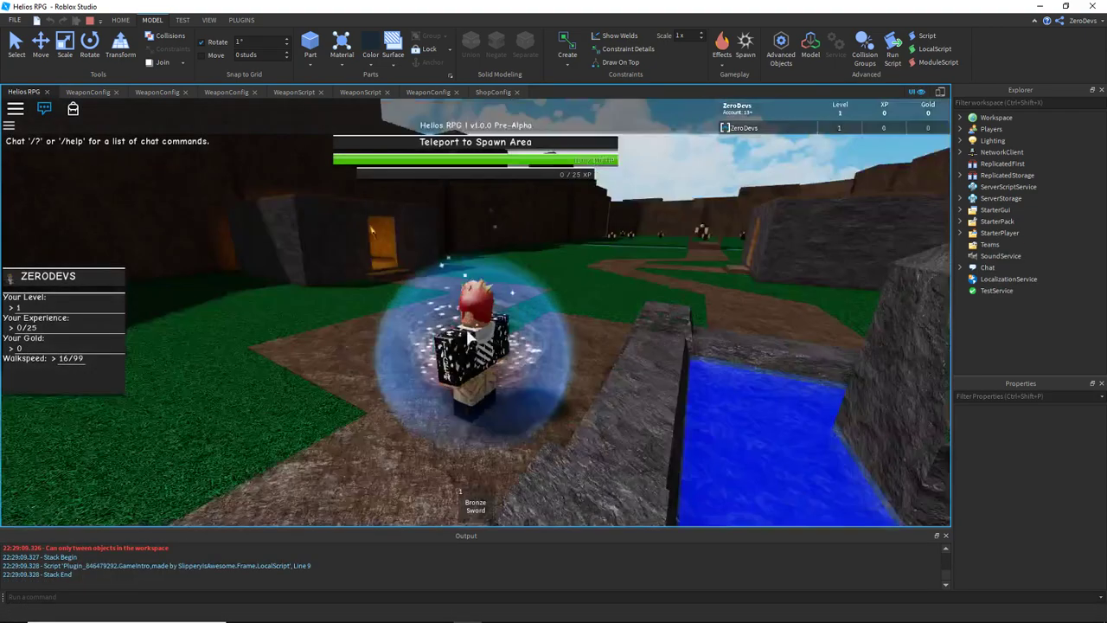
pyautogui.moveTo(468, 337); pyautogui.dragTo(468, 338, button='right')
pyautogui.press('w')
pyautogui.press('space')
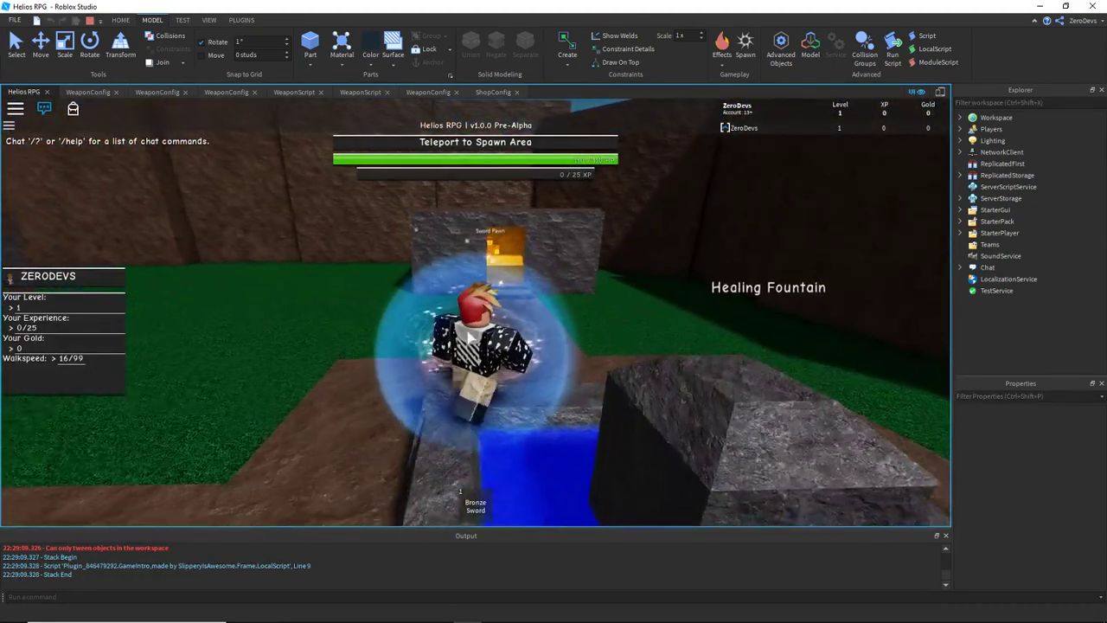
pyautogui.press('w')
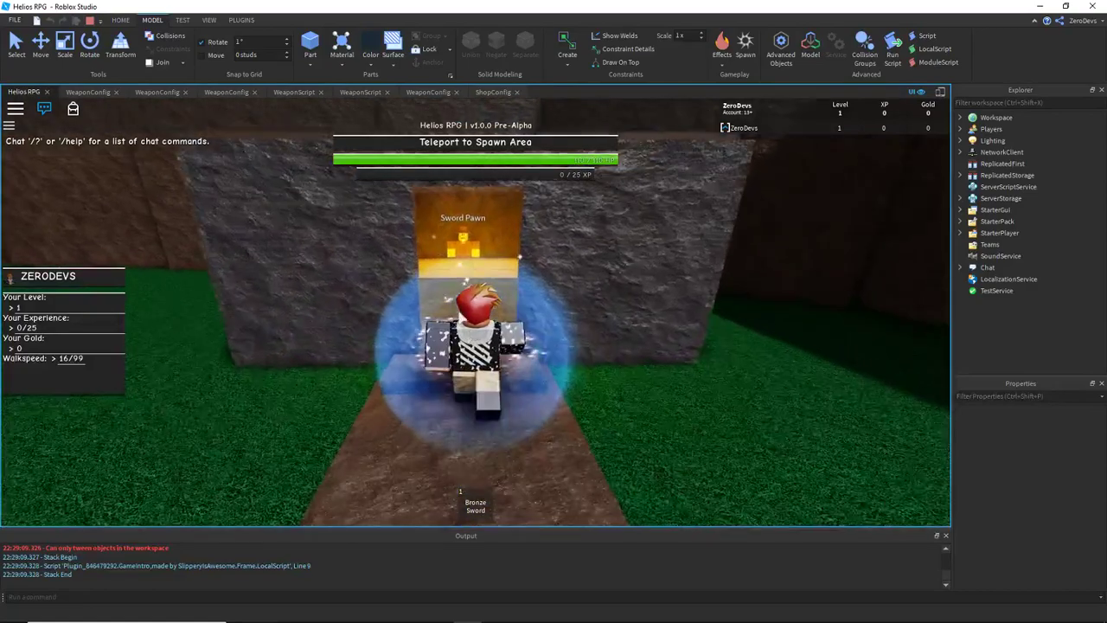
pyautogui.press('w')
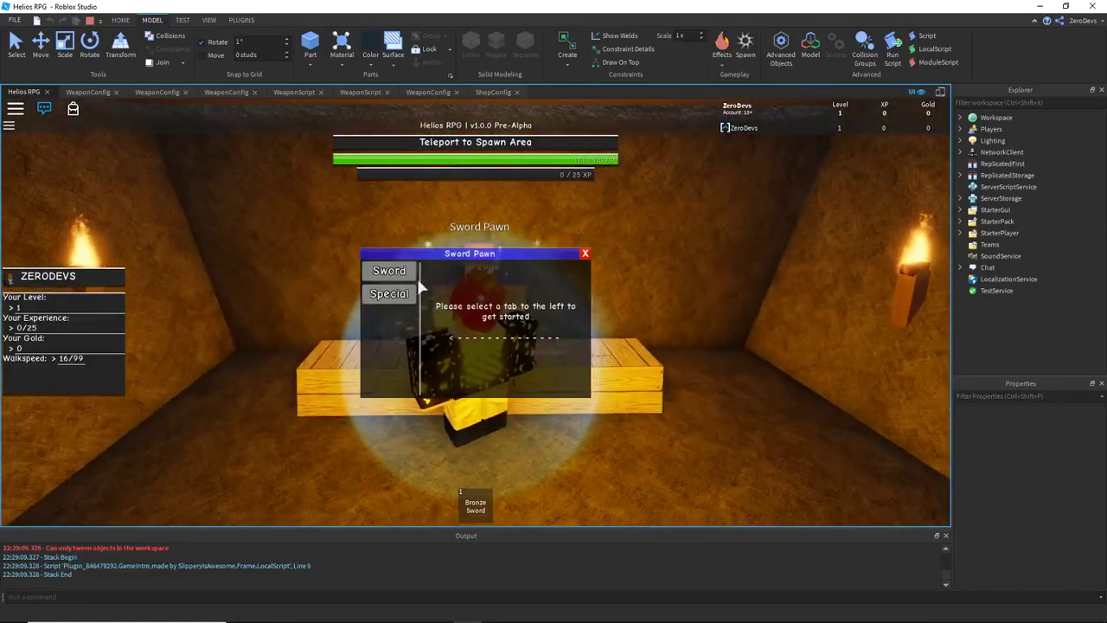
# Check the Bandit Blade entry in the Sword Pawn's Special tab, try to sell it, and leave the shop.
pyautogui.click(405, 297)
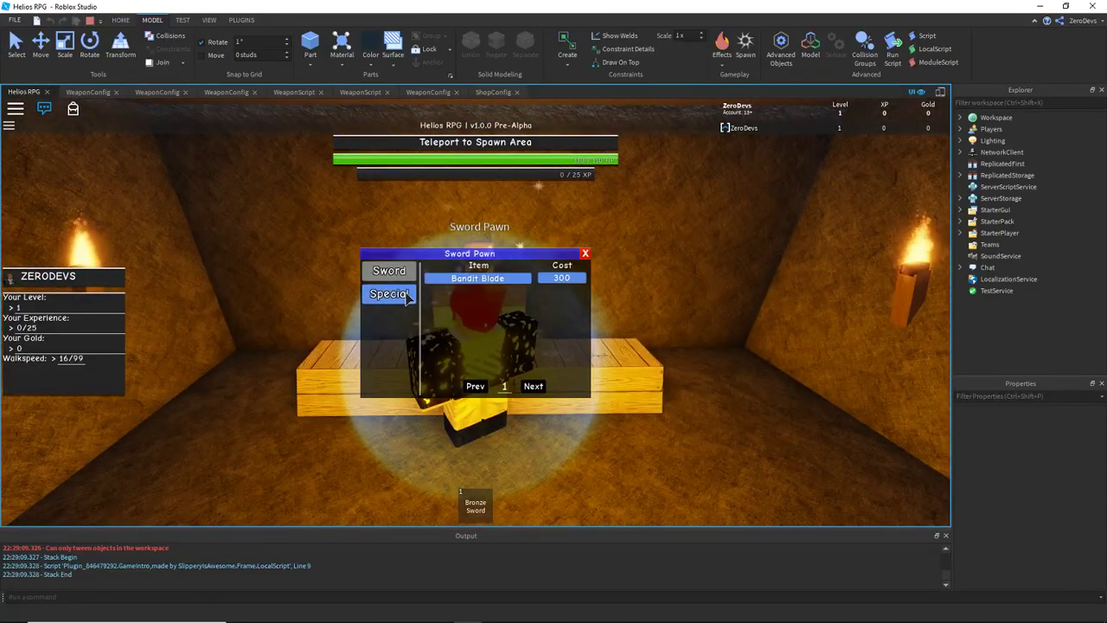
pyautogui.click(509, 282)
pyautogui.press('s')
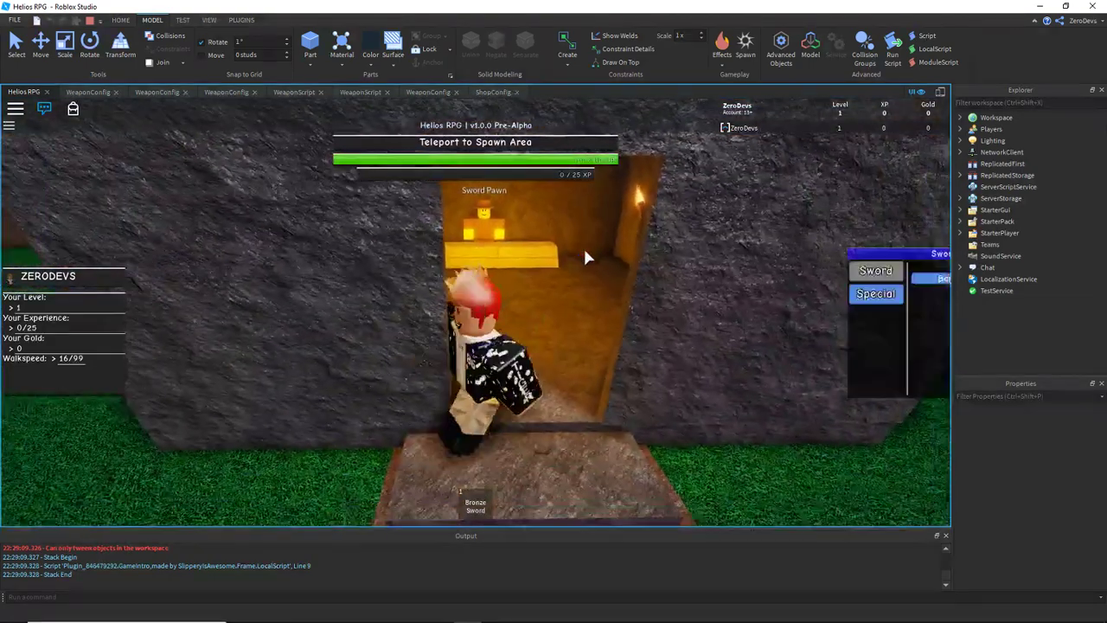
pyautogui.moveTo(585, 257); pyautogui.dragTo(586, 257, button='right')
# Equip the Bronze Sword and run the character along the path and across the bridge to the bandit field.
pyautogui.press('w')
pyautogui.moveTo(632, 293); pyautogui.dragTo(633, 293, button='right')
pyautogui.scroll(-2, 632, 293)
pyautogui.press('a')
pyautogui.press('w')
pyautogui.moveTo(565, 304); pyautogui.dragTo(564, 304, button='right')
pyautogui.press('w')
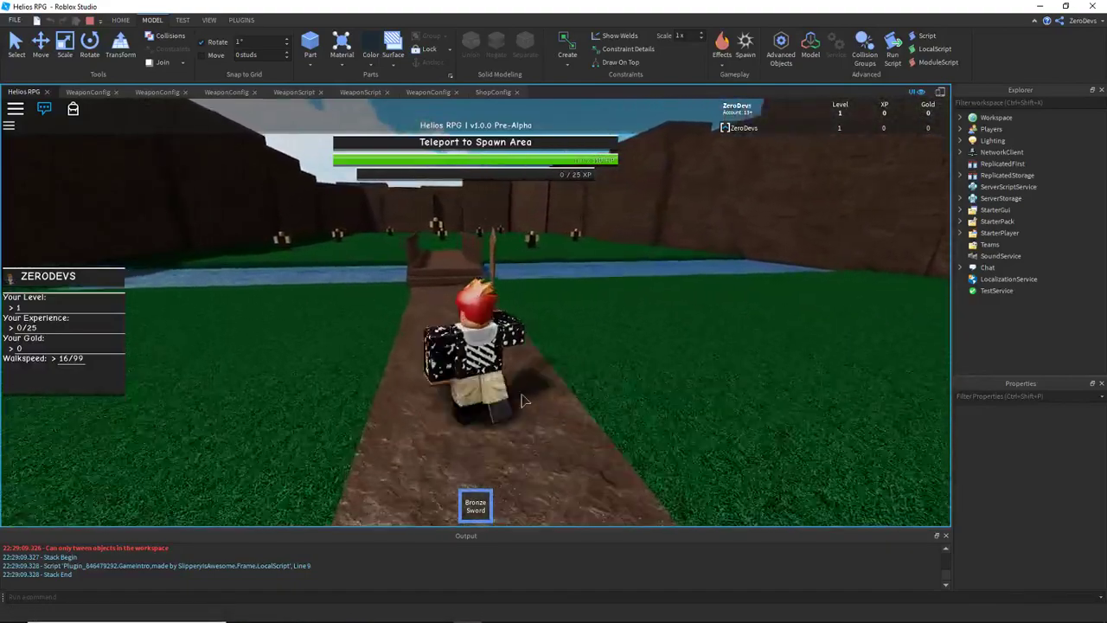
pyautogui.press('w')
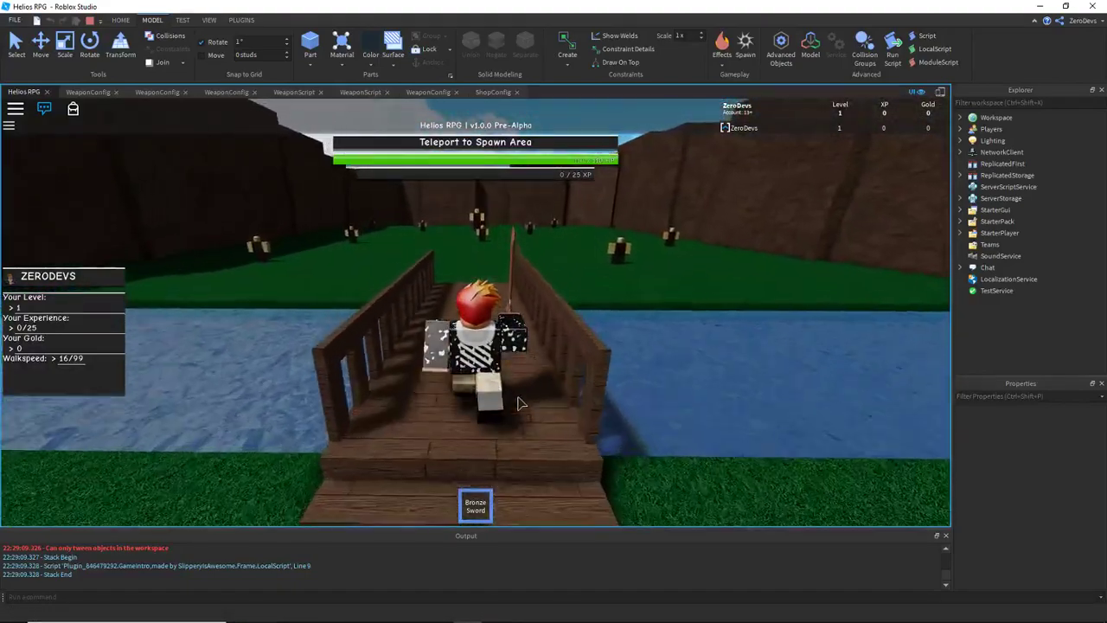
pyautogui.press('w')
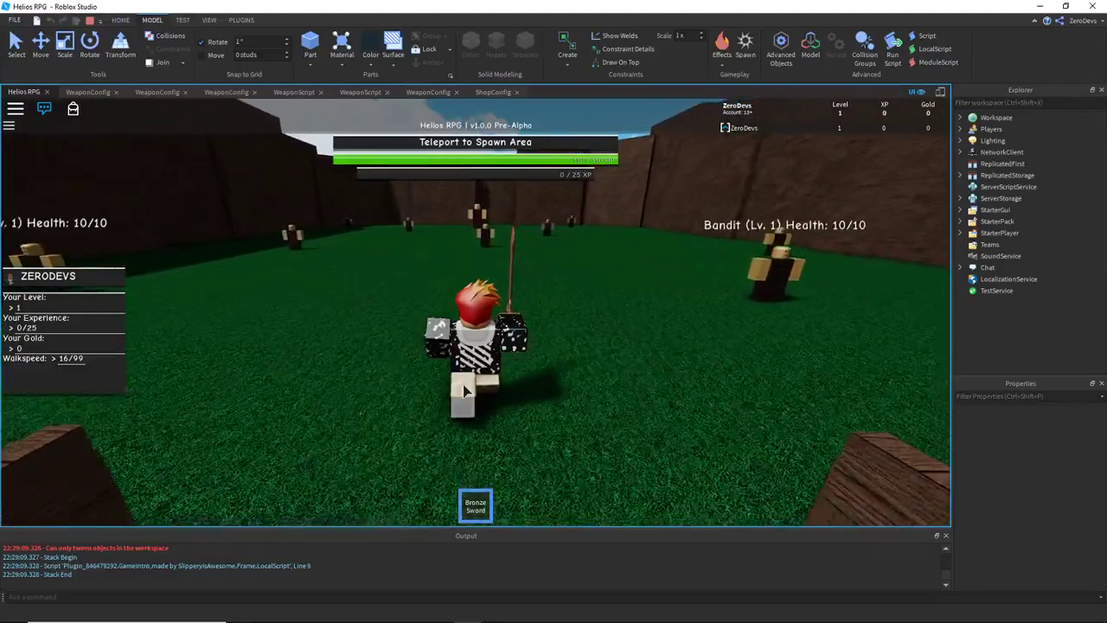
# Run the character deep into the bandit field and lock the camera behind it for fighting.
pyautogui.press('w')
pyautogui.moveTo(467, 392); pyautogui.dragTo(467, 391, button='right')
pyautogui.scroll(-3, 467, 392)
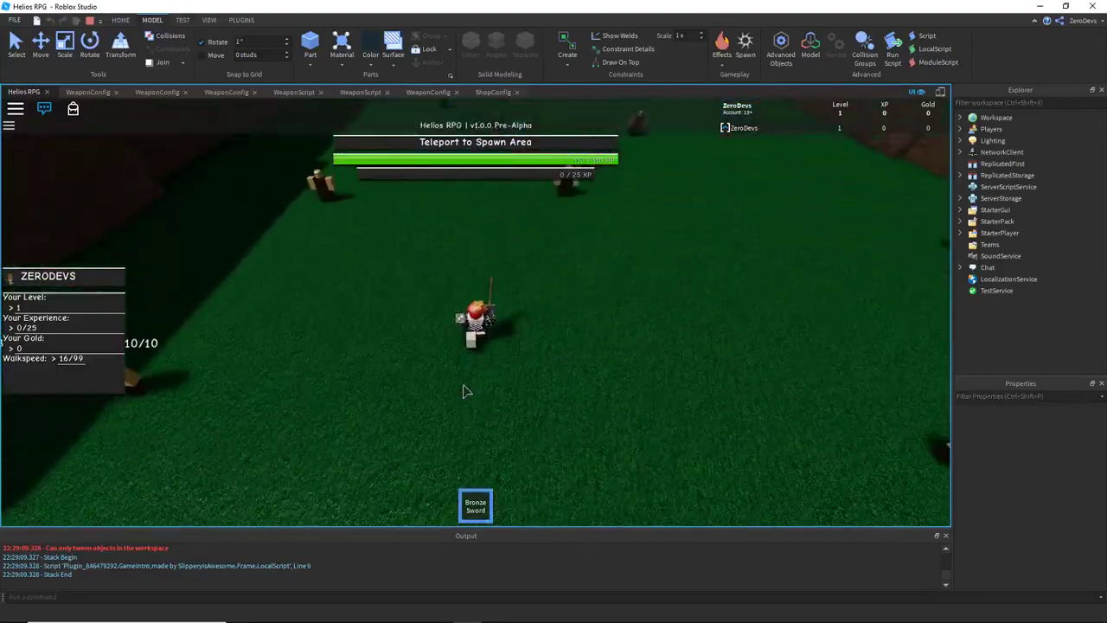
pyautogui.press('w')
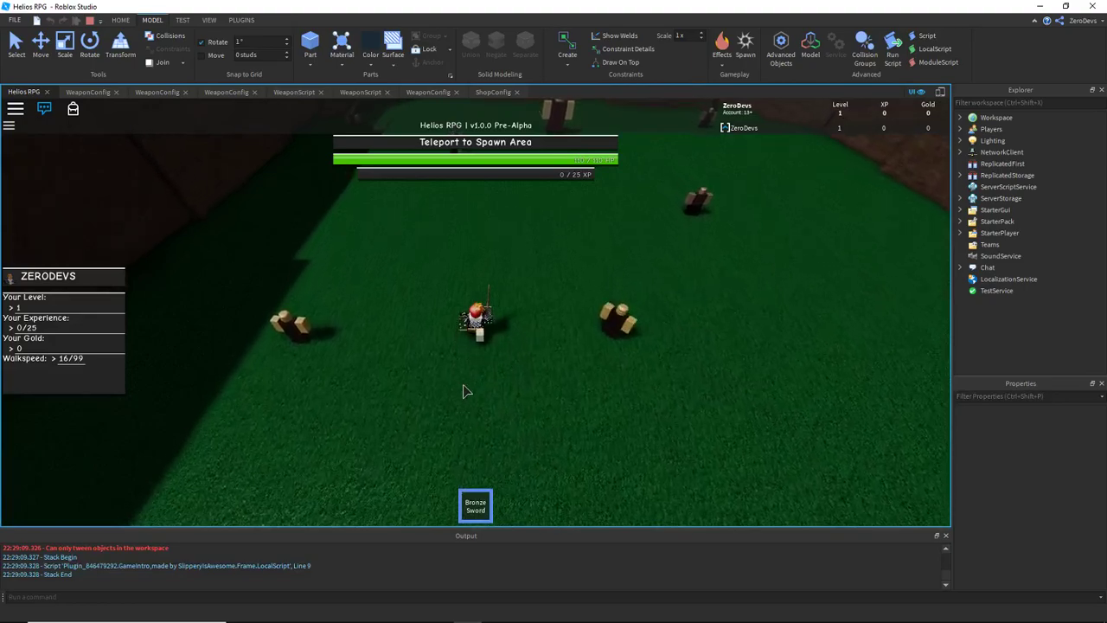
pyautogui.moveTo(467, 392); pyautogui.dragTo(467, 391, button='right')
pyautogui.press('shift')
# Defeat a Level 1 Bandit with the Bronze Sword and strike the Elite Bandit beside it.
pyautogui.click(474, 312)
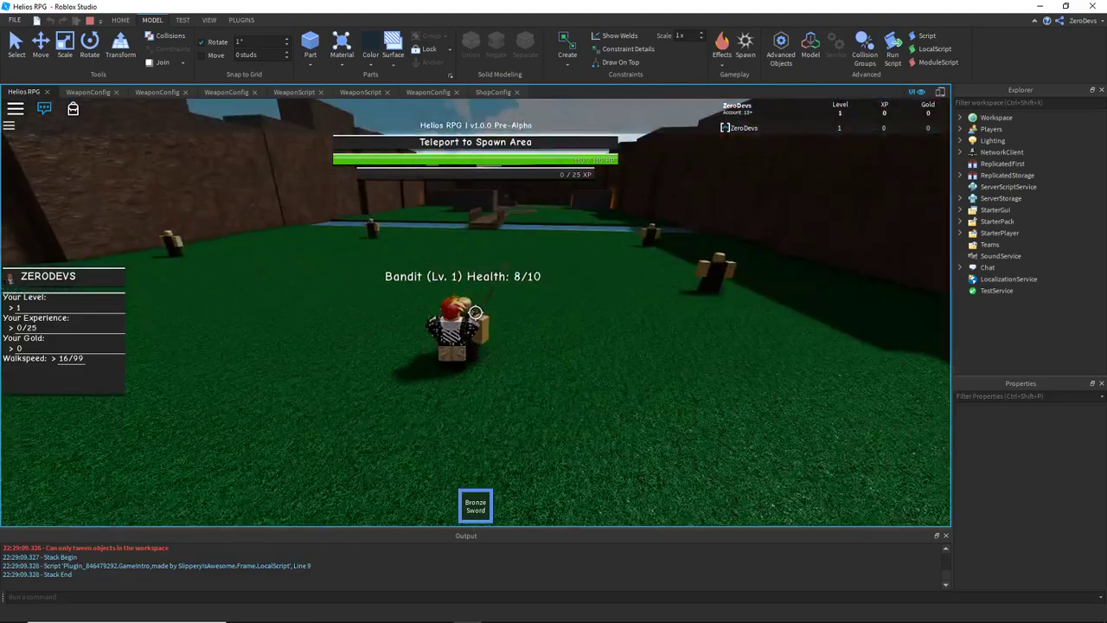
pyautogui.click(474, 312)
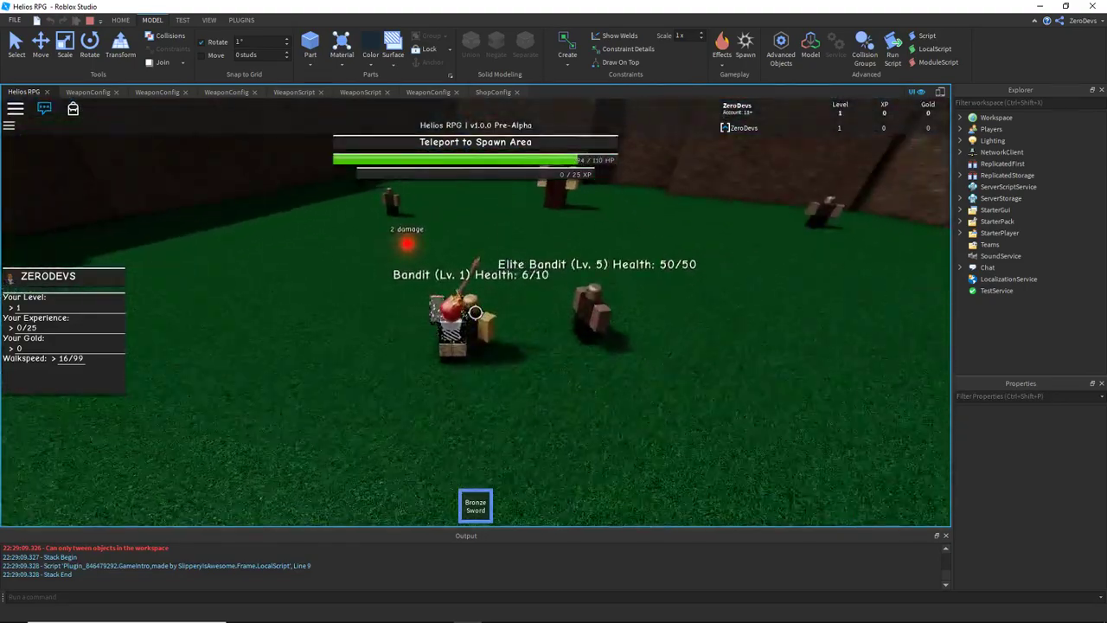
pyautogui.click(474, 312)
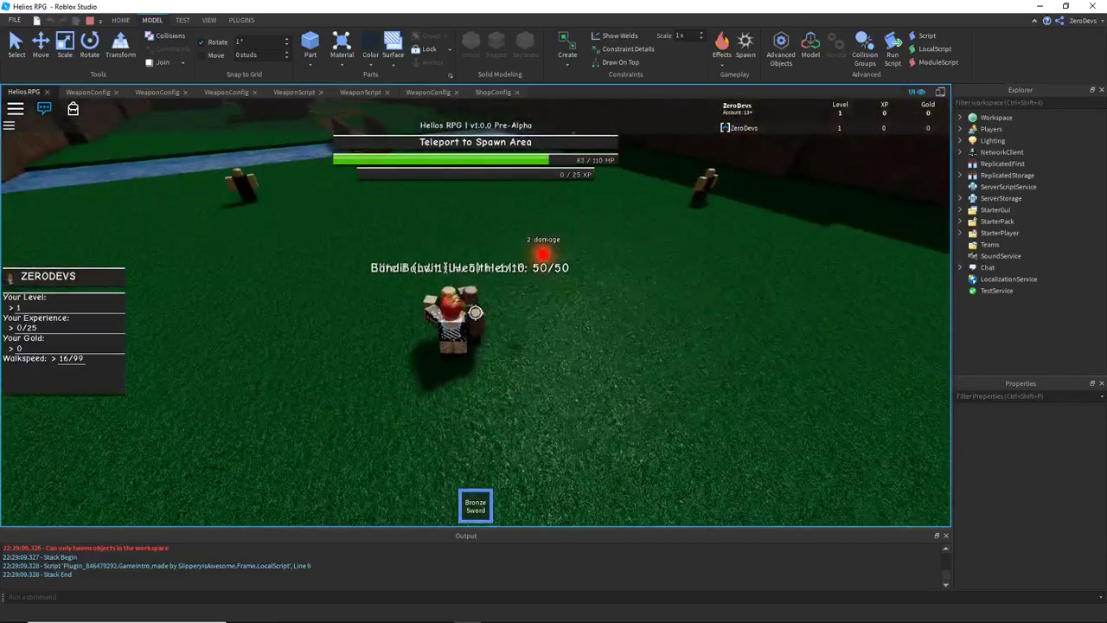
pyautogui.click(474, 312)
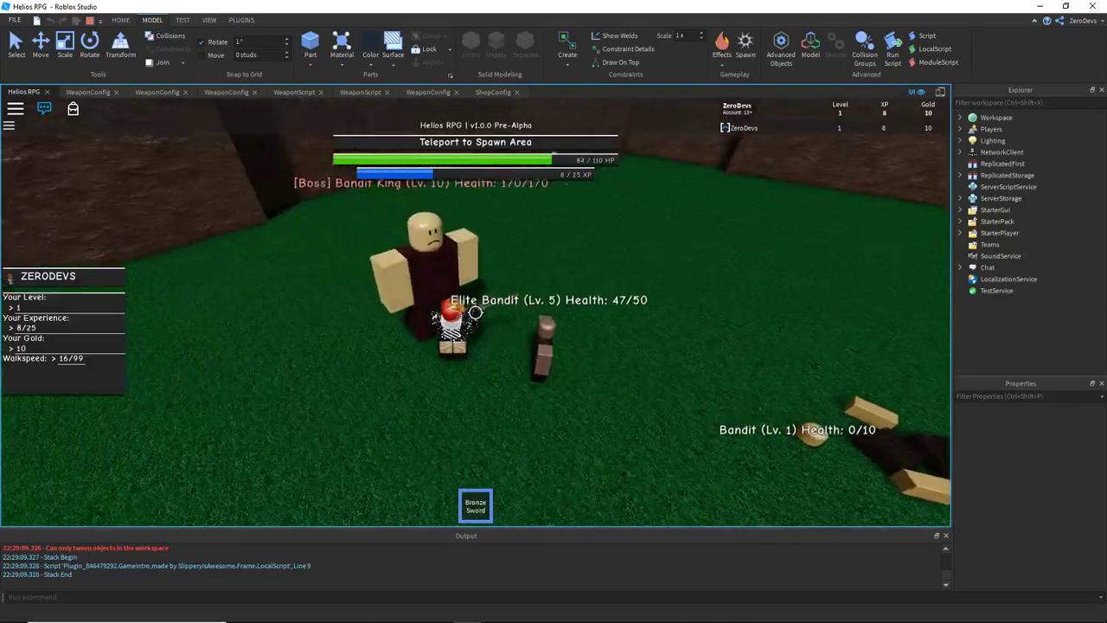
# Attack the Bandit King with the Bronze Sword and lure him out of the field to the spawn area's Healing Fountain.
pyautogui.click(475, 312)
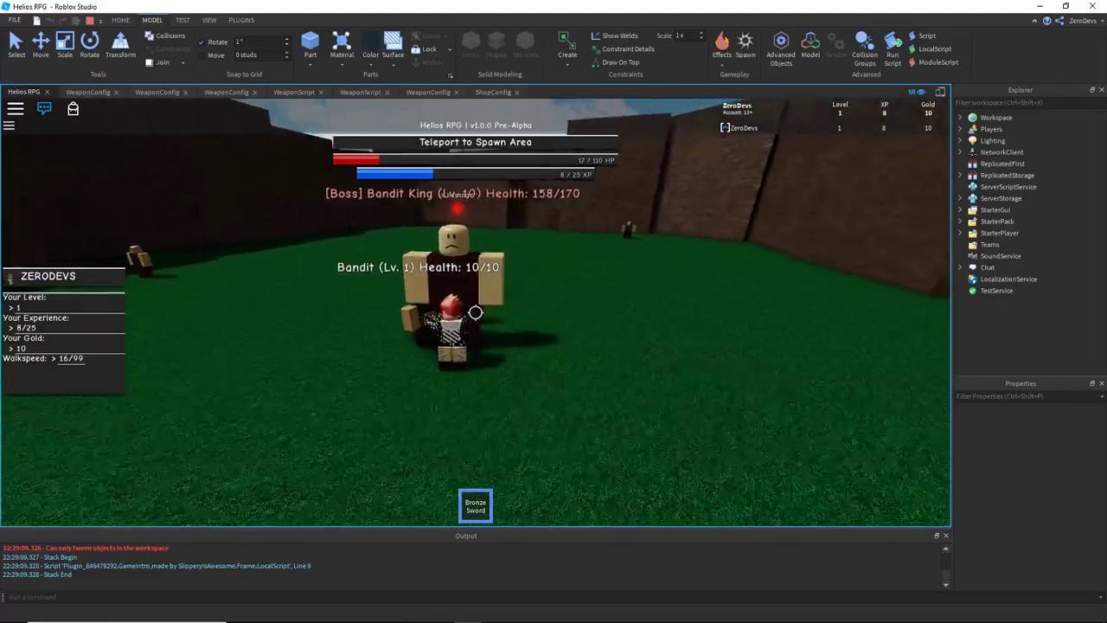
pyautogui.click(475, 312)
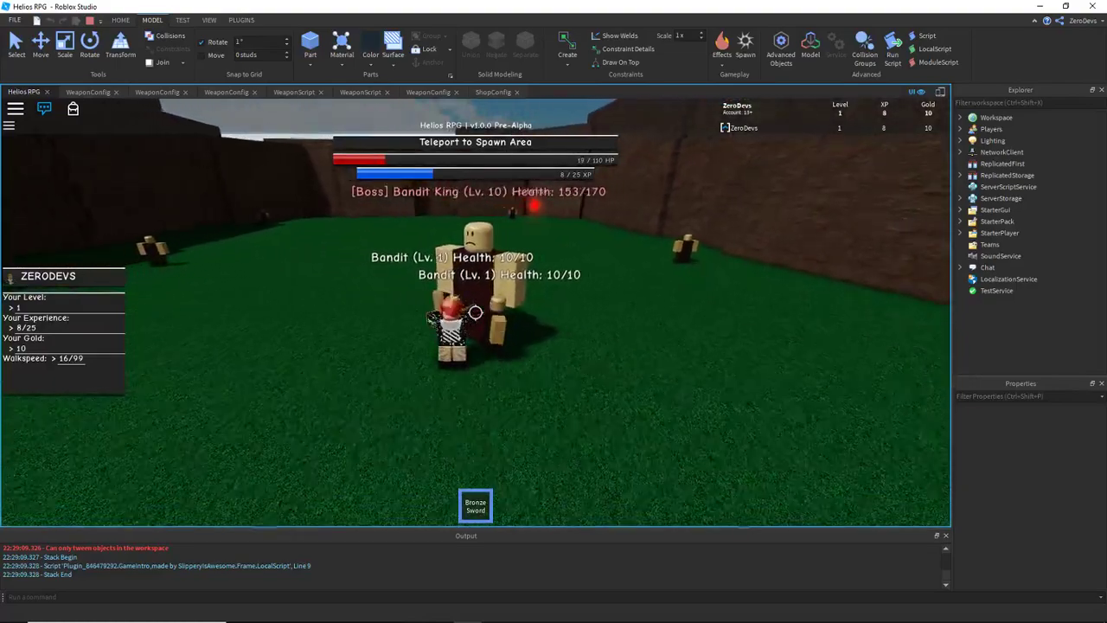
pyautogui.click(475, 312)
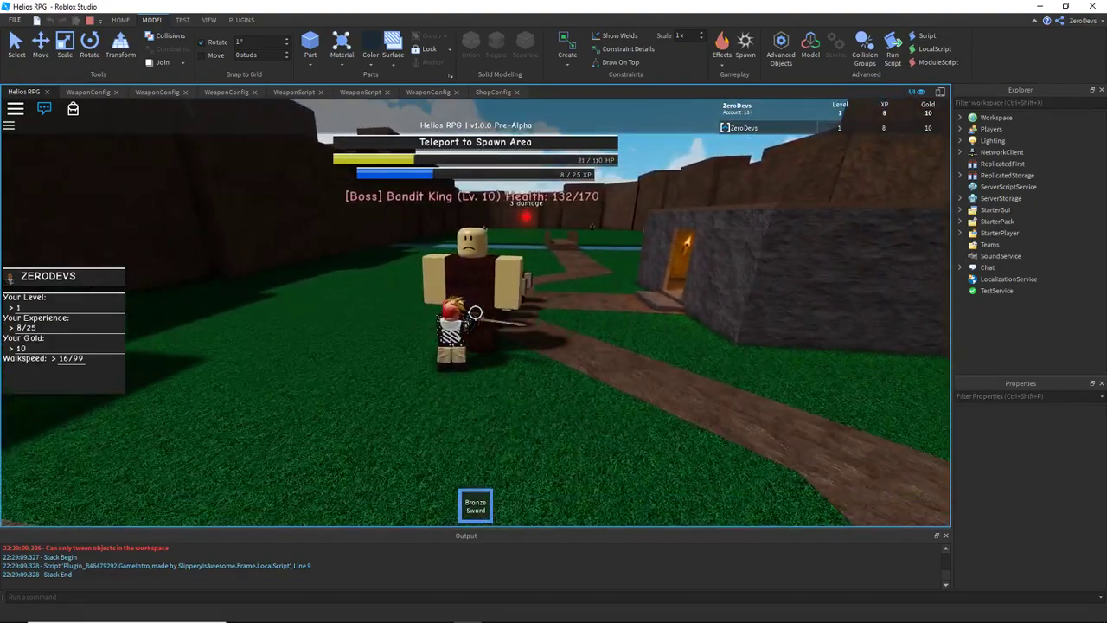
pyautogui.press('s')
pyautogui.click(476, 312)
pyautogui.click(476, 312)
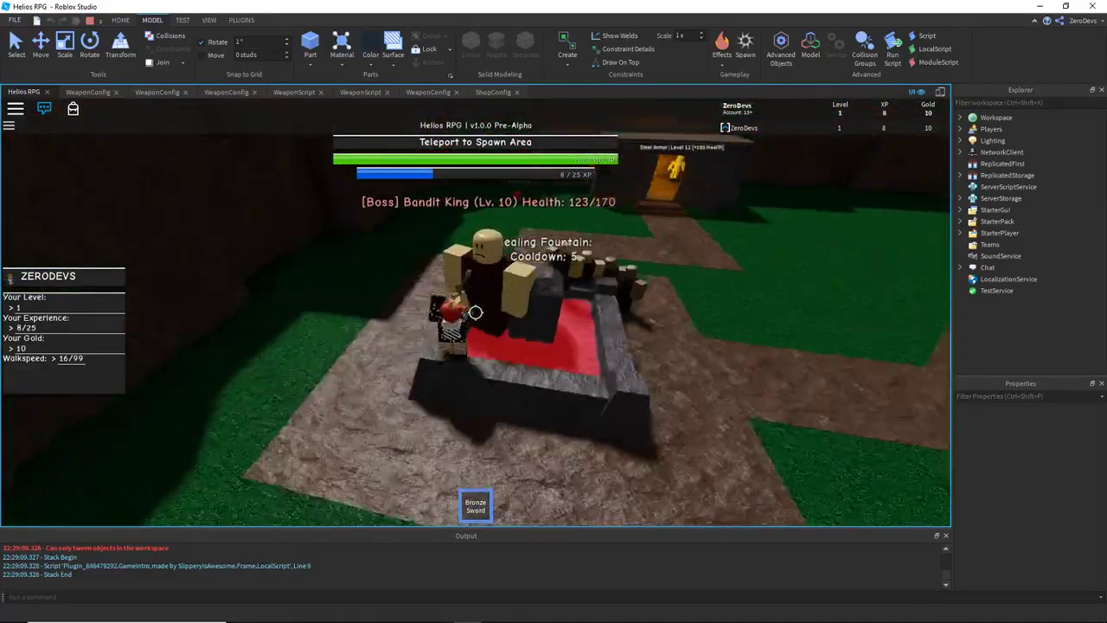
# Back away around the Healing Fountain while striking the Bandit King and the Elite Bandits chasing the character.
pyautogui.press('s')
pyautogui.click(476, 312)
pyautogui.click(476, 312)
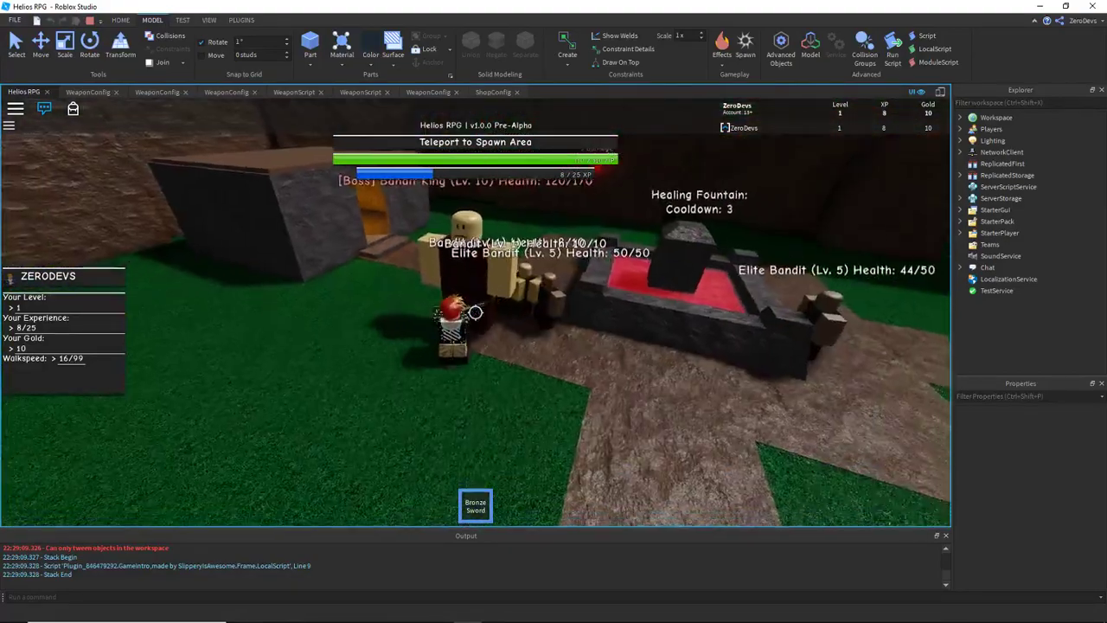
pyautogui.press('s')
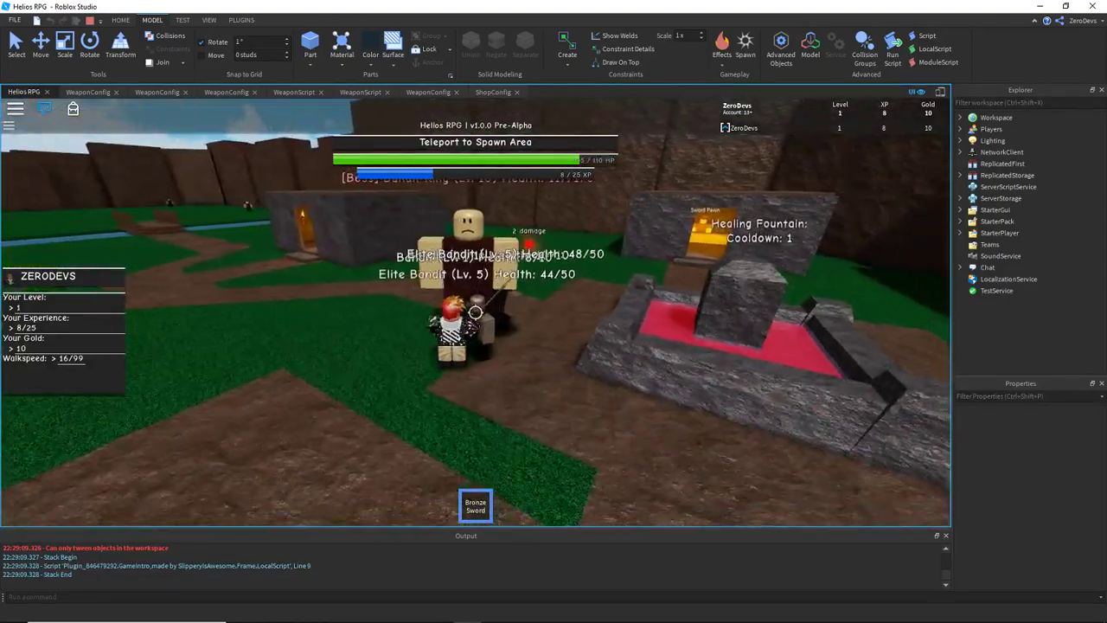
pyautogui.press('s')
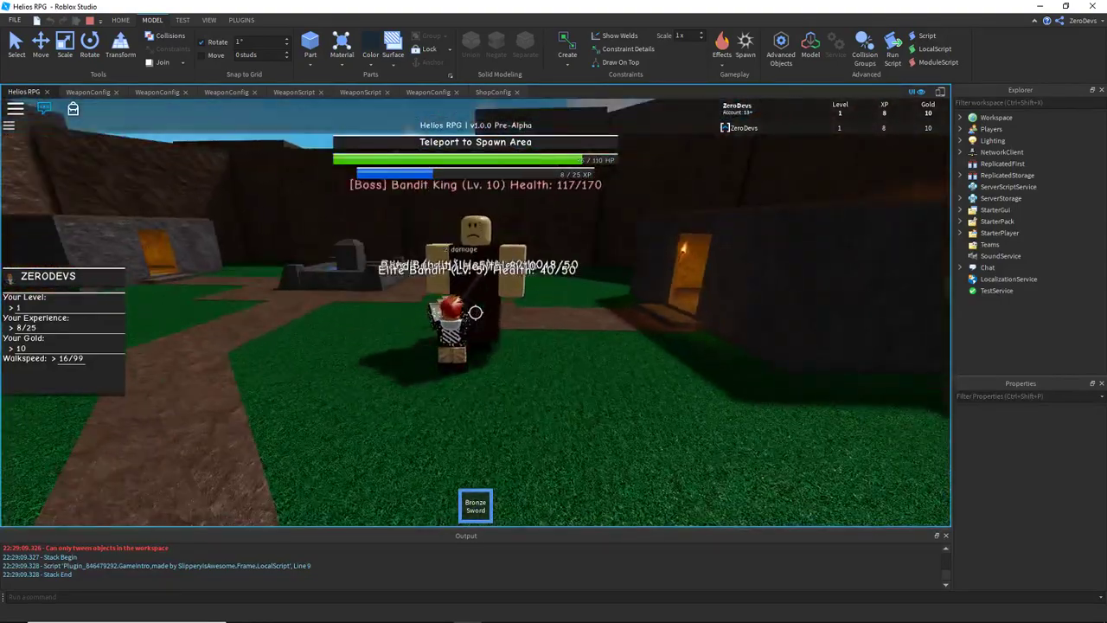
pyautogui.click(476, 312)
pyautogui.click(476, 312)
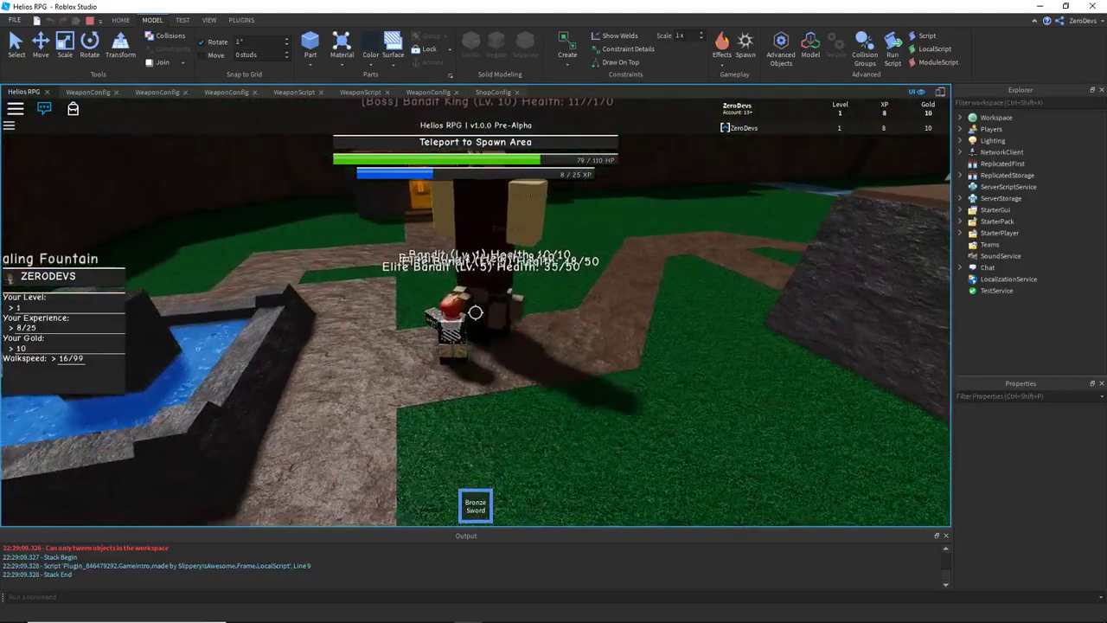
# Circle between the fountain and the shop buildings, hitting the Bandit King repeatedly with the Bronze Sword.
pyautogui.press('s')
pyautogui.click(476, 313)
pyautogui.press('s')
pyautogui.click(476, 312)
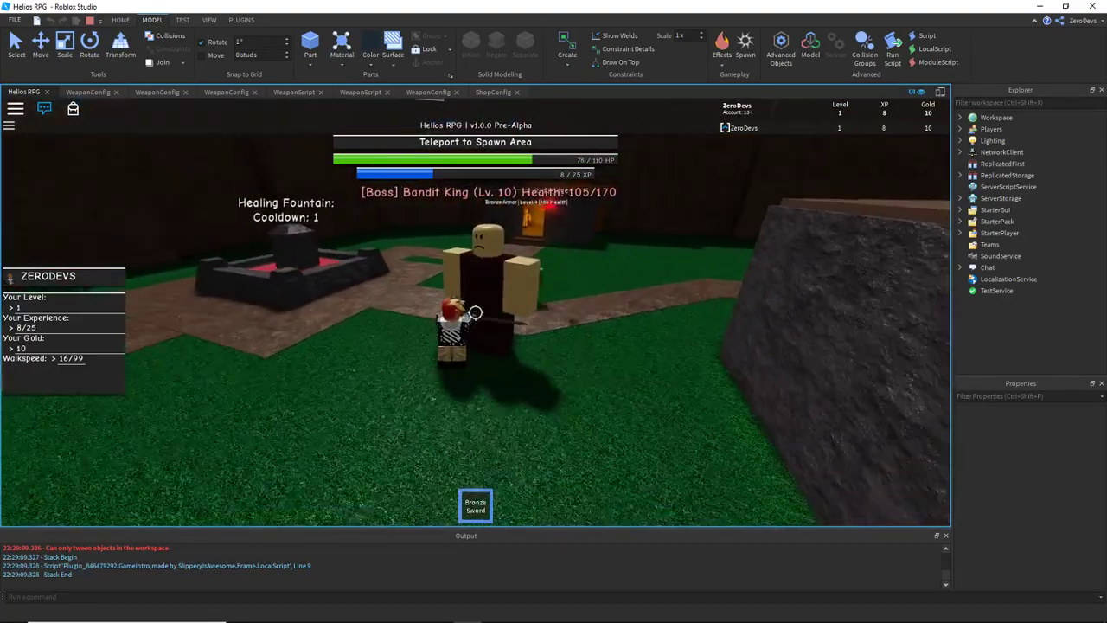
pyautogui.press('s')
pyautogui.click(476, 312)
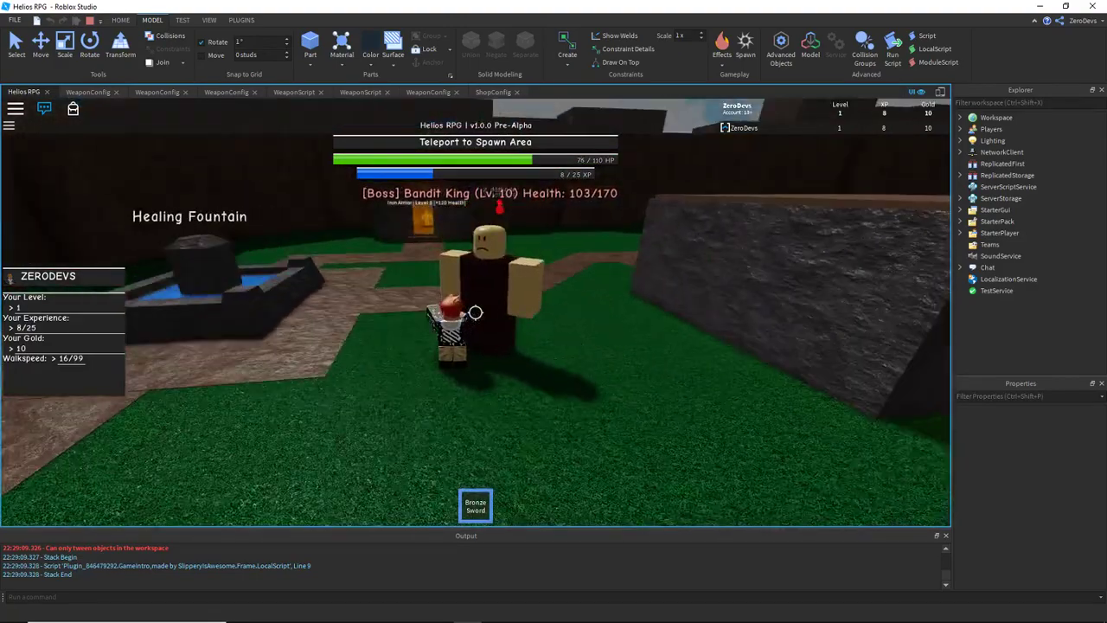
pyautogui.click(476, 312)
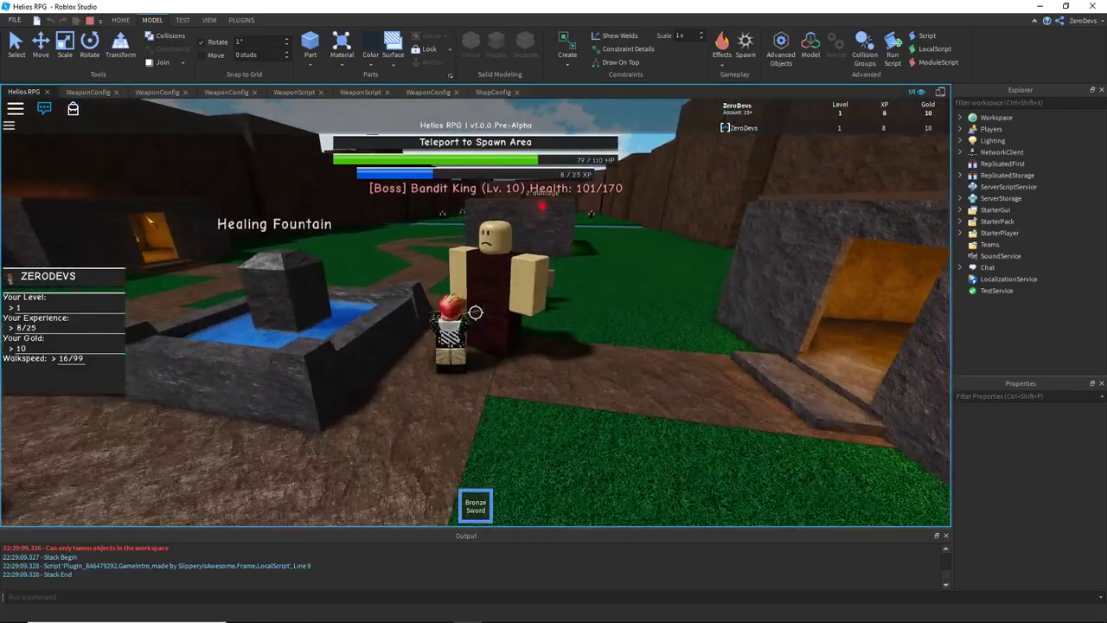
pyautogui.click(476, 312)
pyautogui.click(475, 313)
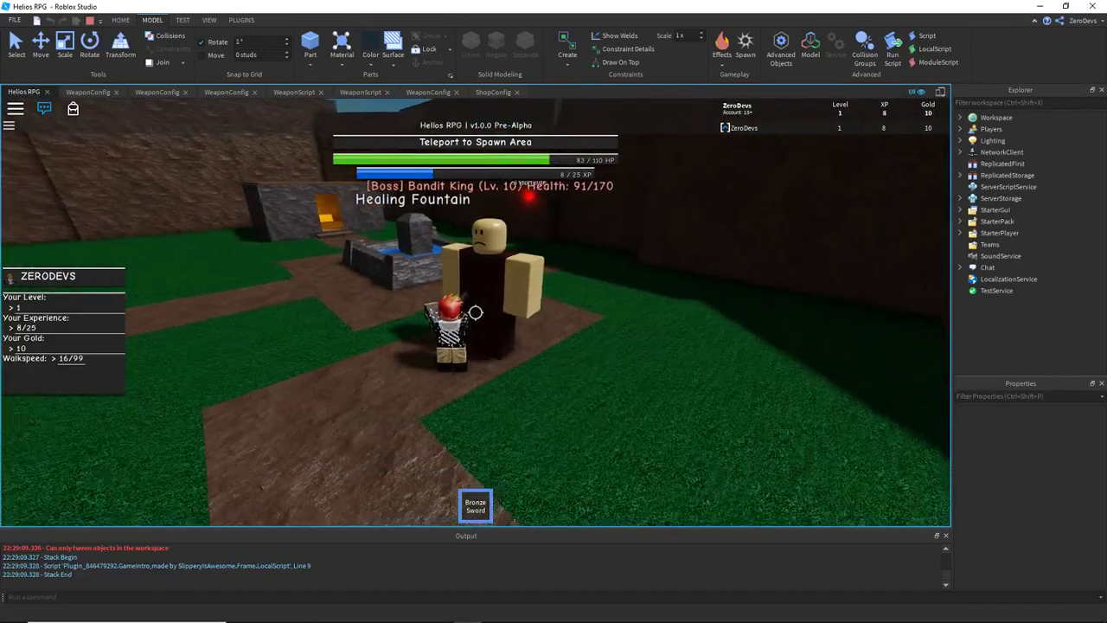
pyautogui.click(475, 313)
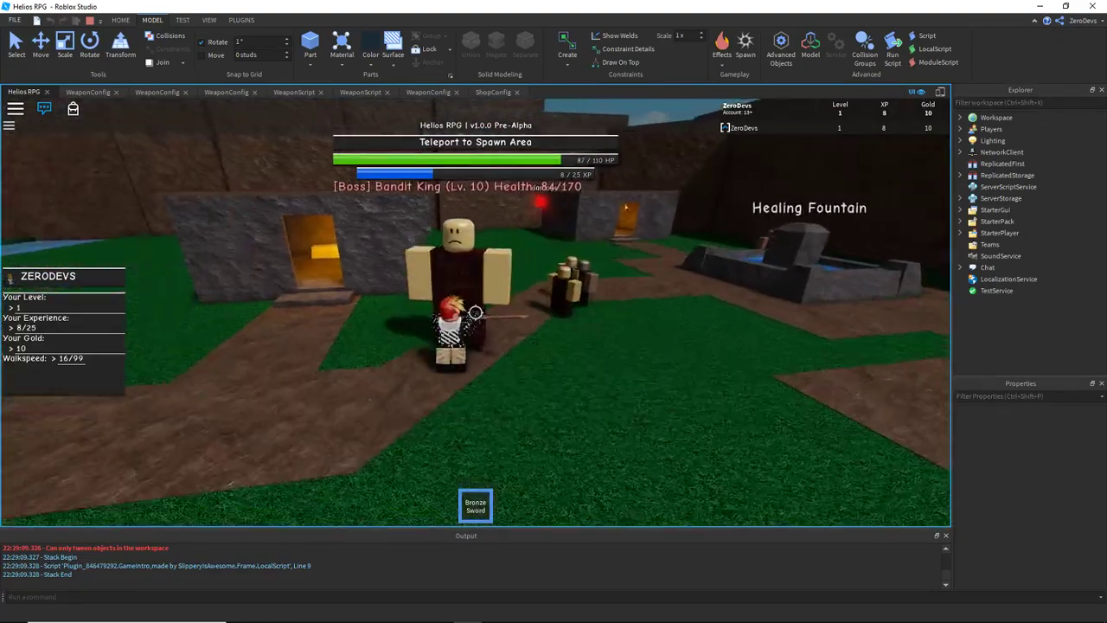
pyautogui.click(476, 312)
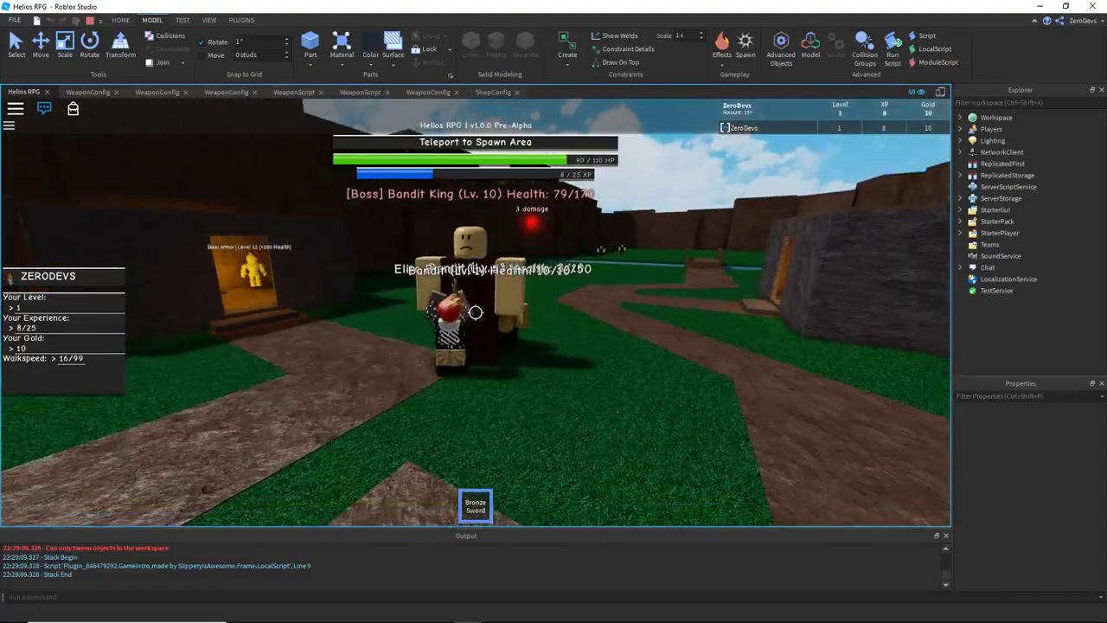
pyautogui.click(476, 312)
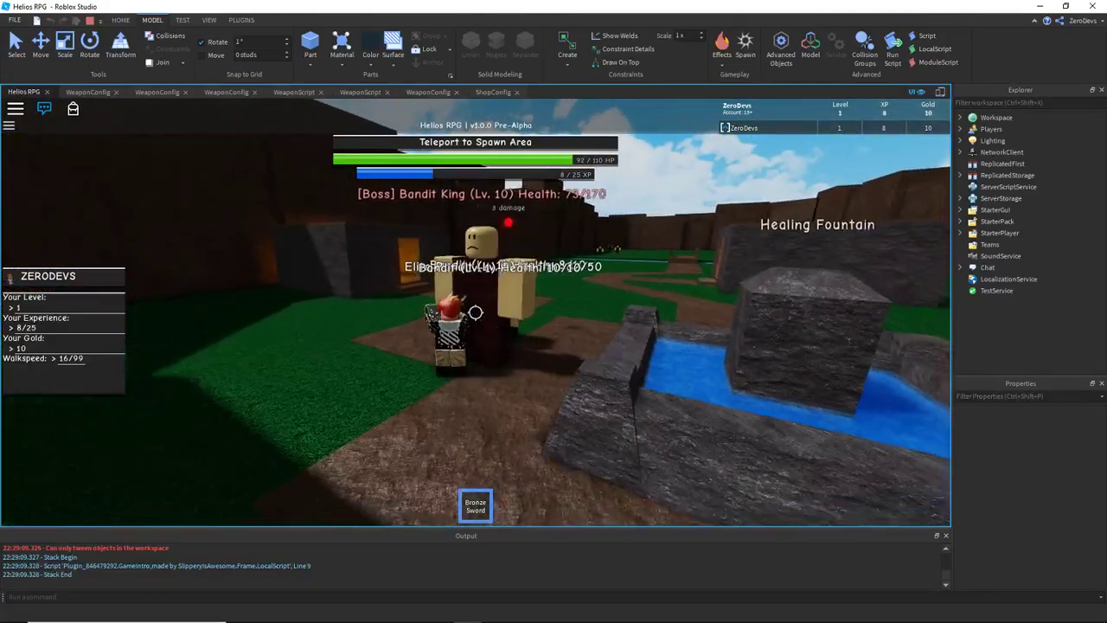
# Fend off the Bandit King and Elite Bandit beside the fountain and retreat into its water to restore health.
pyautogui.press('d')
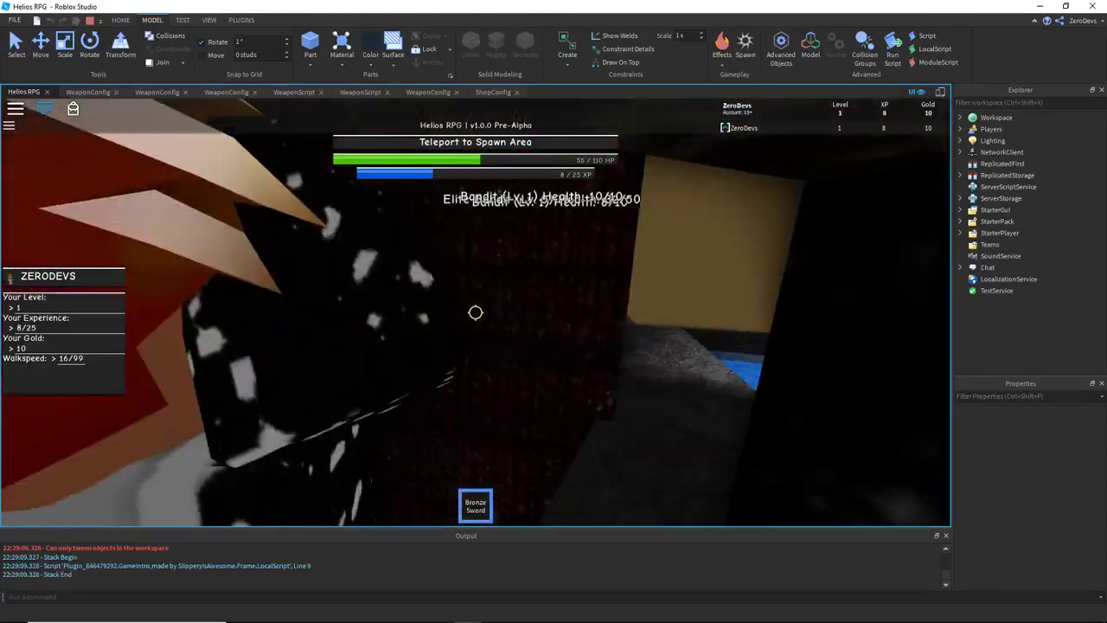
pyautogui.click(476, 312)
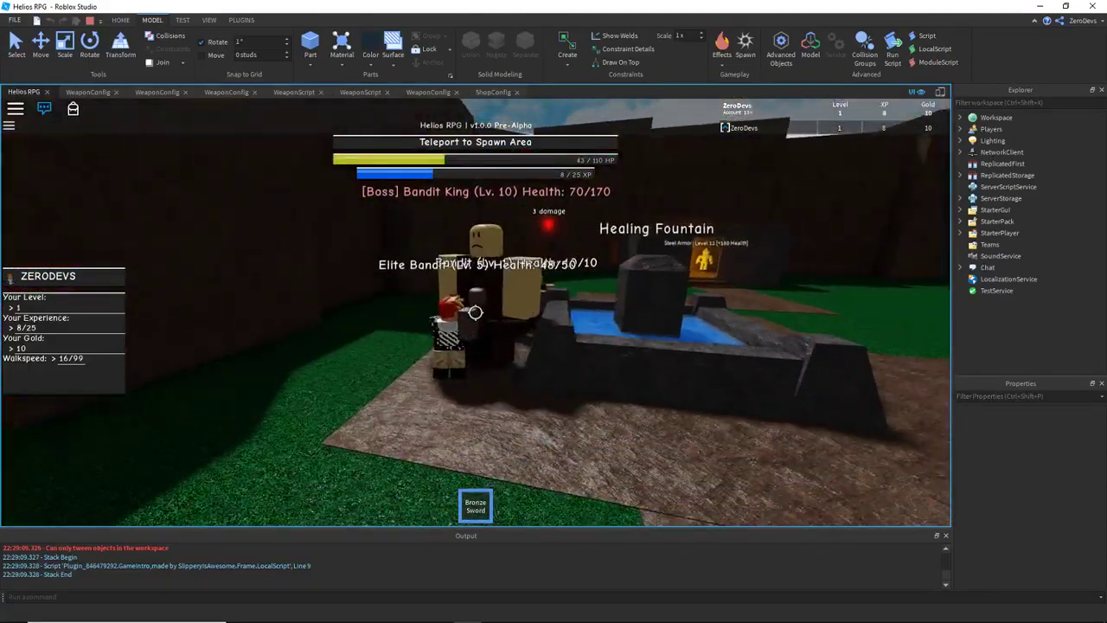
pyautogui.click(476, 312)
pyautogui.press('s')
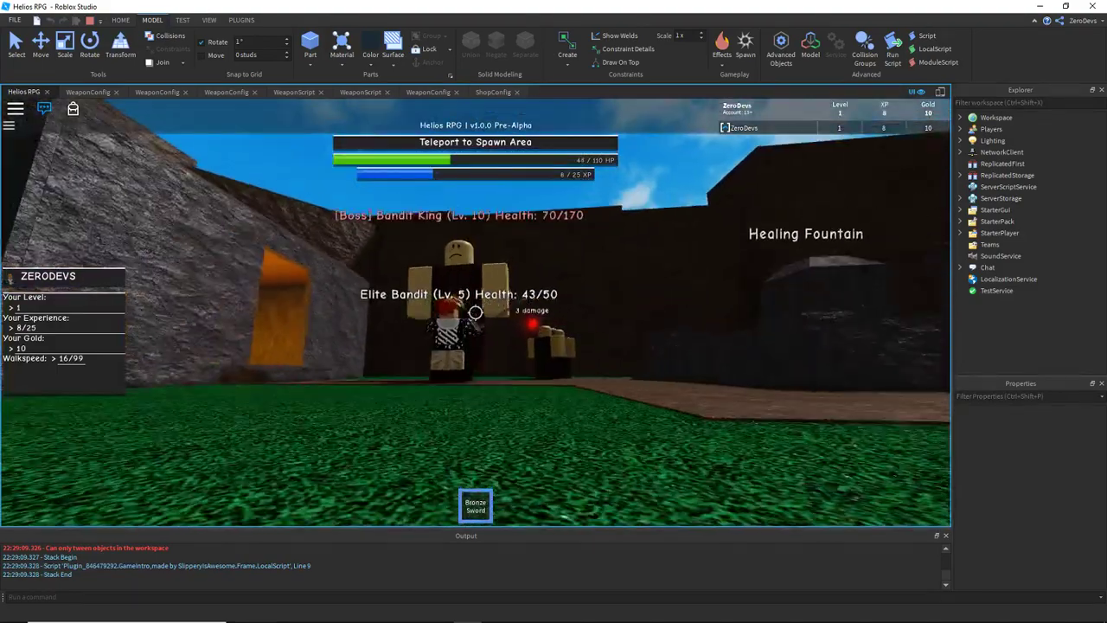
pyautogui.click(476, 312)
pyautogui.press('s')
pyautogui.click(475, 312)
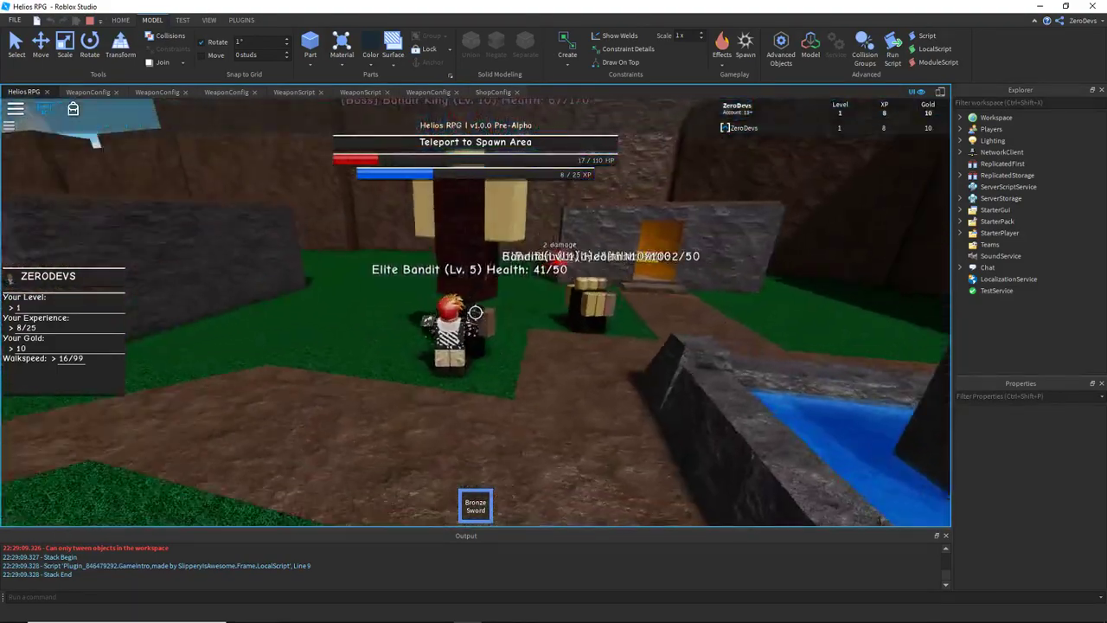
pyautogui.press('s')
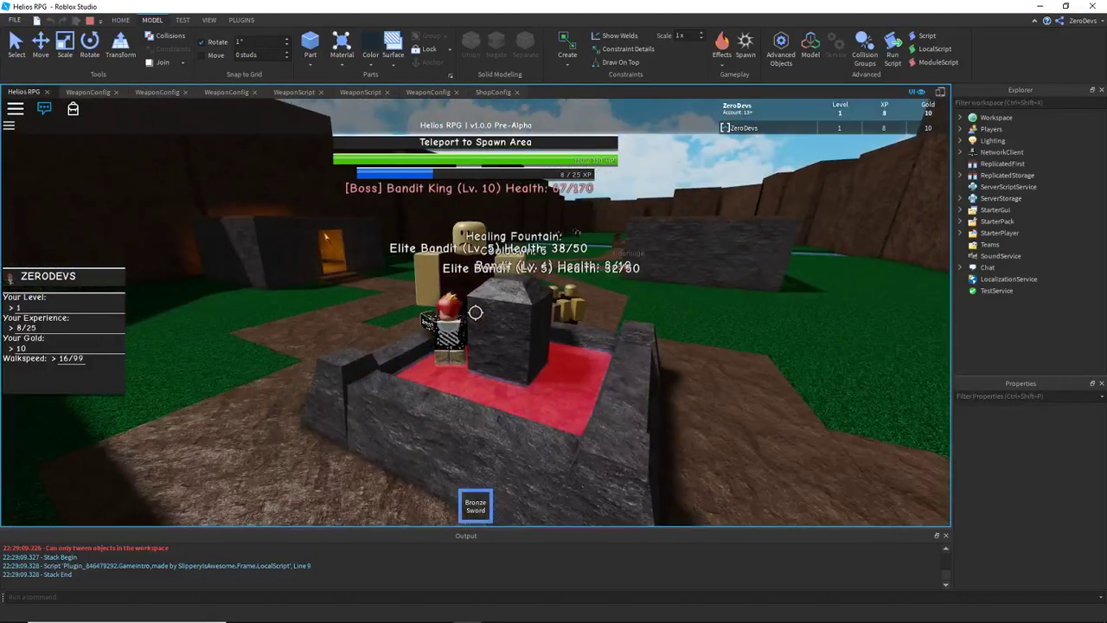
# Keep retreating along the spawn area paths while landing more Bronze Sword hits on the Bandit King.
pyautogui.click(476, 312)
pyautogui.press('s')
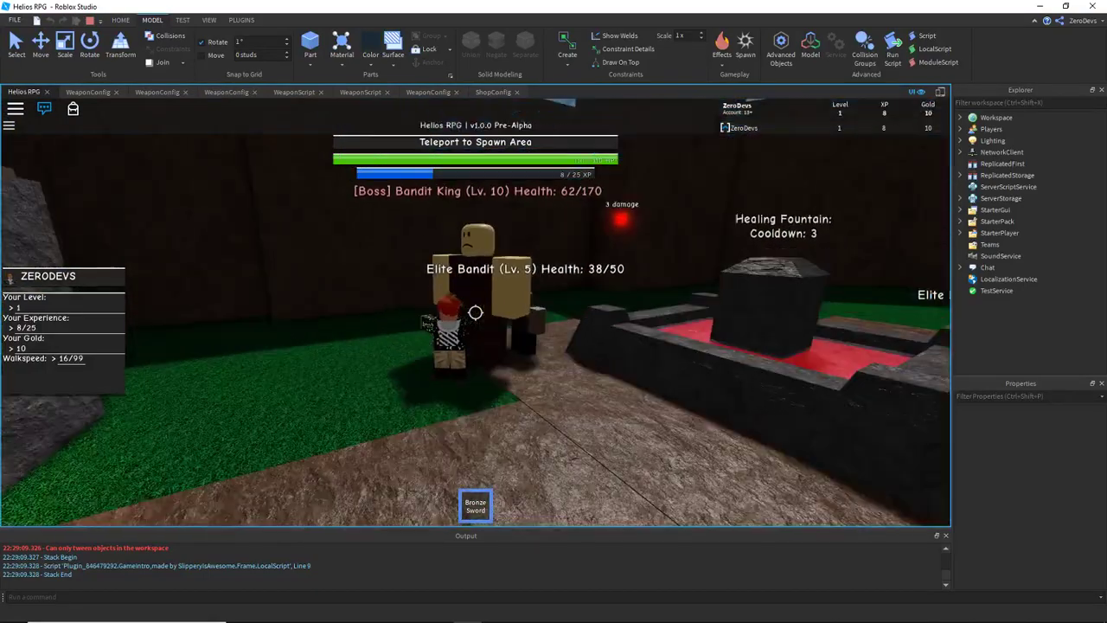
pyautogui.click(476, 313)
pyautogui.press('s')
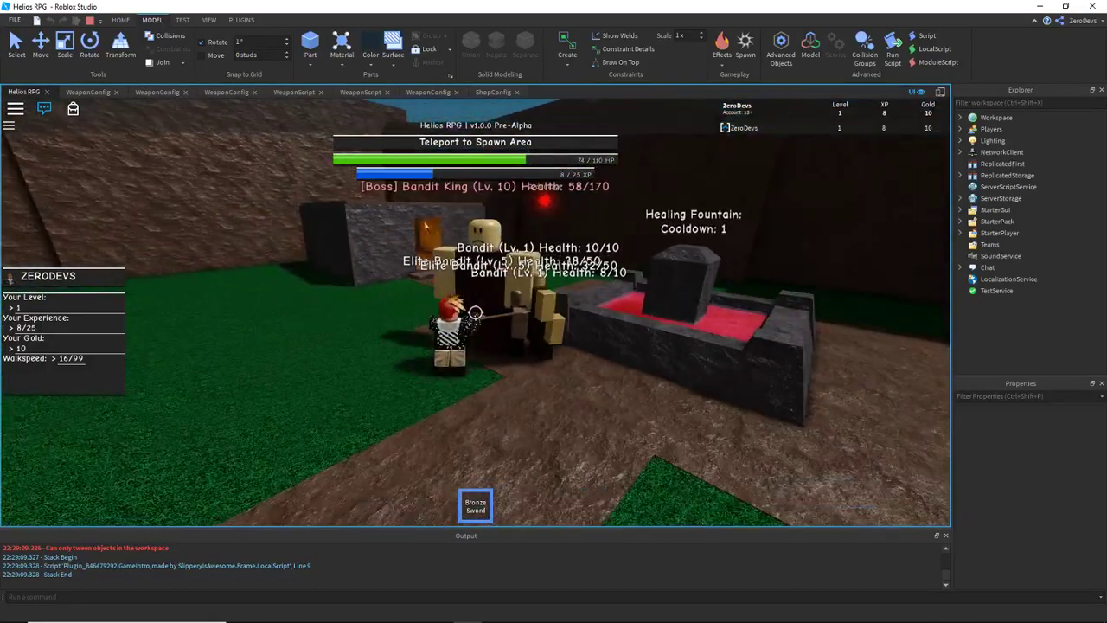
pyautogui.click(476, 312)
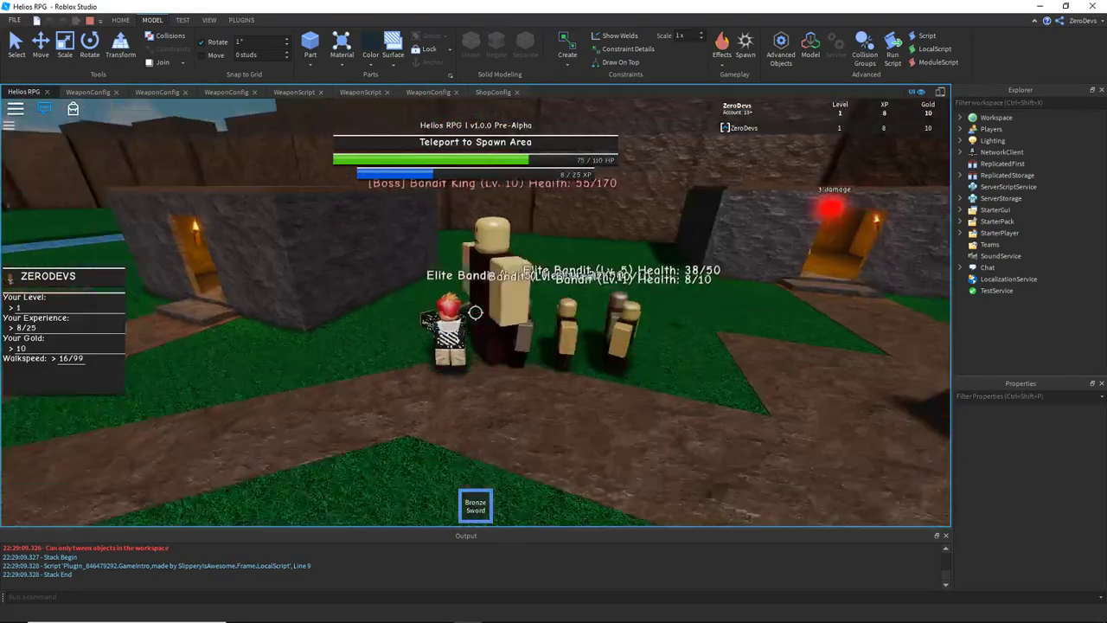
pyautogui.press('s')
pyautogui.click(476, 312)
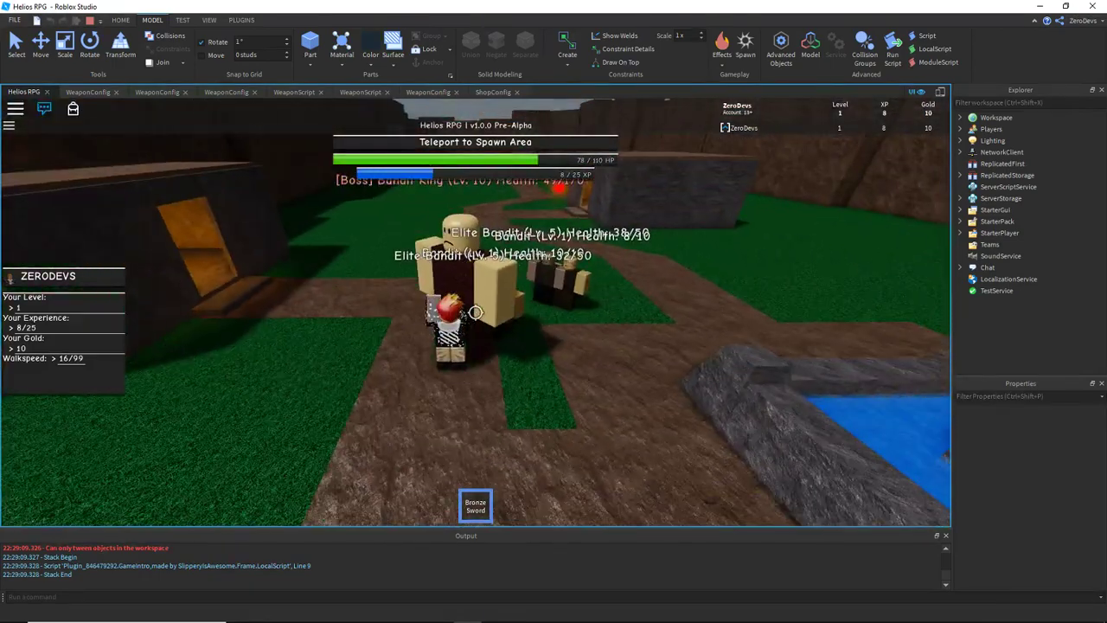
pyautogui.press('s')
pyautogui.click(476, 313)
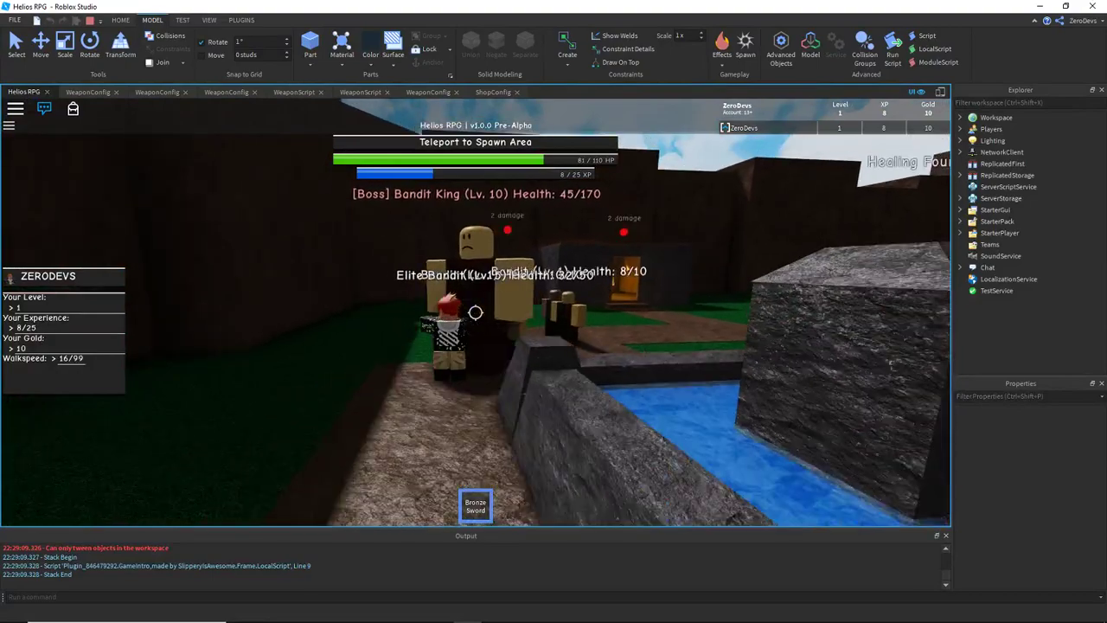
pyautogui.press('s')
pyautogui.click(475, 312)
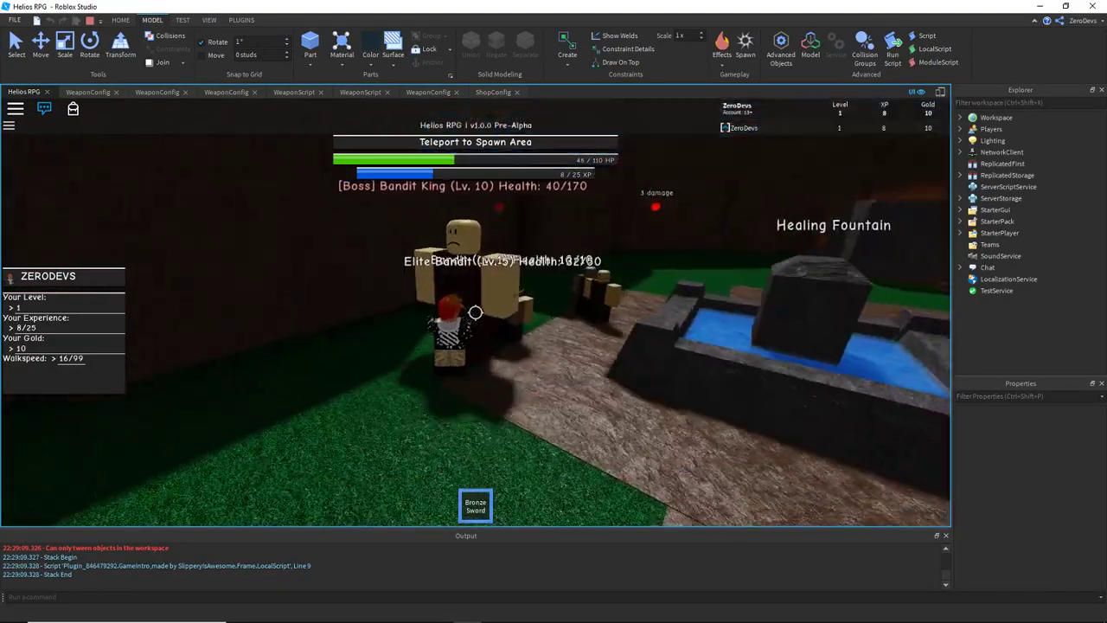
# Keep striking the Bandit King with the Bronze Sword while backing through and around the Healing Fountain until the character falls.
pyautogui.press('w')
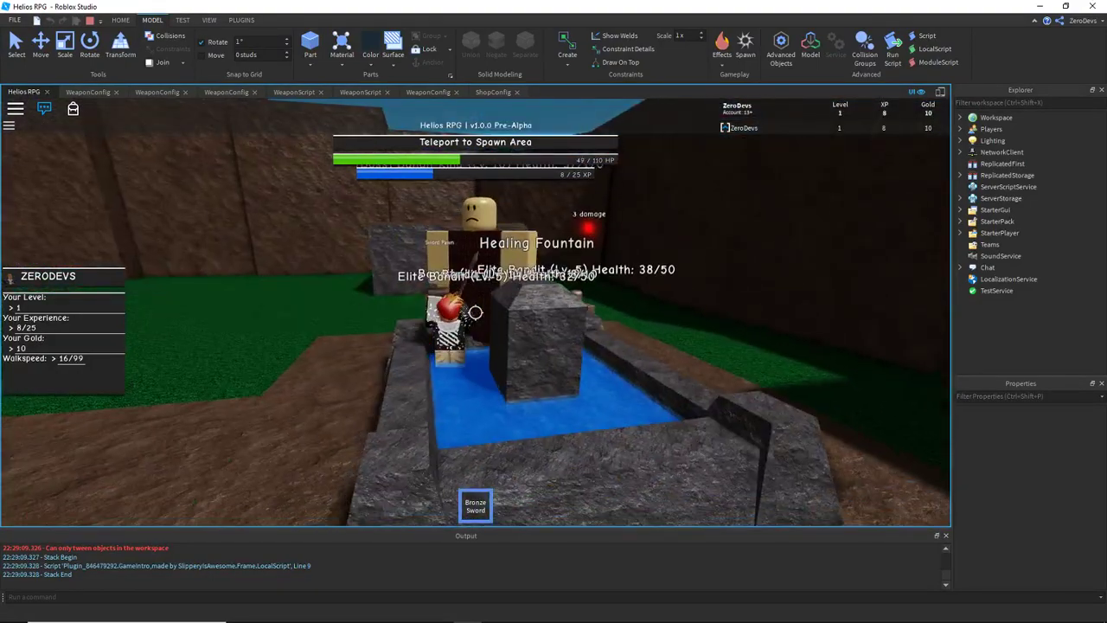
pyautogui.press('s')
pyautogui.click(476, 312)
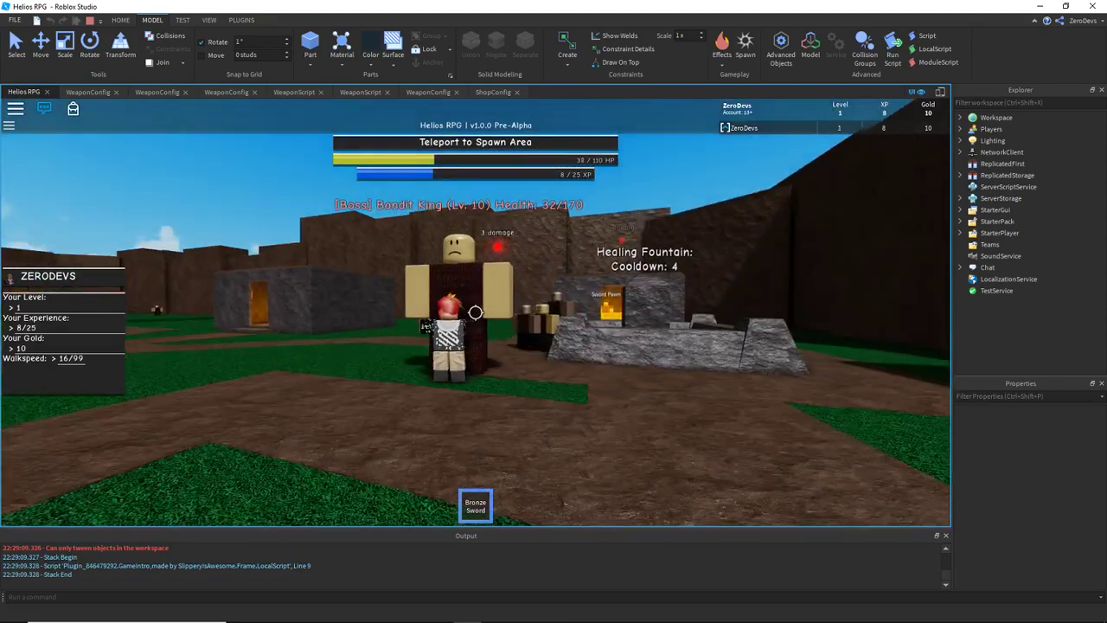
pyautogui.press('s')
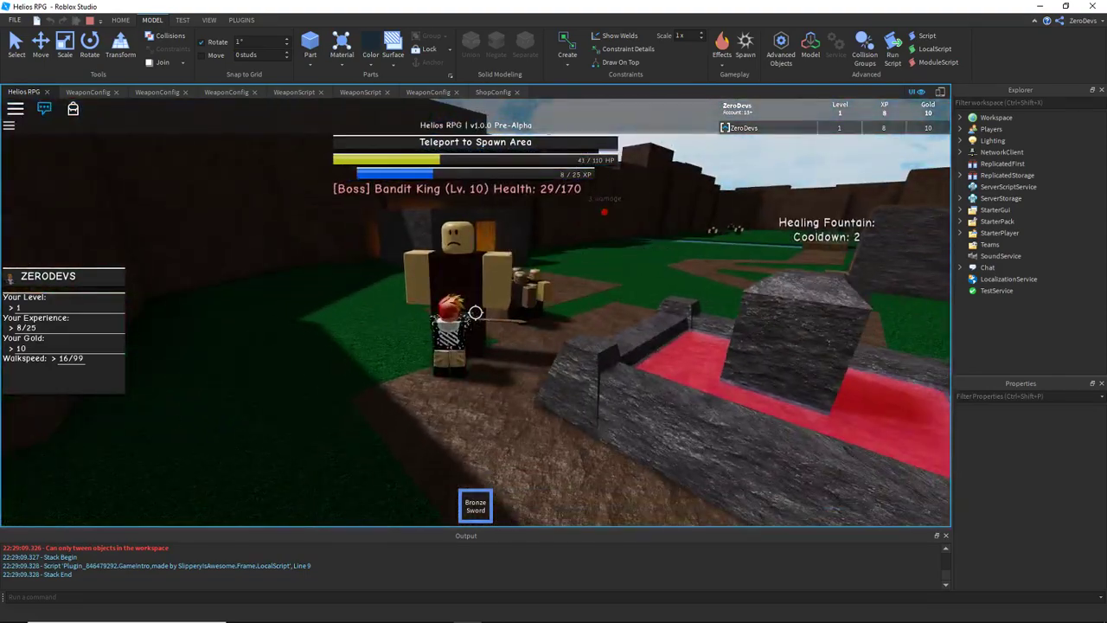
pyautogui.click(475, 312)
pyautogui.press('s')
pyautogui.click(476, 312)
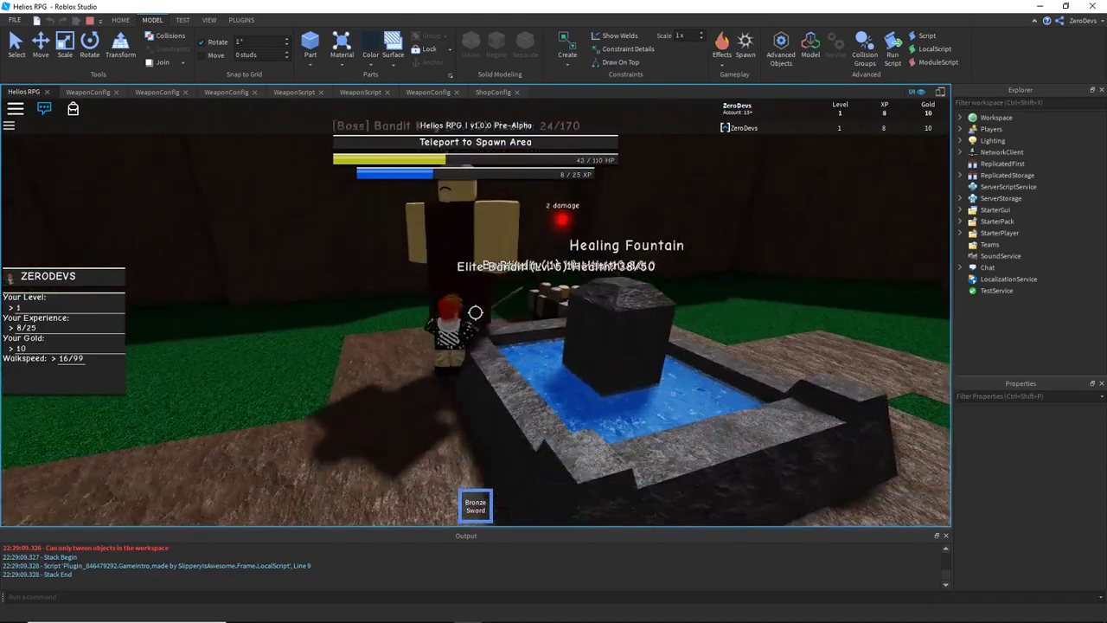
pyautogui.click(475, 313)
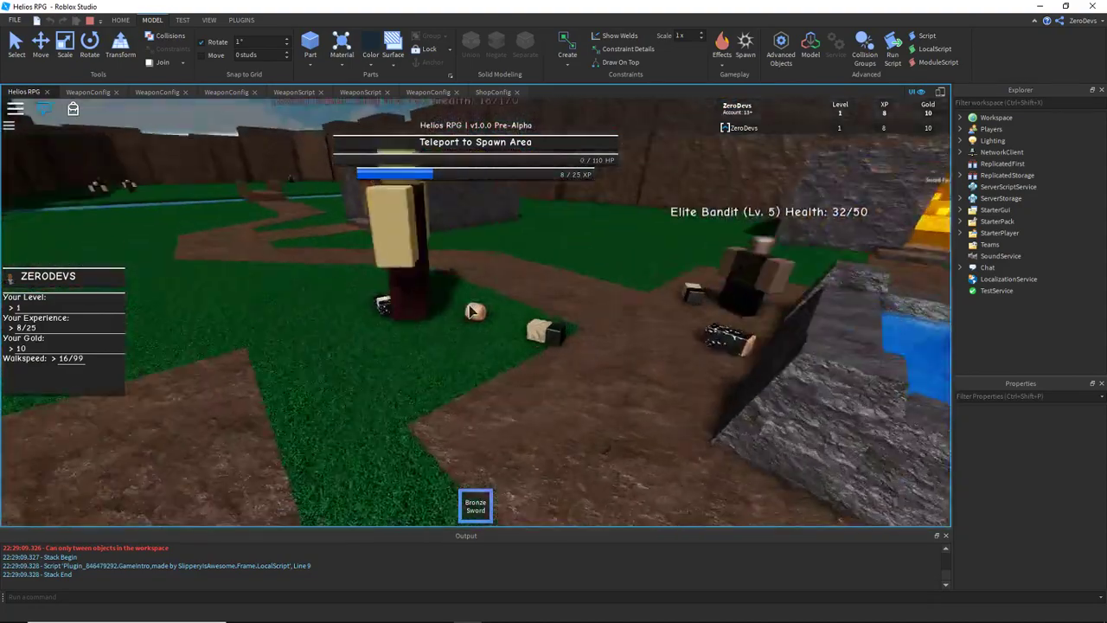
pyautogui.moveTo(471, 312); pyautogui.dragTo(472, 311, button='right')
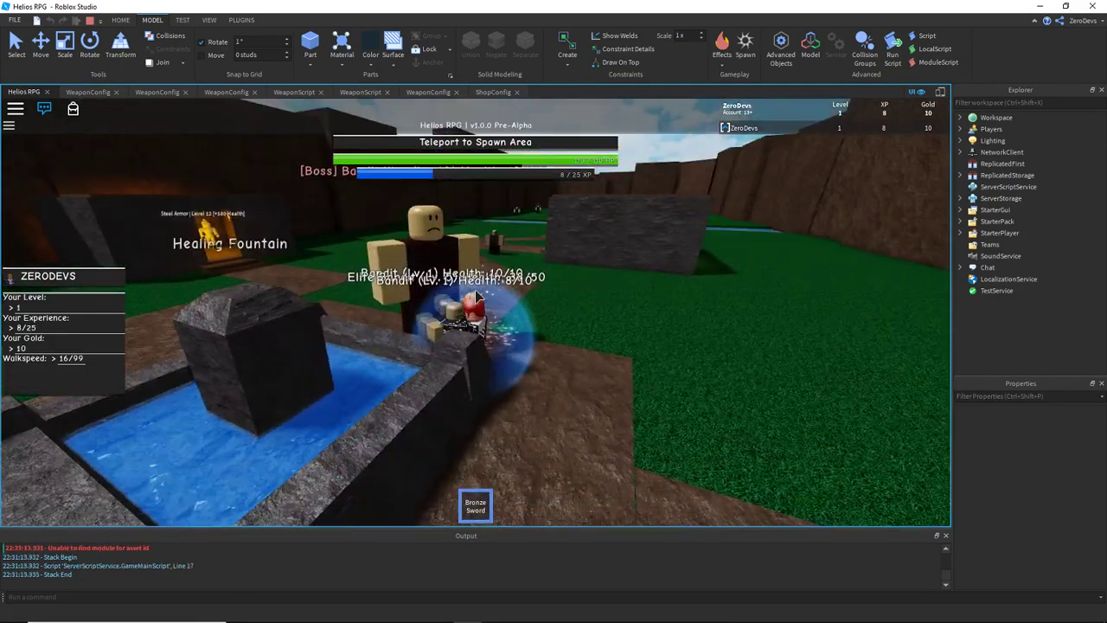
# Resume the fight from the spawn area and finish off the Bandit King with the Bronze Sword.
pyautogui.press('w')
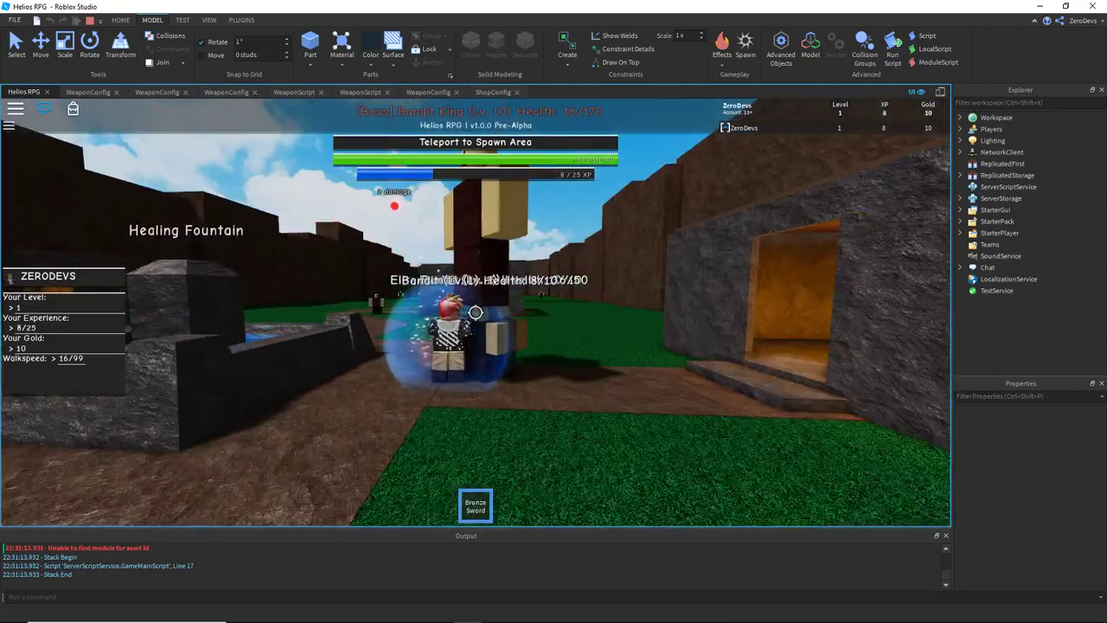
pyautogui.press('w')
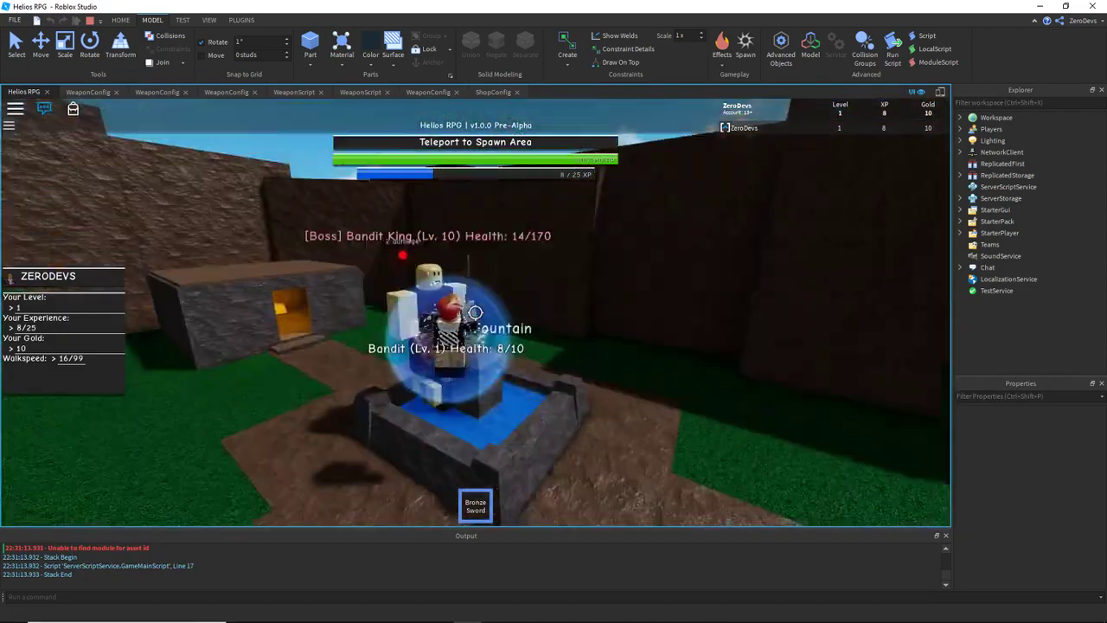
pyautogui.press('s')
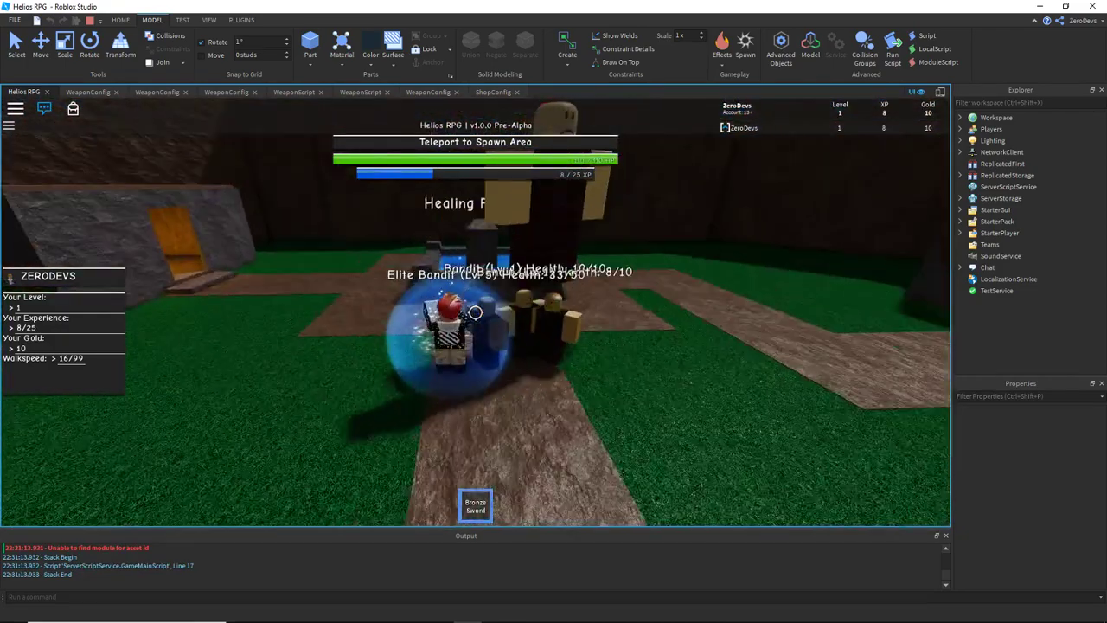
pyautogui.press('w')
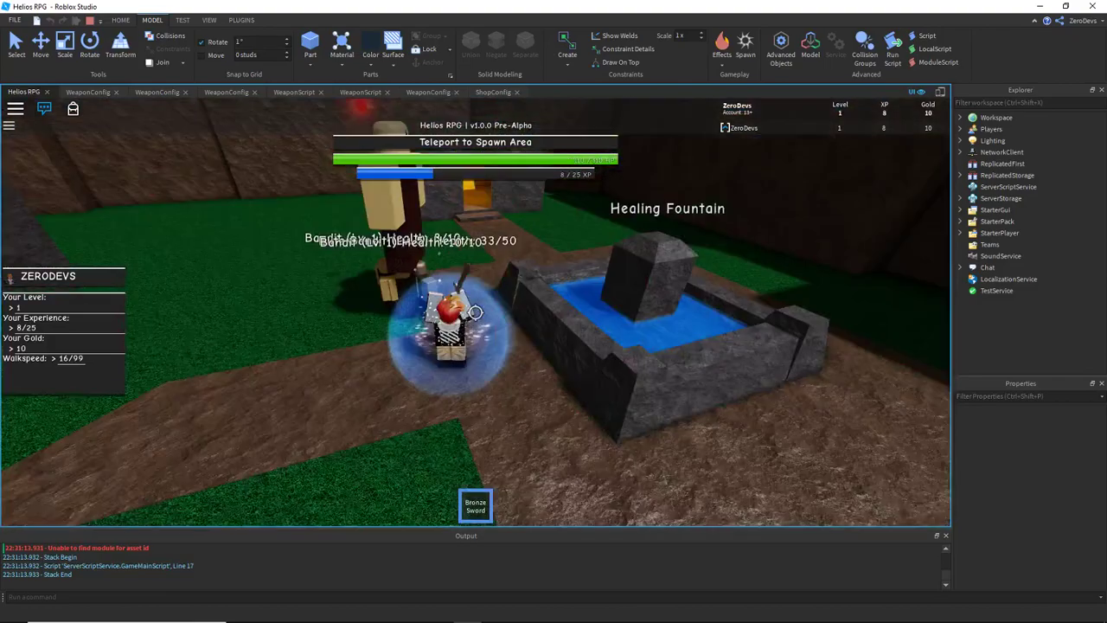
pyautogui.click(475, 312)
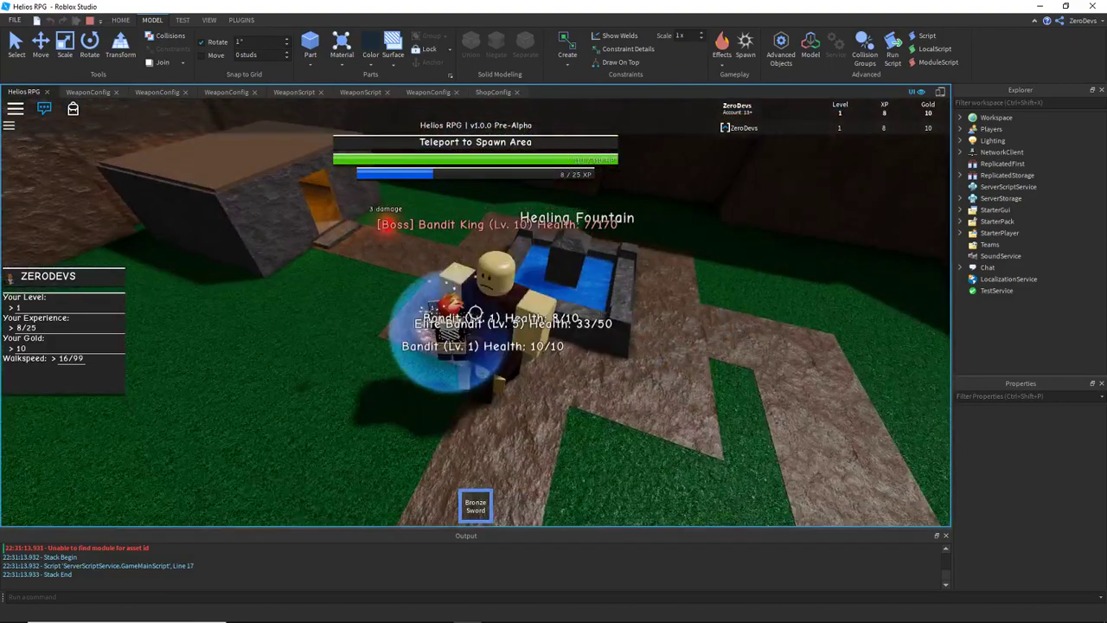
pyautogui.press('w')
pyautogui.click(475, 312)
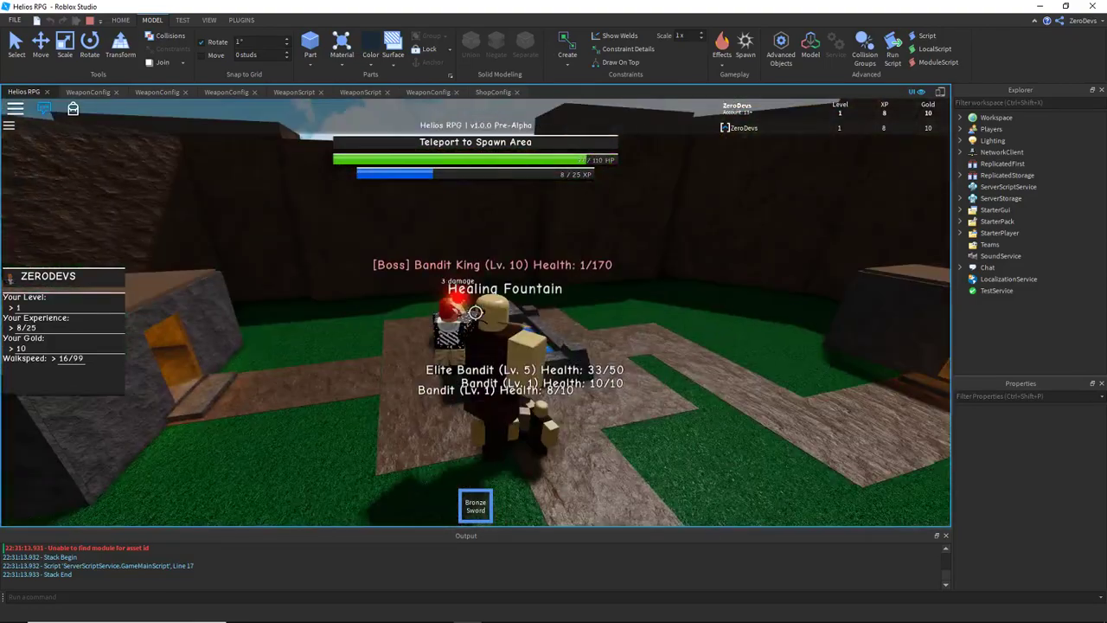
pyautogui.click(475, 312)
pyautogui.press('w')
# Equip the Bandit Blade and strike the Elite Bandit with it while backing away past the fountain.
pyautogui.press('shift')
pyautogui.press('2')
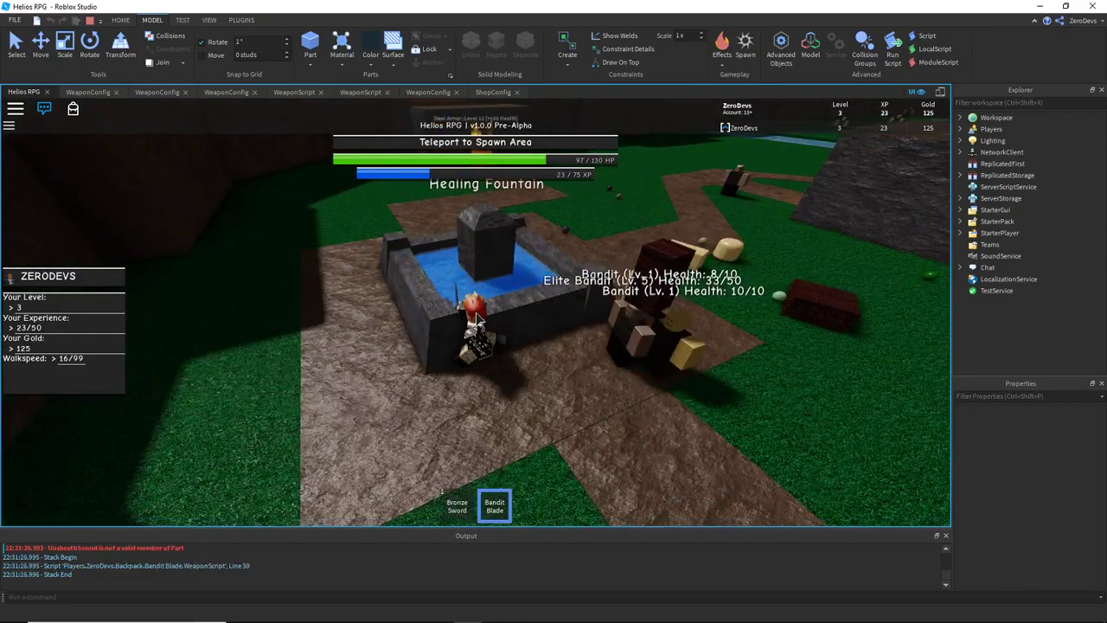
pyautogui.press('shift')
pyautogui.press('s')
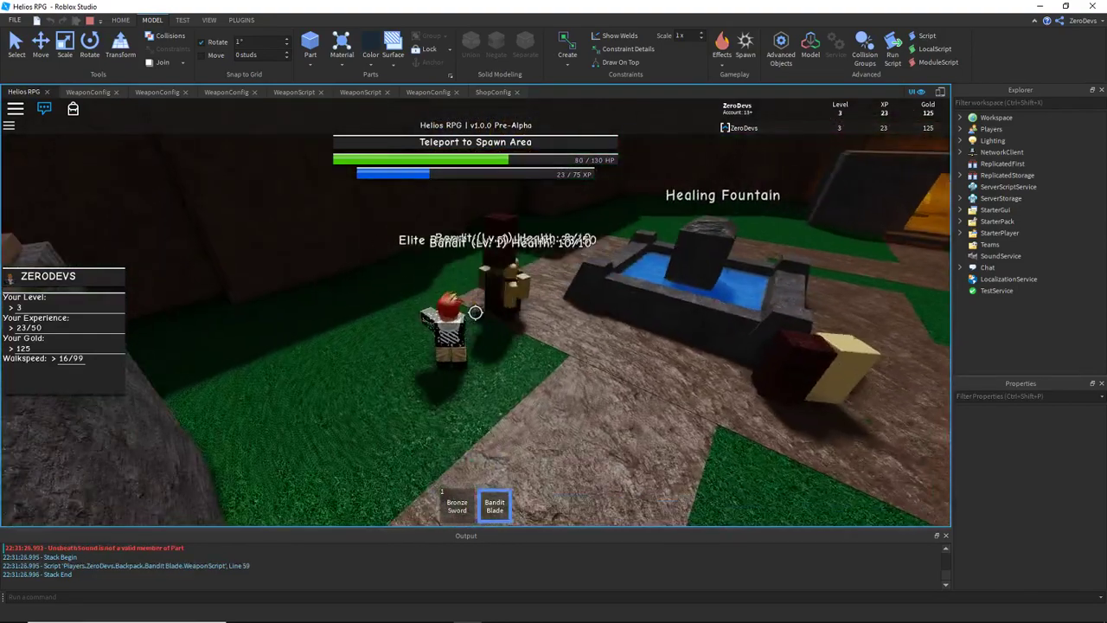
pyautogui.click(475, 312)
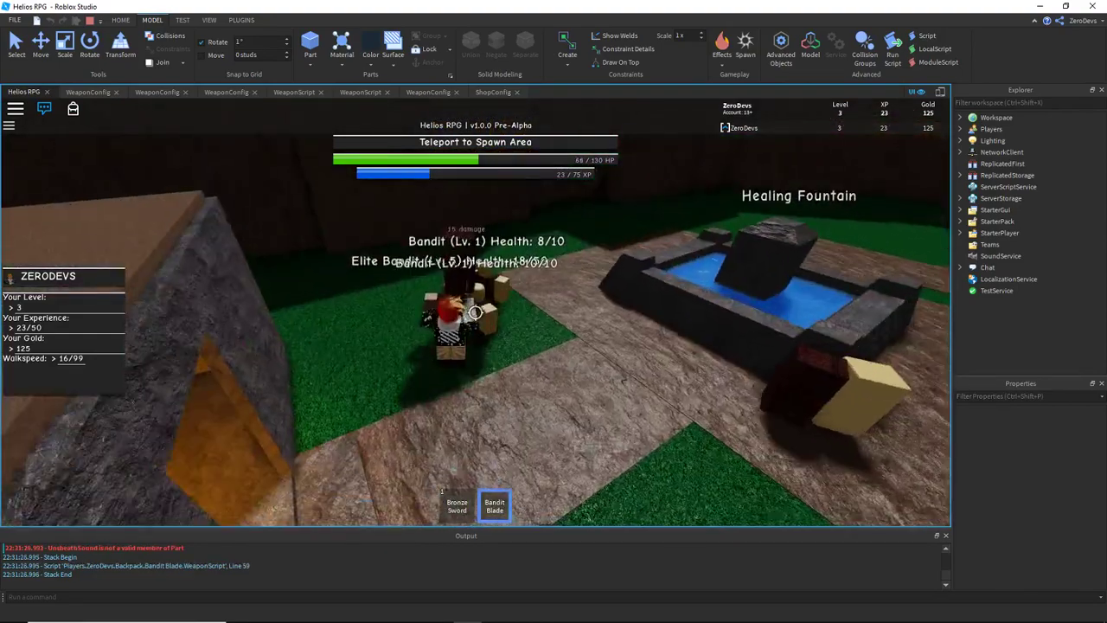
pyautogui.press('s')
pyautogui.click(475, 312)
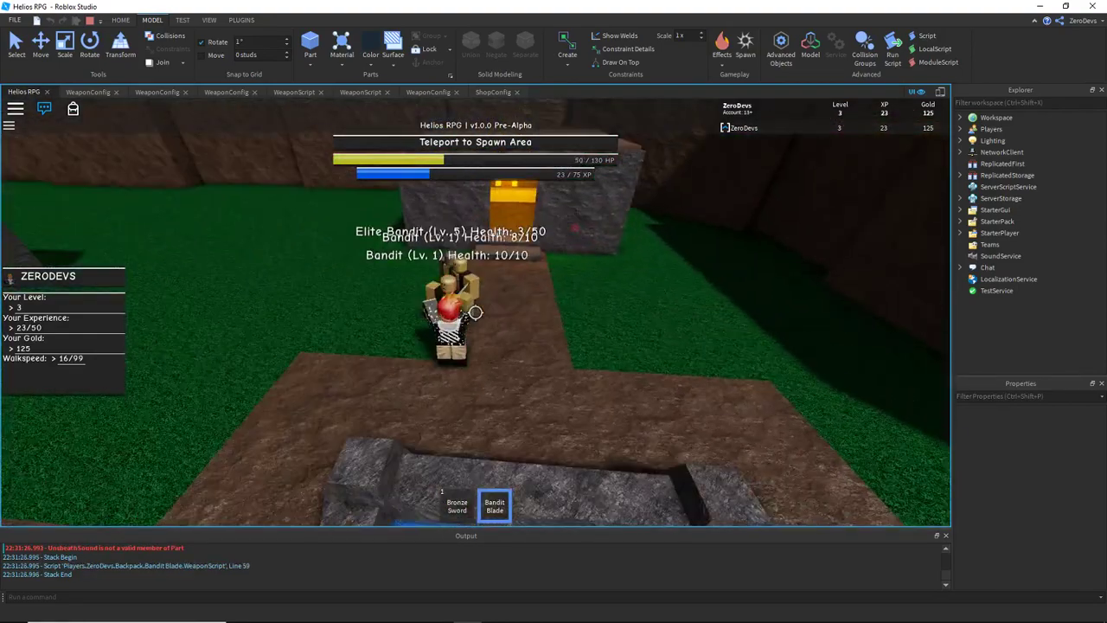
# Heal in the fountain and kill the remaining Elite Bandit and Bandits with the Bandit Blade.
pyautogui.press('s')
pyautogui.click(475, 313)
pyautogui.press('space')
pyautogui.click(475, 312)
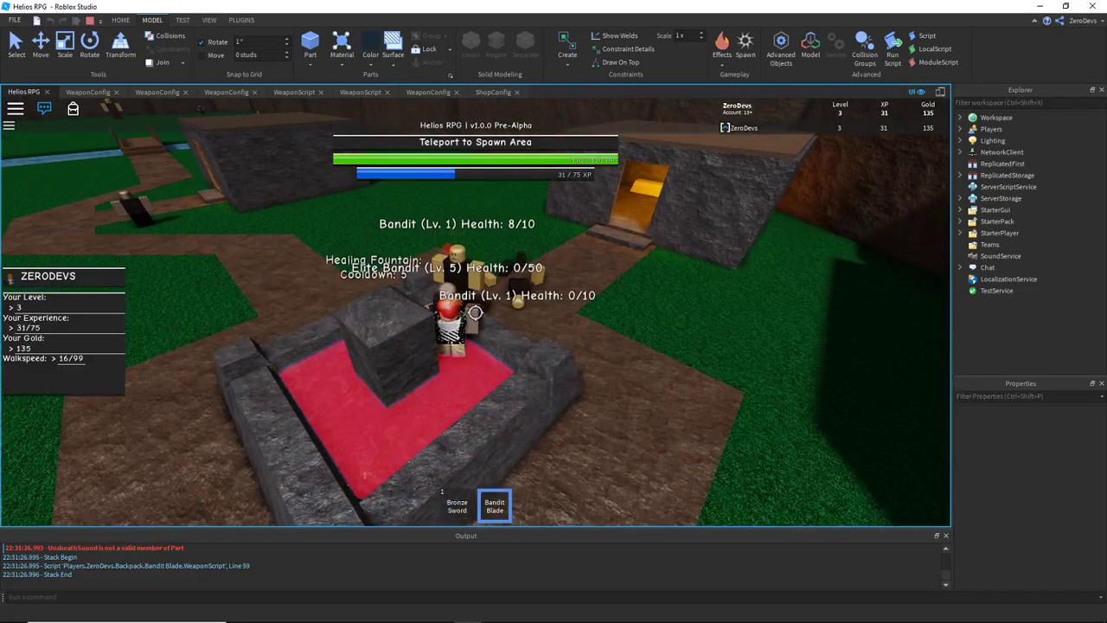
pyautogui.press('s')
pyautogui.click(475, 312)
pyautogui.press('shift')
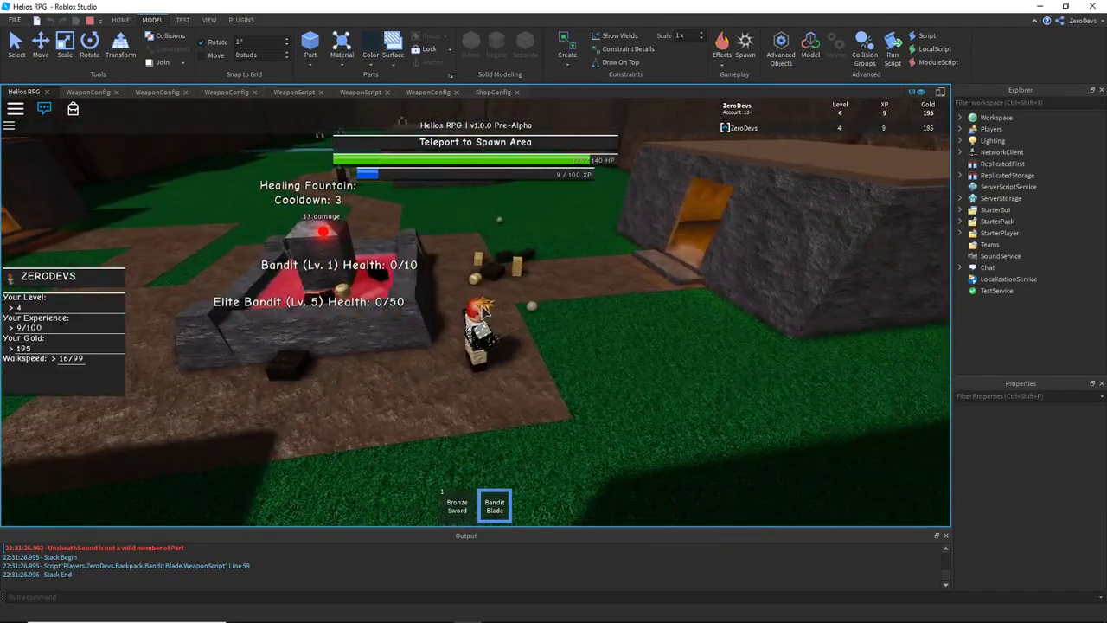
# Put the Bandit Blade away and walk into the Sword Pawn building up to the shopkeeper's counter.
pyautogui.press('w')
pyautogui.moveTo(484, 312); pyautogui.dragTo(485, 312, button='right')
pyautogui.press('2')
pyautogui.scroll(3, 484, 313)
pyautogui.press('2')
pyautogui.press('w')
pyautogui.press('s')
pyautogui.press('2')
pyautogui.press('w')
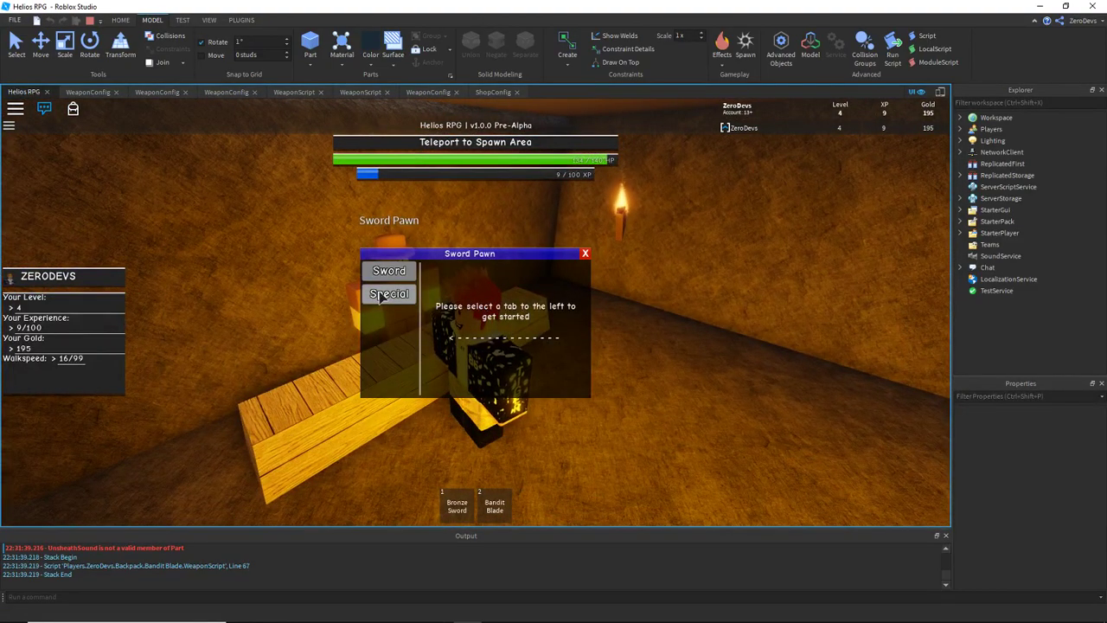
# Sell the Bandit Blade from the Sword Pawn shop's Special category and close the shop window.
pyautogui.click(381, 296)
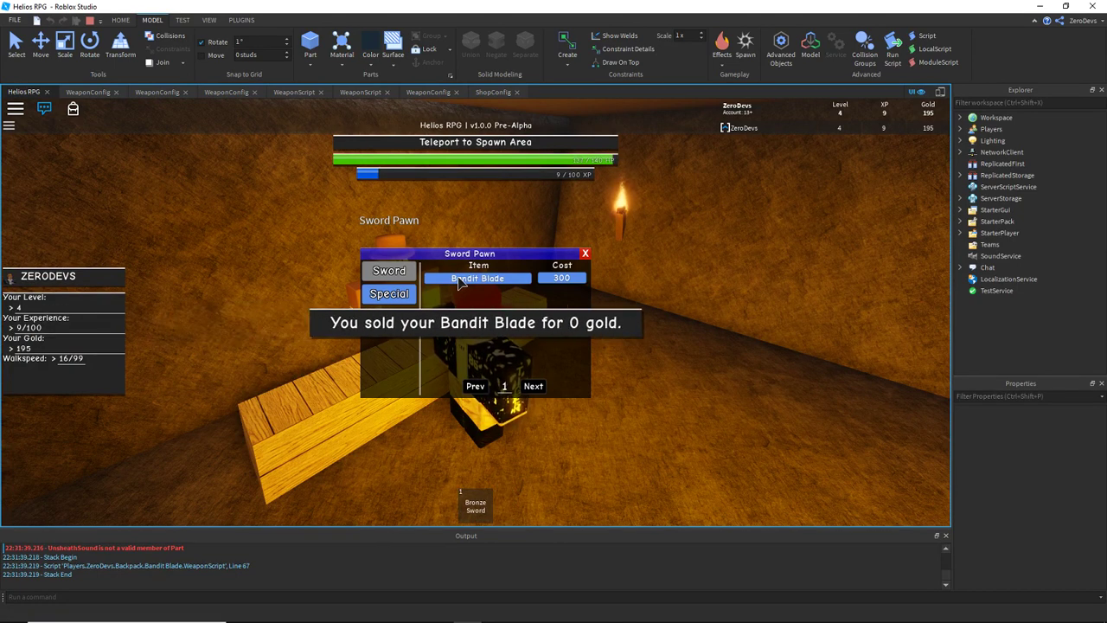
pyautogui.click(585, 254)
pyautogui.press('d')
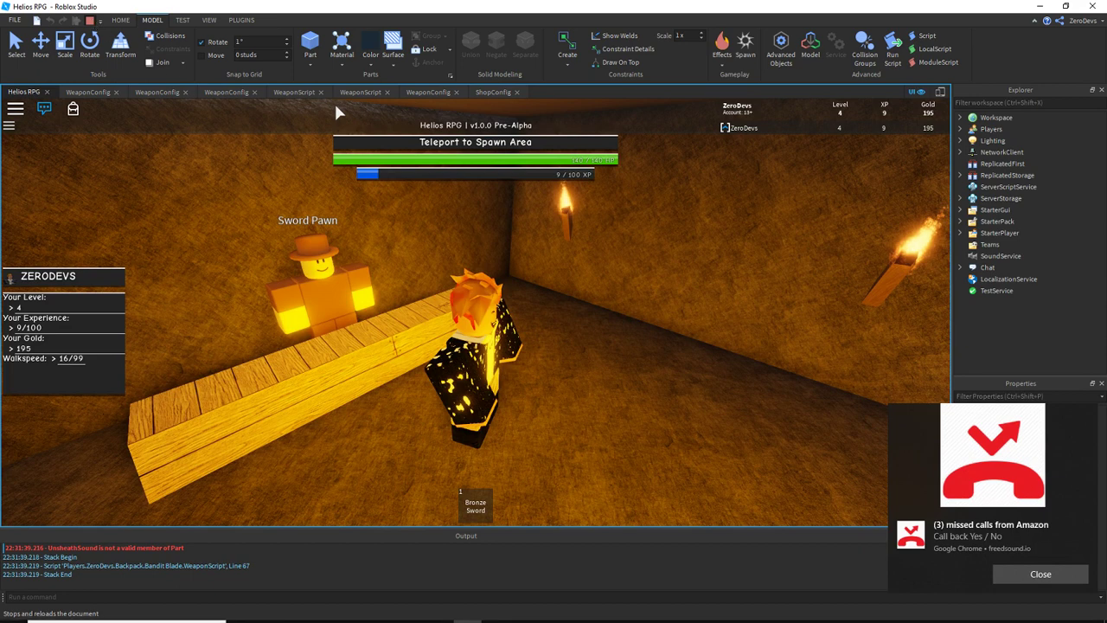
# Stop the playtest and set Cost to 300 in the WeaponConfig of the Bandit Blade in GameItems.
pyautogui.click(1041, 574)
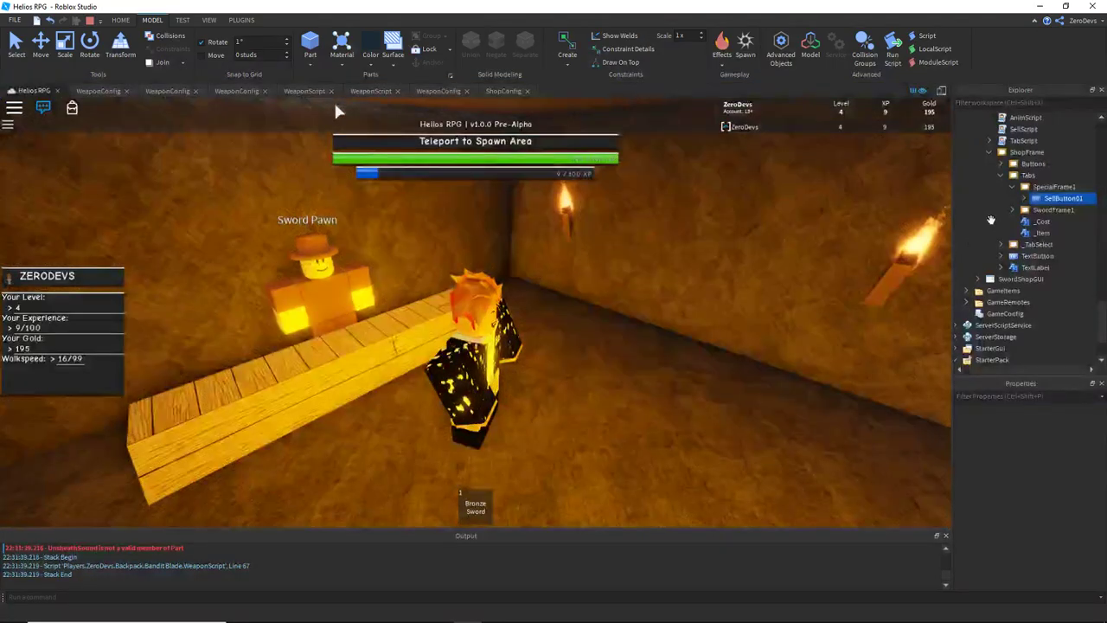
pyautogui.scroll(-2, 1014, 210)
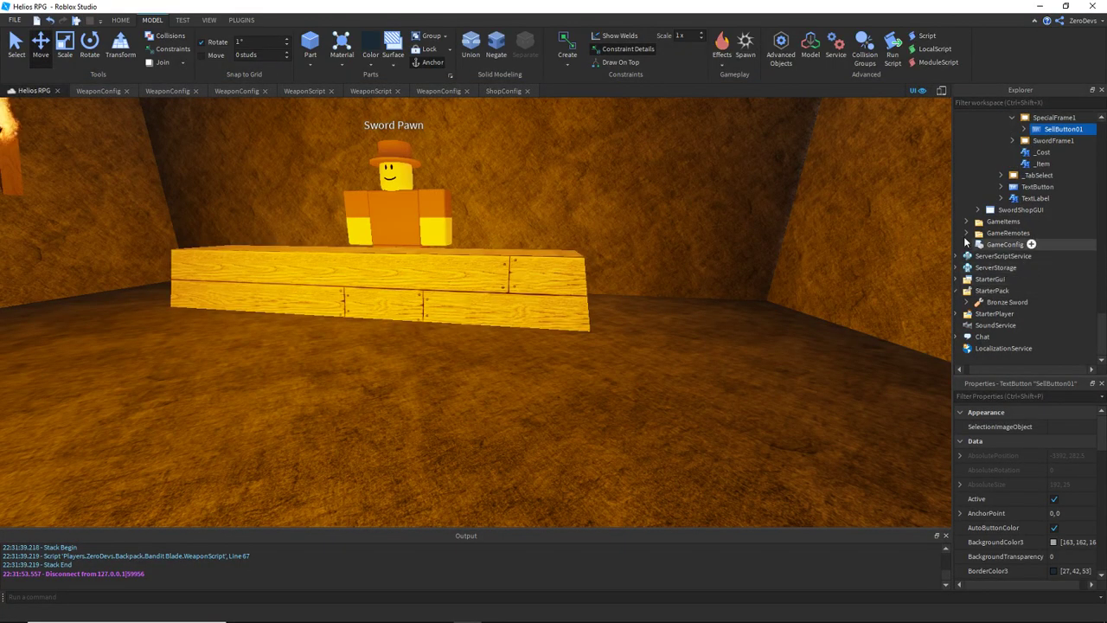
pyautogui.click(965, 222)
pyautogui.click(978, 232)
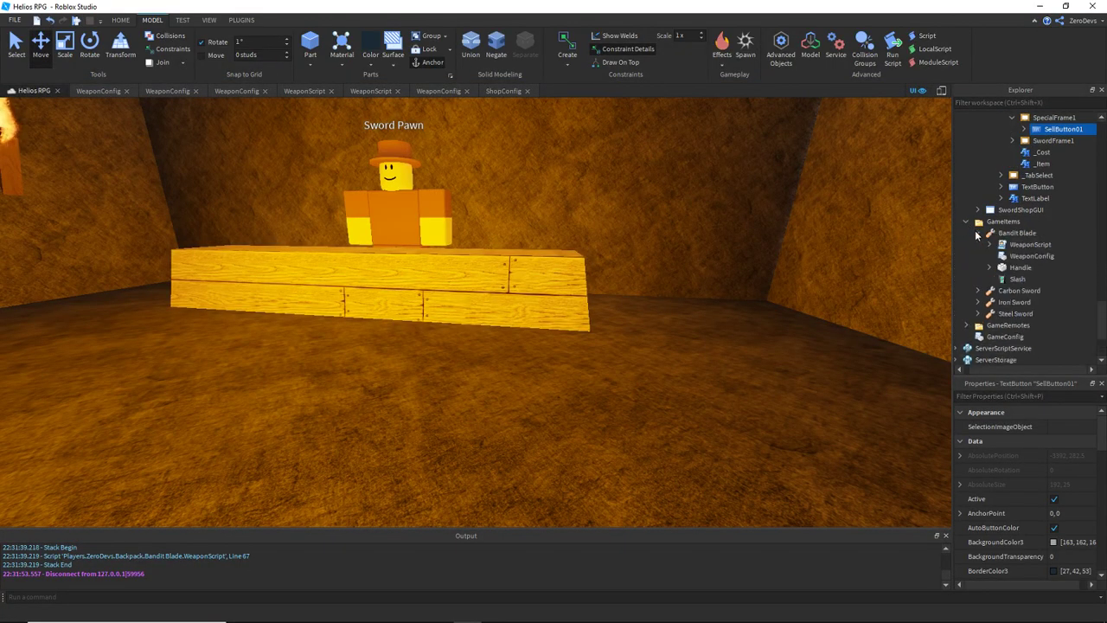
pyautogui.doubleClick(1032, 256)
pyautogui.doubleClick(106, 150)
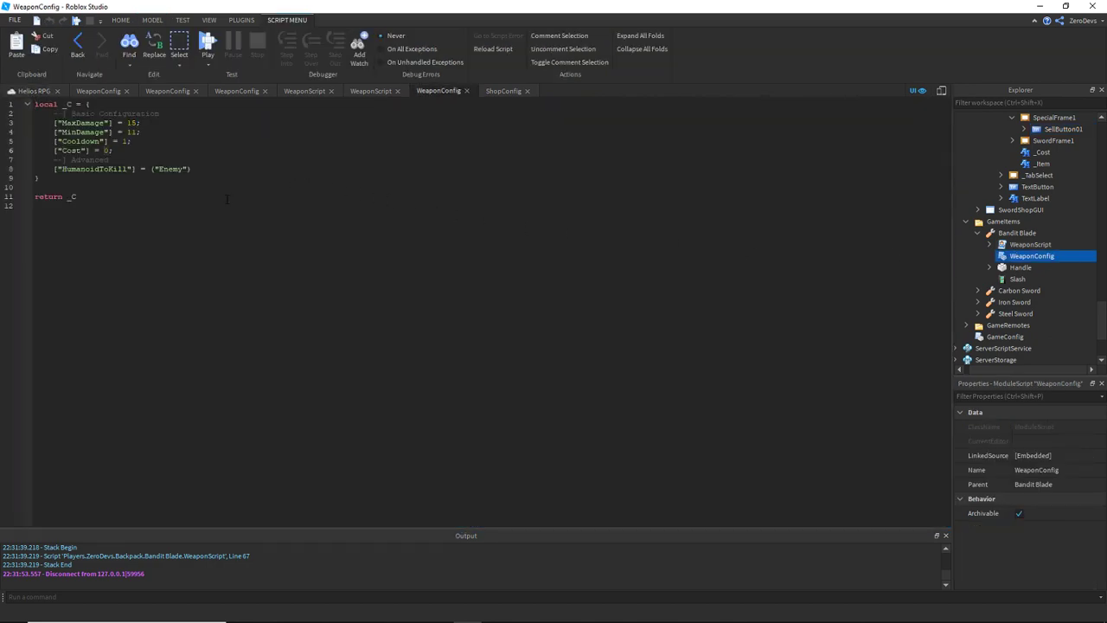
pyautogui.write('300')
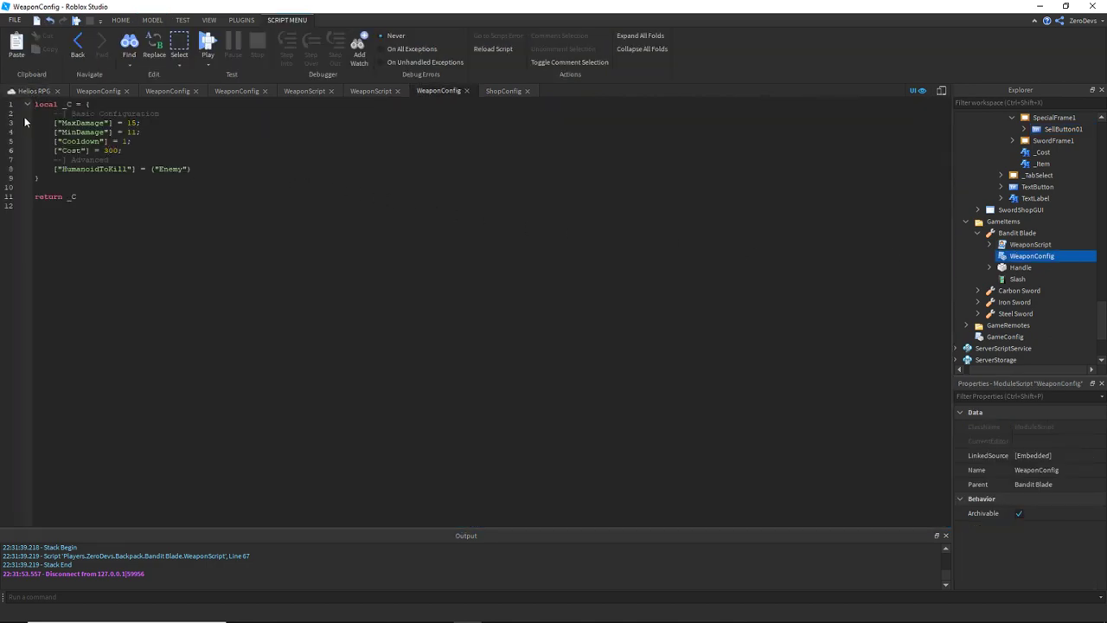
# Return to the Helios RPG place view and look over the whole walled map from above.
pyautogui.click(27, 91)
pyautogui.scroll(5, 476, 212)
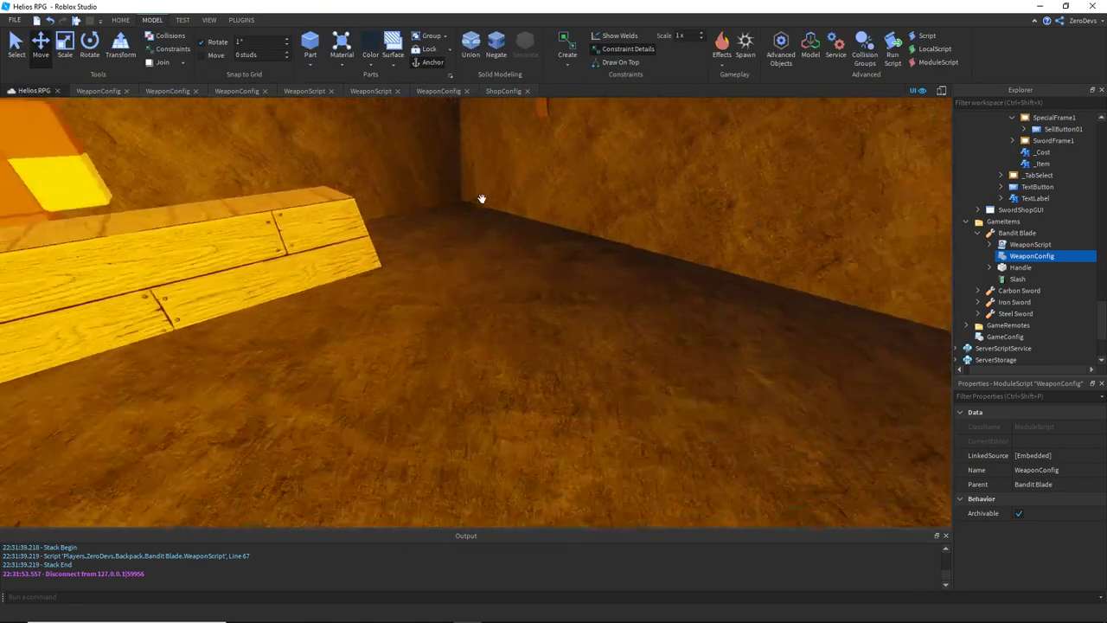
pyautogui.scroll(-15, 482, 198)
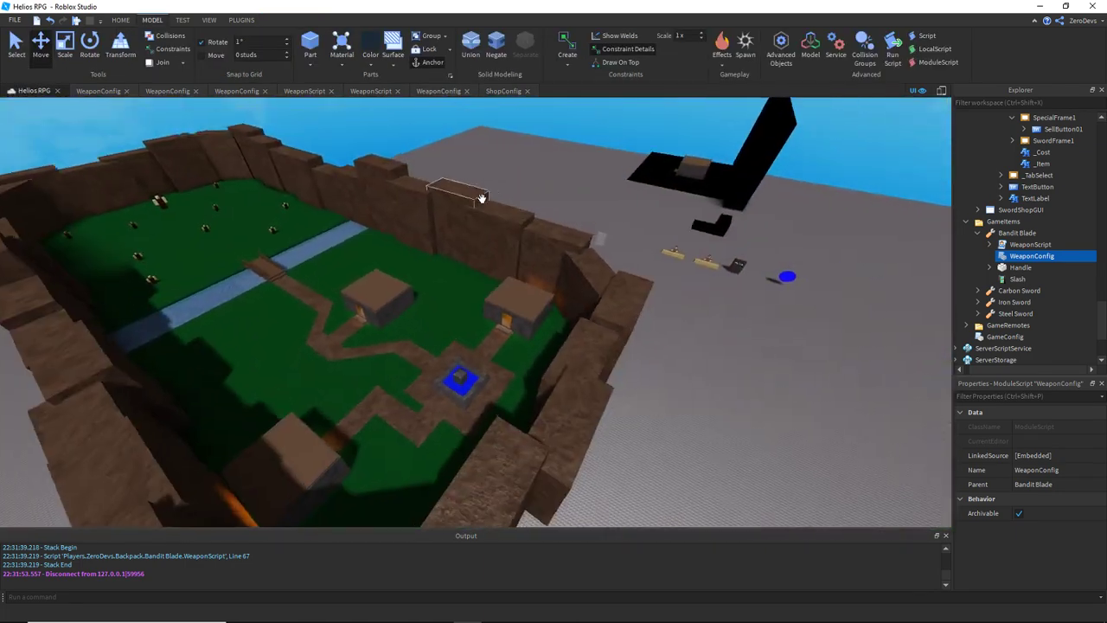
pyautogui.moveTo(482, 198); pyautogui.dragTo(516, 176, button='right')
pyautogui.rightClick(481, 198)
pyautogui.click(515, 172)
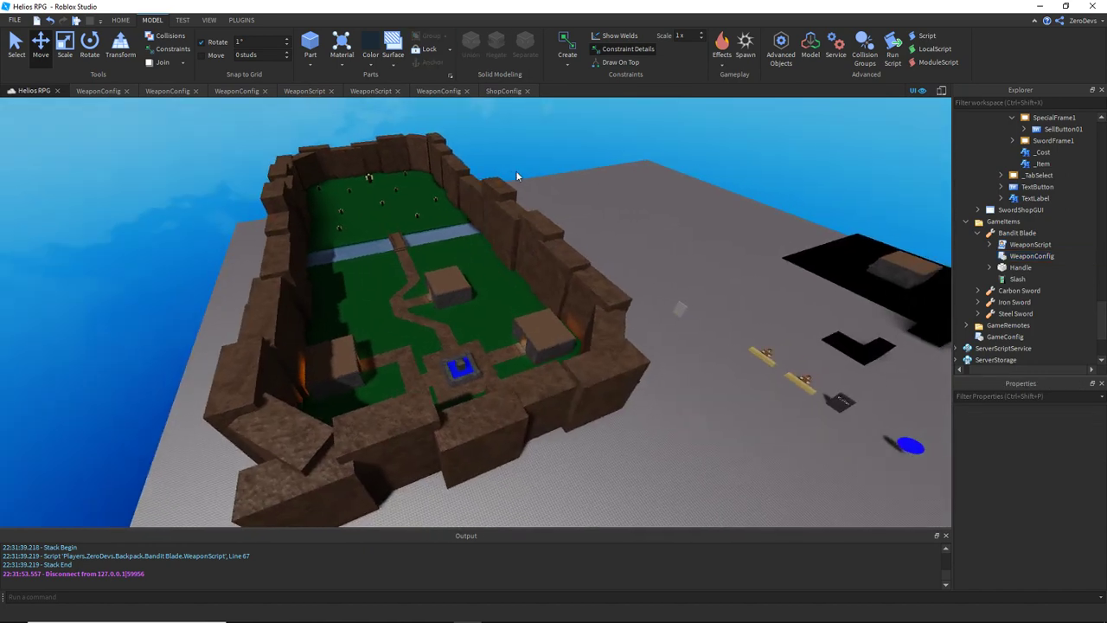